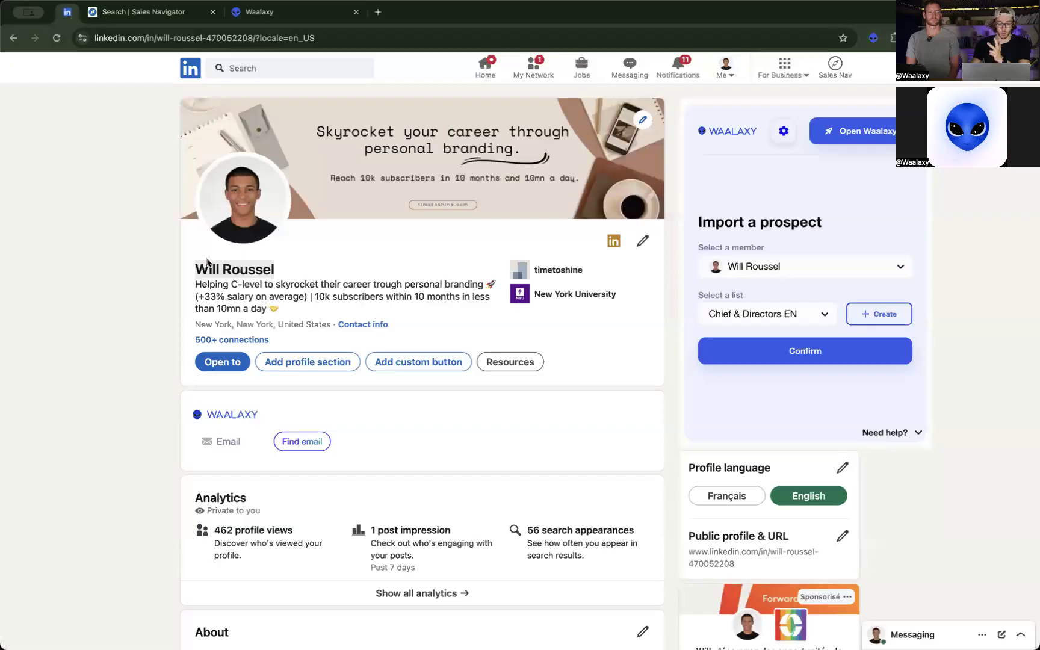
Examine the LinkedIn profile's headline and About section for the stated offer and target audience.
triple_click(247, 295)
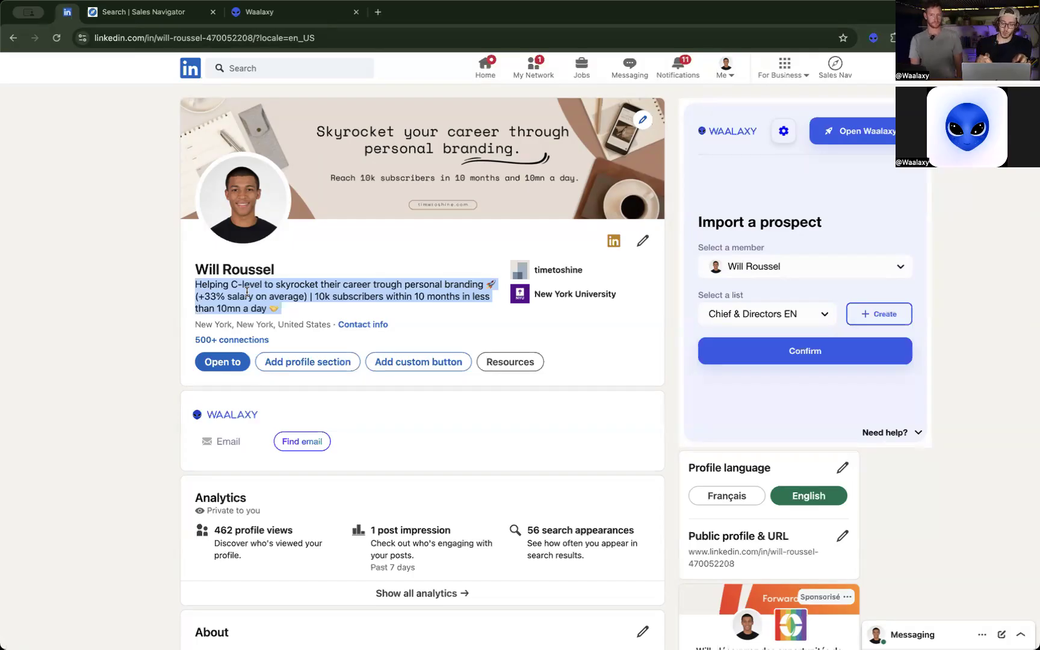
left_click(323, 291)
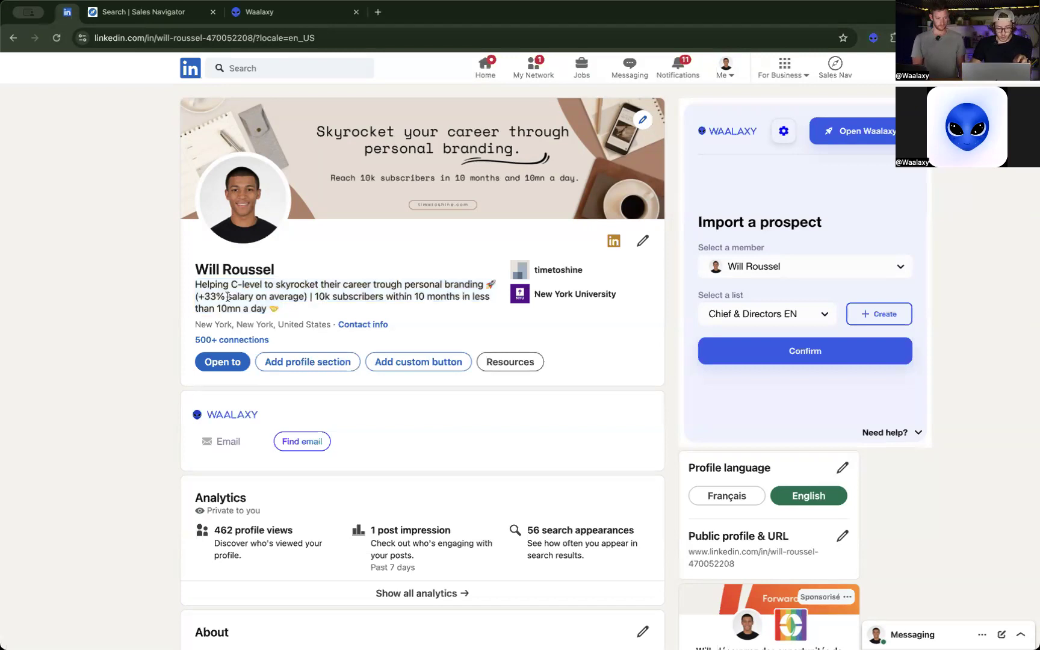
left_click_drag(194, 286, 282, 310)
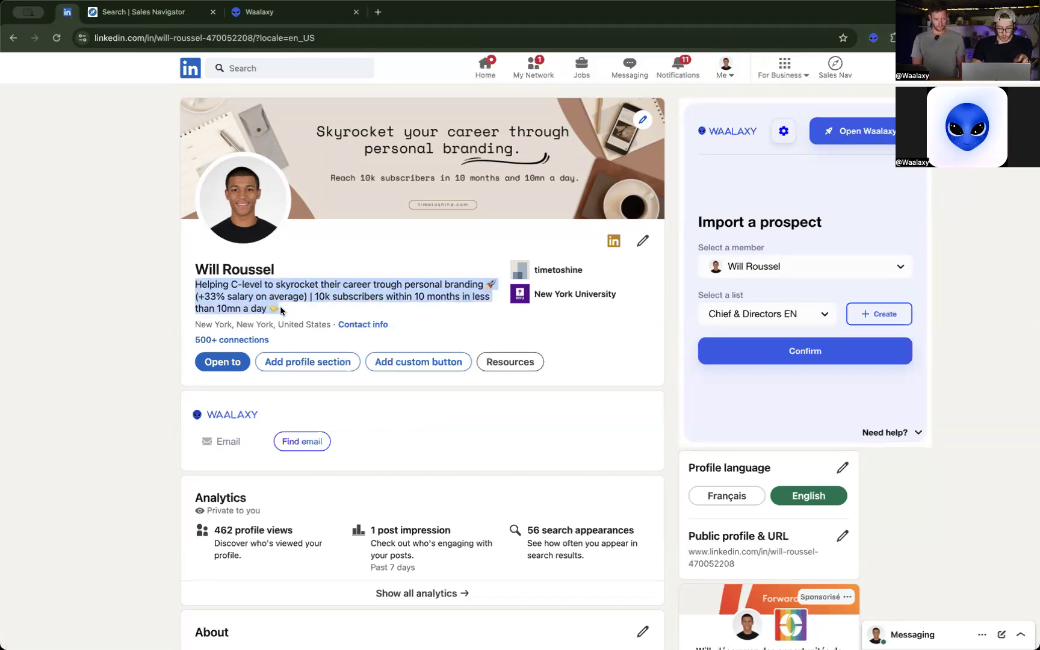
left_click(288, 310)
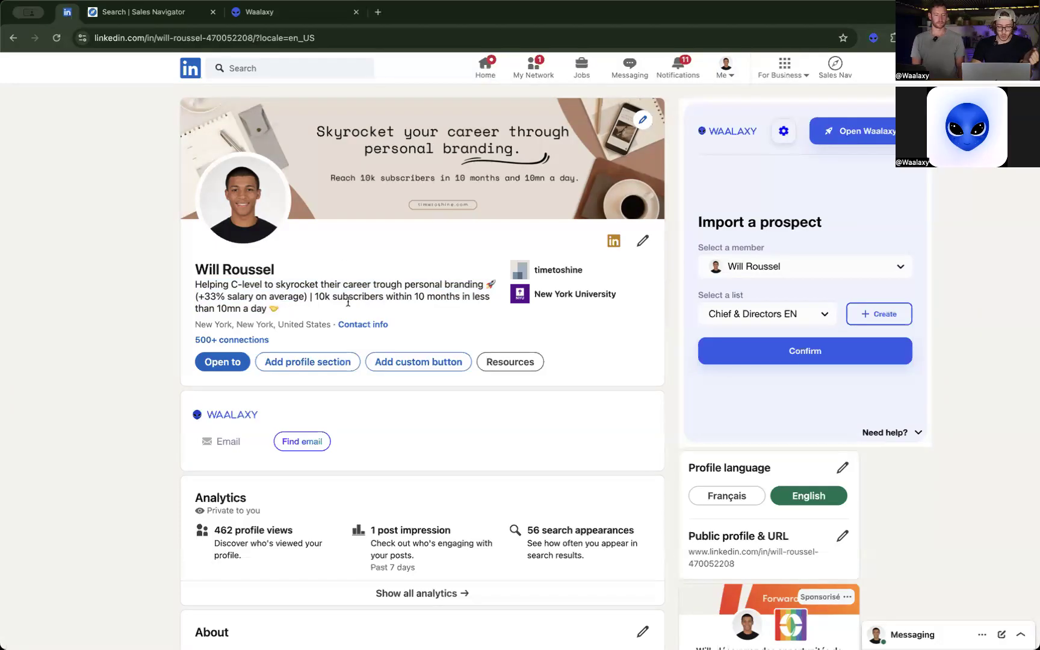
scroll(434, 320, "down", 2)
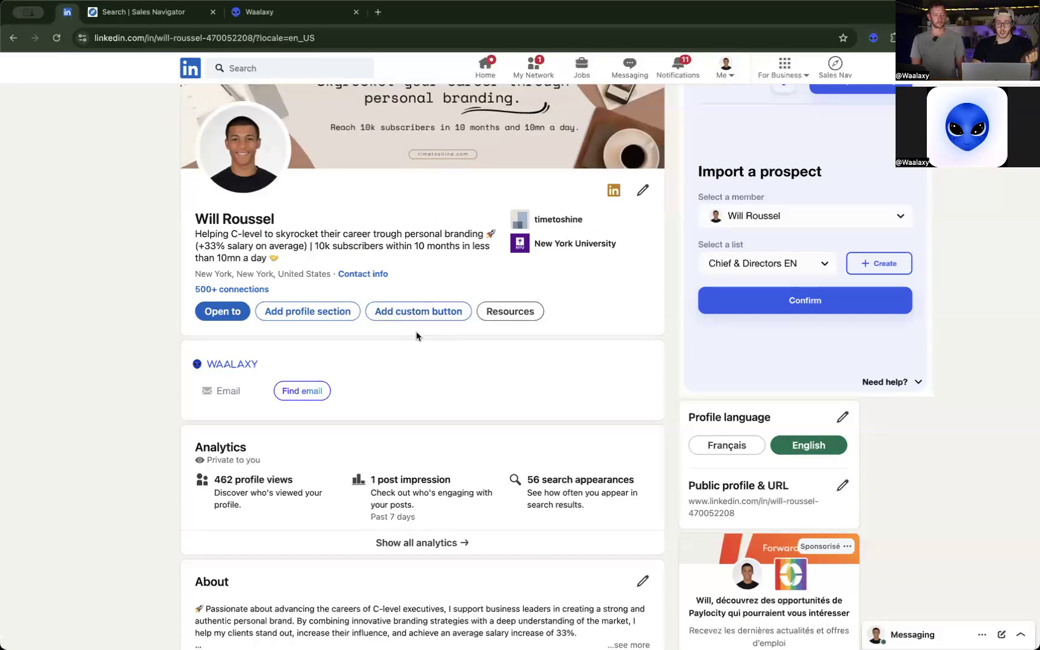
scroll(416, 336, "down", 3)
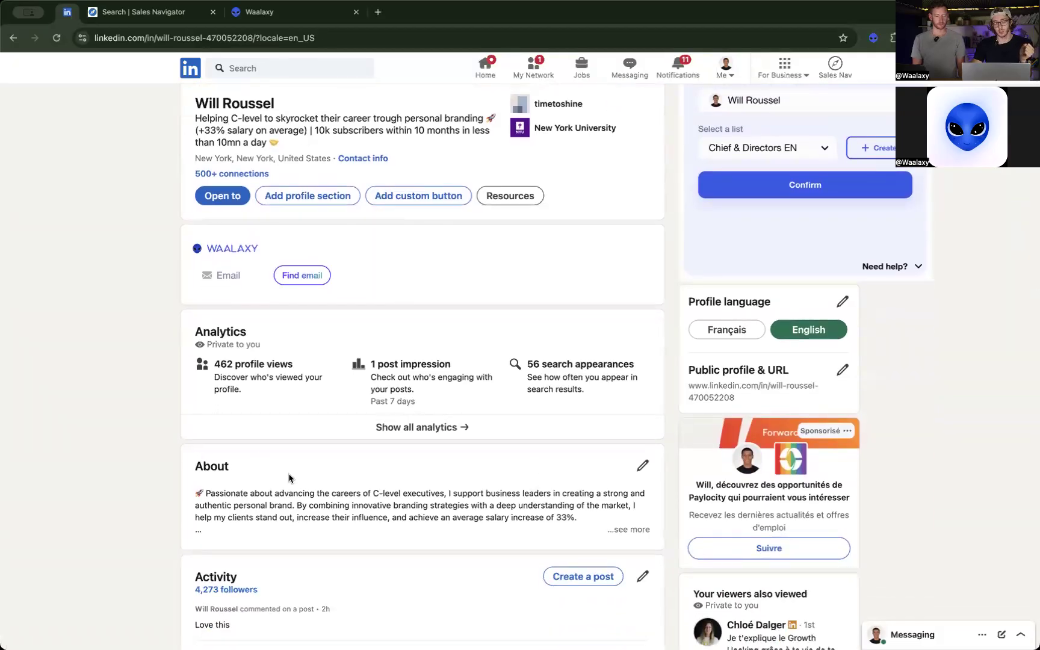
scroll(431, 493, "down", 1)
scroll(431, 493, "down", 1)
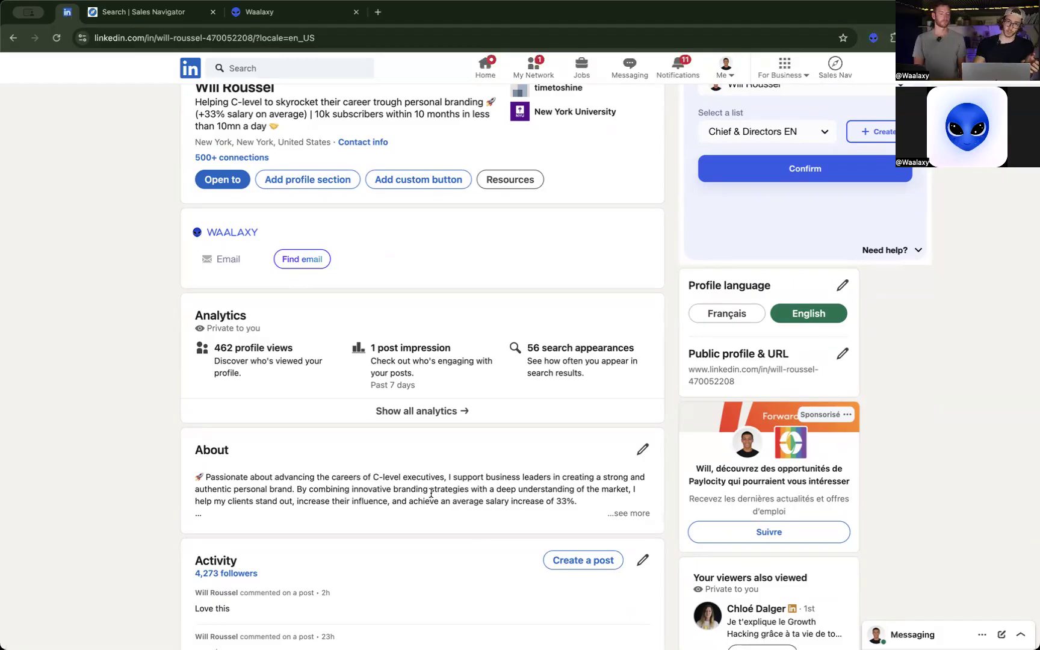
scroll(431, 493, "up", 5)
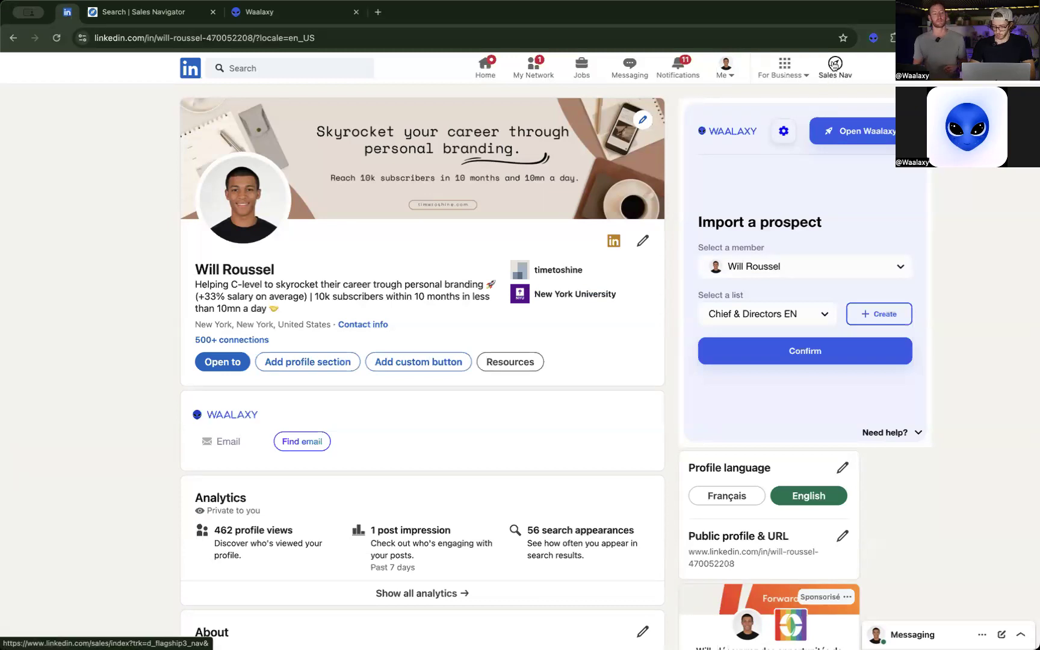
Switch to Sales Navigator and open a blank lead search showing all available filters.
left_click(169, 24)
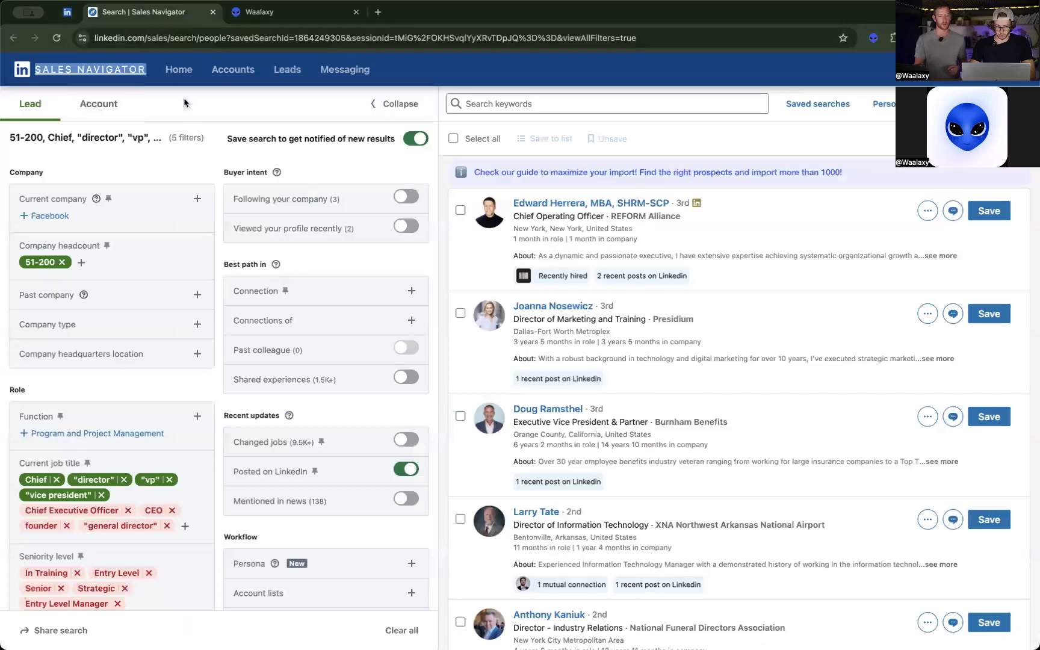
left_click(134, 72)
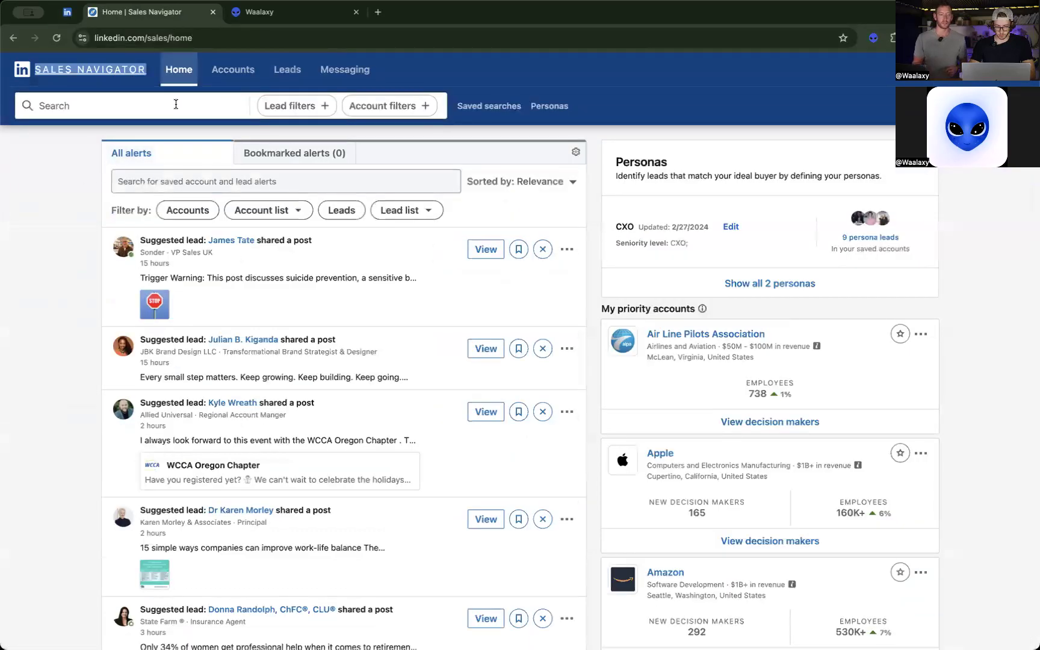
left_click(176, 104)
key("Return")
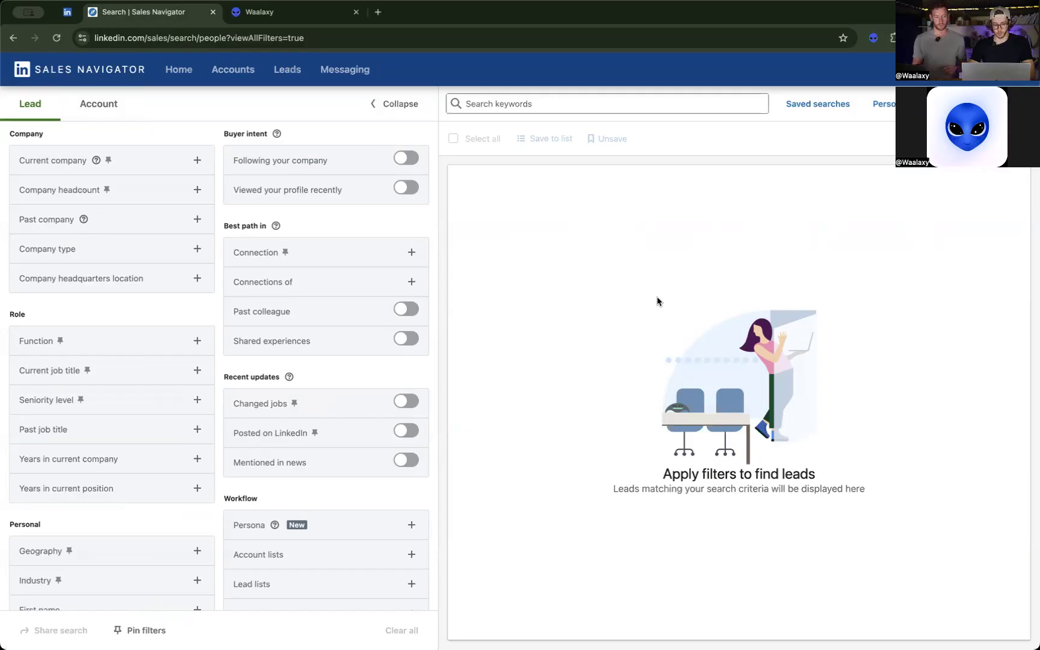
scroll(281, 313, "down", 5)
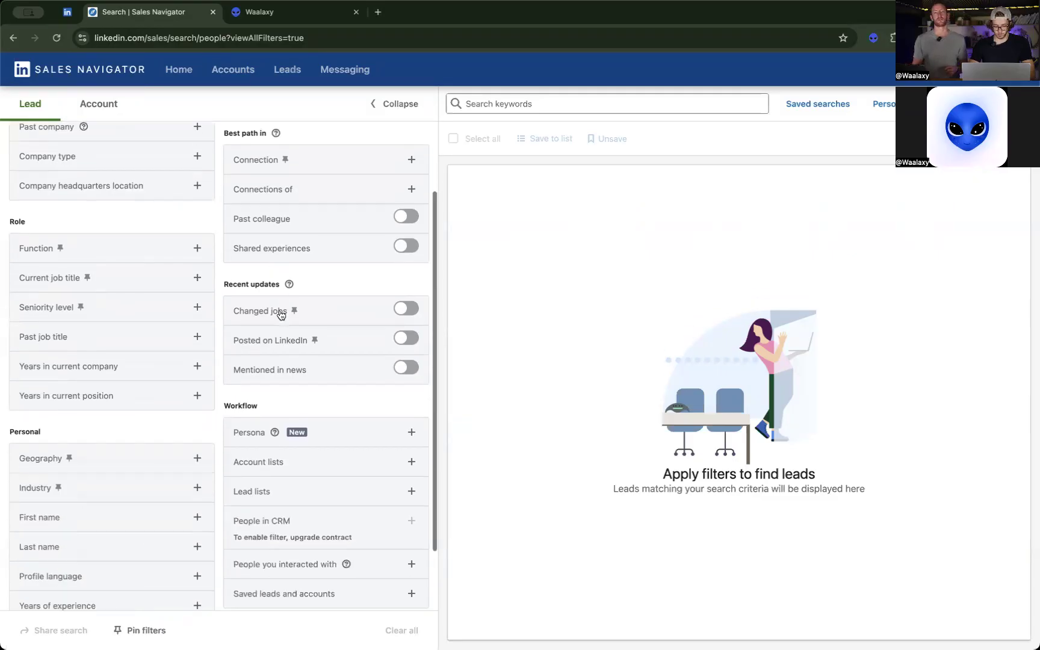
scroll(281, 314, "up", 5)
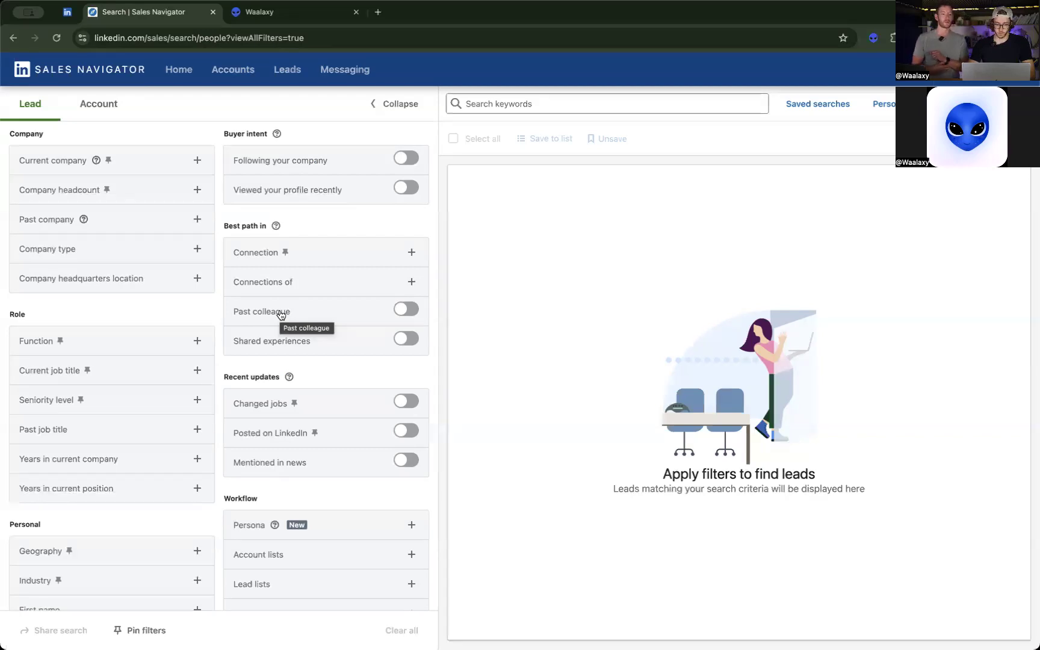
Recheck the C-level target audience in the LinkedIn profile headline and return to the Sales Navigator lead search.
left_click(67, 12)
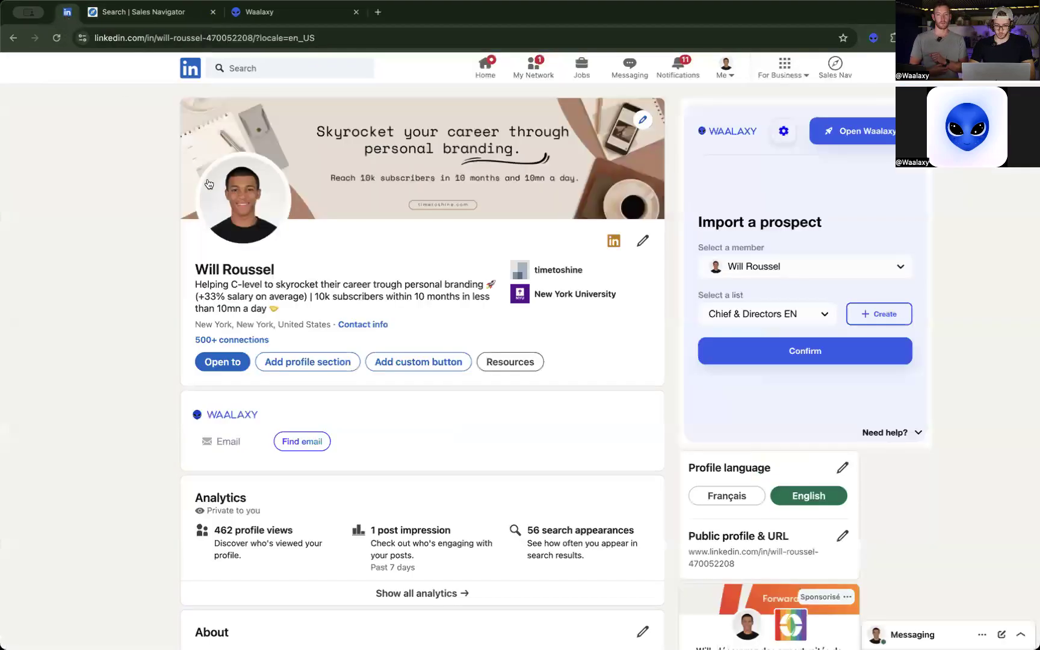
left_click_drag(195, 285, 262, 284)
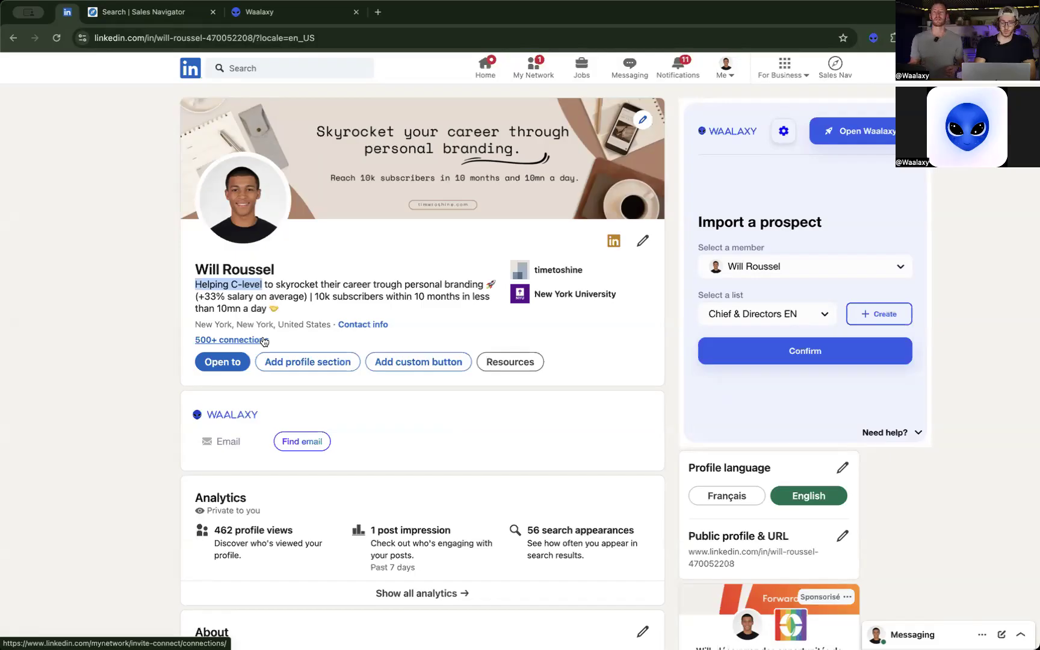
left_click(148, 13)
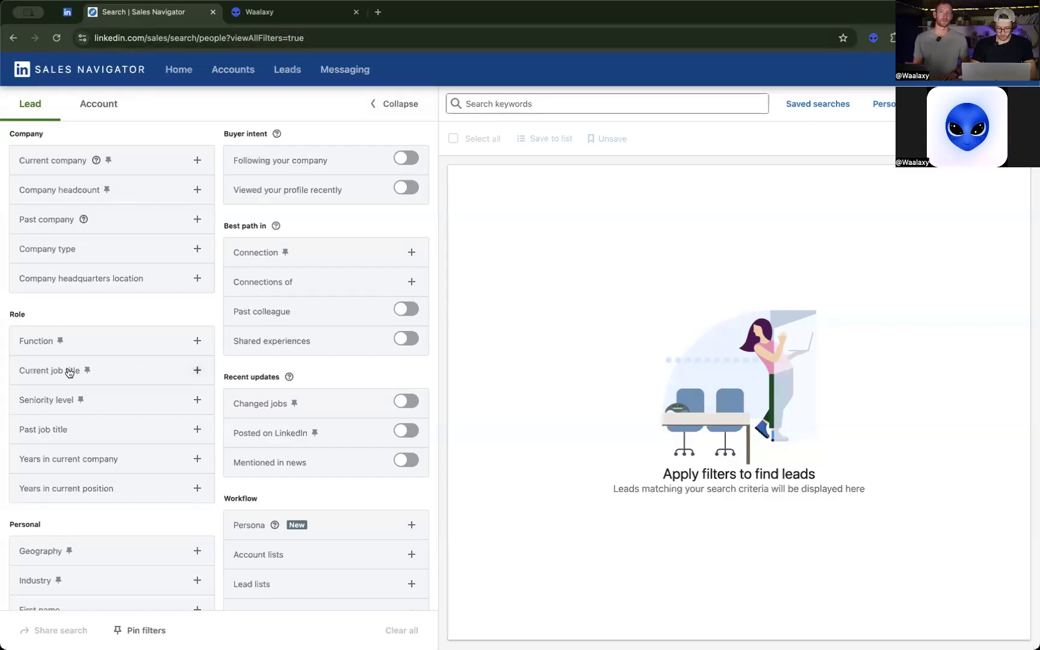
Look up CMO in the current job title filter and include Chief Marketing Officer.
left_click(132, 373)
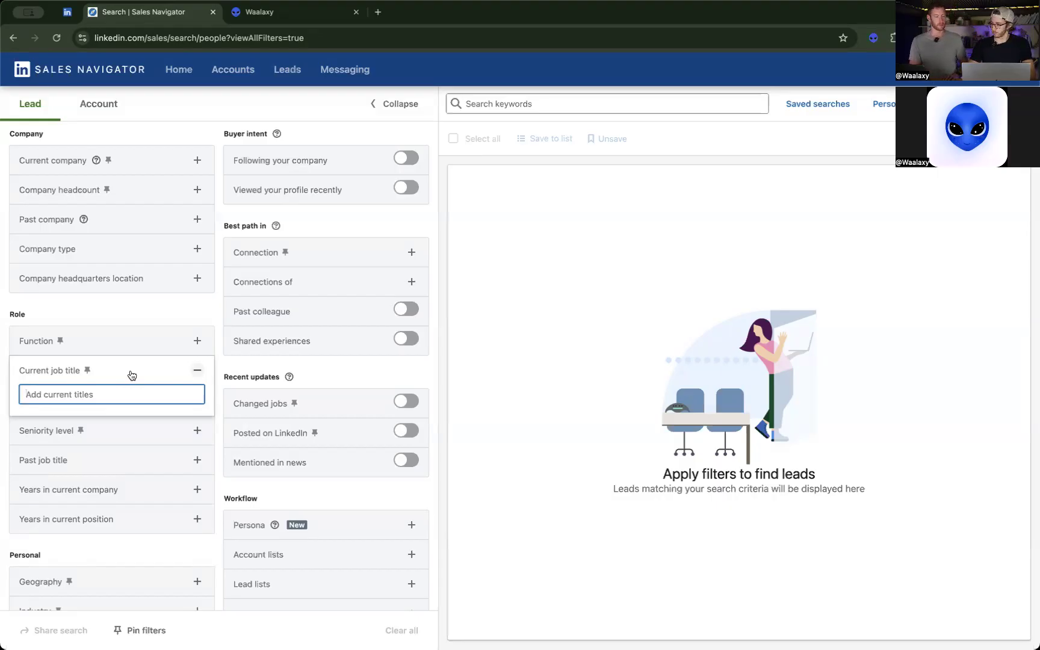
type("CMO")
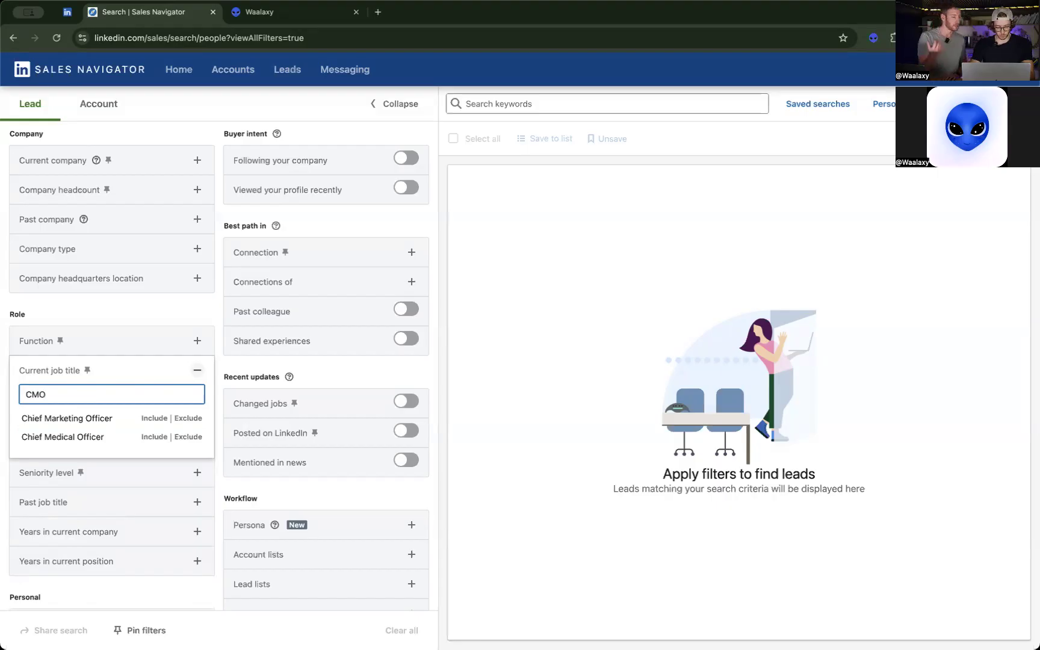
left_click(152, 418)
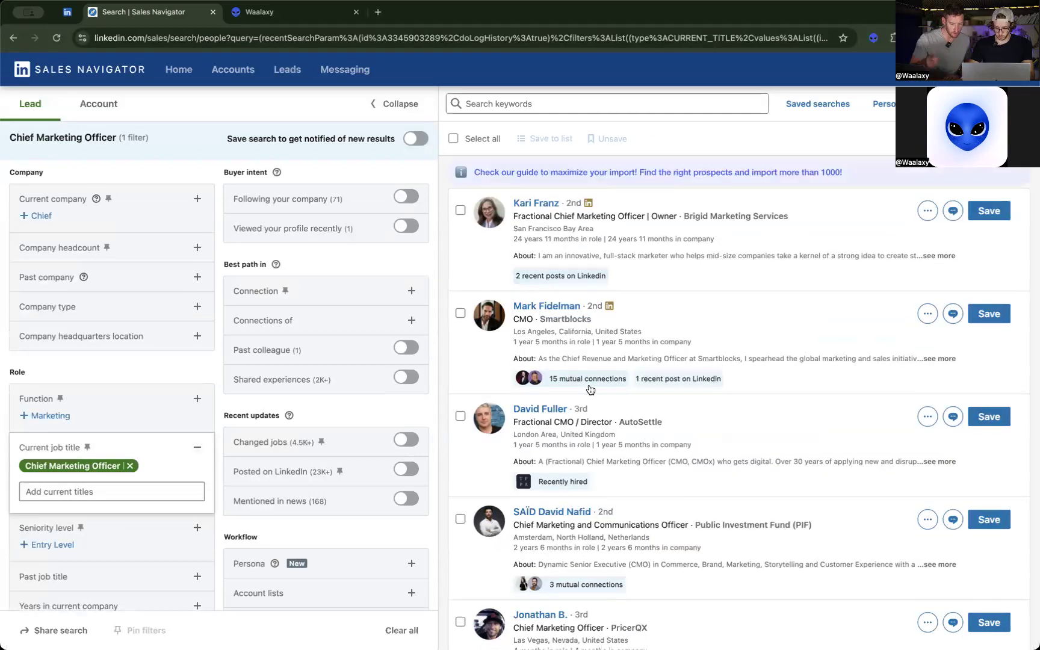
Examine the Chief Marketing Officer lead results, including the result pages and the bulk selection option.
scroll(591, 390, "down", 5)
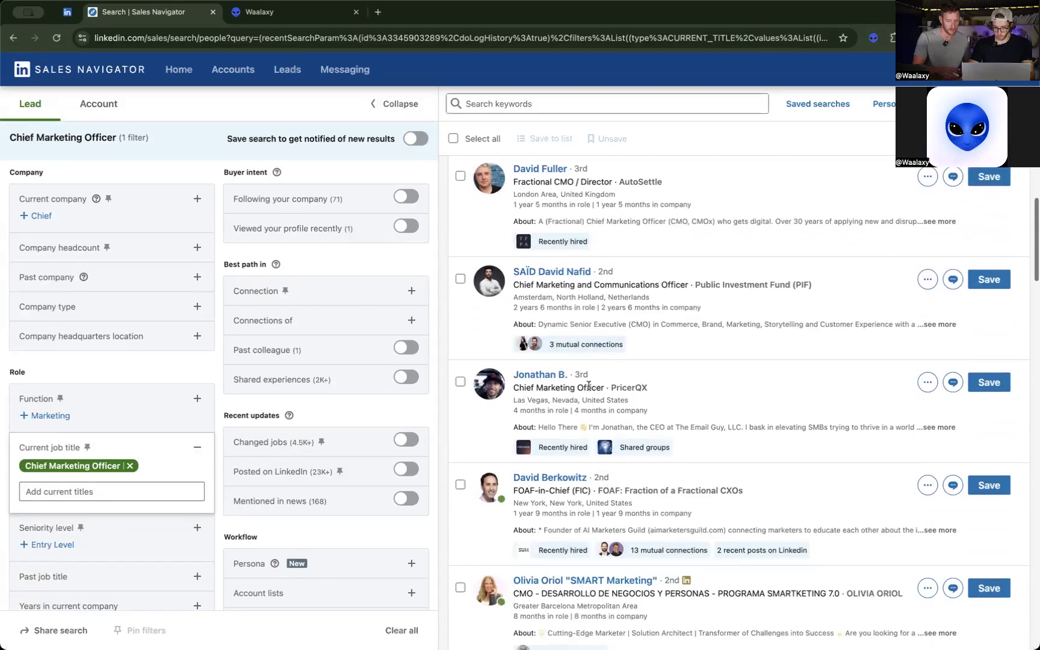
scroll(589, 386, "down", 1)
scroll(869, 277, "up", 1)
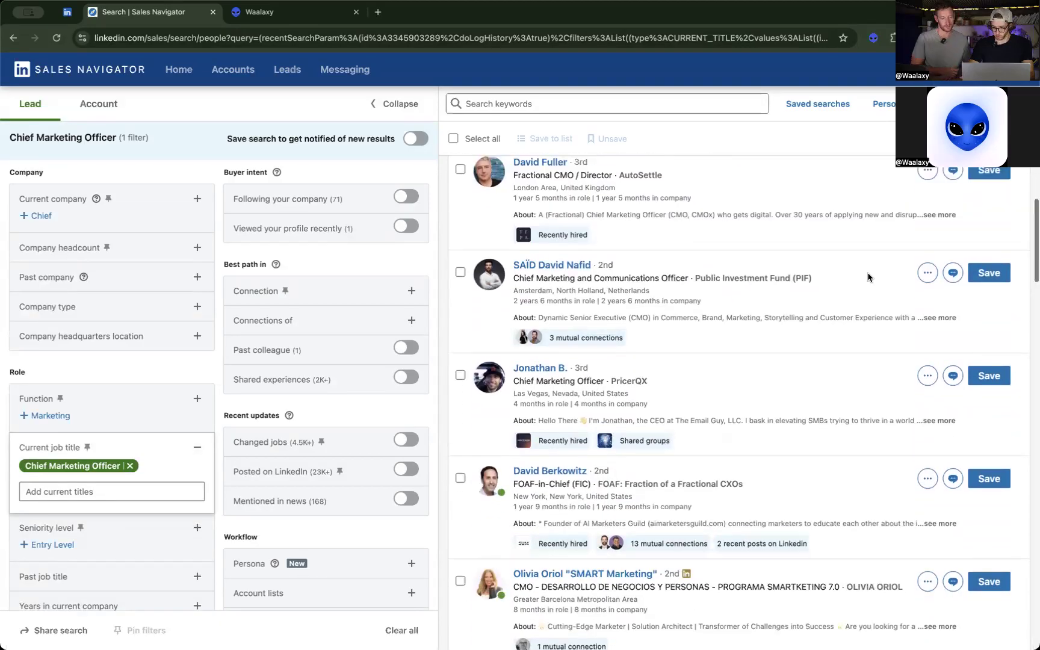
scroll(869, 278, "up", 5)
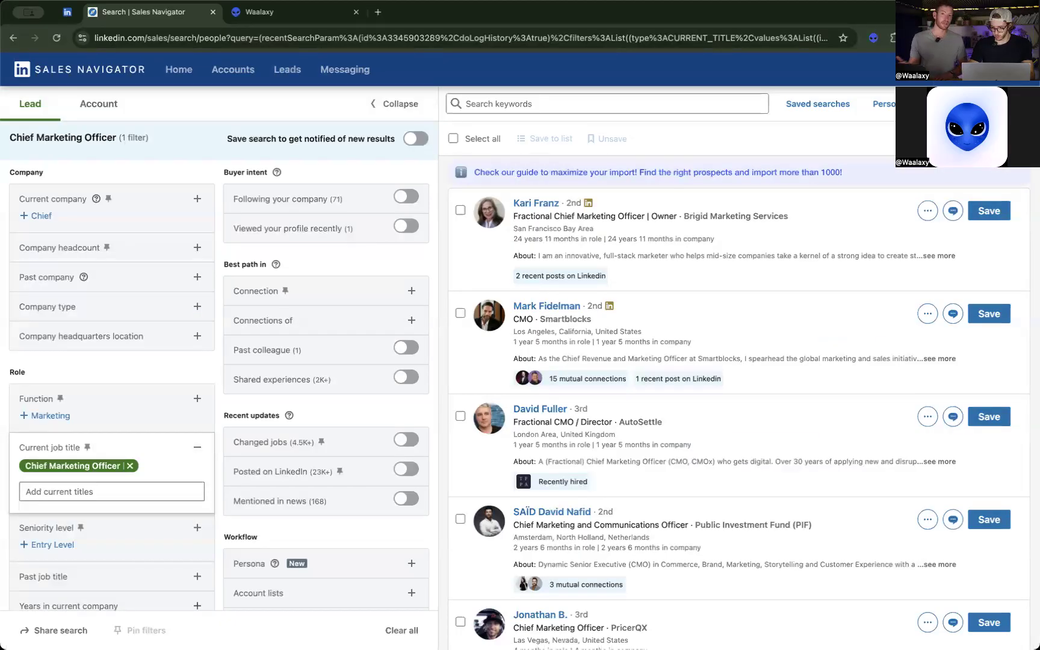
left_click(927, 138)
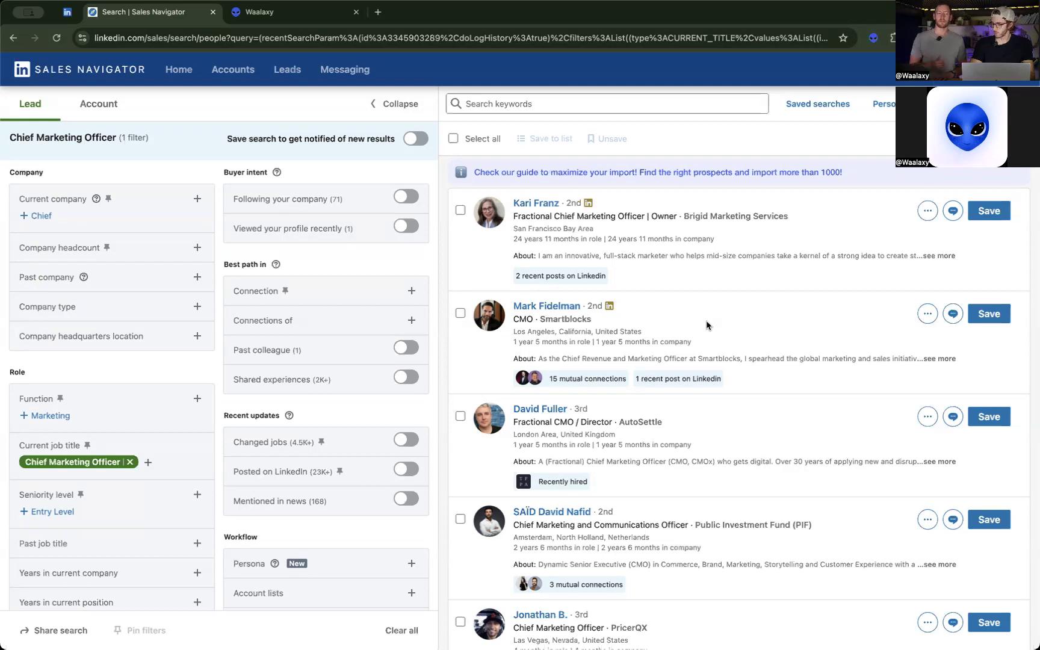
scroll(707, 326, "down", 1)
scroll(707, 325, "up", 1)
scroll(707, 326, "down", 10)
scroll(706, 325, "down", 9)
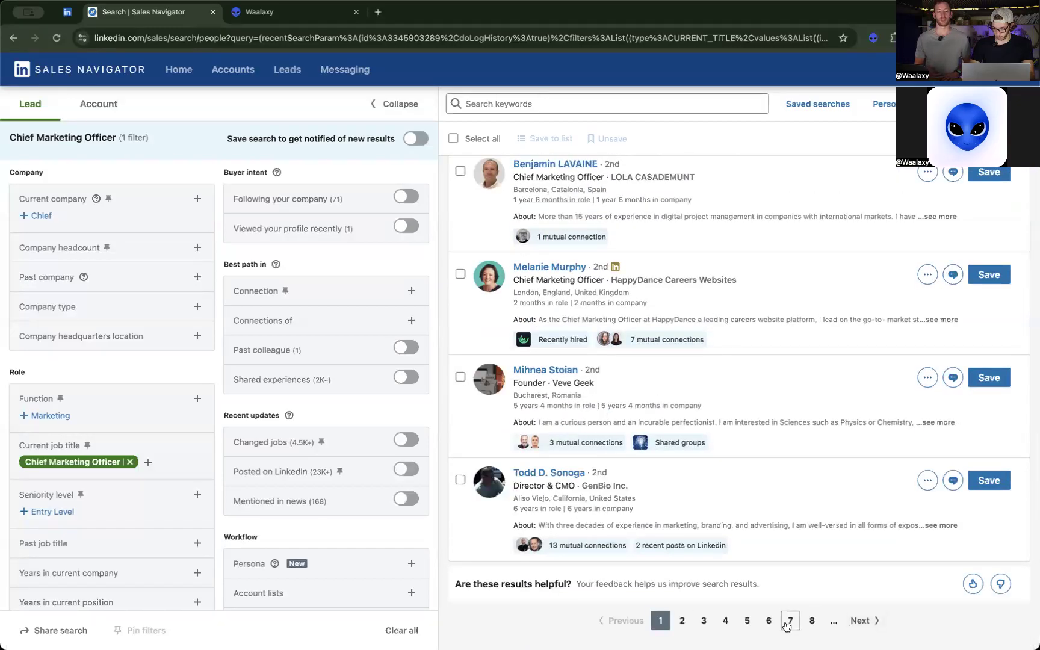
left_click(683, 621)
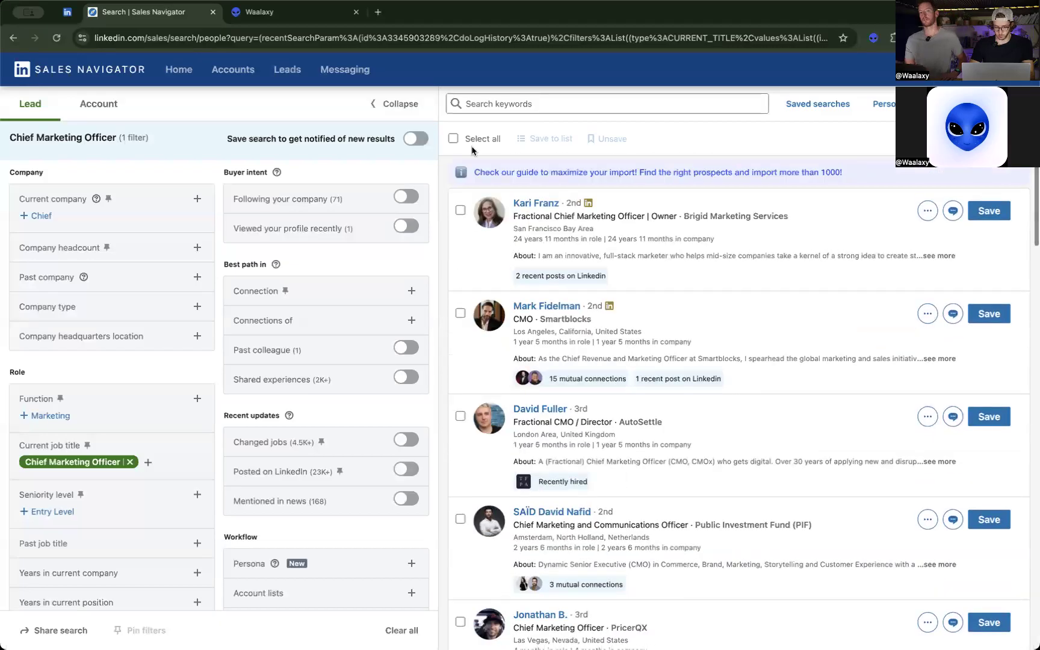
left_click(455, 139)
left_click_drag(464, 143, 516, 143)
left_click(453, 139)
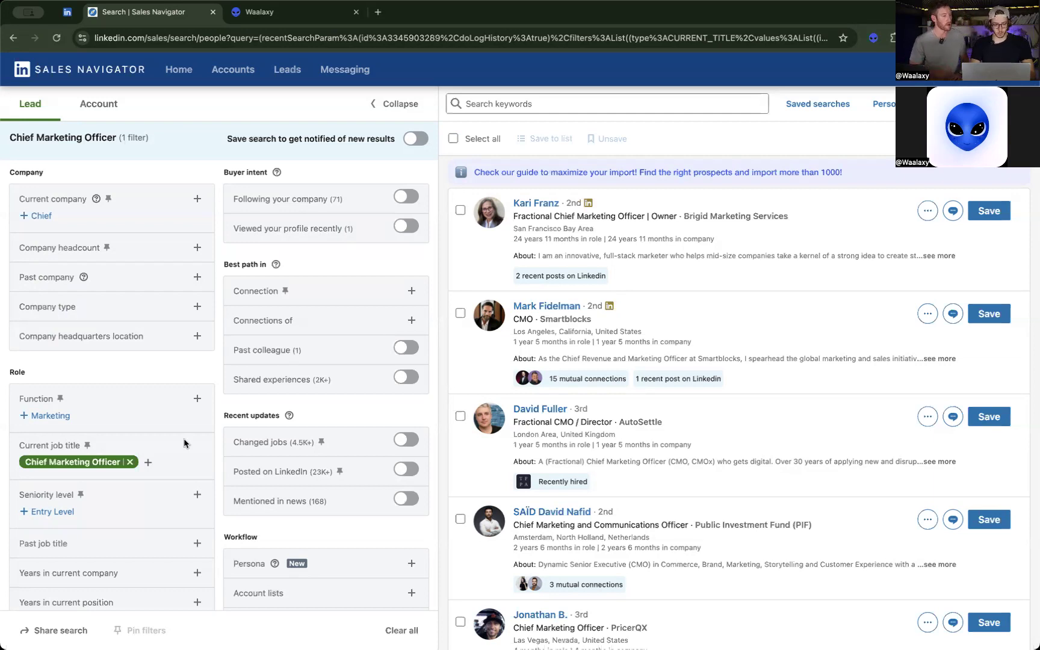
Look up New in the geography filter and include the region New York, United States.
left_click(148, 462)
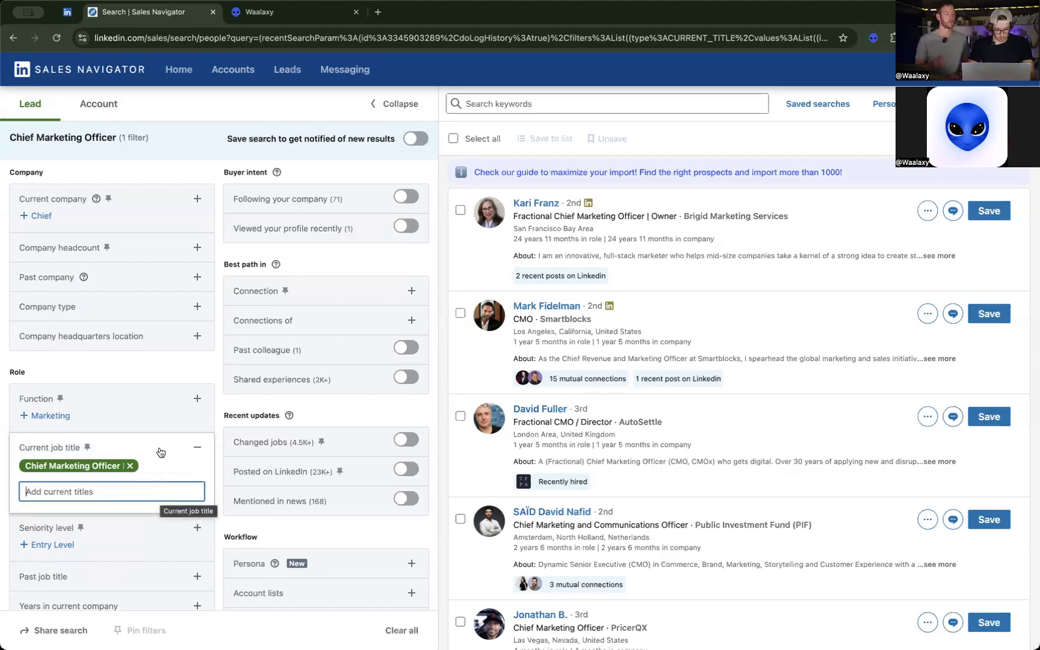
left_click(156, 372)
scroll(104, 413, "down", 5)
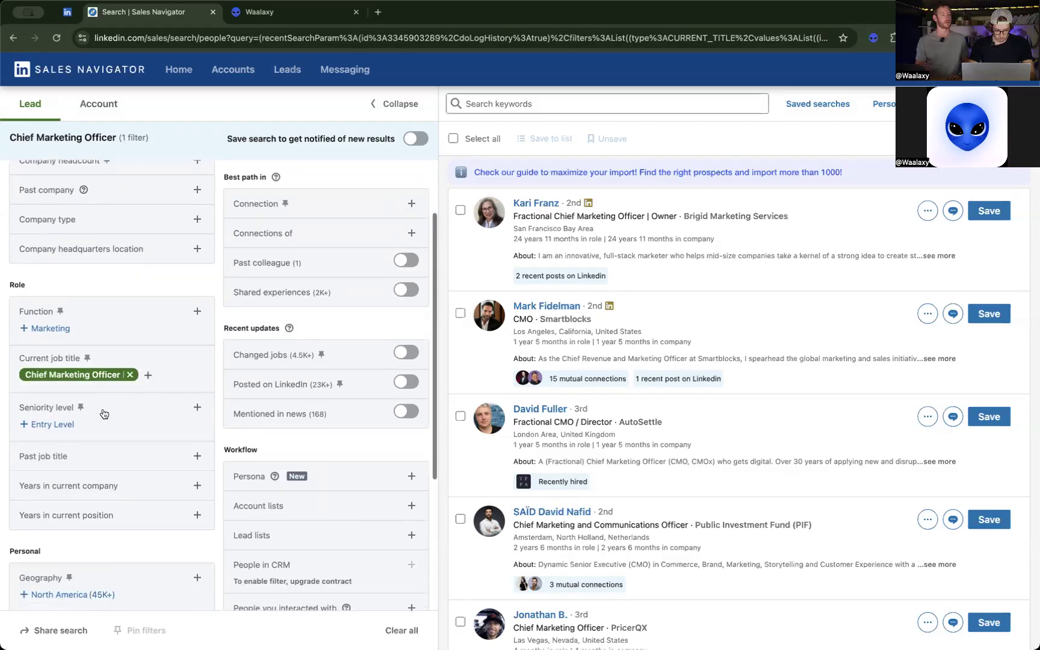
left_click(196, 504)
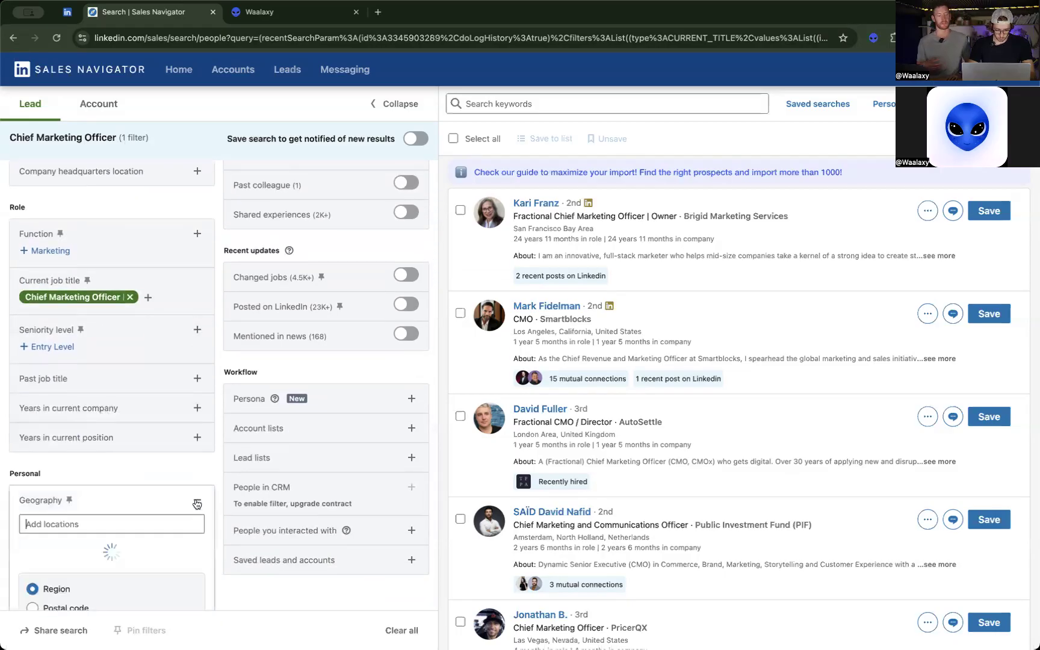
scroll(117, 526, "down", 2)
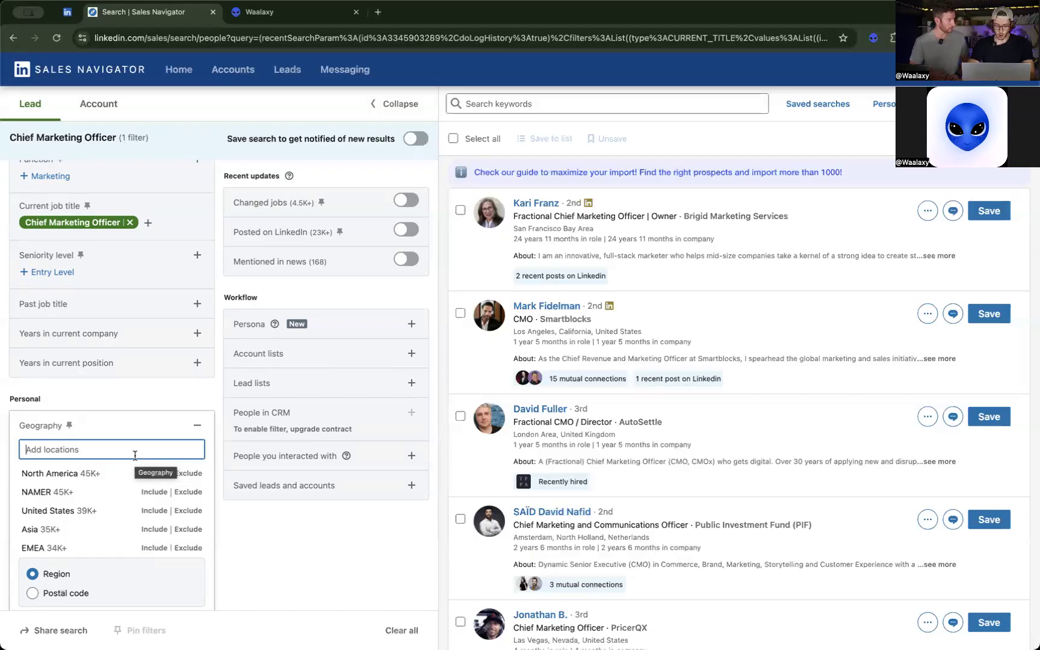
type("New")
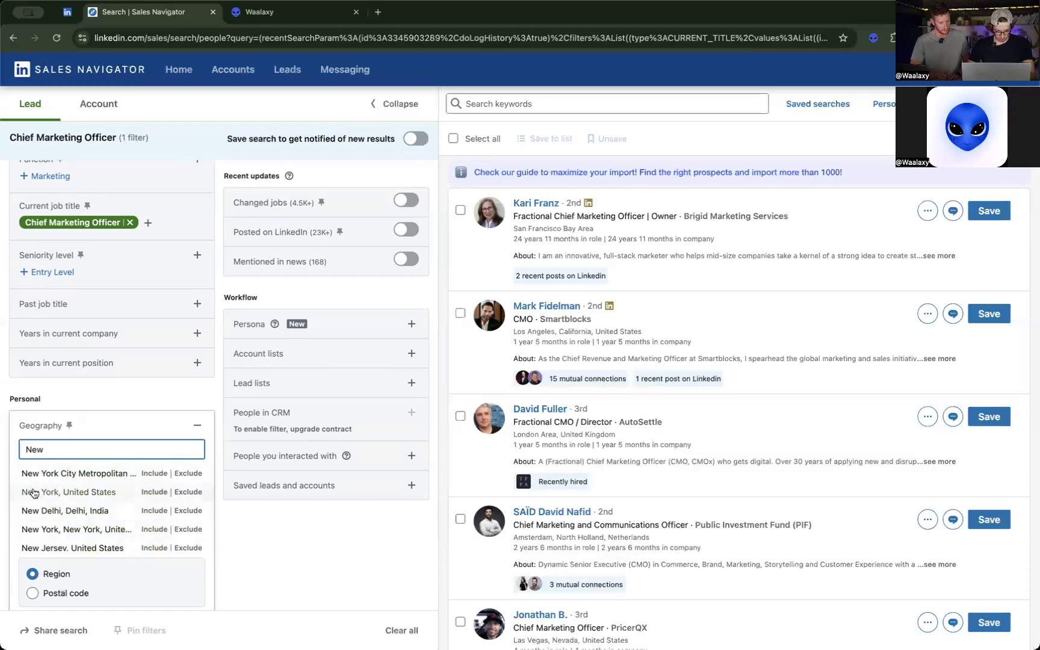
left_click(155, 493)
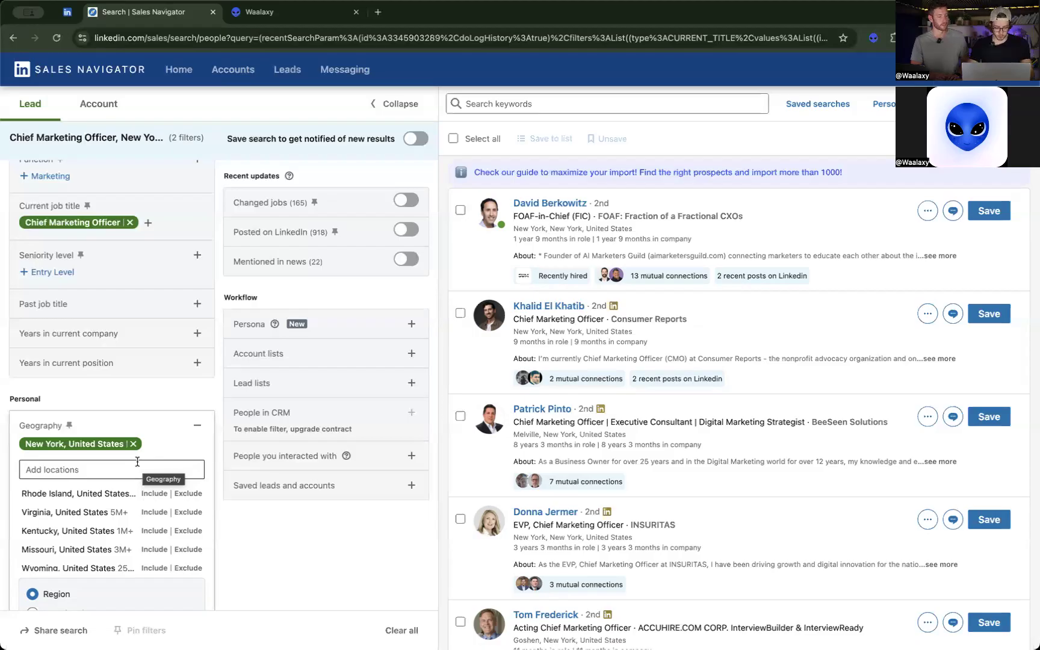
Look up new york in the geography filter and also include New York, New York, United States.
left_click(135, 462)
type("new york")
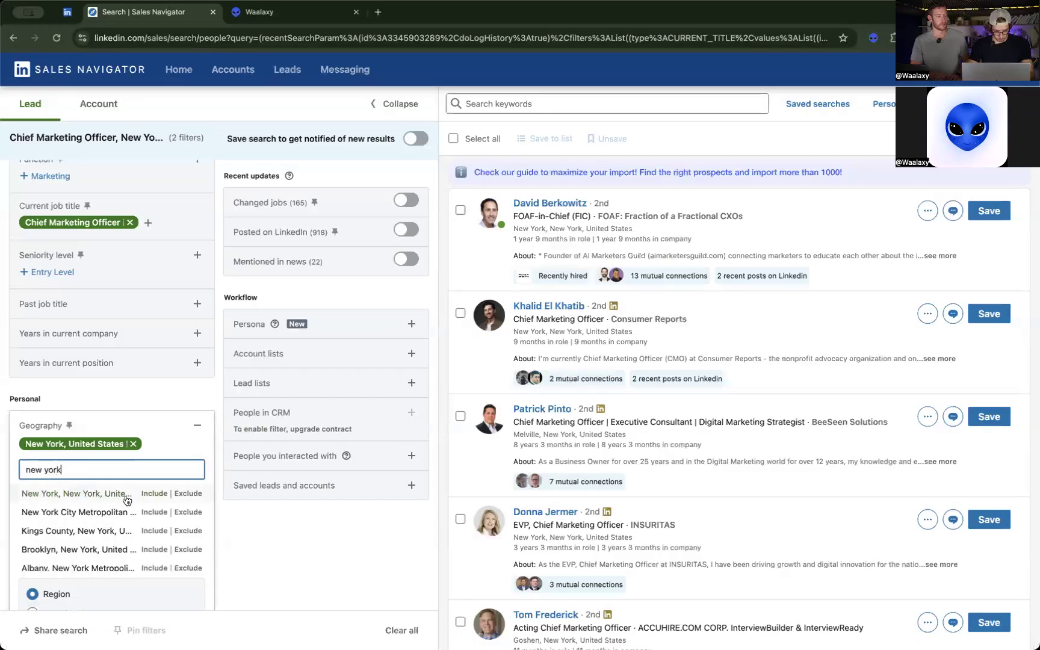
left_click(148, 495)
left_click(251, 554)
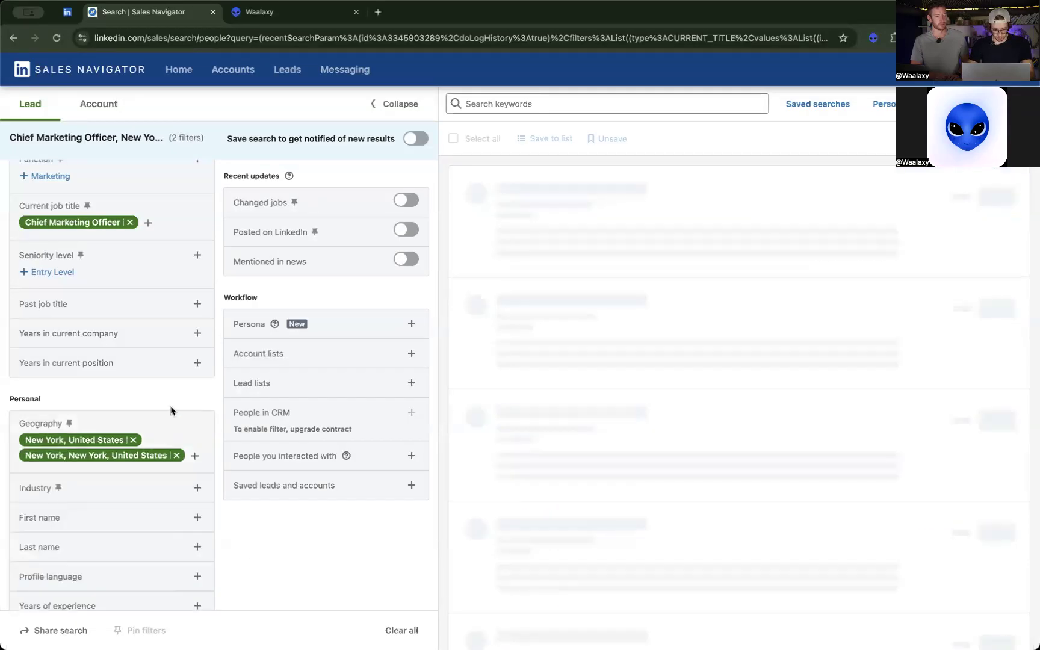
scroll(323, 521, "up", 2)
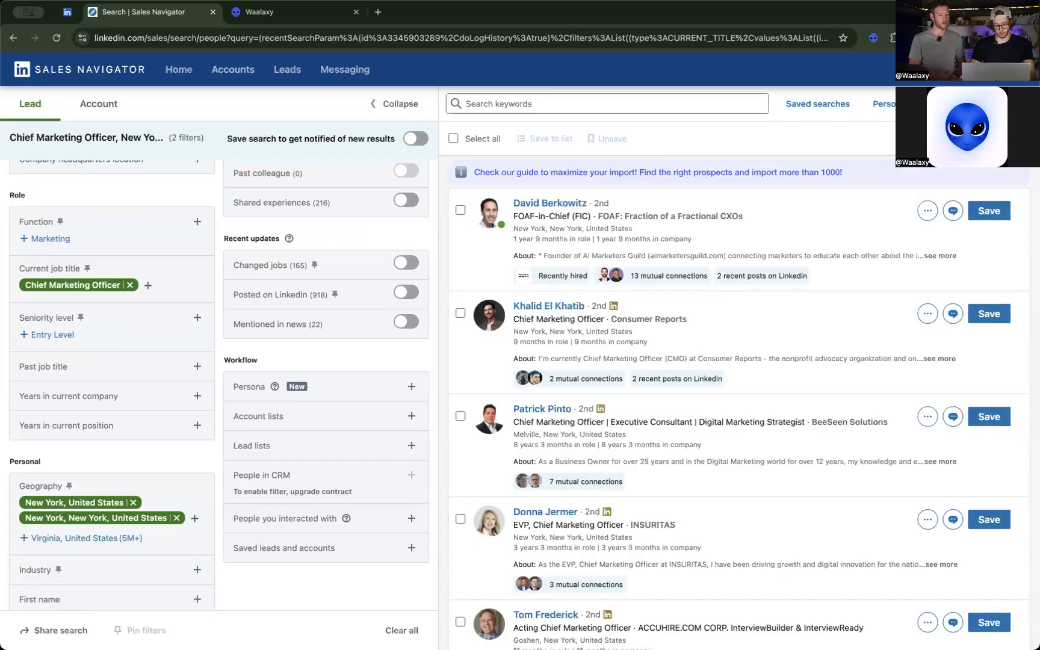
Look up digit in the industry filter and include Digital Accessibility Services.
scroll(152, 256, "up", 3)
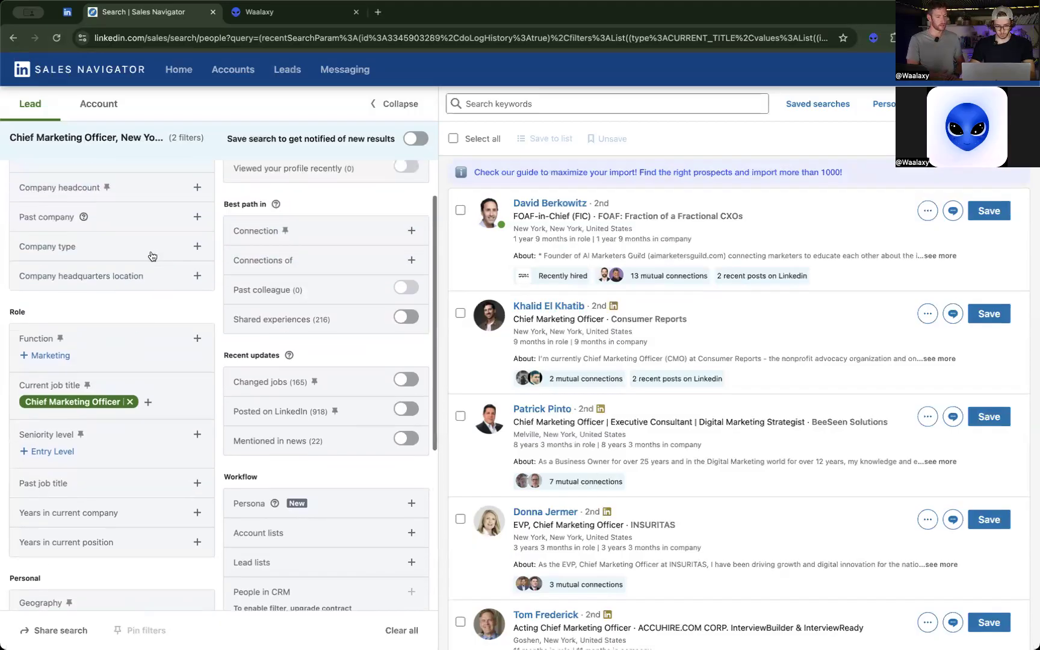
scroll(152, 256, "up", 2)
scroll(153, 256, "down", 3)
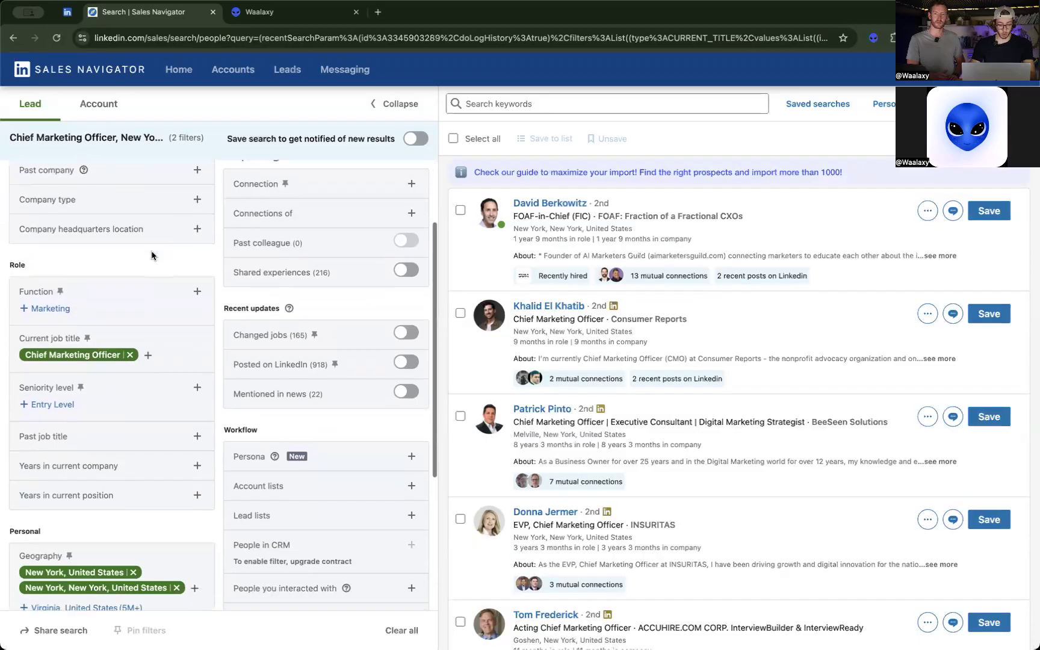
scroll(162, 498, "down", 2)
scroll(162, 498, "down", 2)
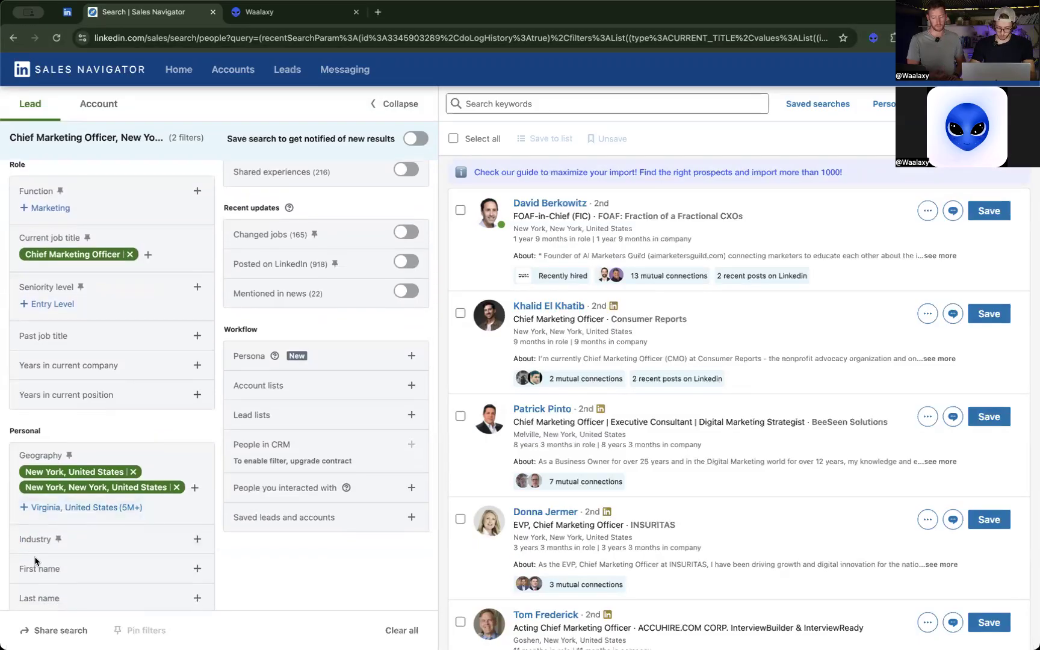
left_click(198, 543)
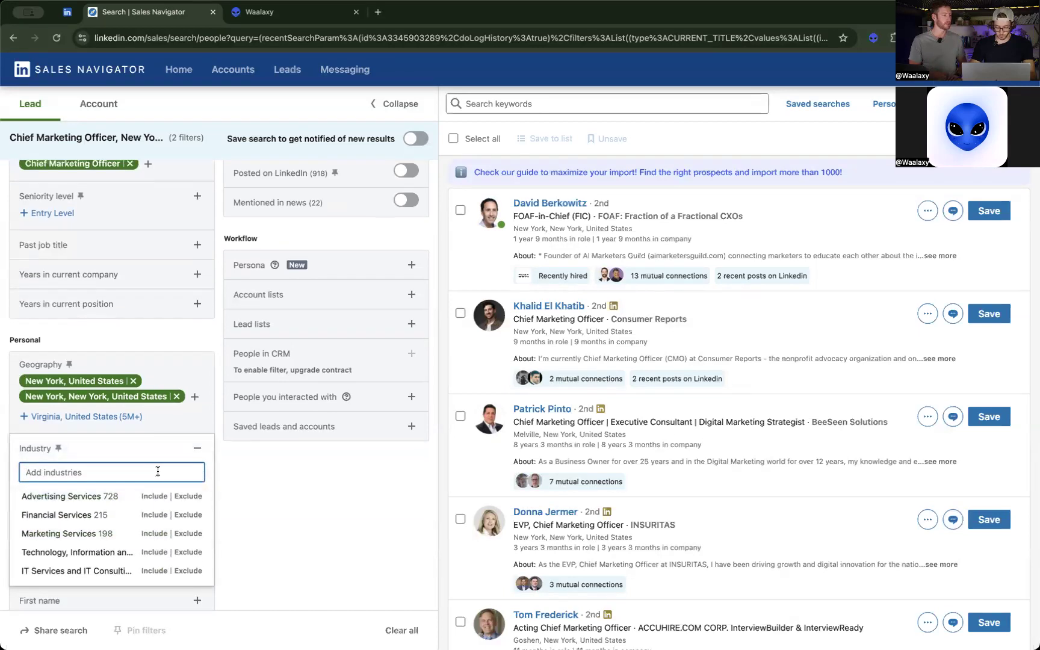
type("digit")
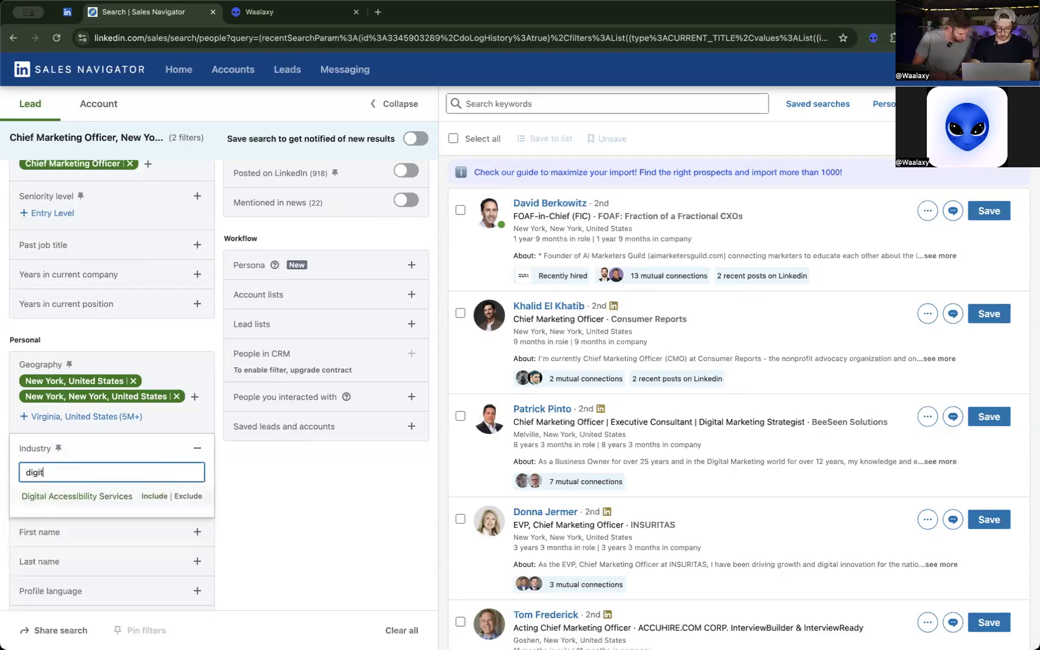
left_click(146, 497)
Look up soft in the industry filter to include Software Development, and also include Technology, Information and Internet.
type("soft")
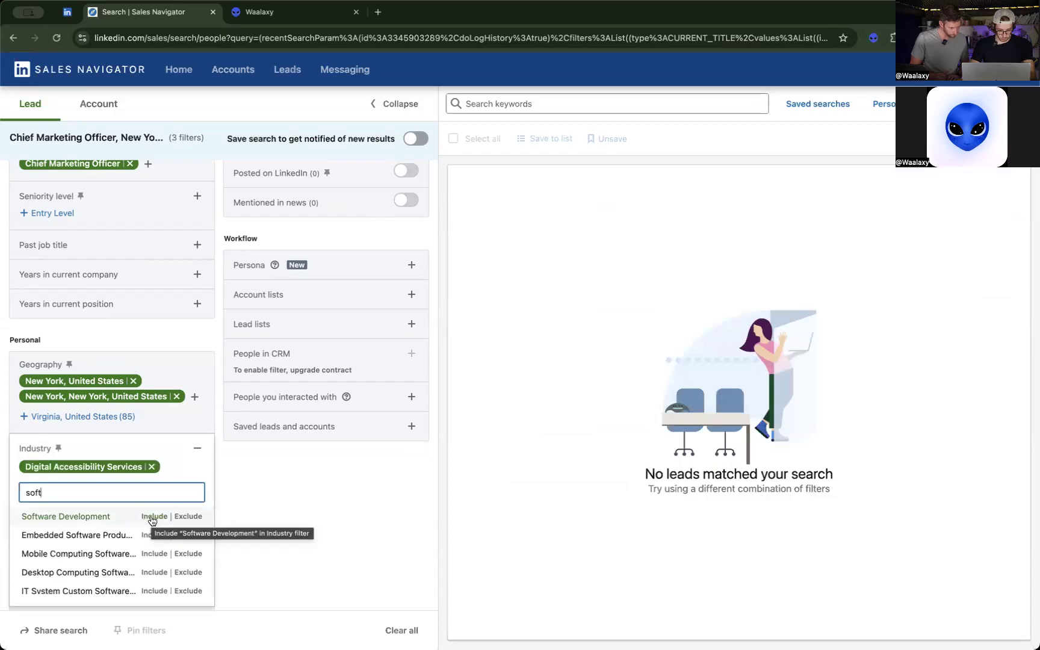
left_click(153, 519)
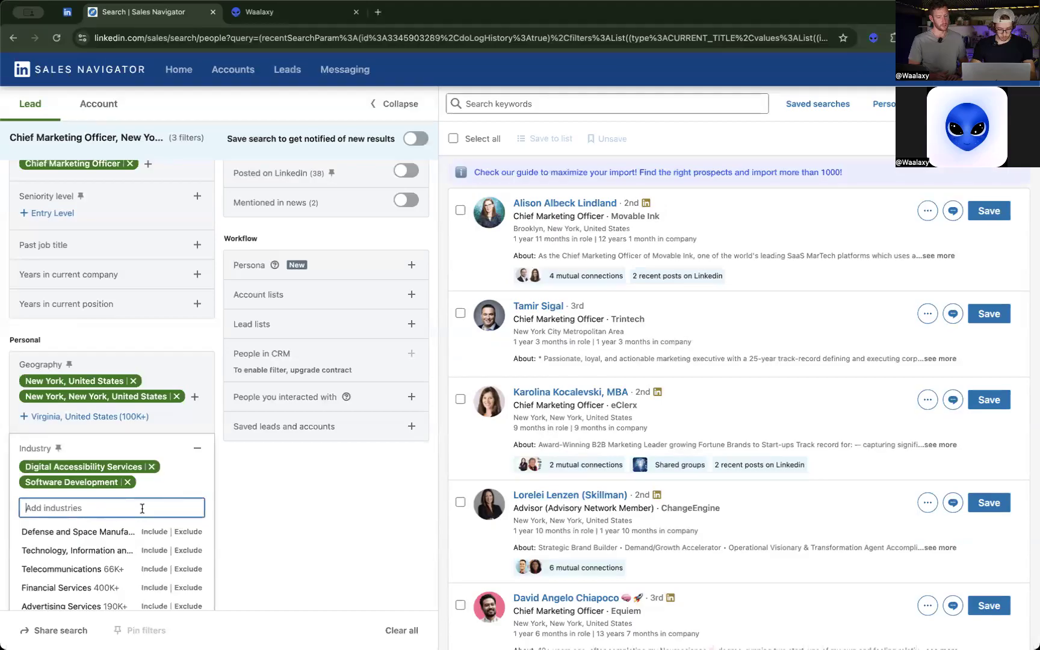
left_click(151, 550)
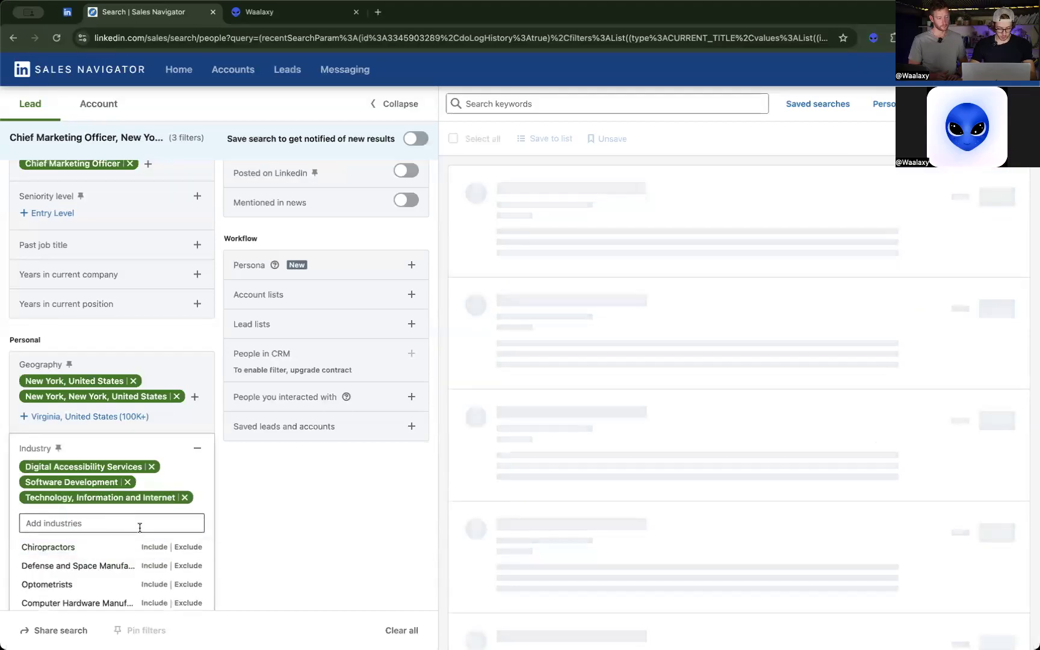
left_click(263, 559)
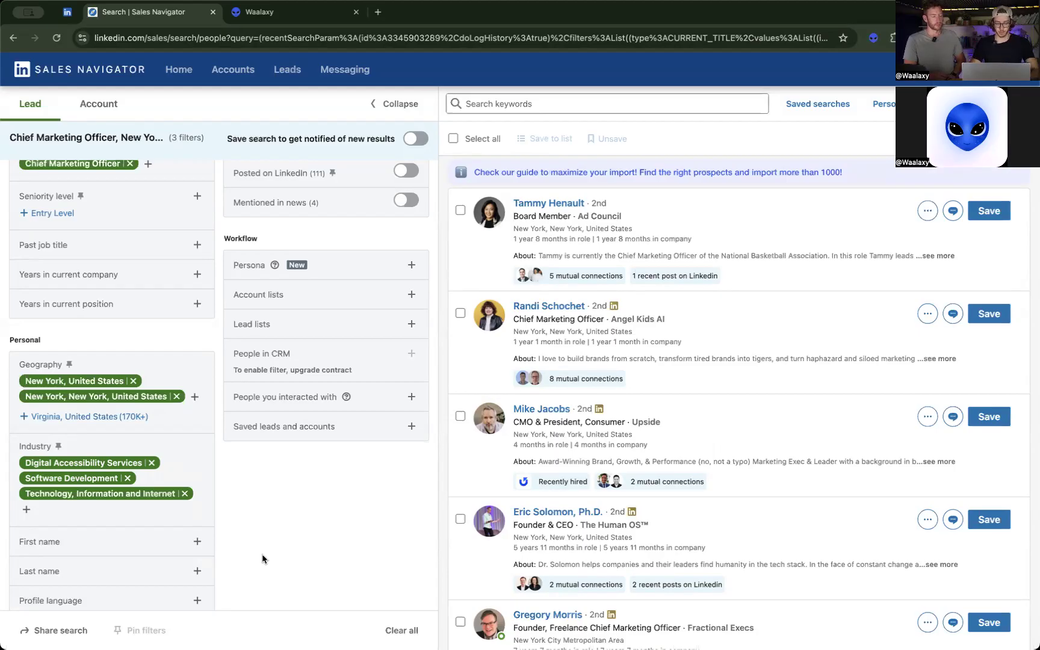
Examine the applied geography and industry filters and the remaining company, role, personal and recent updates filters.
scroll(262, 558, "down", 3)
scroll(262, 558, "up", 2)
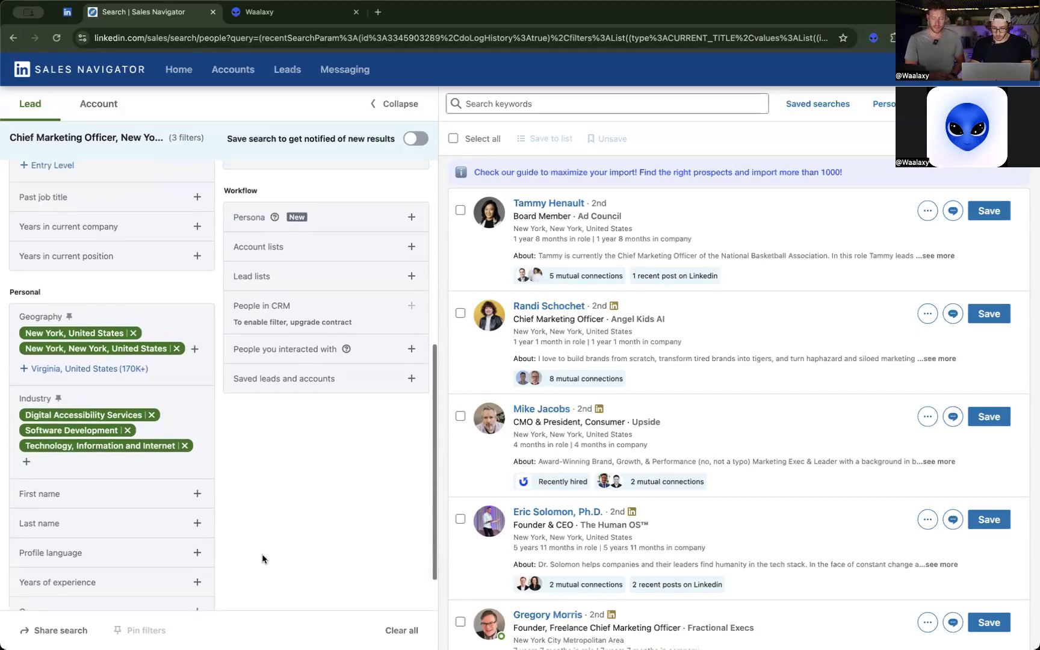
scroll(262, 558, "up", 1)
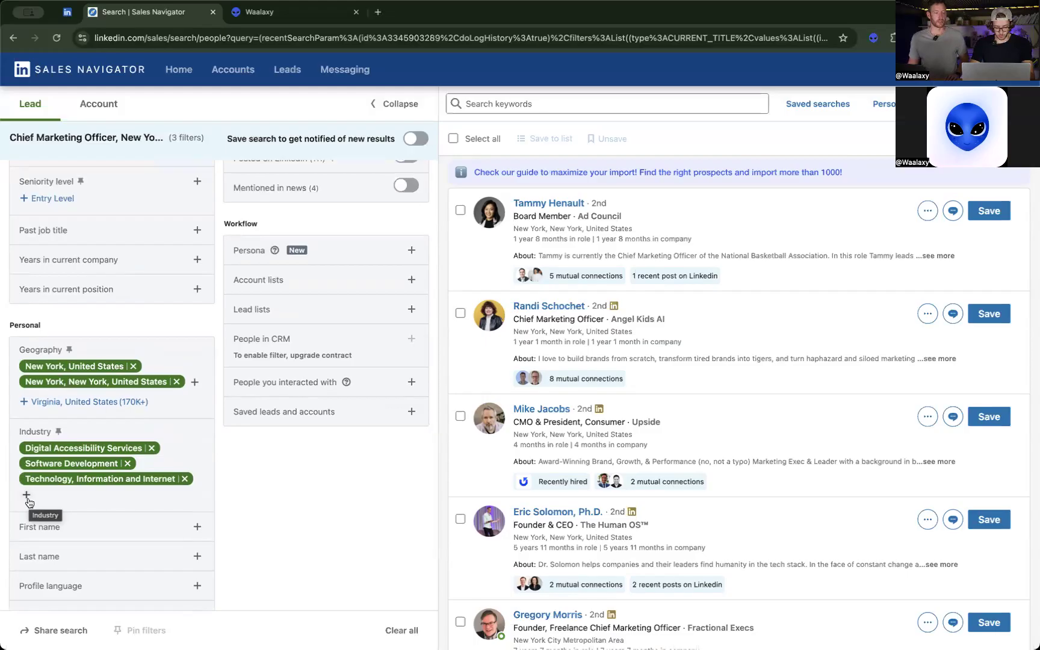
scroll(28, 502, "down", 1)
scroll(28, 501, "up", 2)
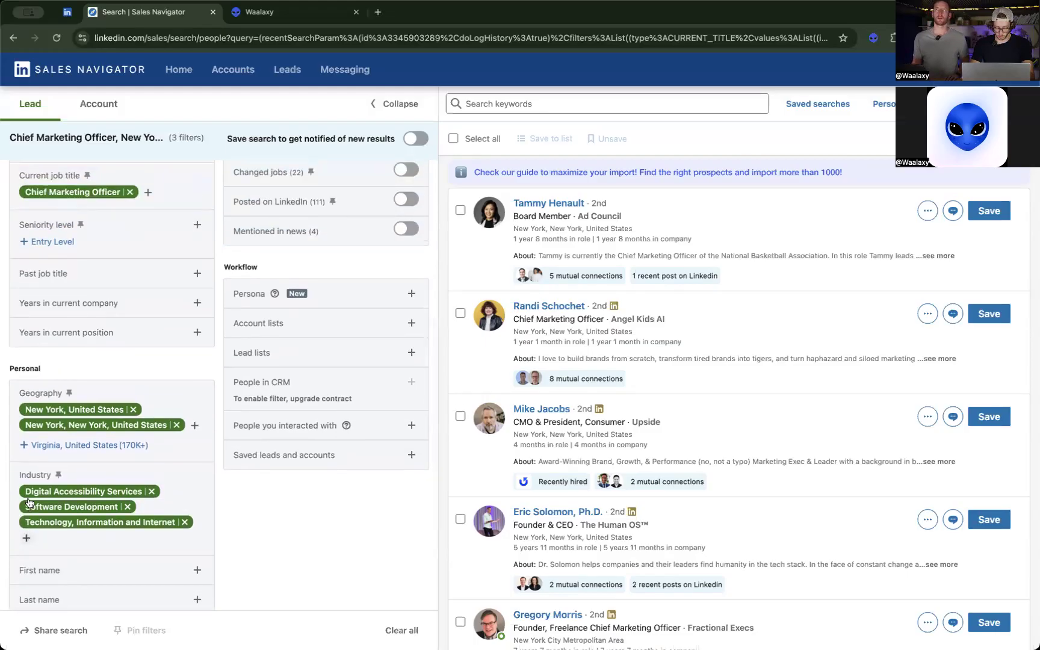
scroll(29, 502, "down", 1)
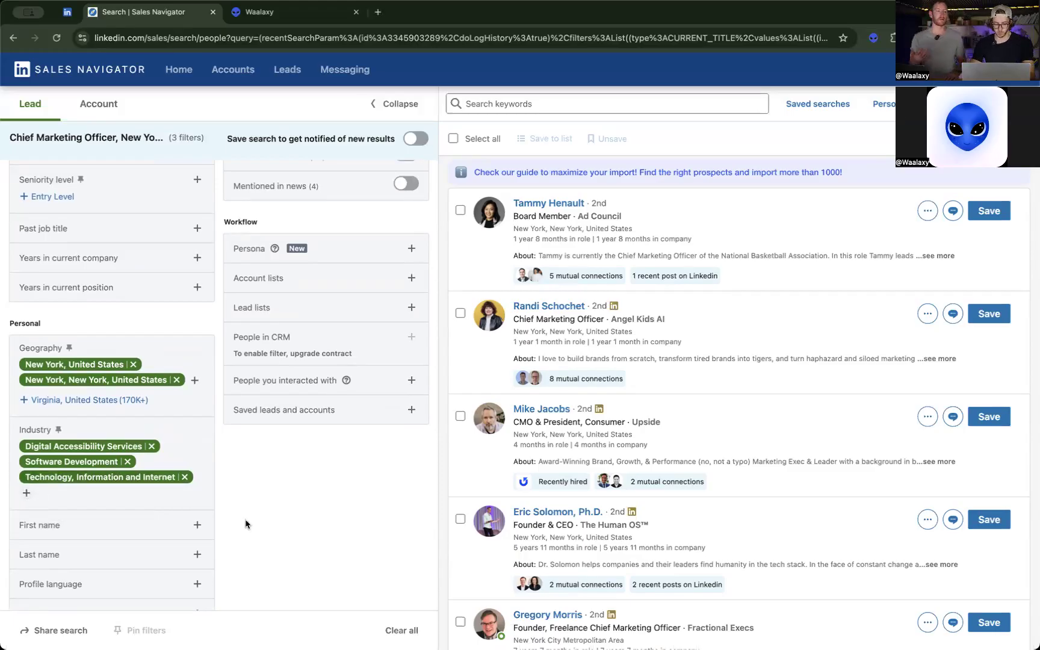
scroll(246, 523, "up", 3)
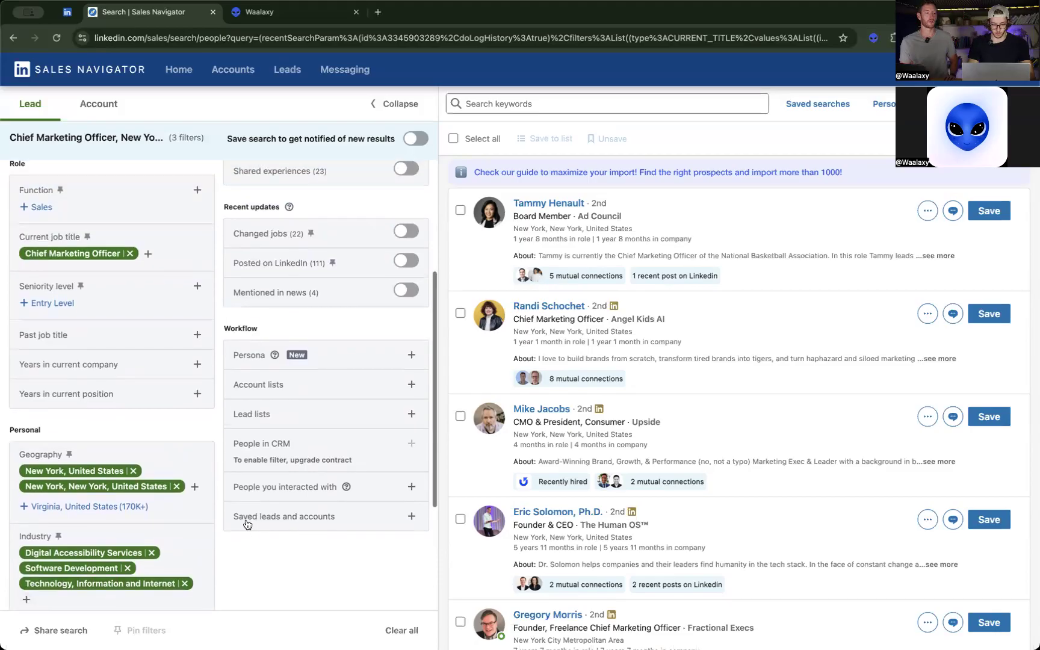
scroll(246, 524, "up", 1)
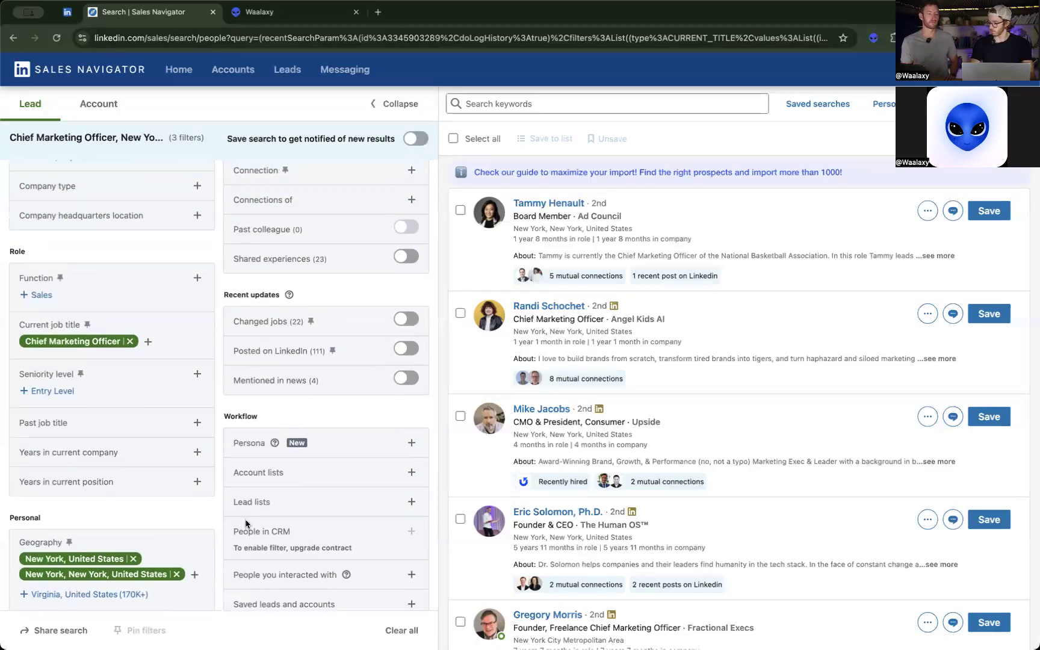
scroll(267, 402, "up", 2)
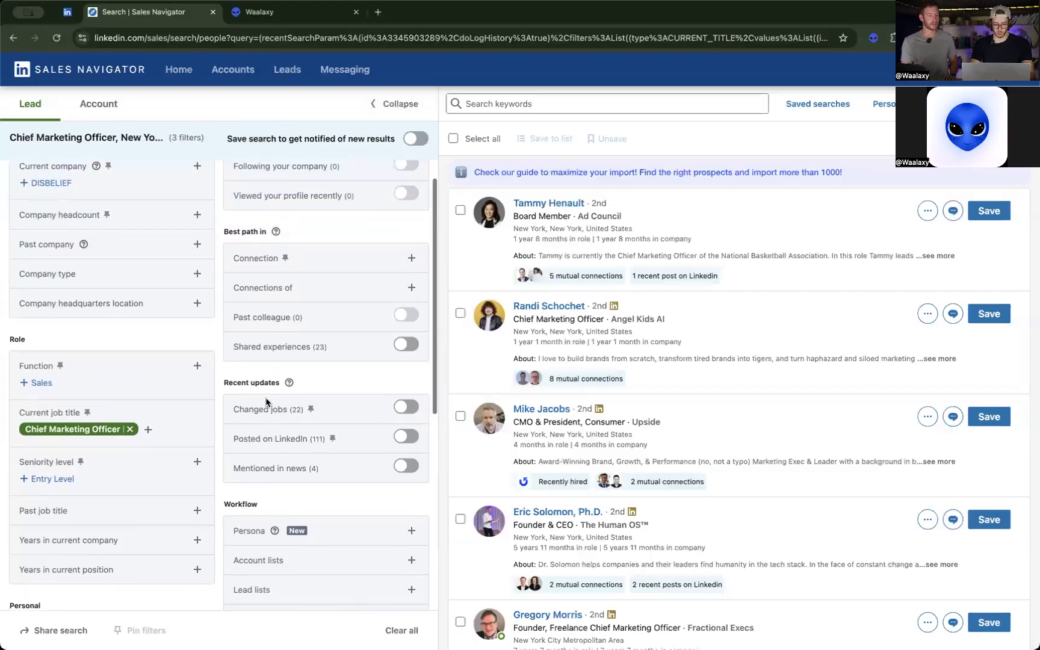
scroll(266, 402, "down", 8)
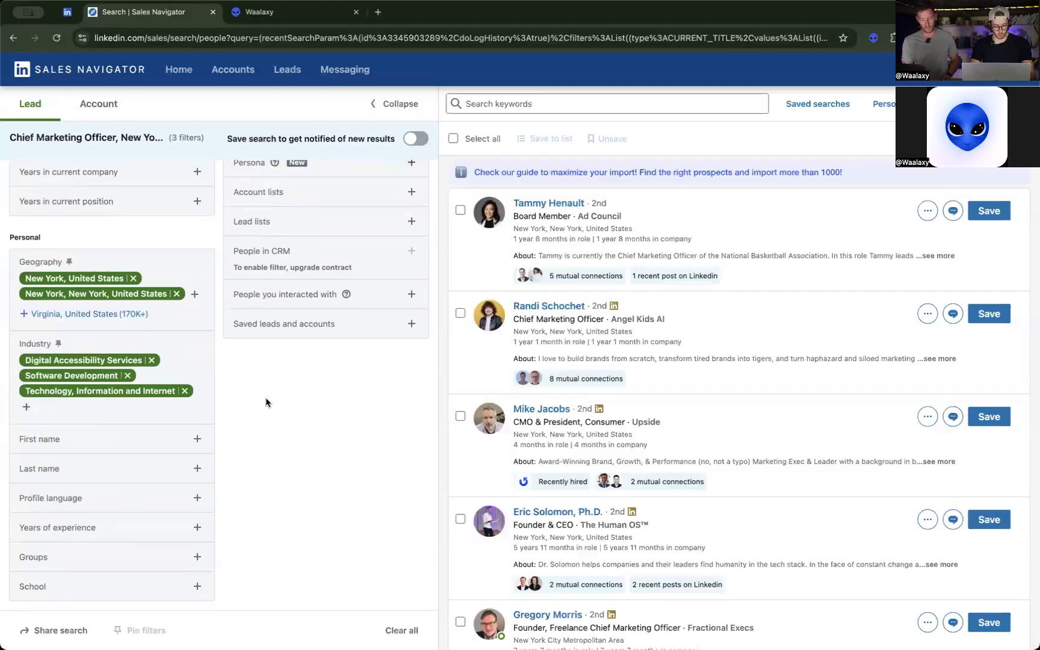
scroll(266, 402, "up", 9)
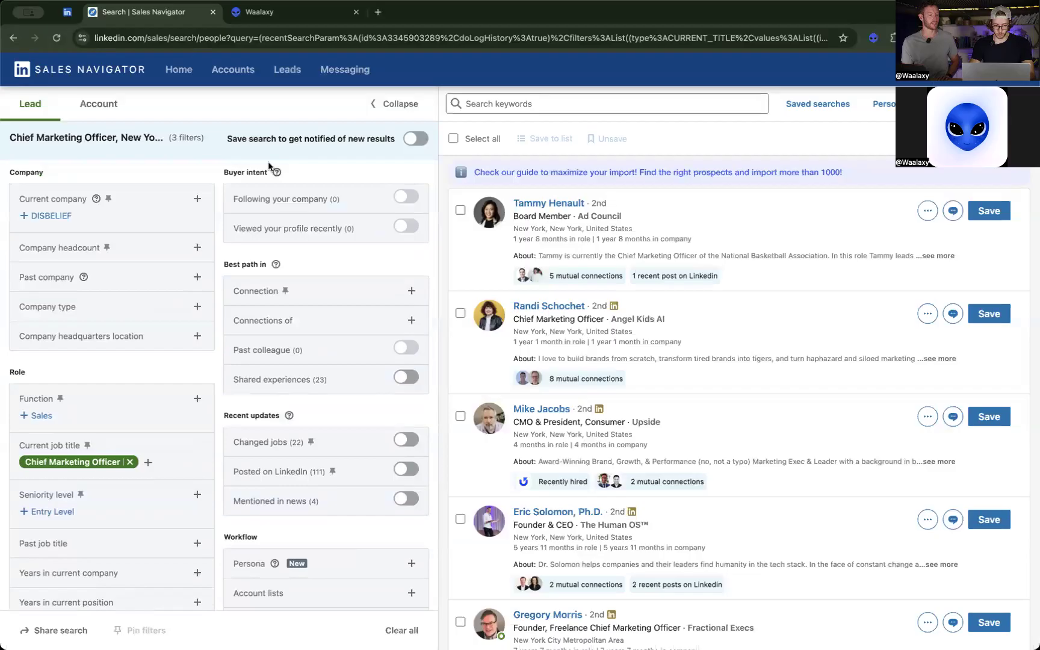
Turn on the Posted on LinkedIn filter under recent updates.
left_click_drag(222, 415, 328, 417)
left_click(330, 418)
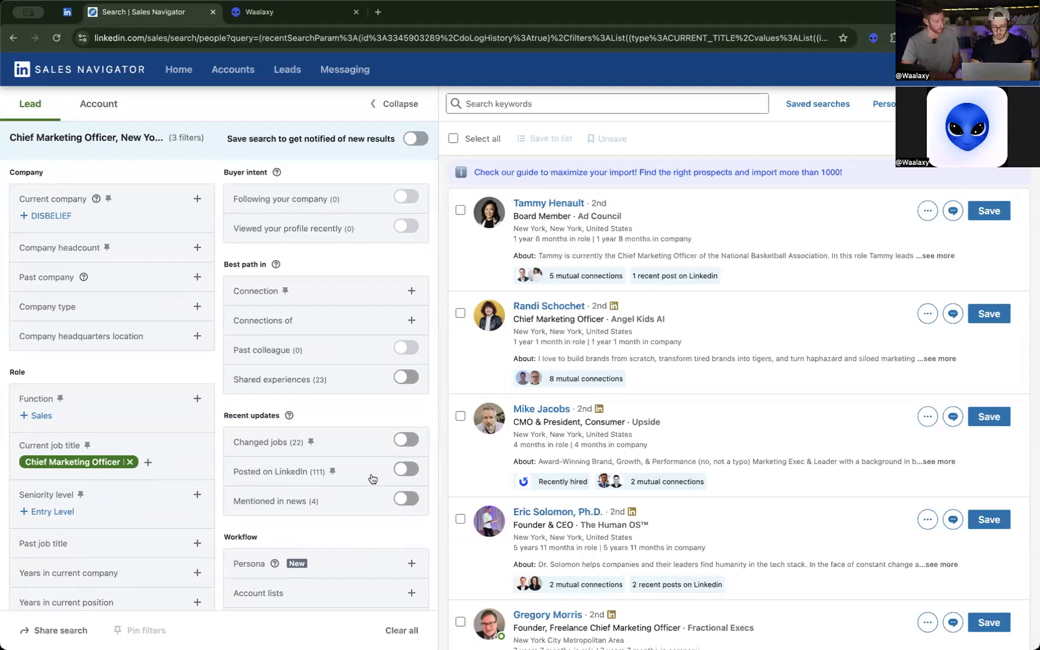
left_click(408, 478)
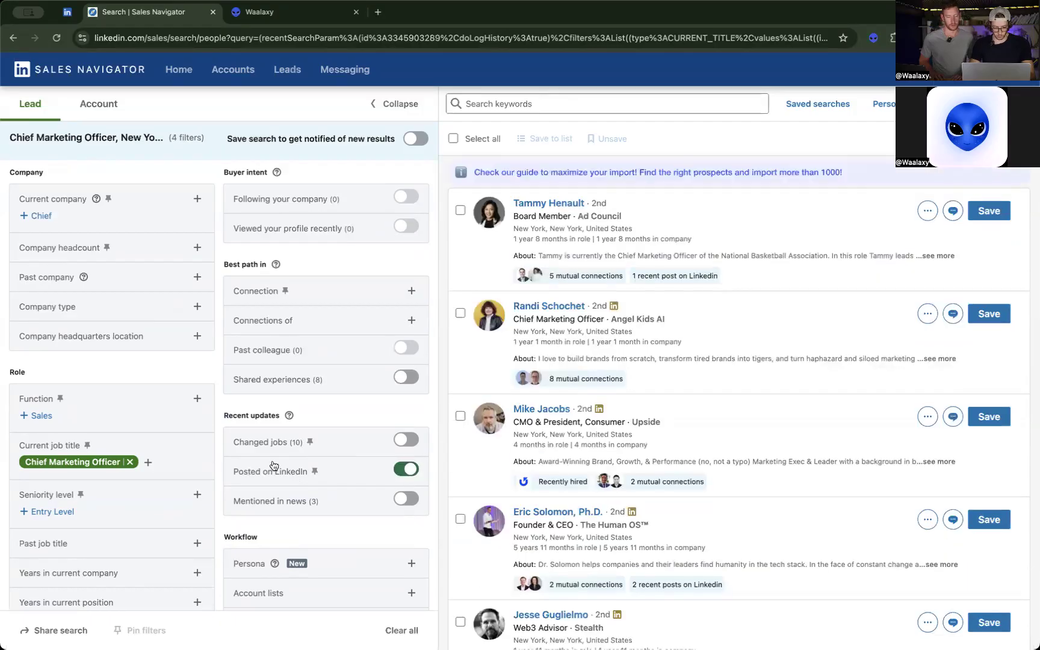
Look up cfo in the current job title filter and also include Chief Financial Officer.
scroll(357, 412, "down", 2)
scroll(359, 413, "up", 2)
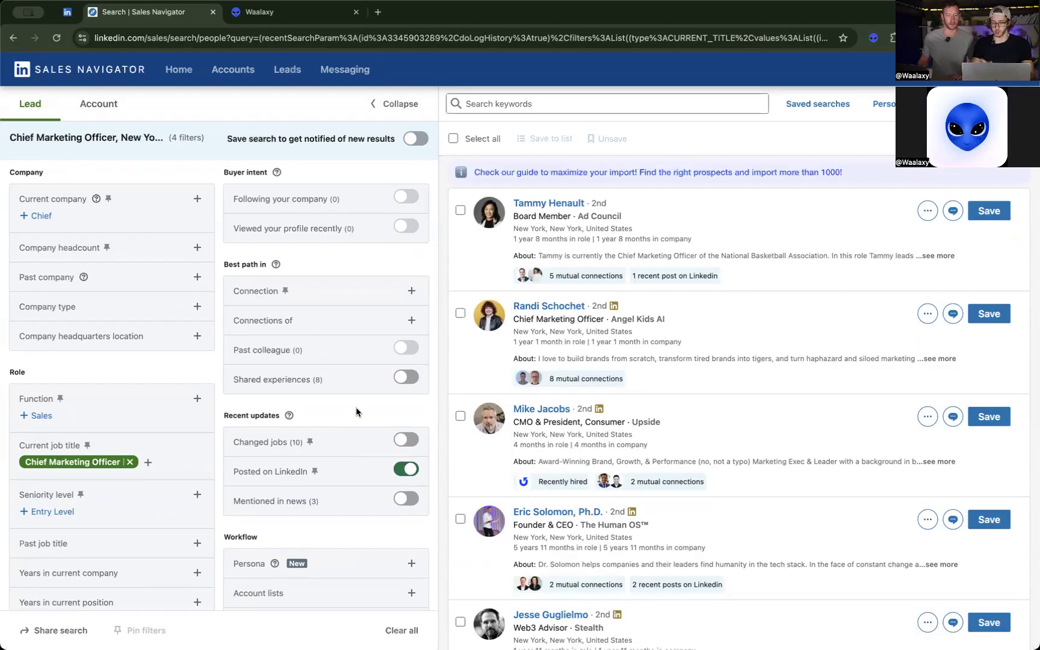
scroll(358, 413, "down", 1)
scroll(358, 413, "up", 1)
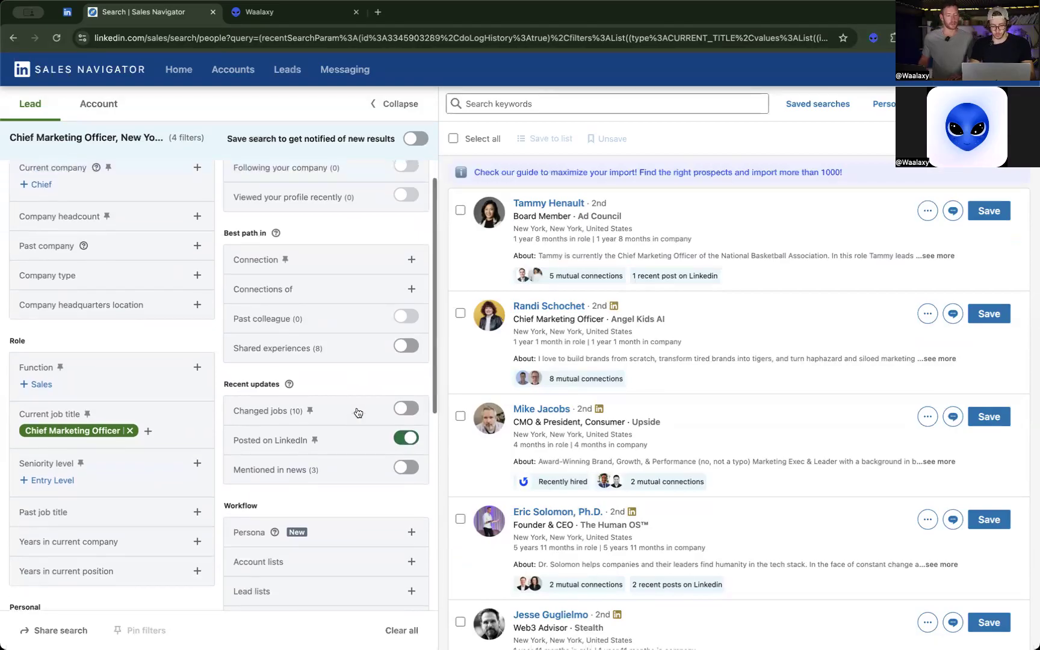
left_click(147, 431)
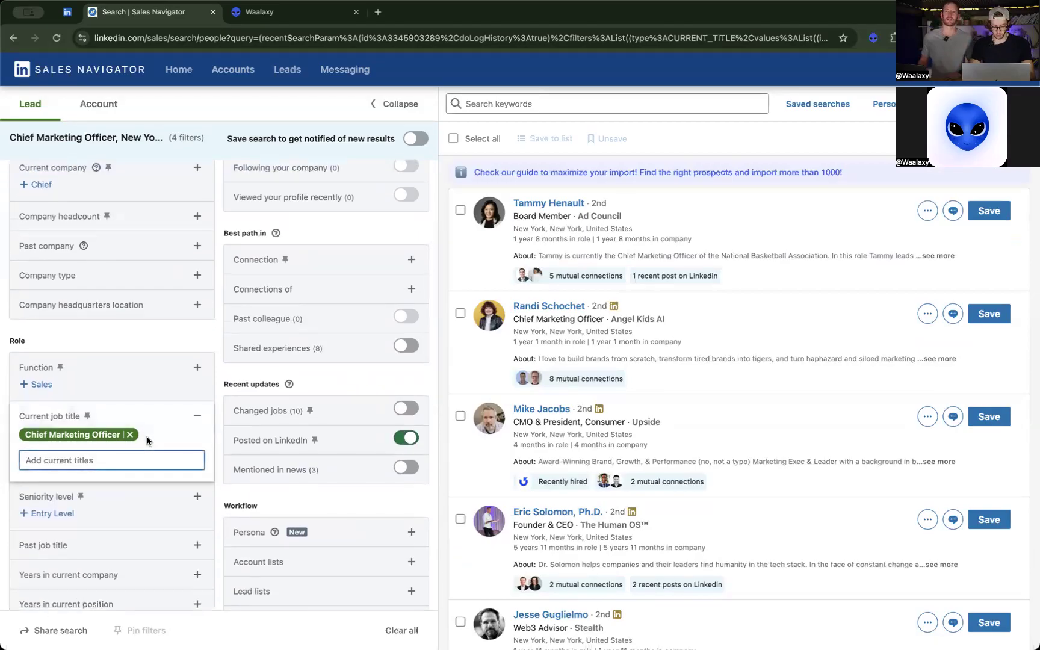
type("cfo")
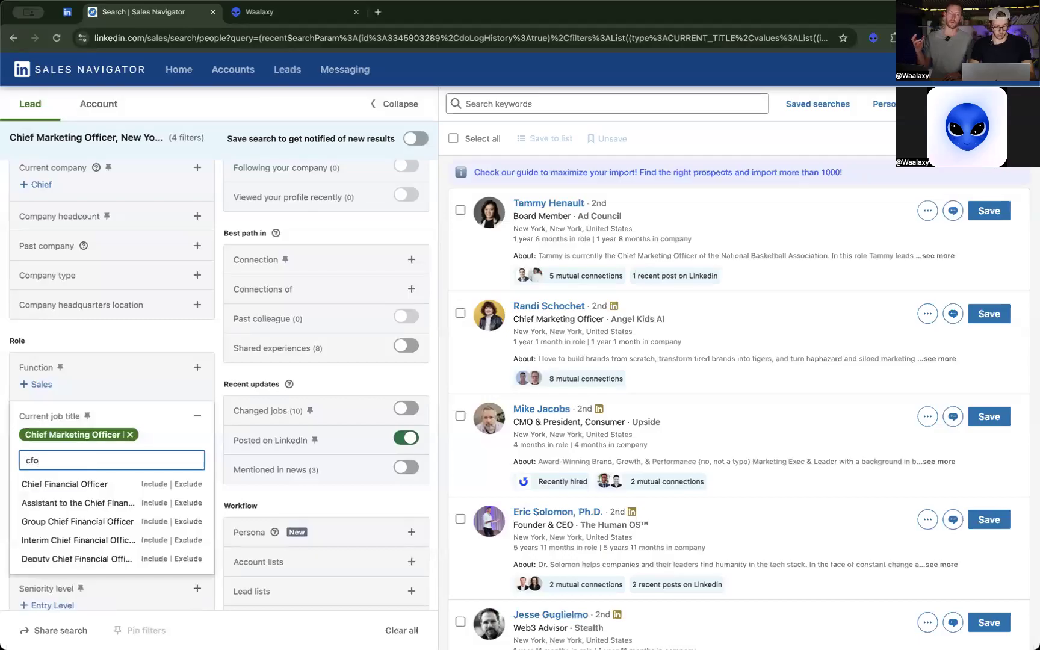
left_click(156, 488)
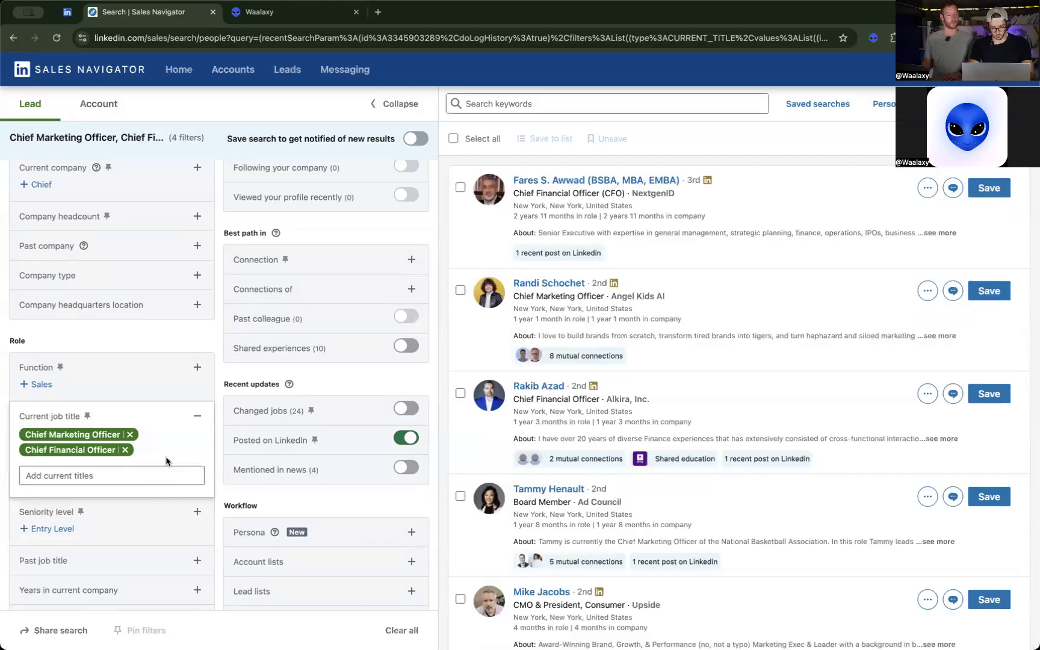
left_click(223, 375)
Remove New York, United States and New York, New York, United States from the geography filter.
scroll(222, 374, "down", 3)
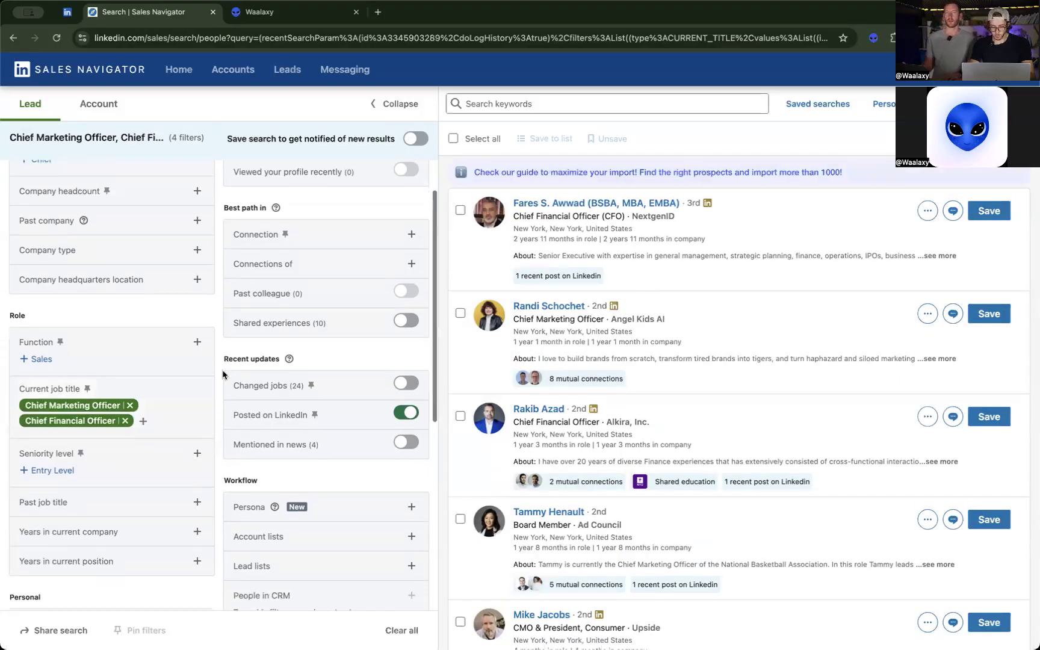
scroll(222, 374, "up", 4)
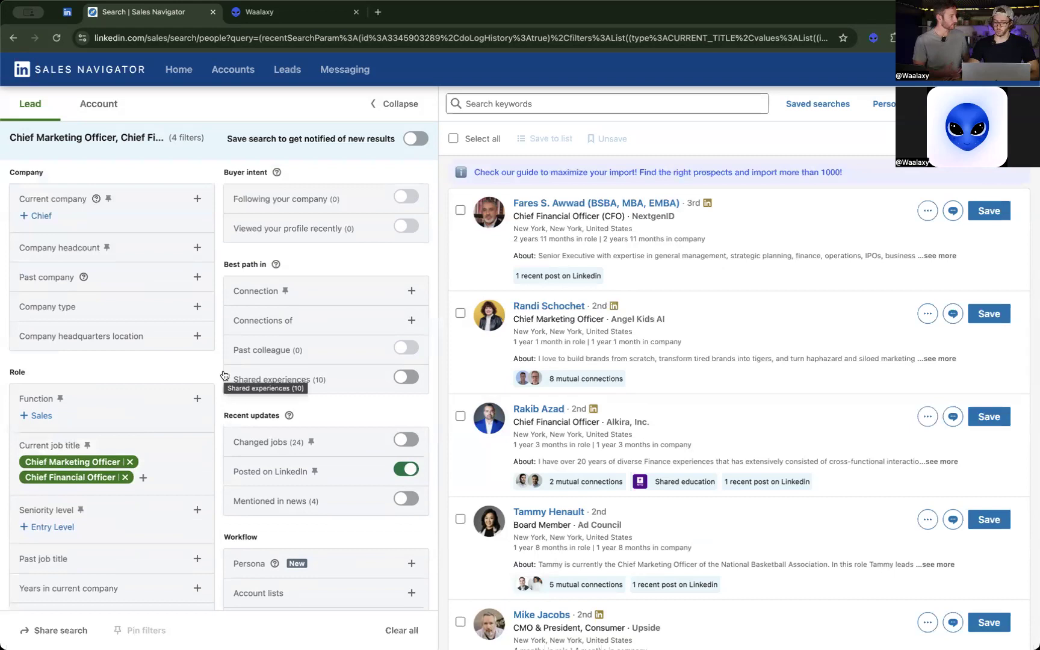
scroll(224, 376, "down", 10)
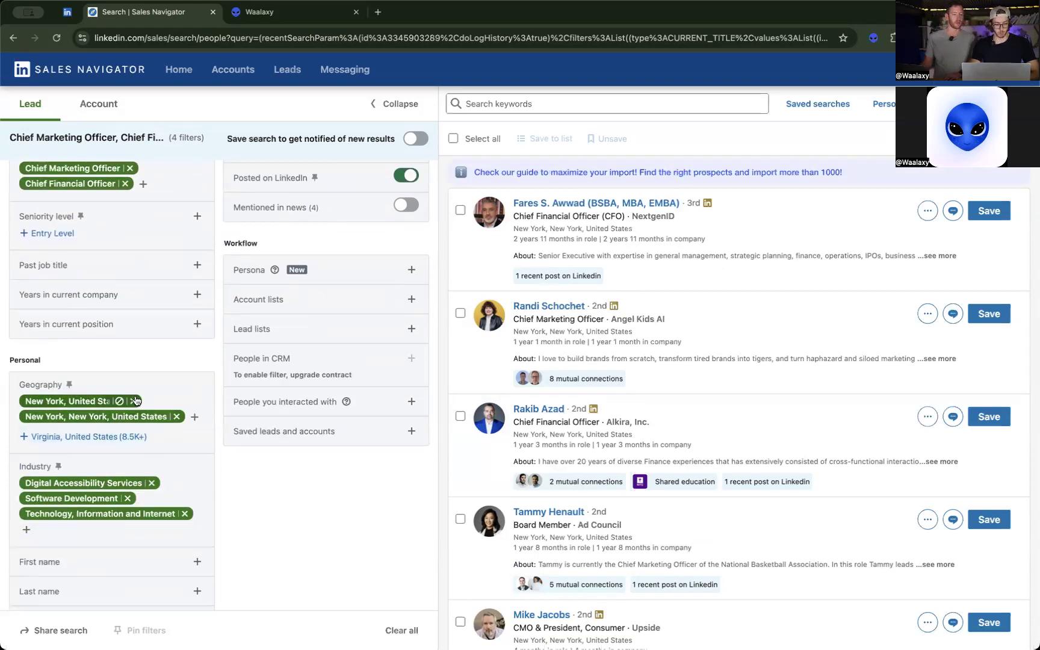
left_click(133, 401)
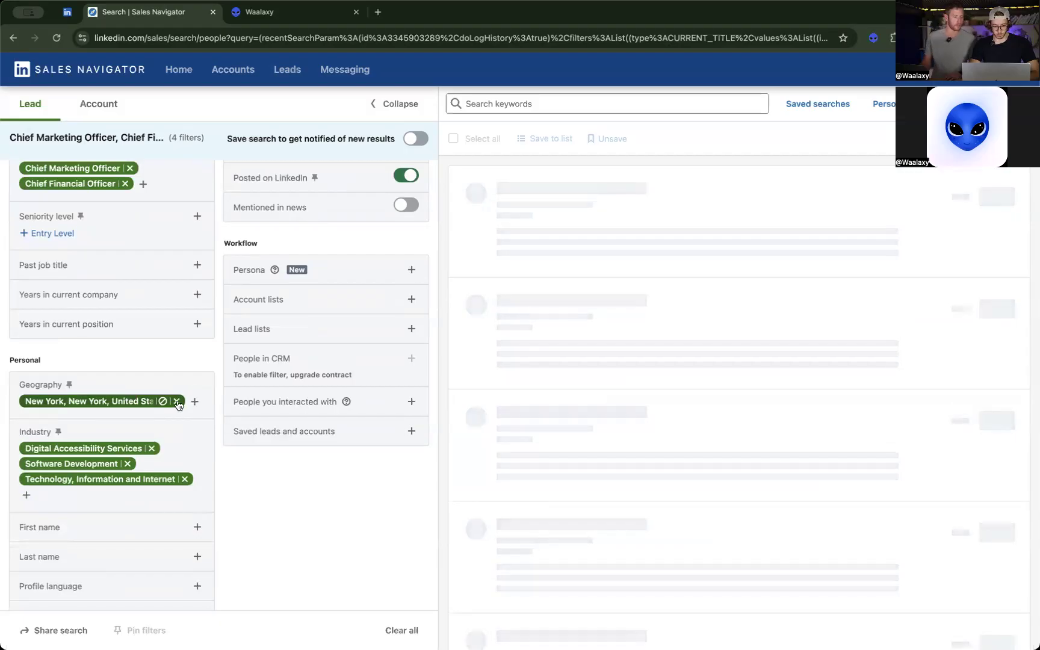
left_click(175, 401)
Limit the company headcount filter to 51-200 and 11-50 employees and look over the lead results.
scroll(219, 355, "up", 10)
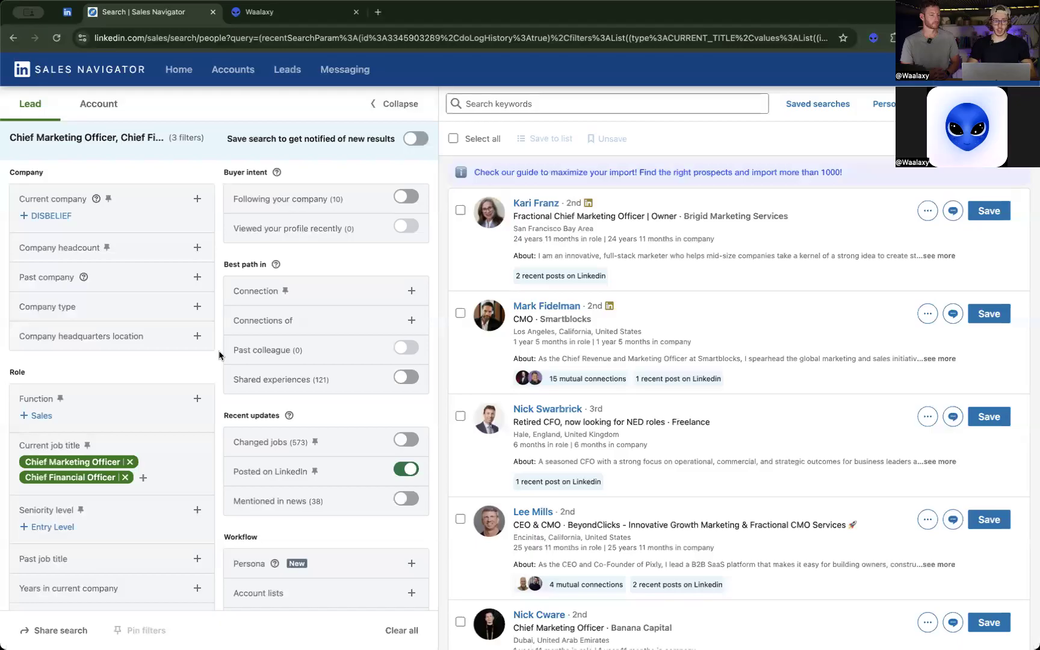
scroll(118, 356, "down", 1)
scroll(118, 356, "up", 1)
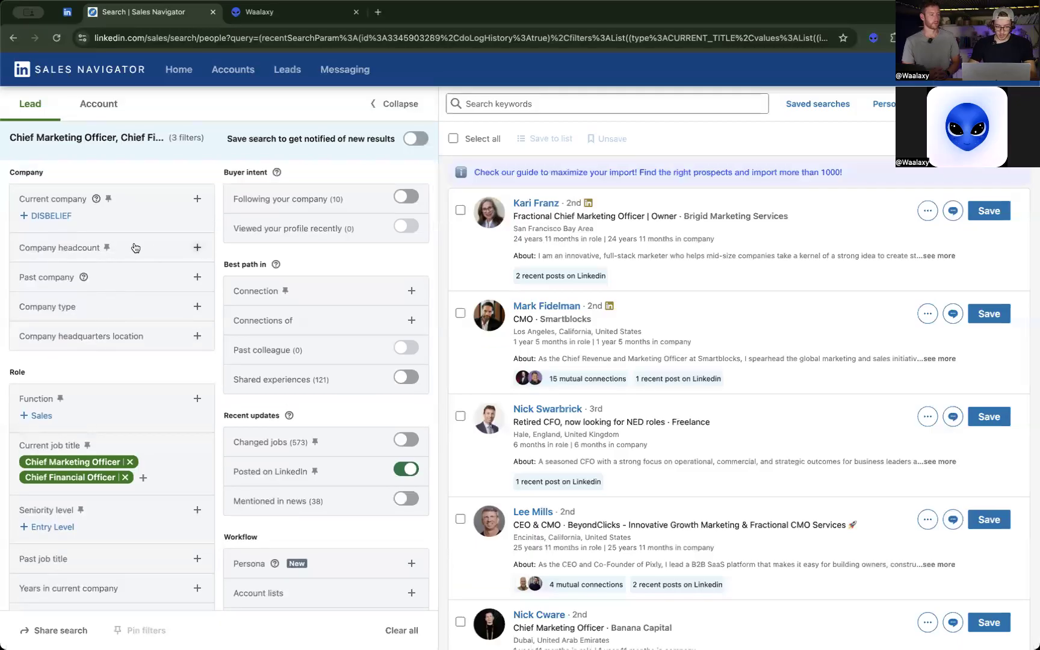
left_click(197, 249)
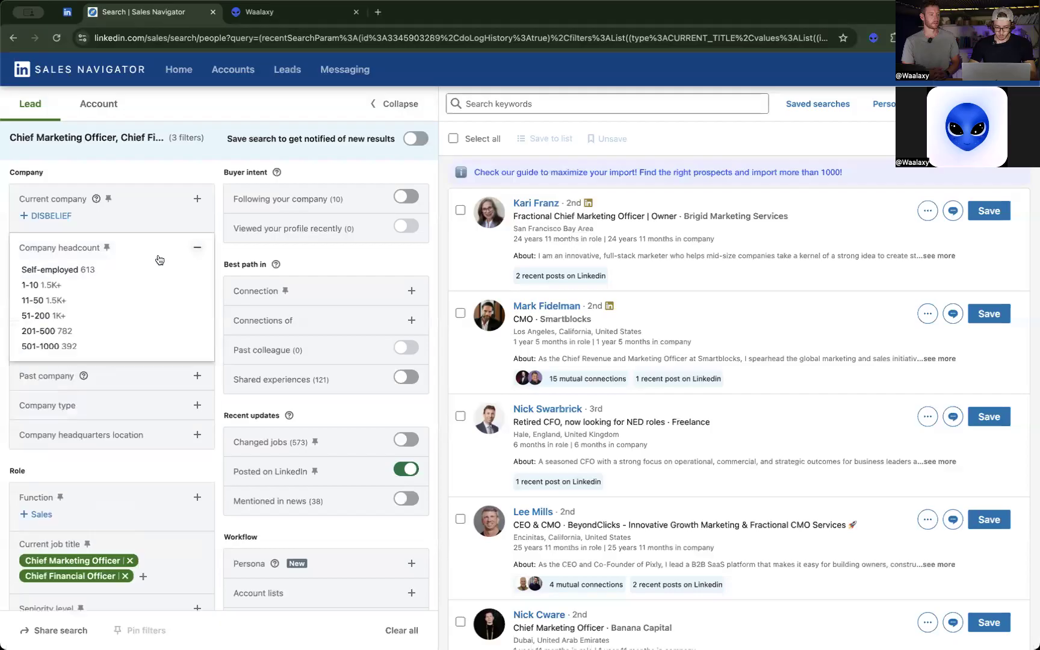
left_click(34, 317)
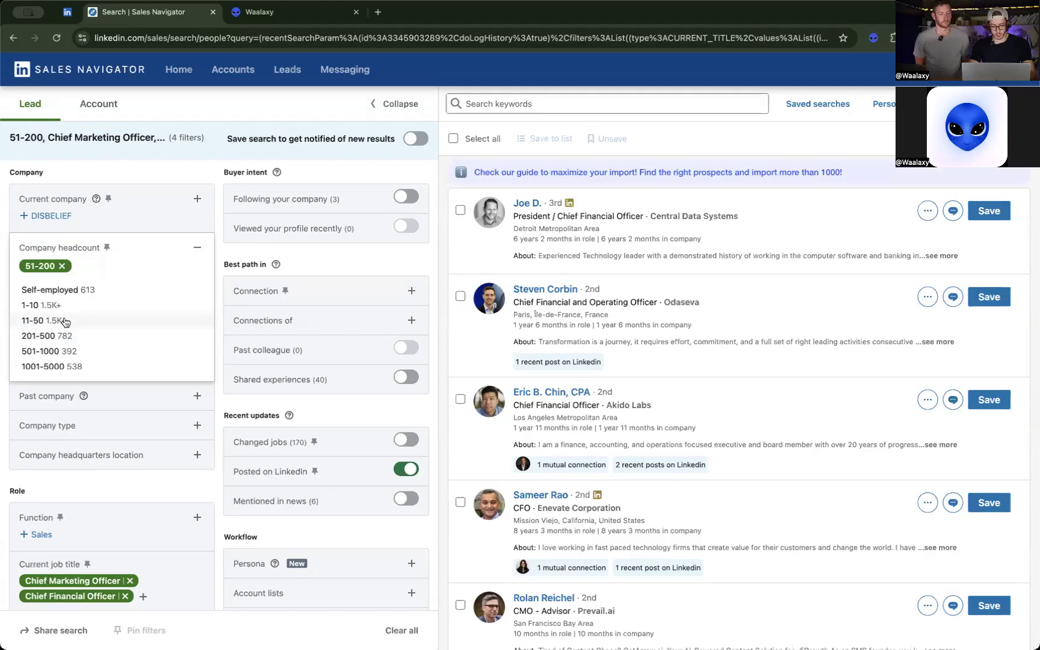
left_click(65, 322)
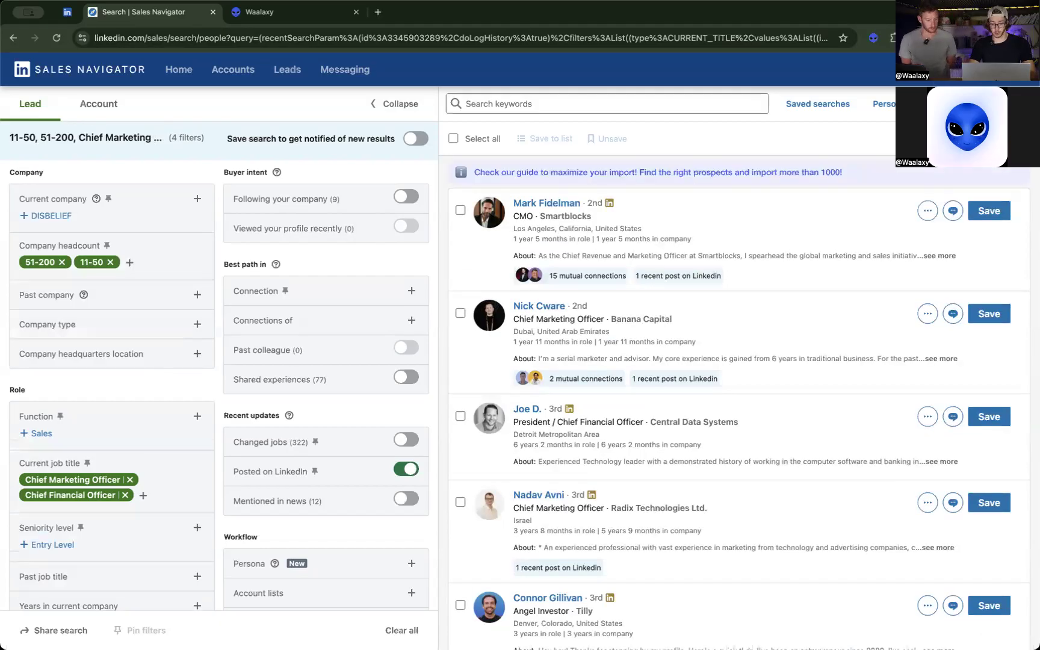
scroll(884, 433, "down", 5)
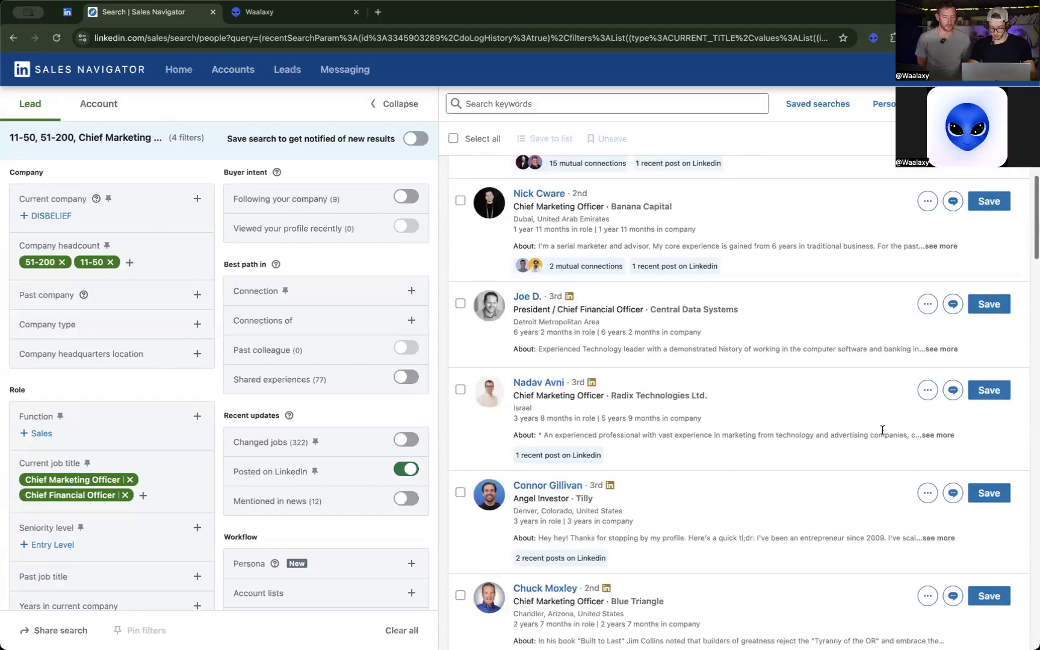
Look over the lead results and add director to the current job title filter.
scroll(882, 434, "down", 1)
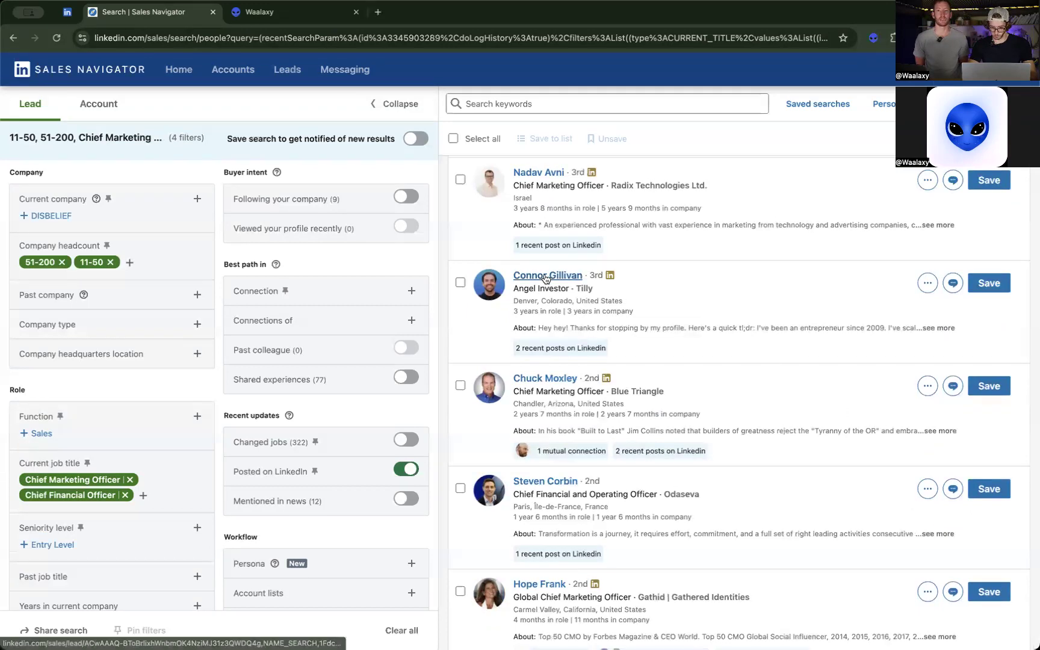
scroll(583, 359, "down", 8)
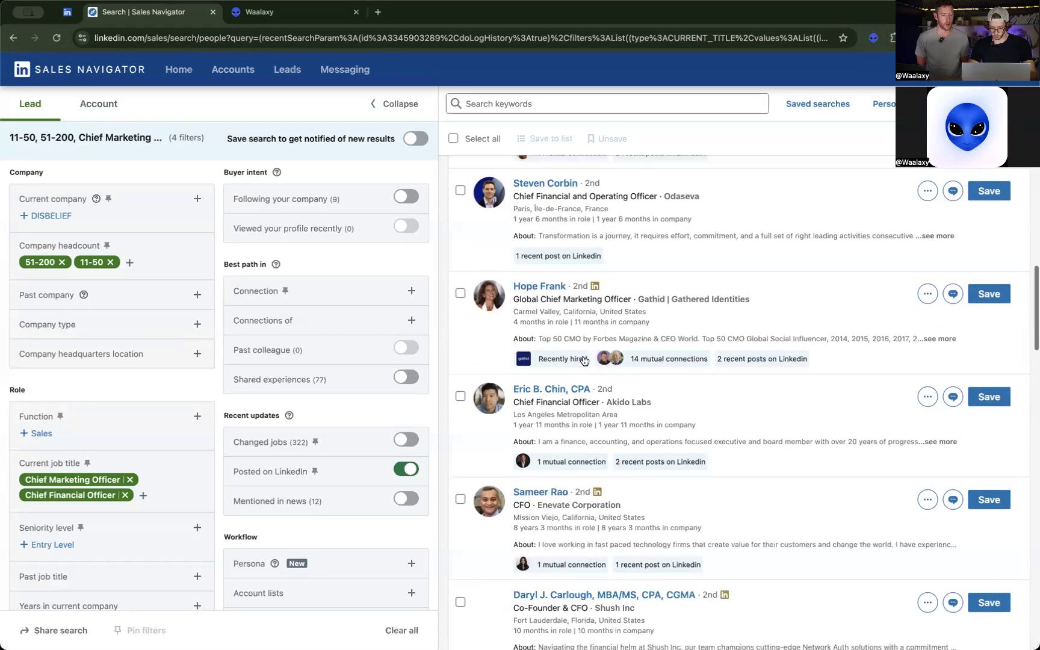
scroll(583, 360, "down", 6)
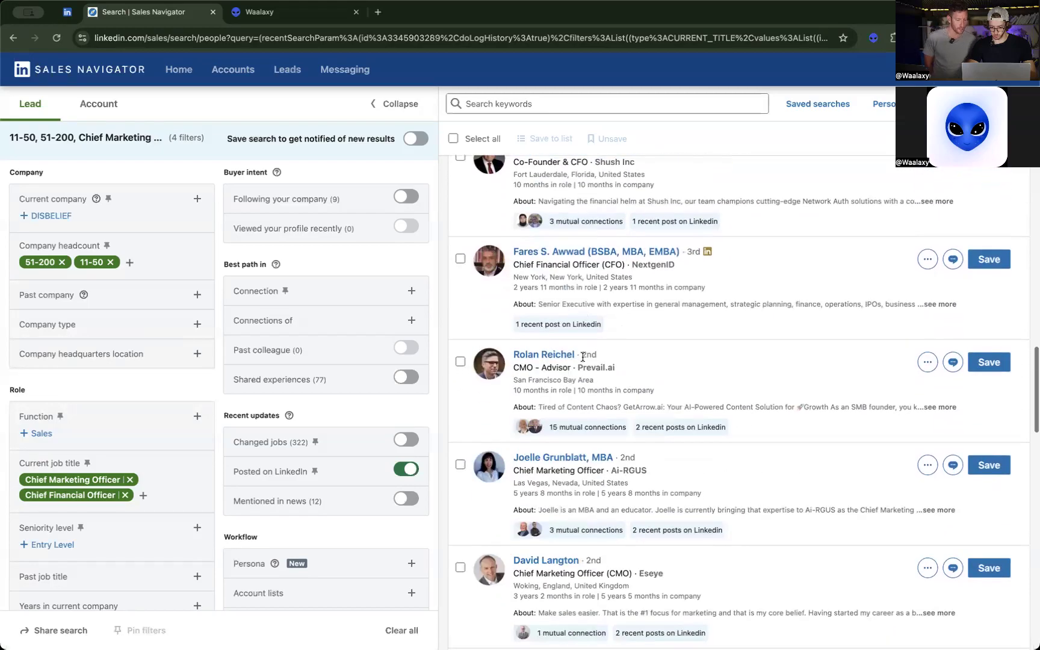
scroll(583, 360, "down", 6)
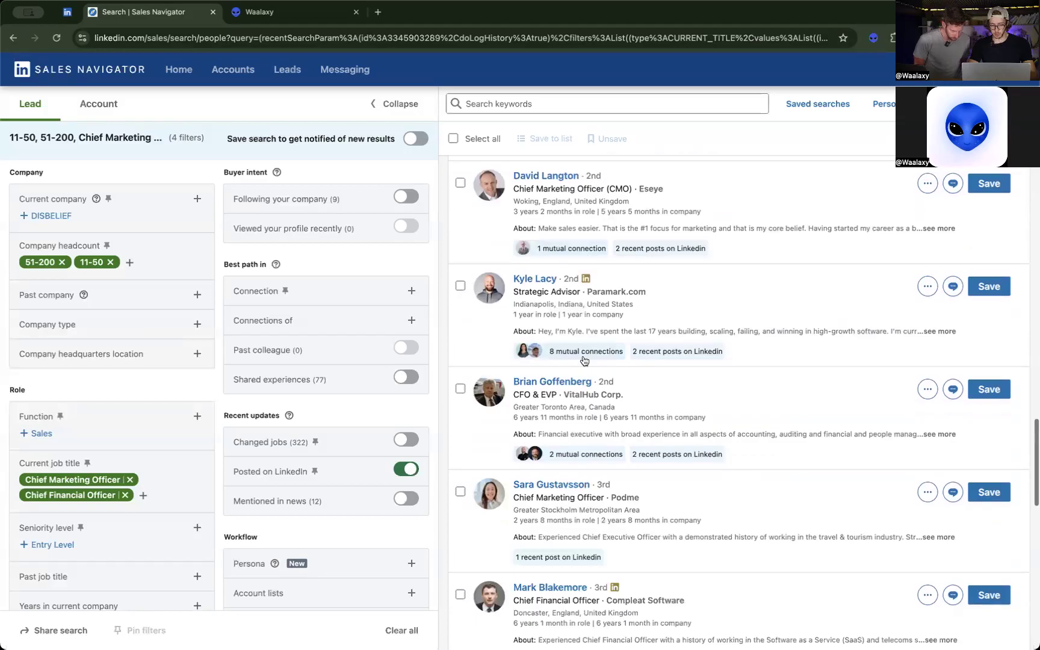
scroll(632, 302, "down", 1)
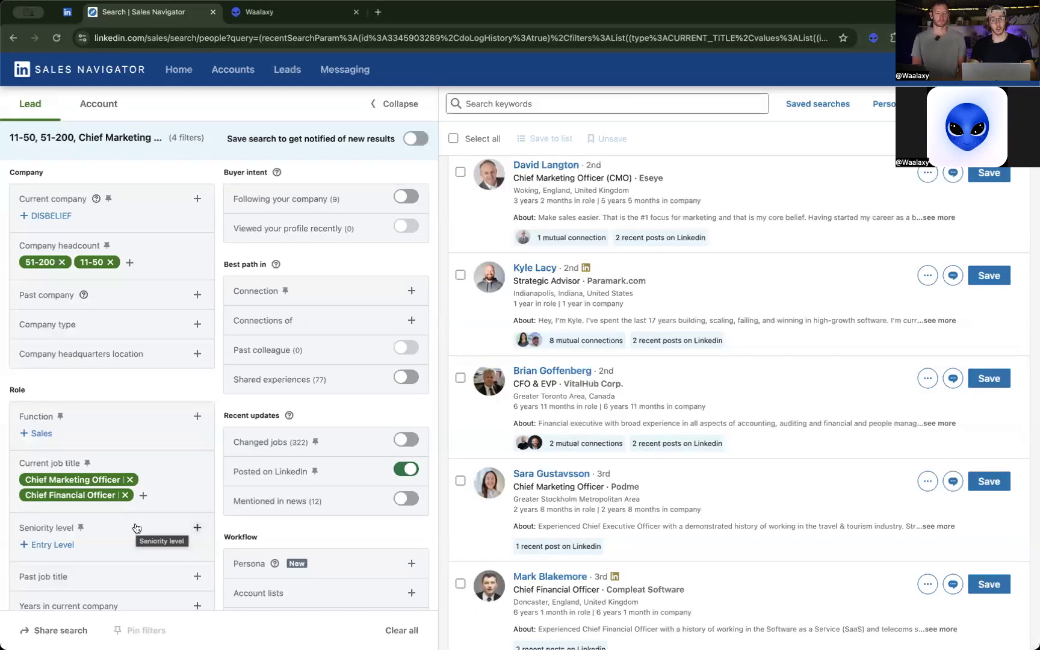
left_click(143, 495)
type("director")
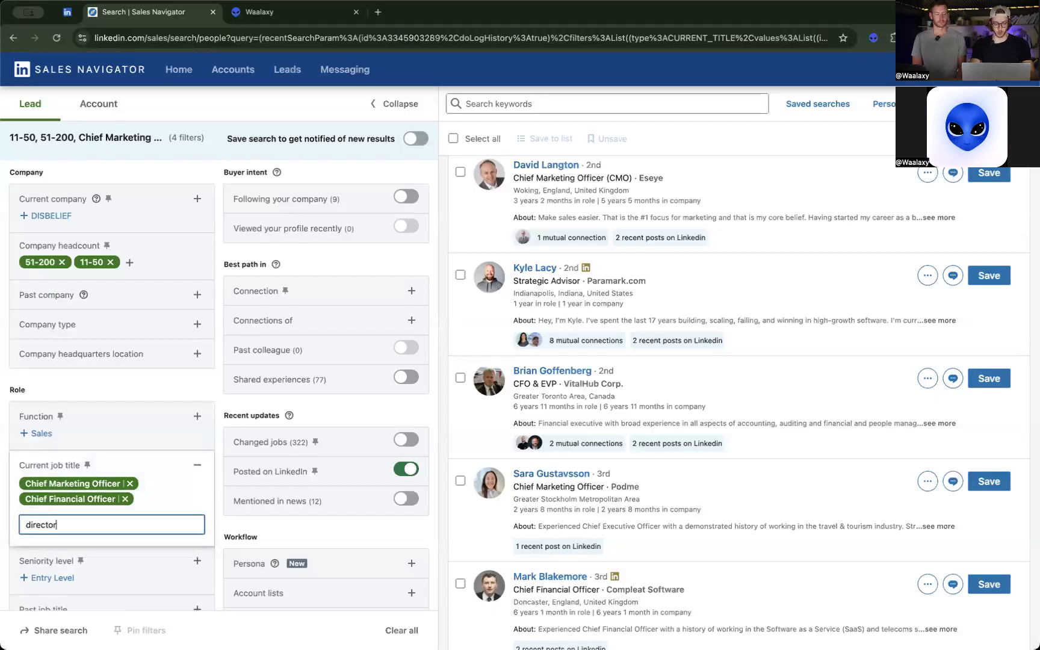
key("Return")
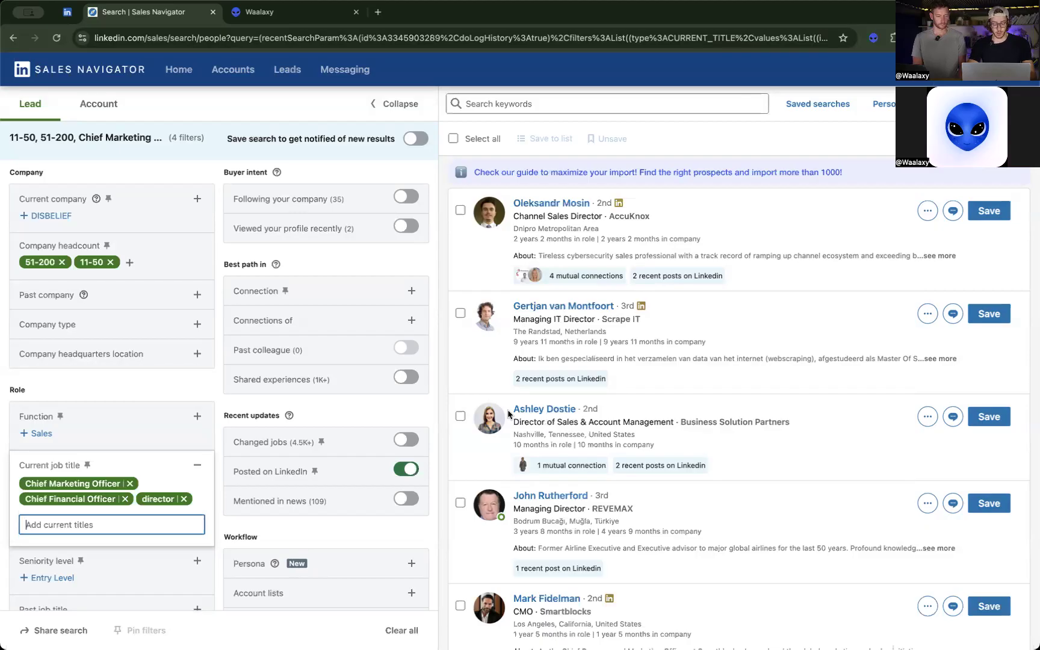
Add channel to the current job title filter and switch both channel and director to excluded.
type("channel")
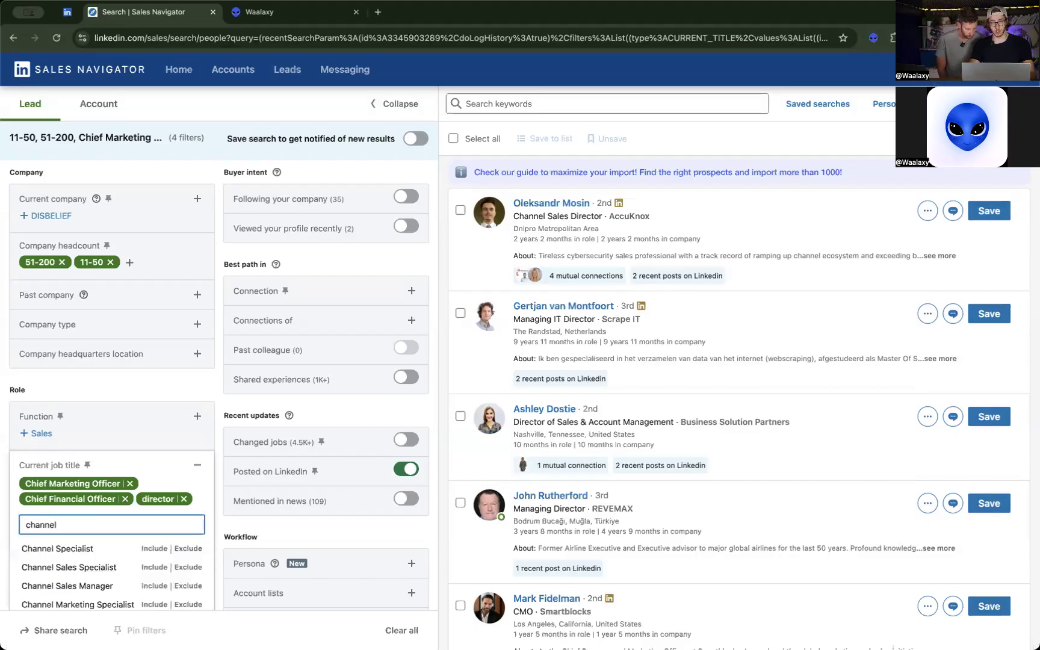
key("Return")
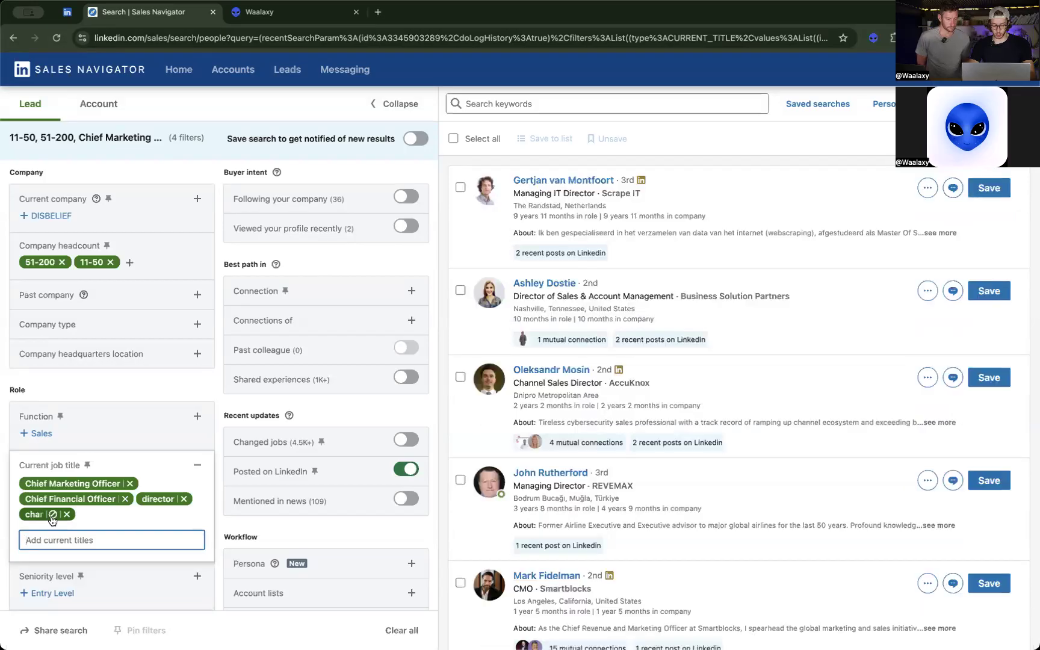
left_click(53, 516)
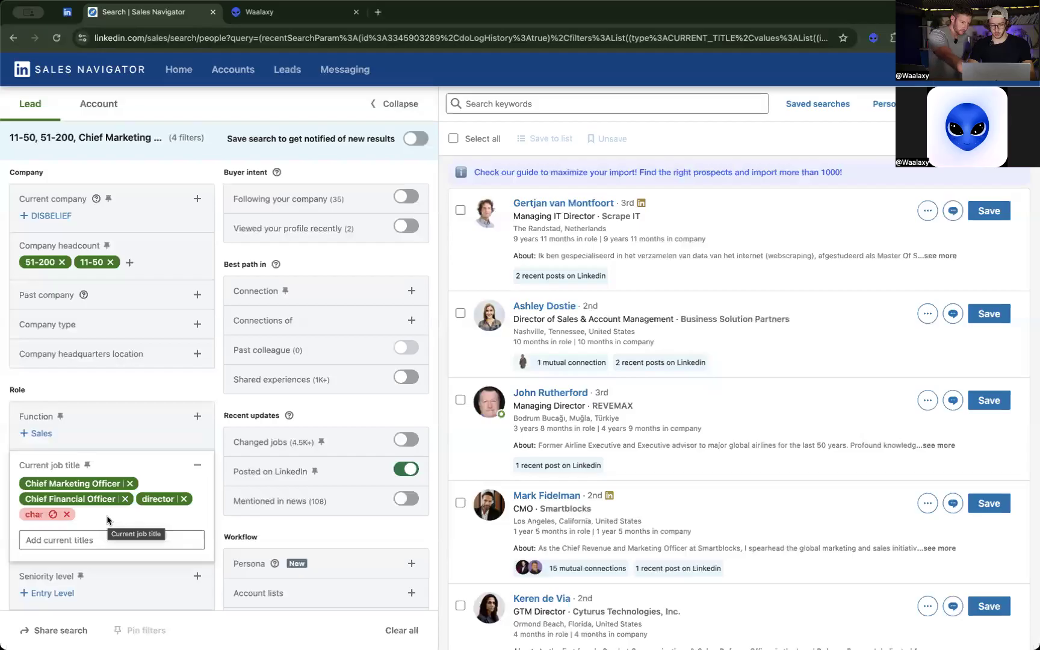
left_click(169, 499)
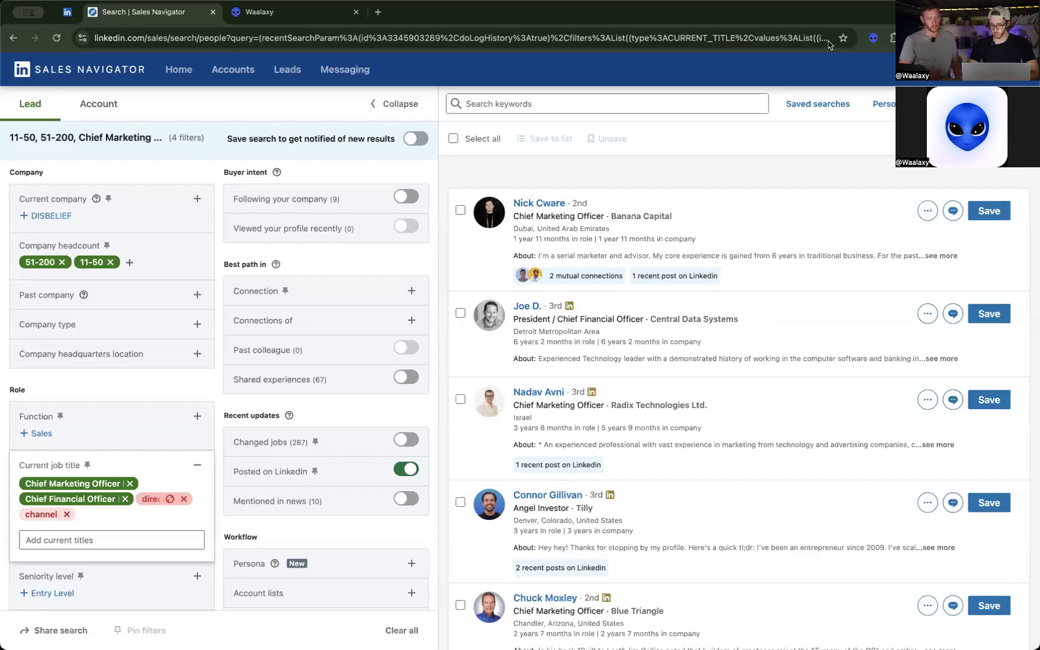
Open the Waalaxy import for this Sales Navigator search and check the available lists, keeping Chief & Directors EN.
left_click(874, 41)
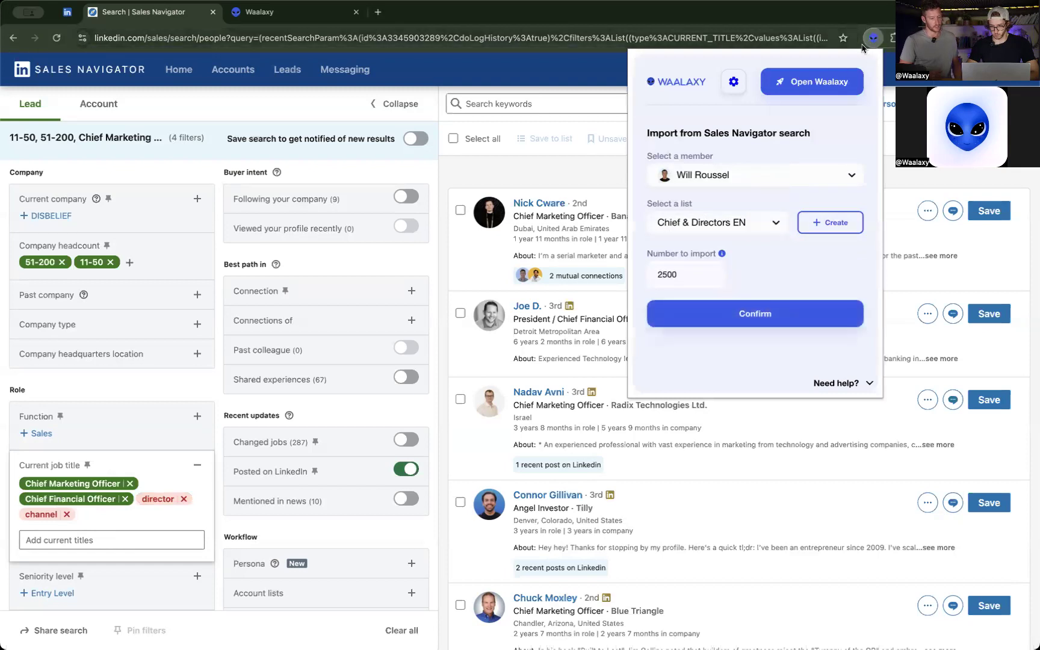
left_click(873, 39)
left_click(874, 39)
left_click(874, 40)
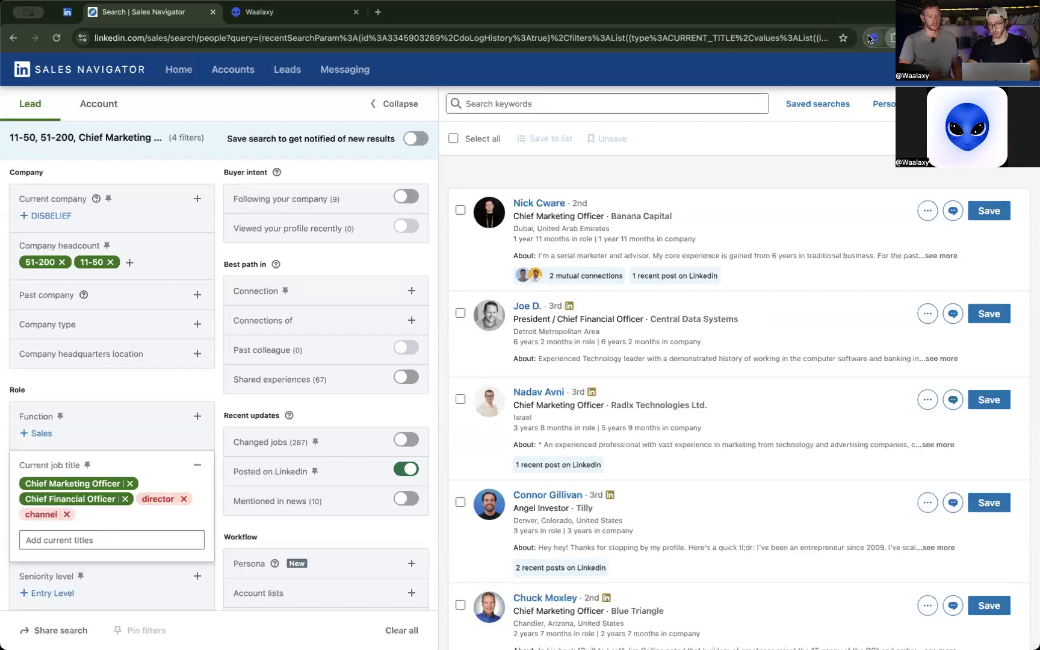
left_click(870, 39)
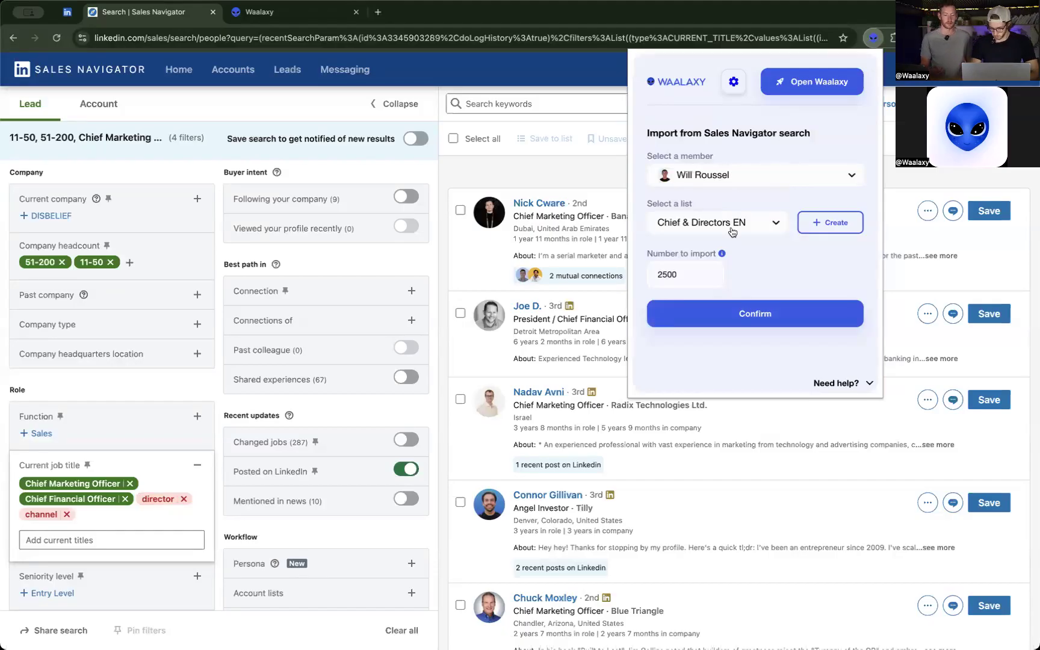
left_click(764, 223)
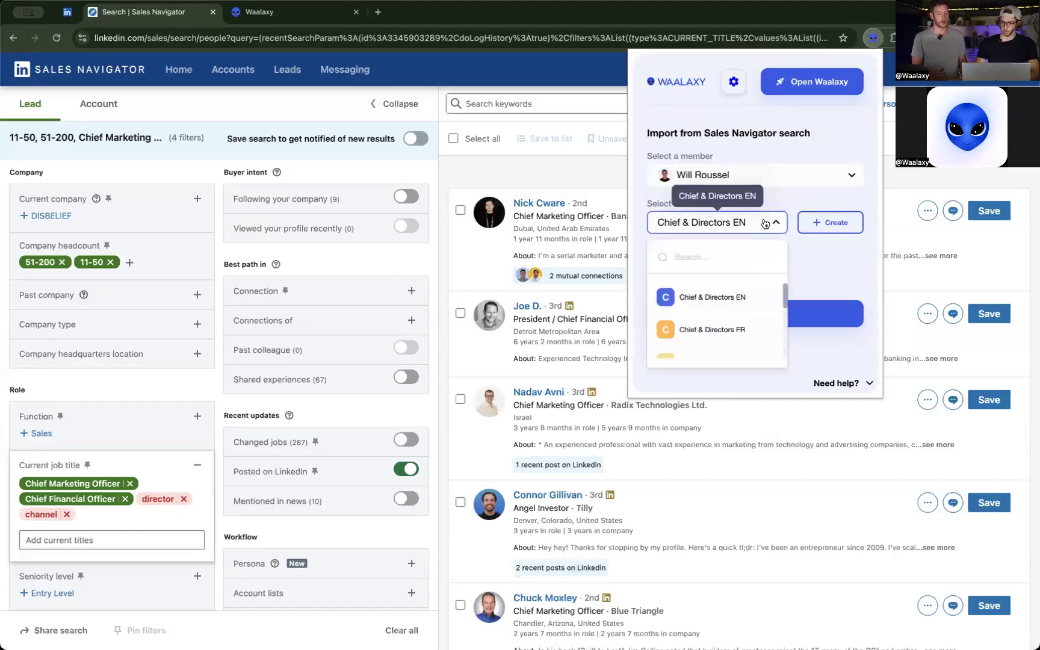
left_click(765, 224)
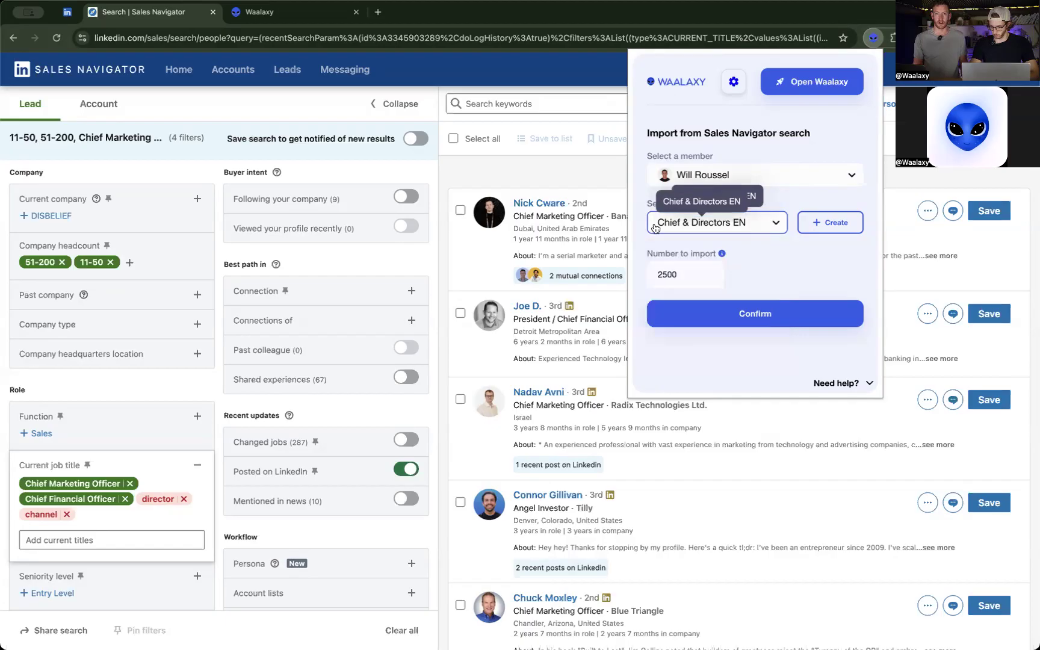
Check the available members without changing the selection and set the number to import to 100.
left_click_drag(708, 276, 641, 282)
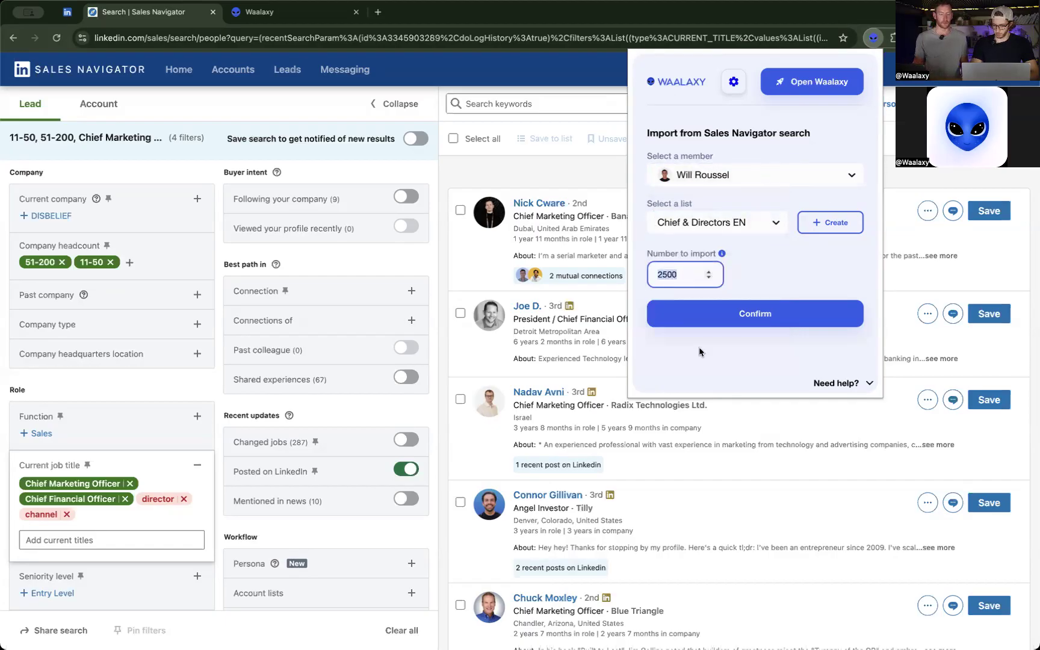
left_click(812, 182)
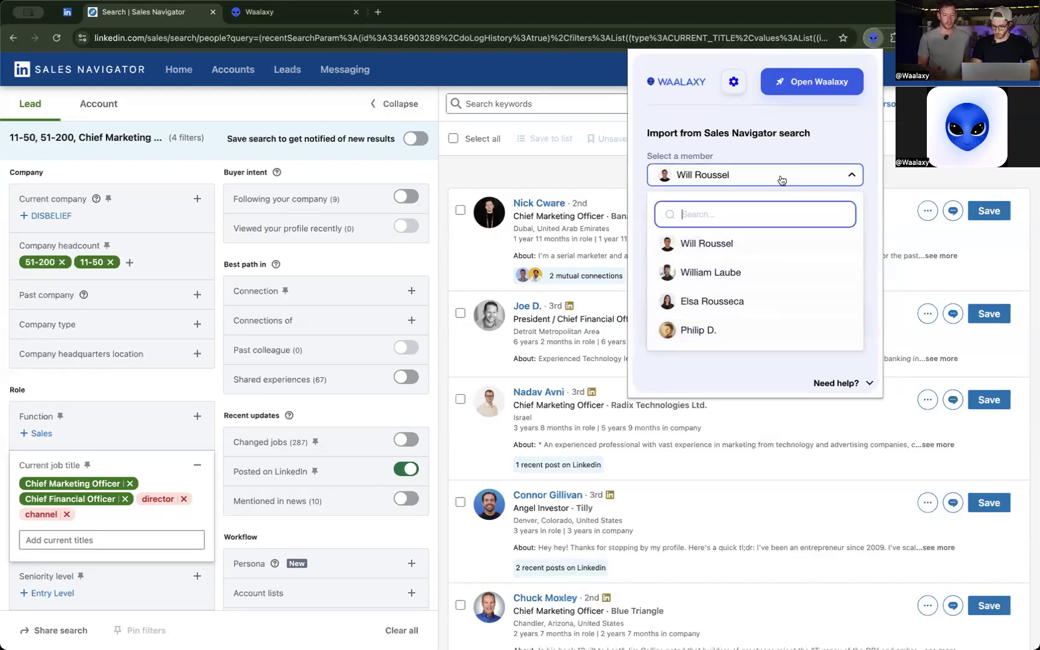
left_click(782, 180)
left_click(687, 275)
key("BackSpace")
key("BackSpace")
key("BackSpace")
key("BackSpace")
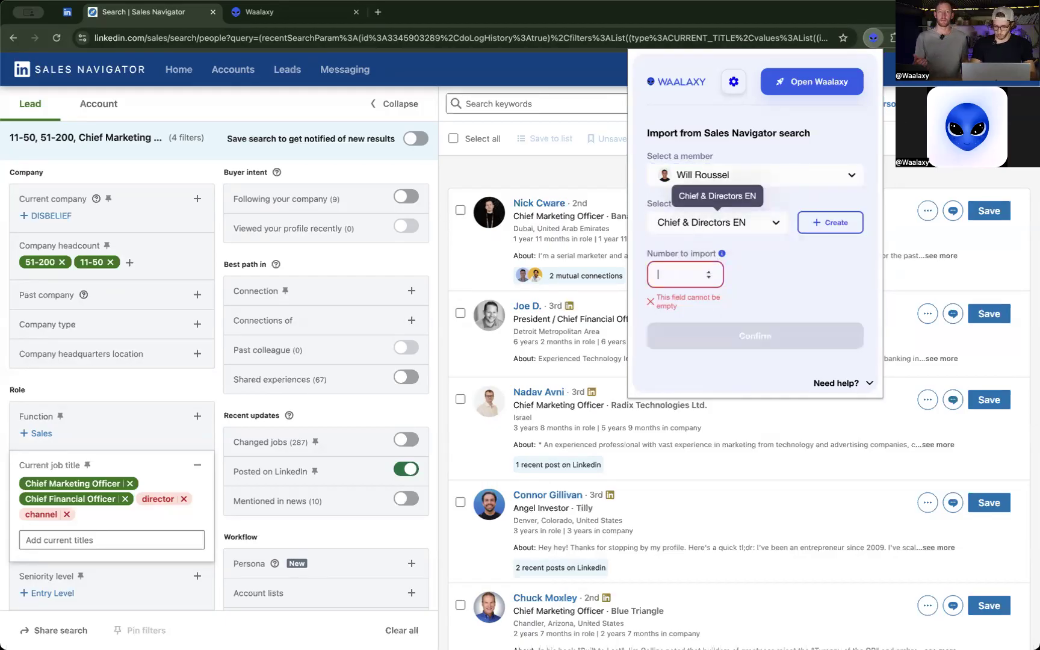
type("100")
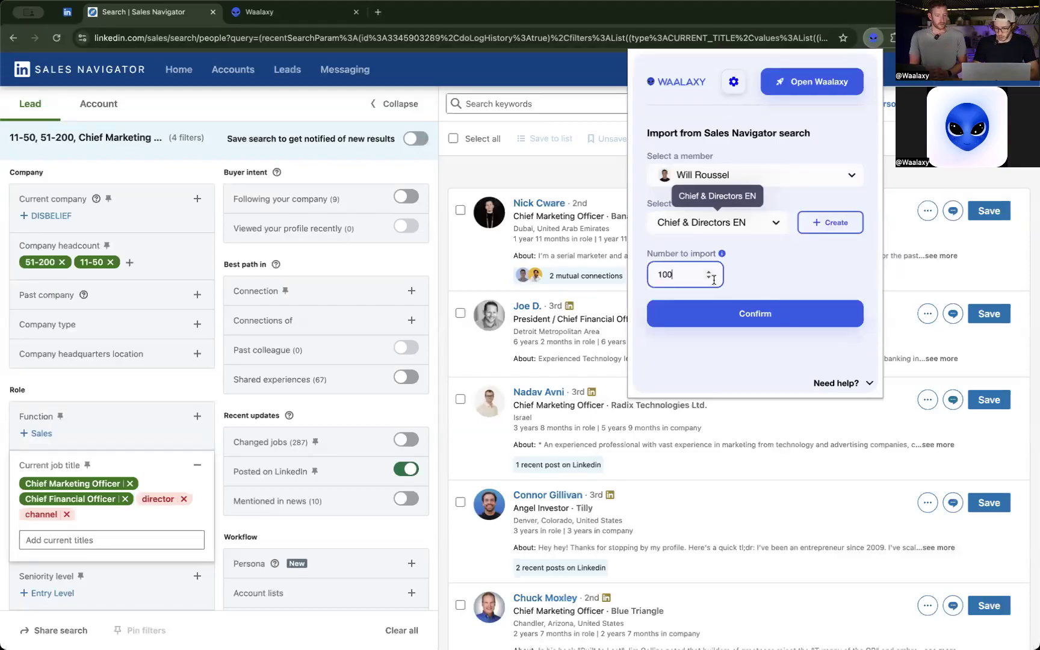
Set the number to import to 25 and start the import into the Chief & Directors EN list.
double_click(679, 274)
type("25")
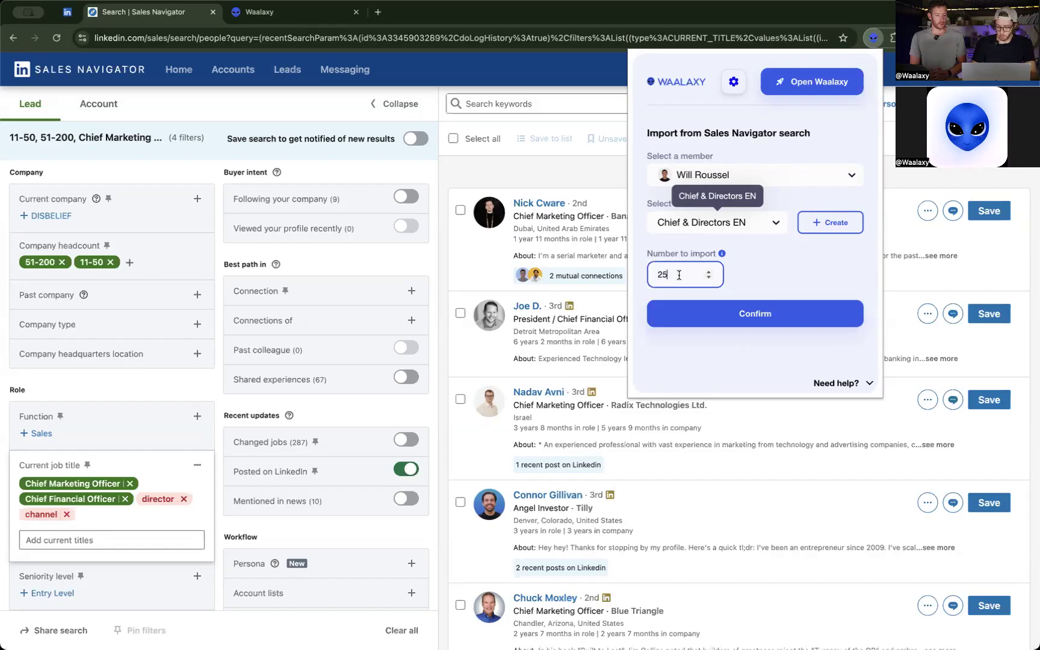
left_click(730, 311)
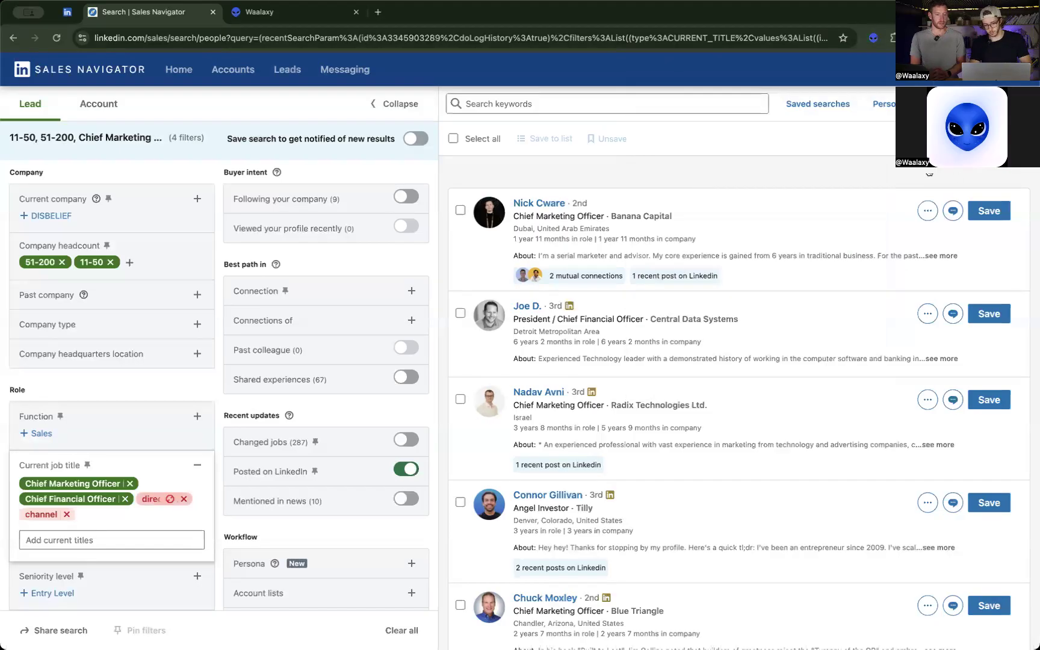
Switch to Waalaxy, dismiss the import progress notice on the prospects page and look through the Chief & Directors EN list.
left_click(874, 38)
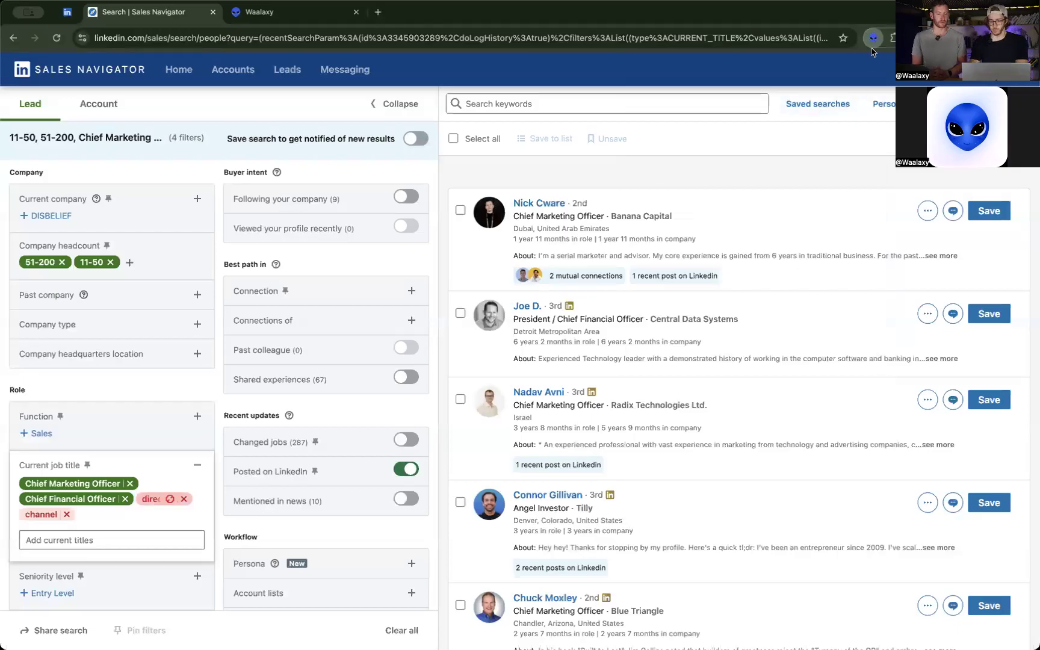
left_click(873, 38)
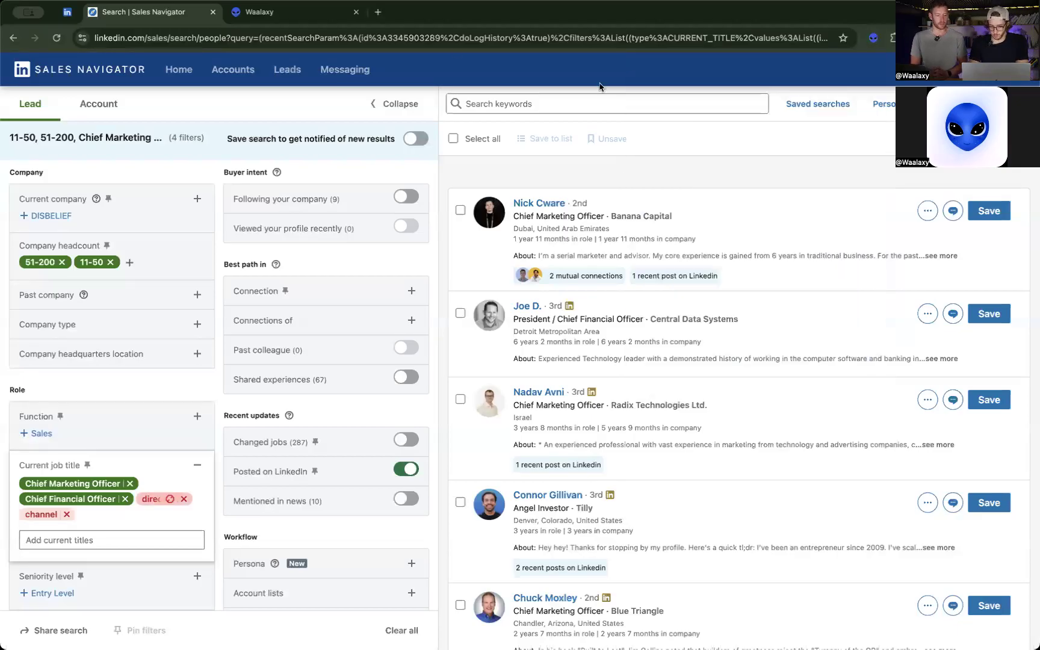
left_click(291, 19)
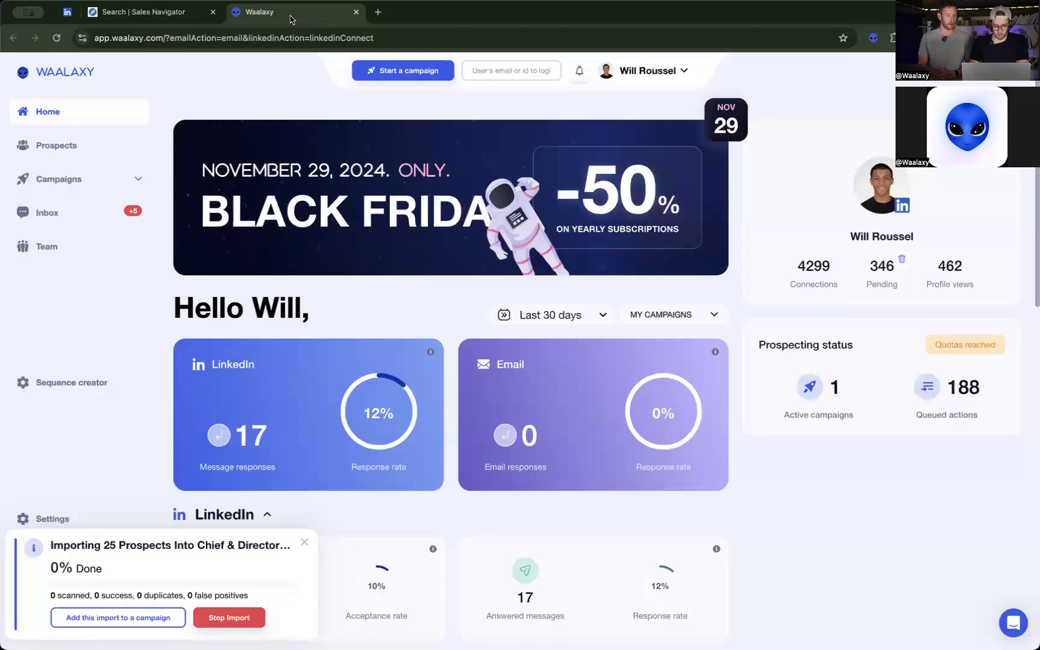
left_click(86, 154)
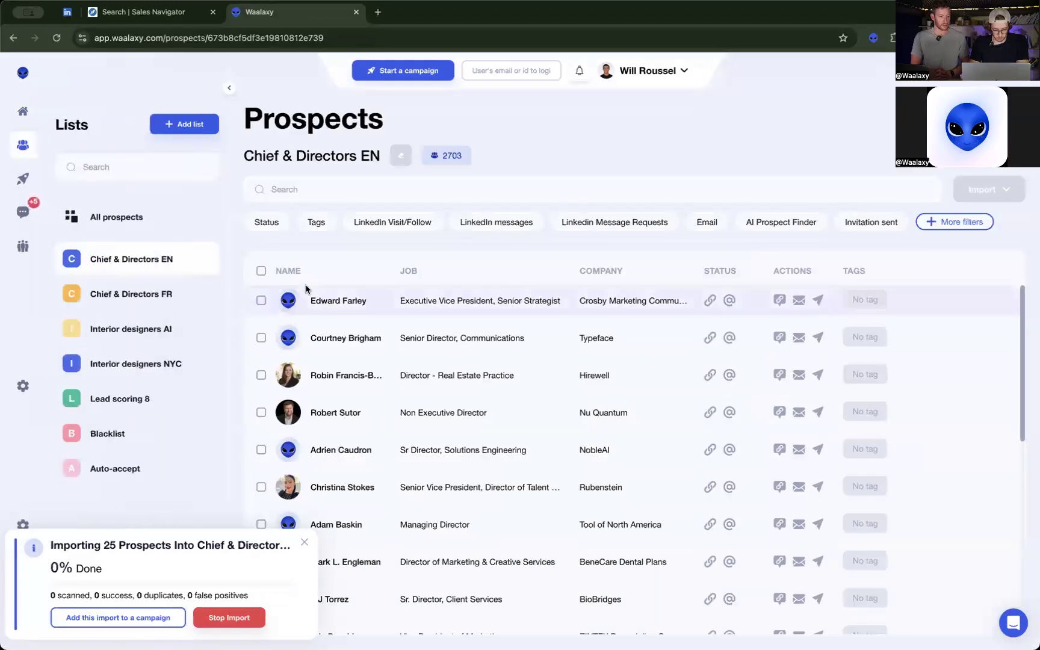
left_click(304, 542)
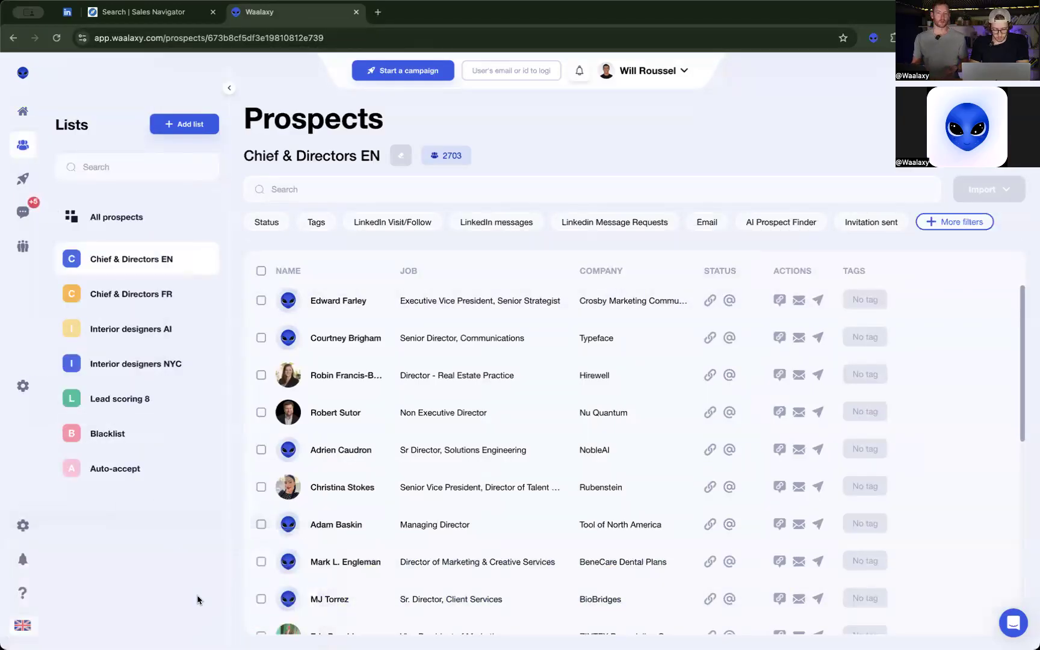
scroll(355, 372, "down", 15)
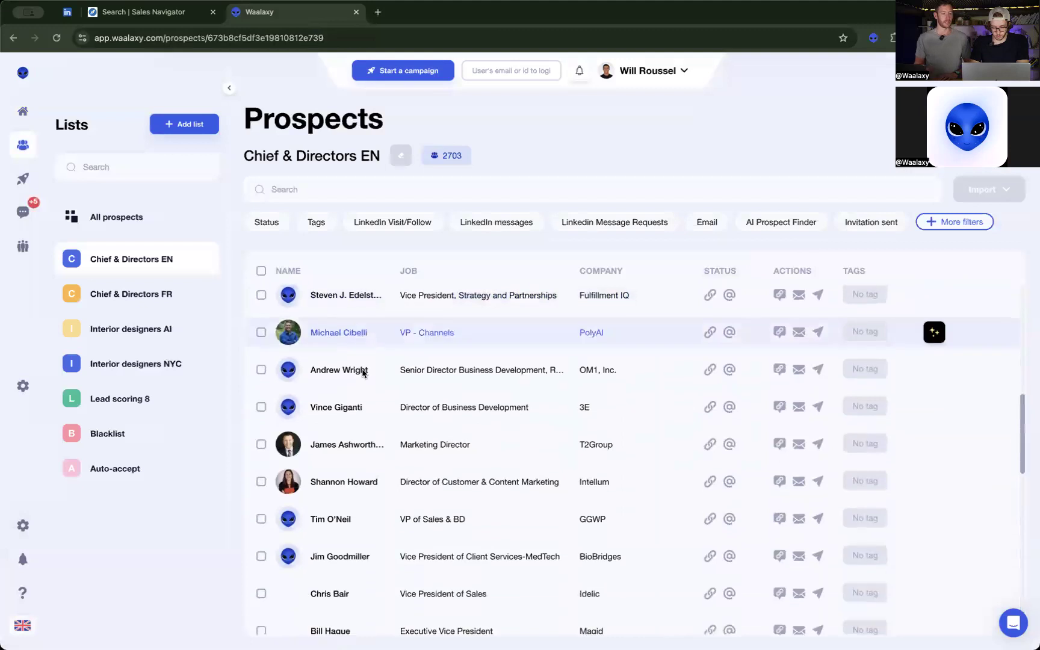
scroll(363, 373, "down", 3)
scroll(363, 373, "up", 15)
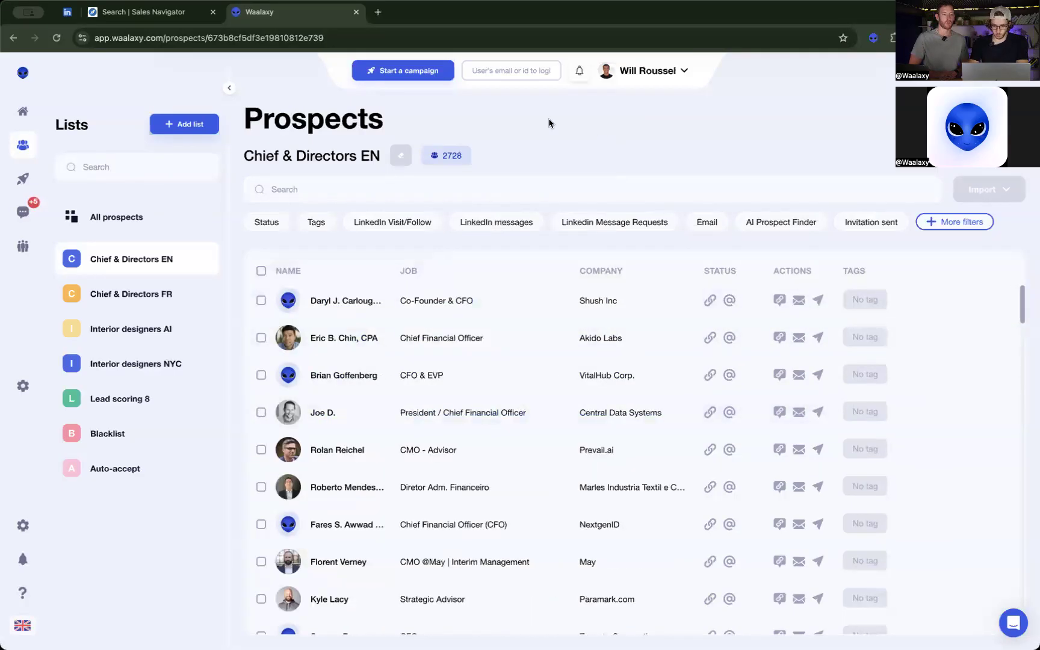
Start a campaign, browse the available sequences and filter them to those including an invitation and a message.
left_click(402, 72)
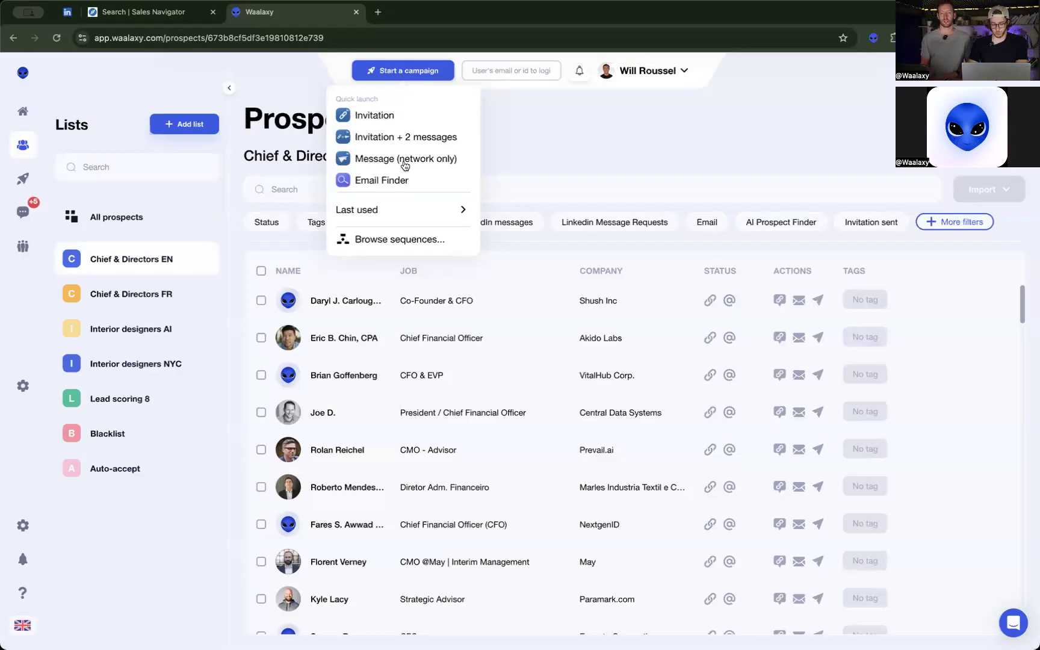
left_click(413, 240)
left_click(310, 156)
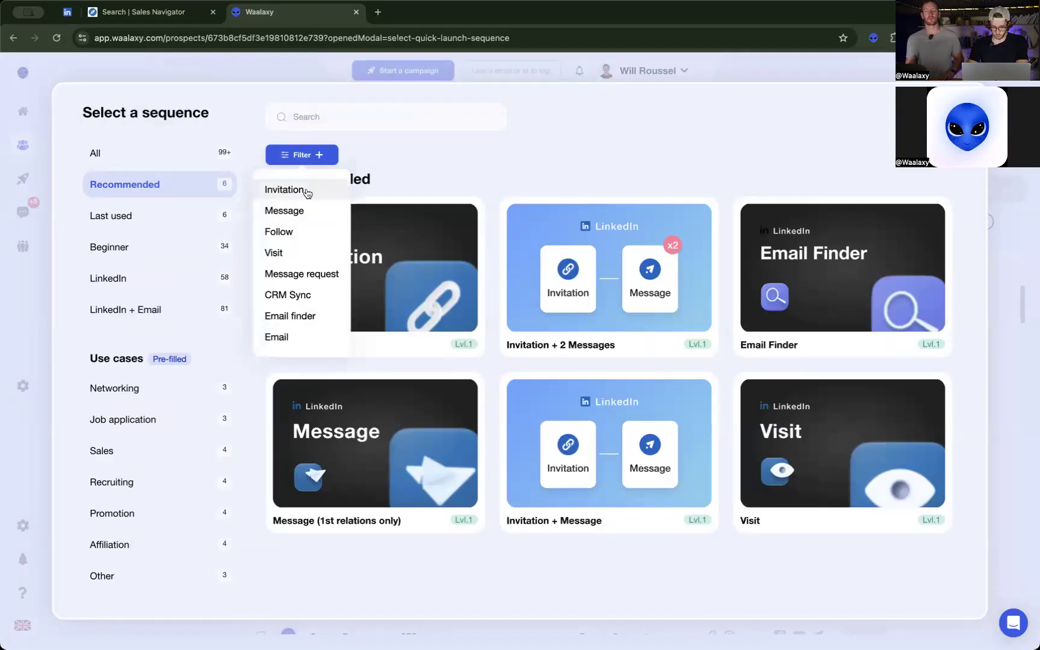
left_click(305, 191)
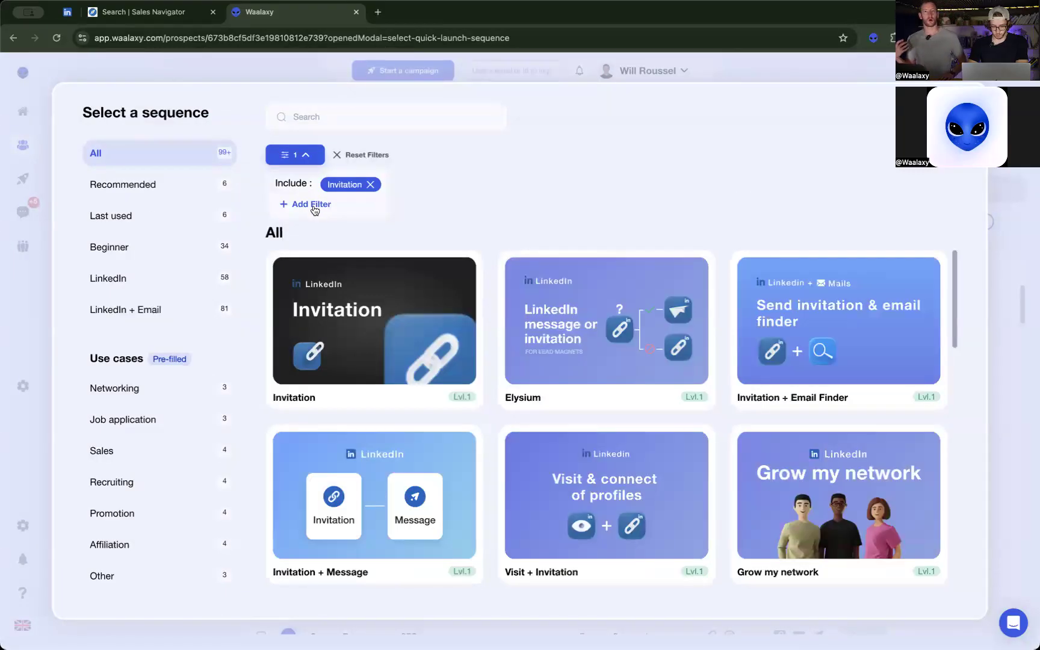
left_click(312, 206)
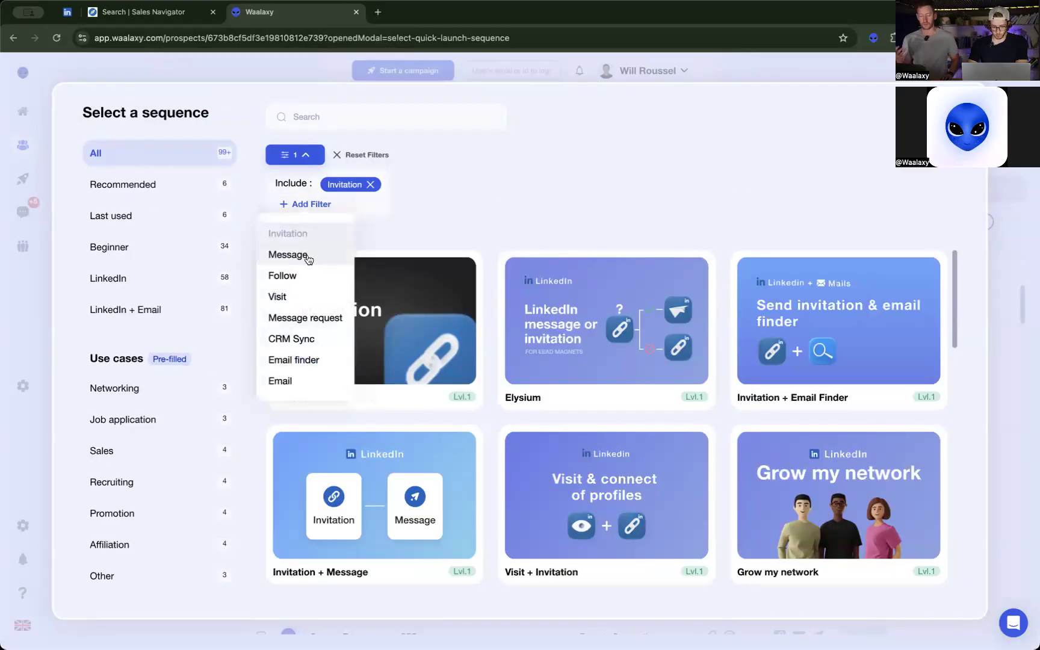
left_click(313, 255)
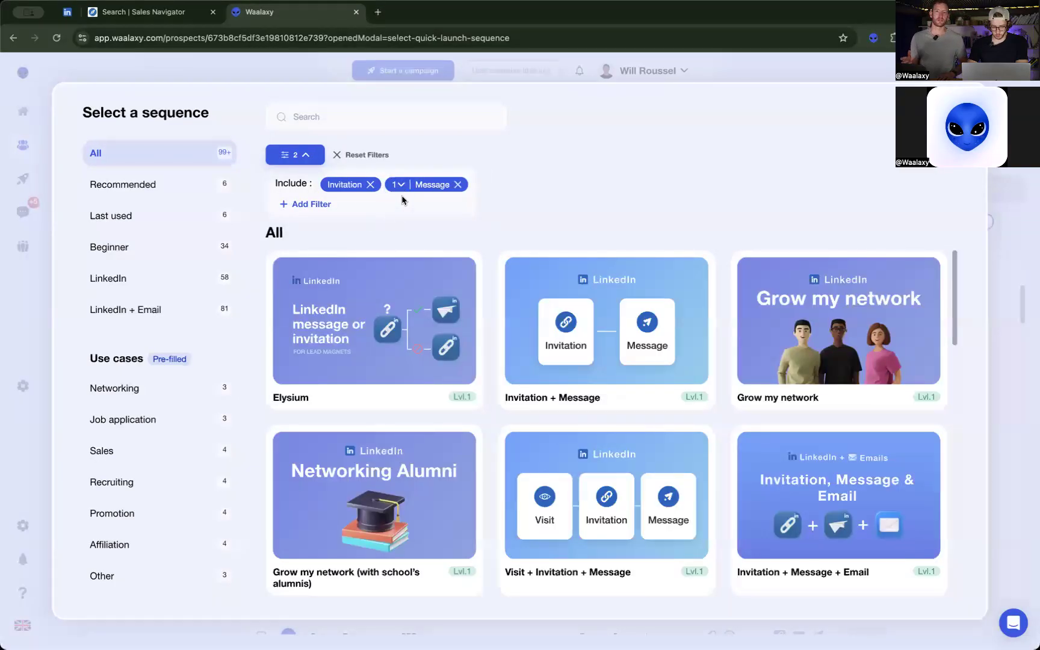
Set the message filter to 3 and select the Invitation + 3 Messages sequence.
left_click(398, 188)
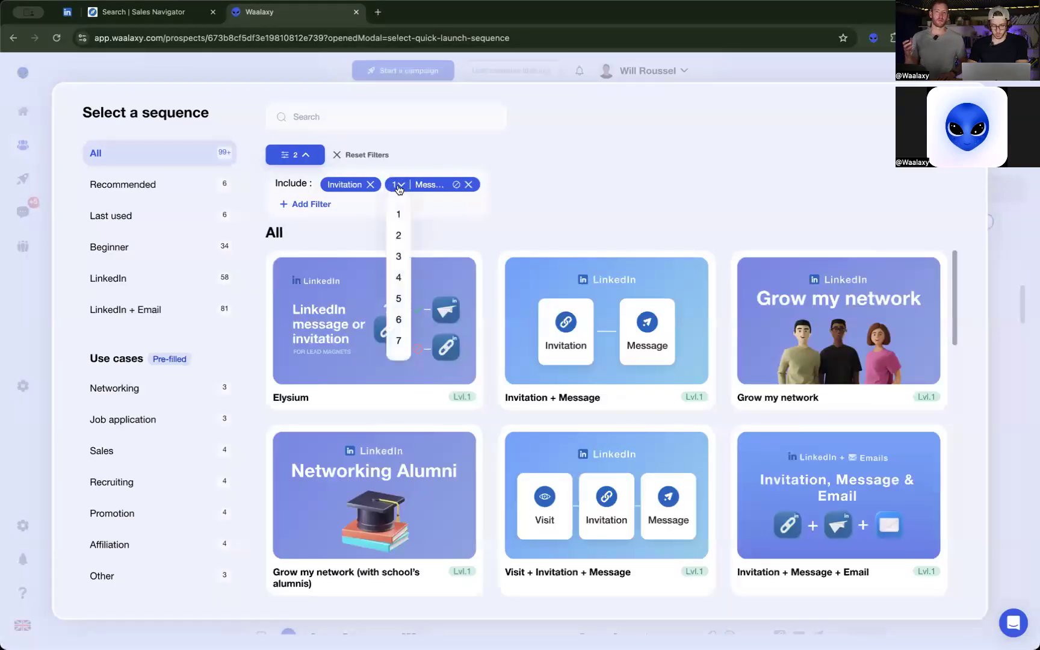
left_click(399, 257)
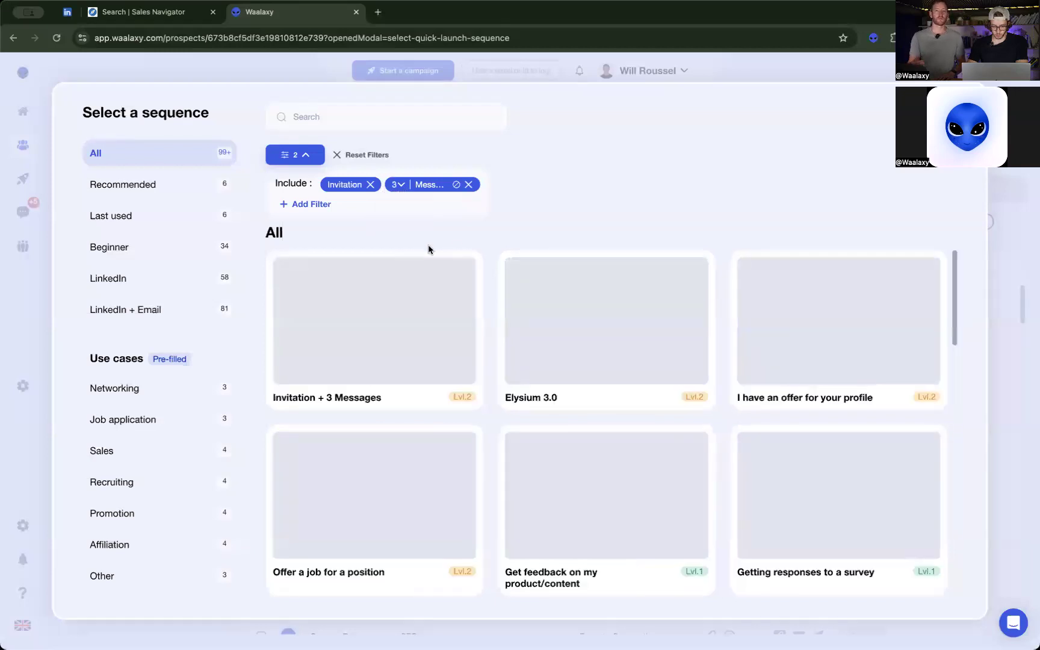
mouse_move(319, 391)
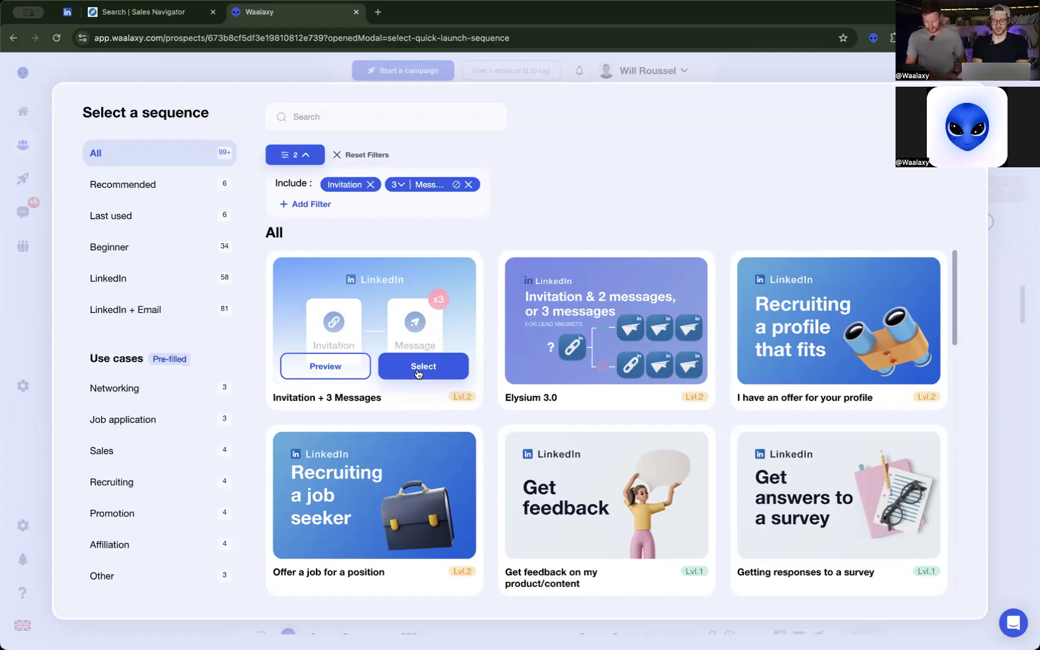
left_click(418, 373)
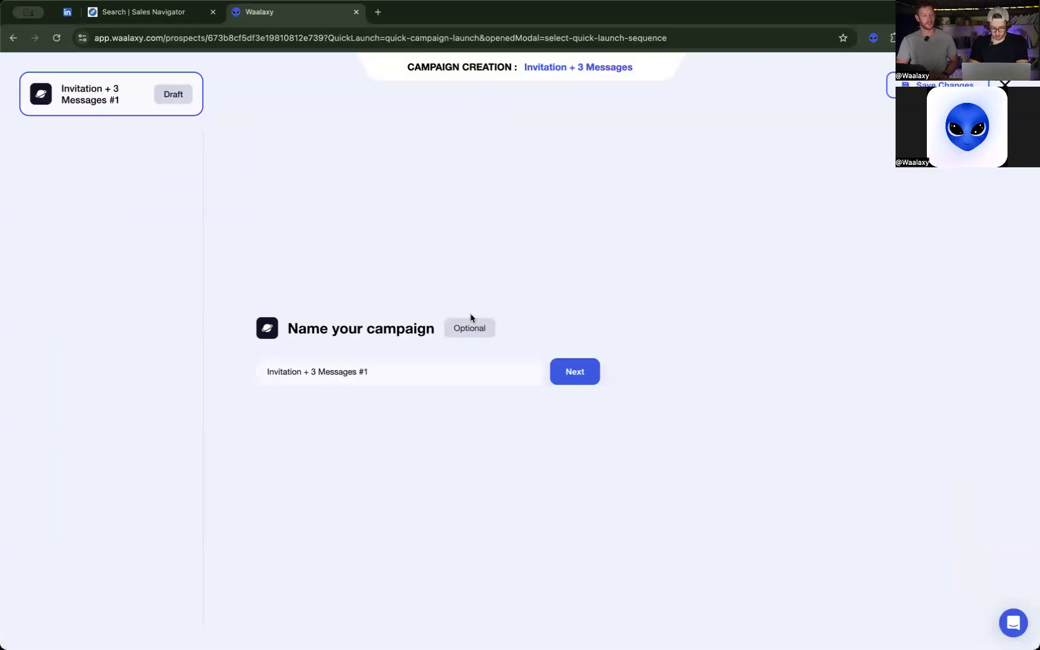
Name the campaign "My Amazing Campaign for the Black Friday Amazing Offer" and continue to adding prospects.
left_click(432, 378)
key("super+a")
type("M")
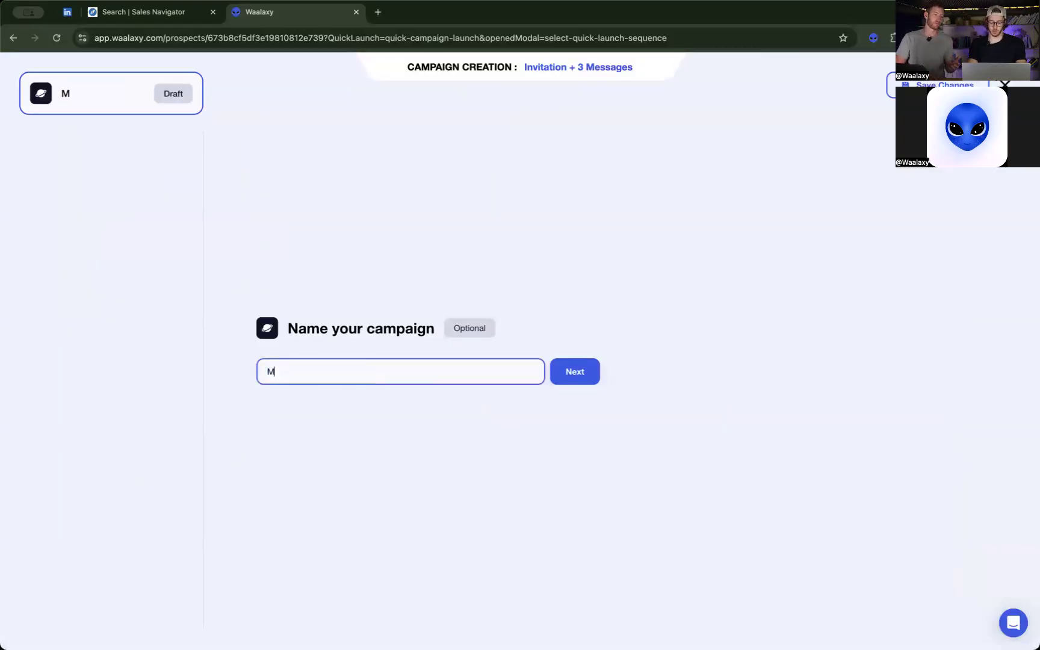
type("y Amazing Calo")
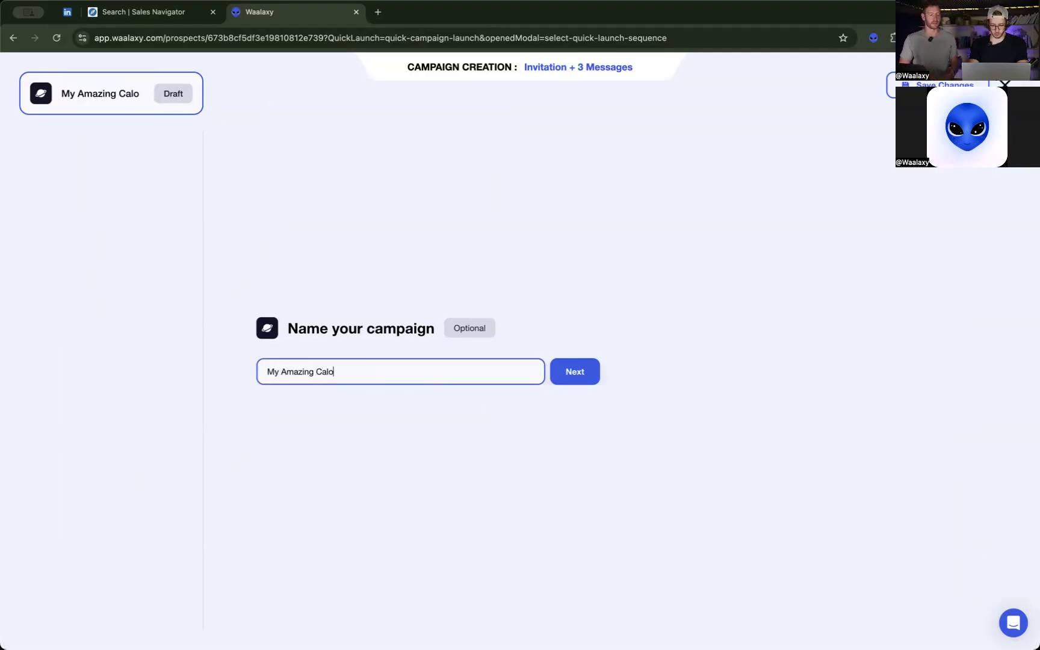
key("BackSpace")
type("mpaig")
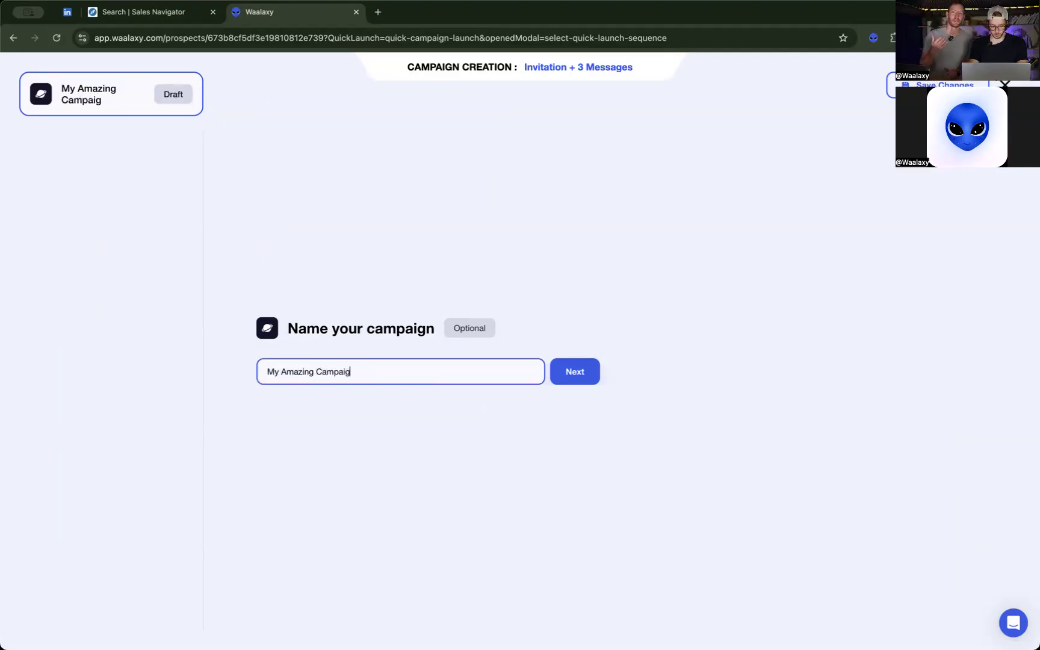
type("n for the")
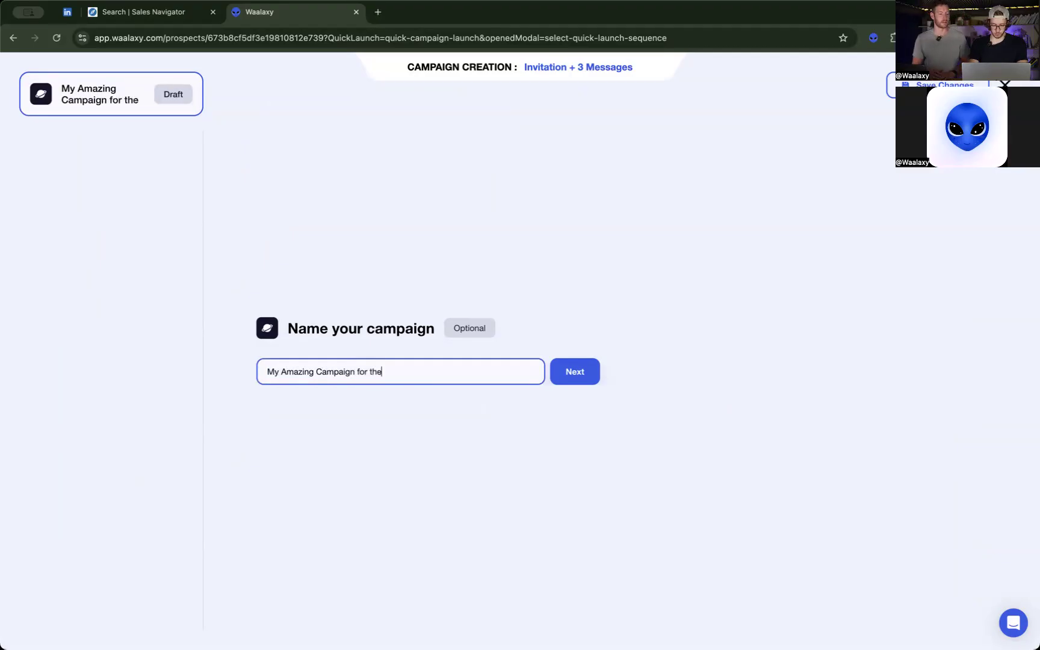
type(" Black Frida")
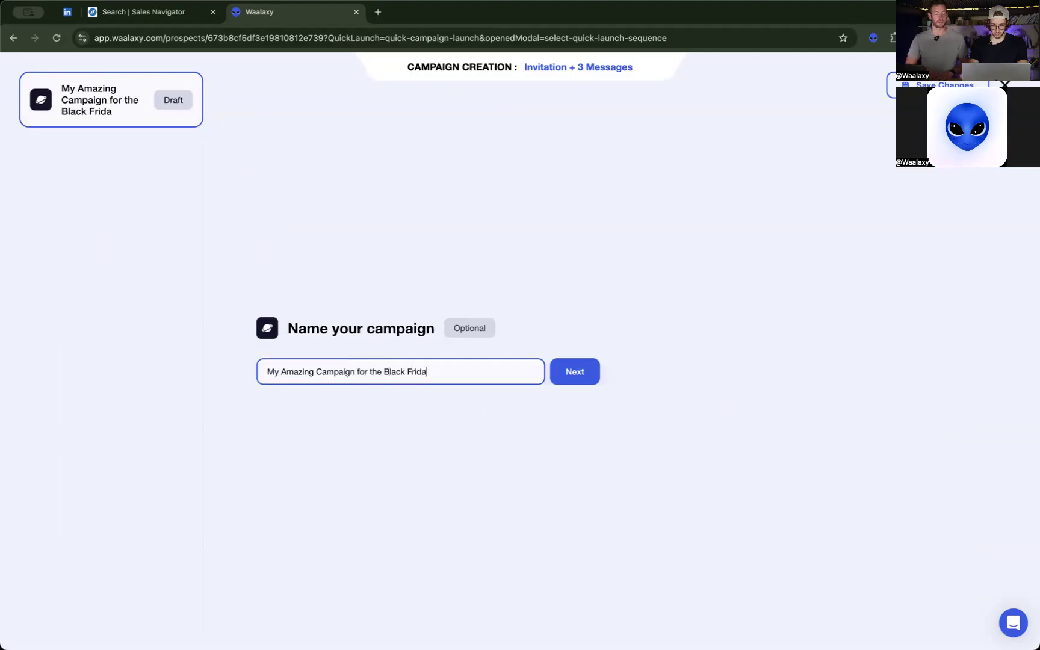
type("y Amazing Offer")
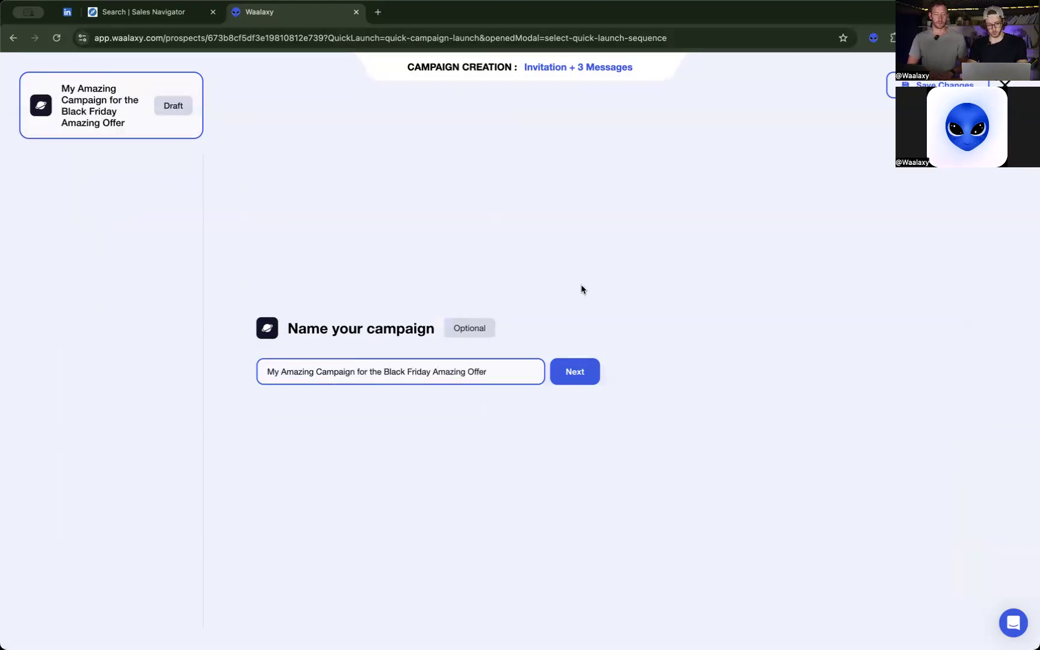
left_click(577, 378)
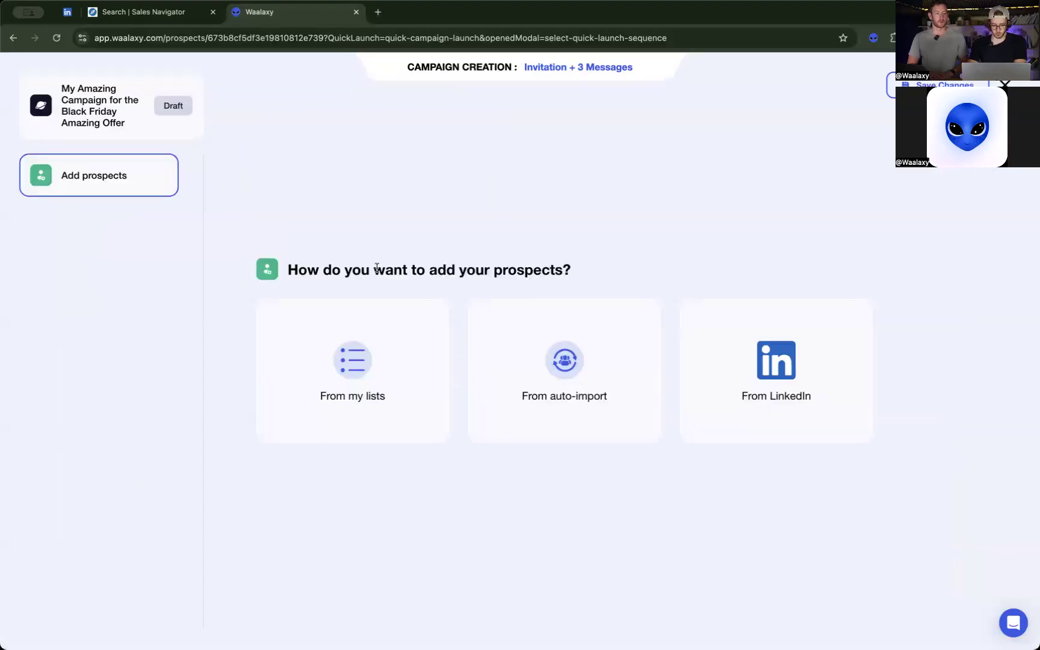
Add all eligible prospects from the Chief & Directors EN list to the campaign.
left_click(359, 392)
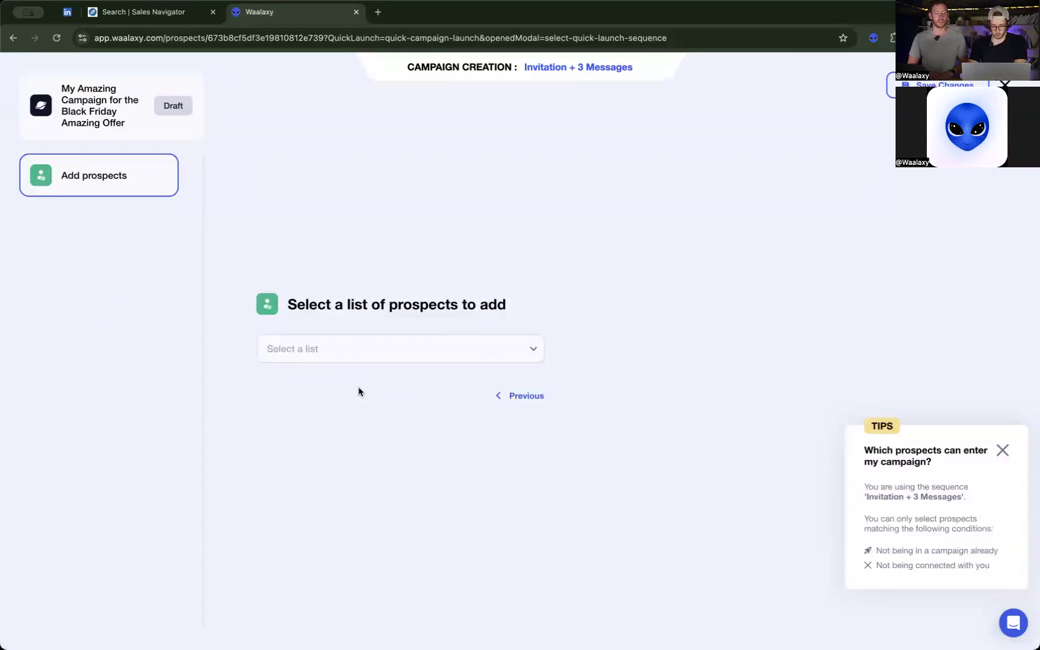
left_click(295, 355)
left_click(383, 426)
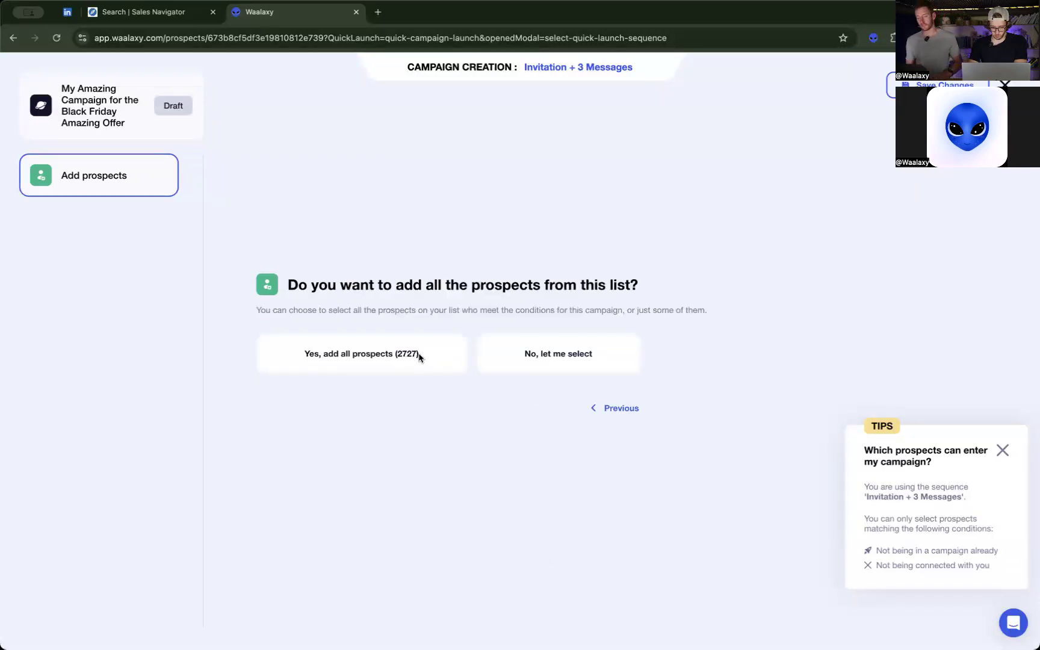
left_click(420, 358)
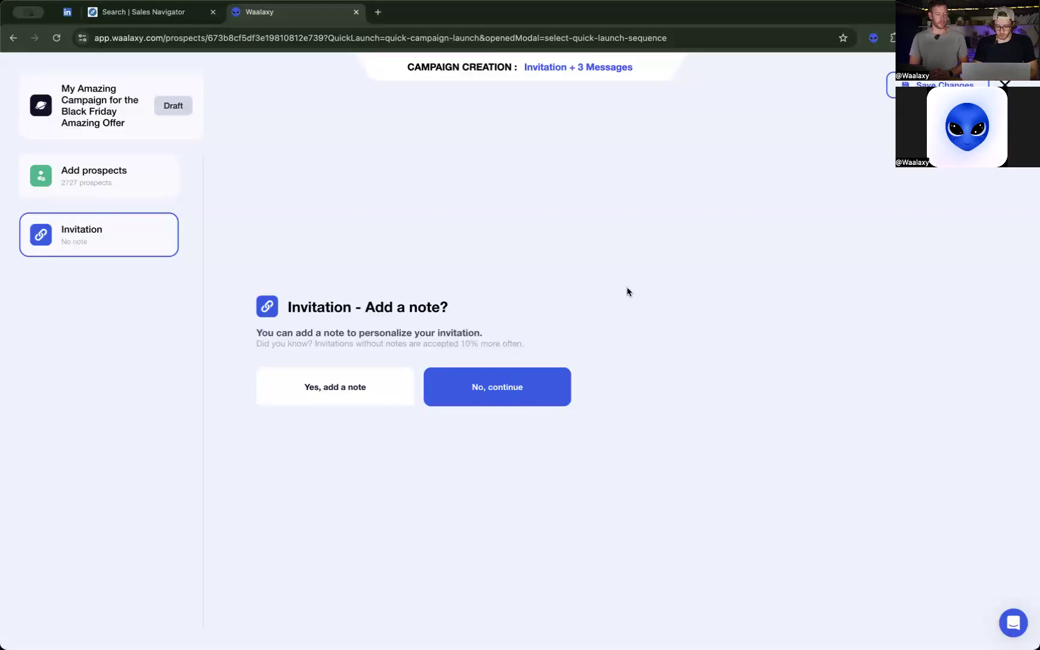
Leave the invitation without a note and keep a delay of 1 days after the invitation is accepted.
left_click(524, 387)
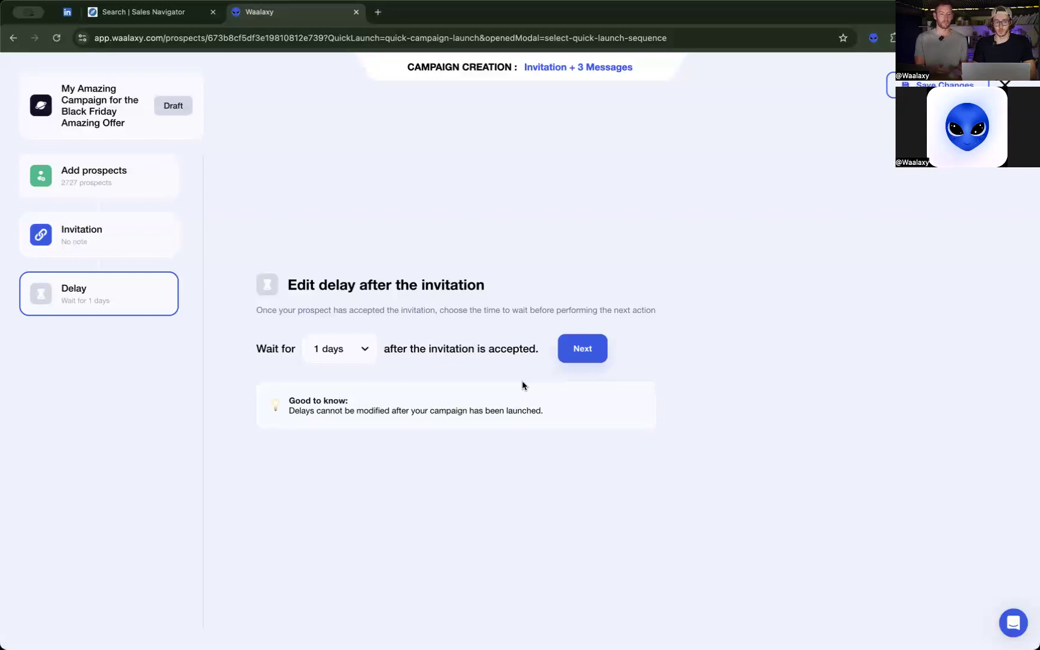
left_click(344, 353)
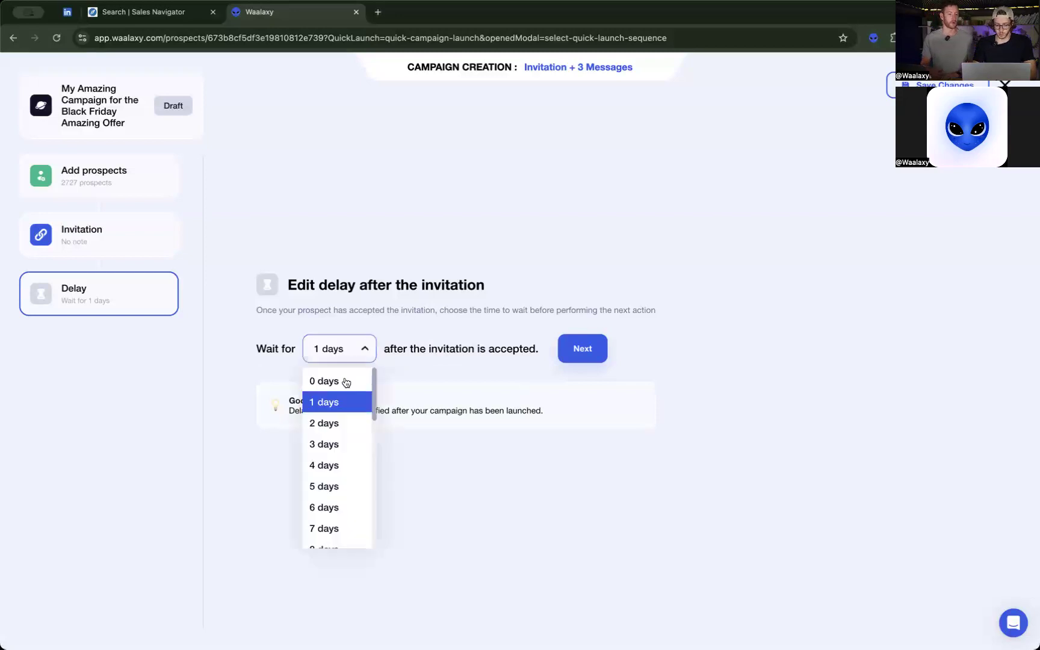
left_click(360, 402)
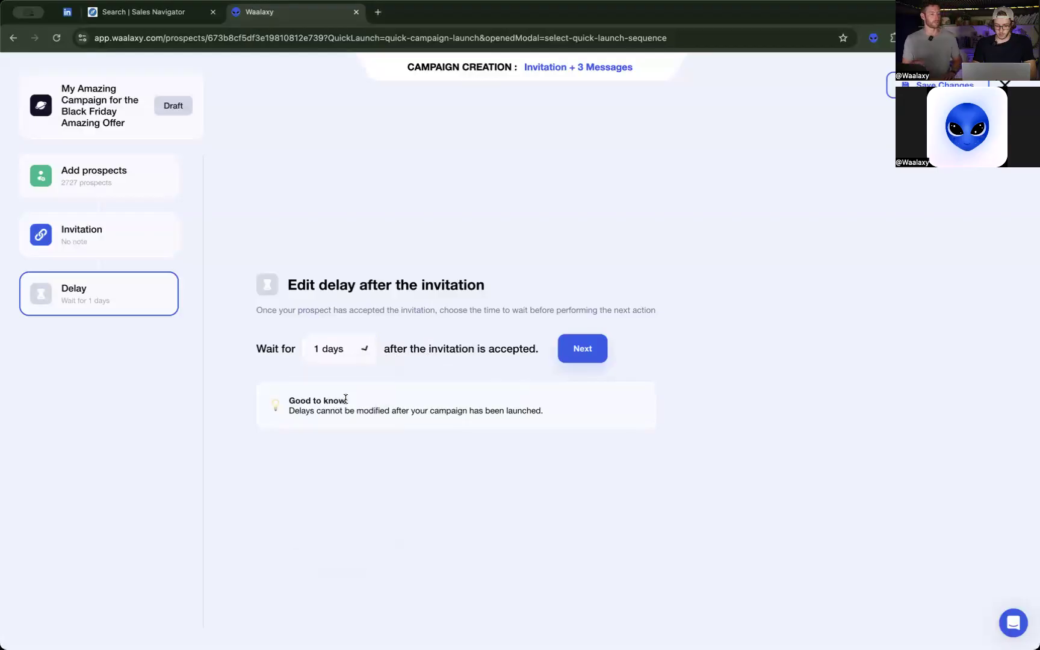
left_click(575, 353)
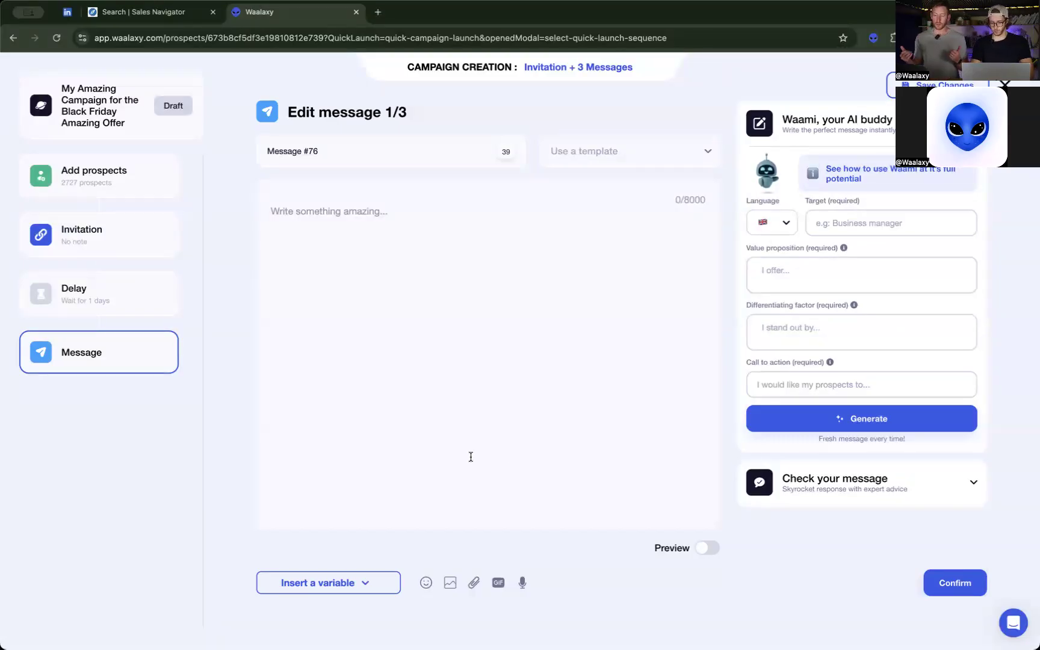
Check the prospect-side preview of message 1/3 and return to the AI writing assistant.
left_click(707, 550)
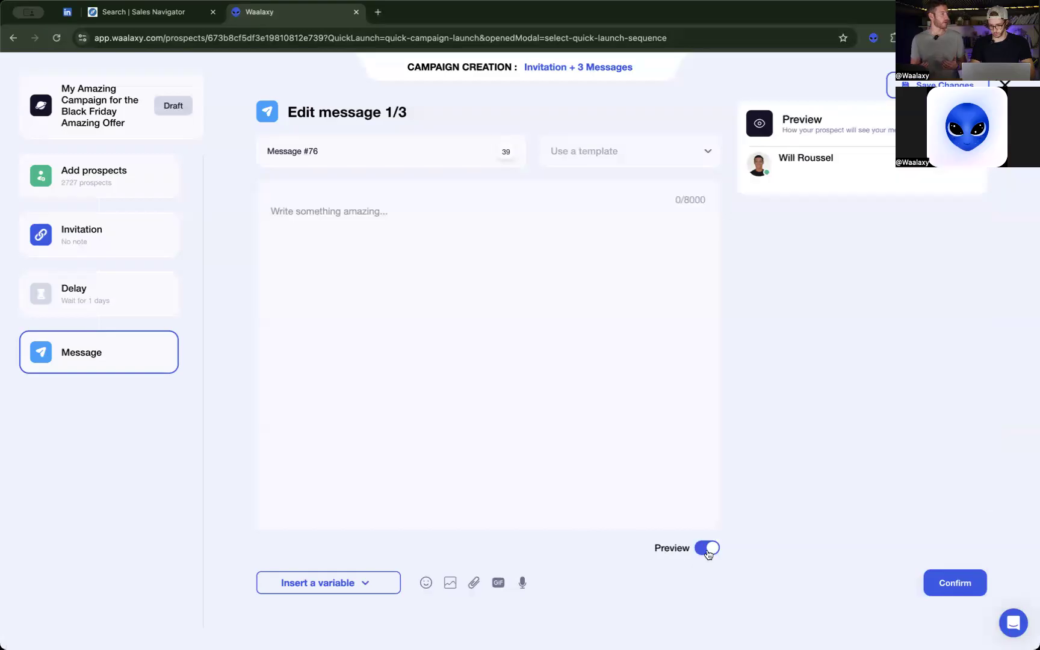
left_click(707, 552)
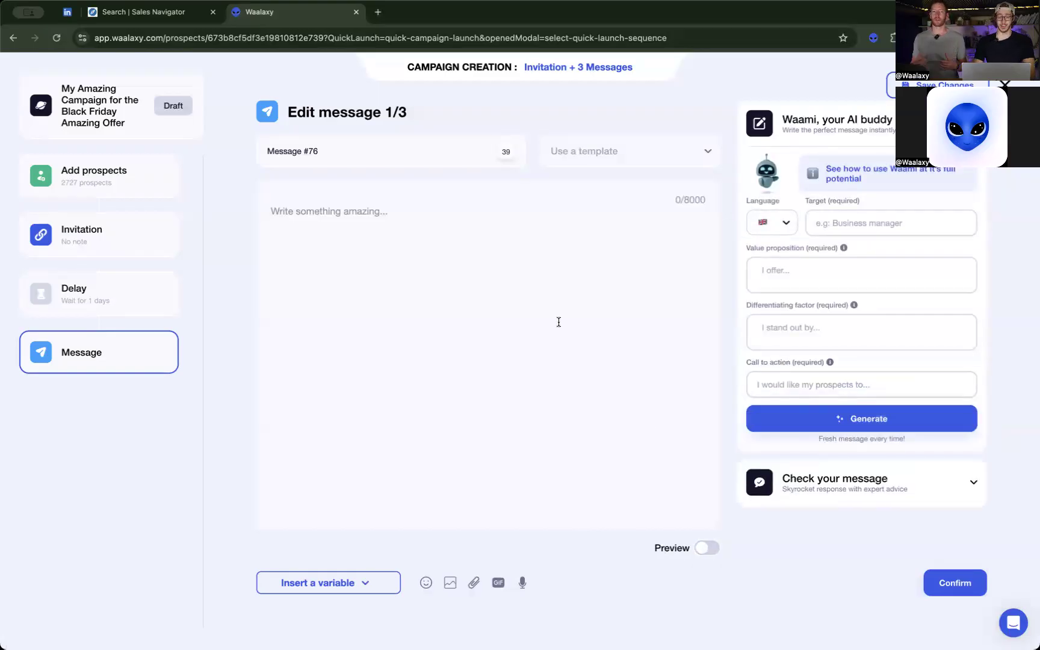
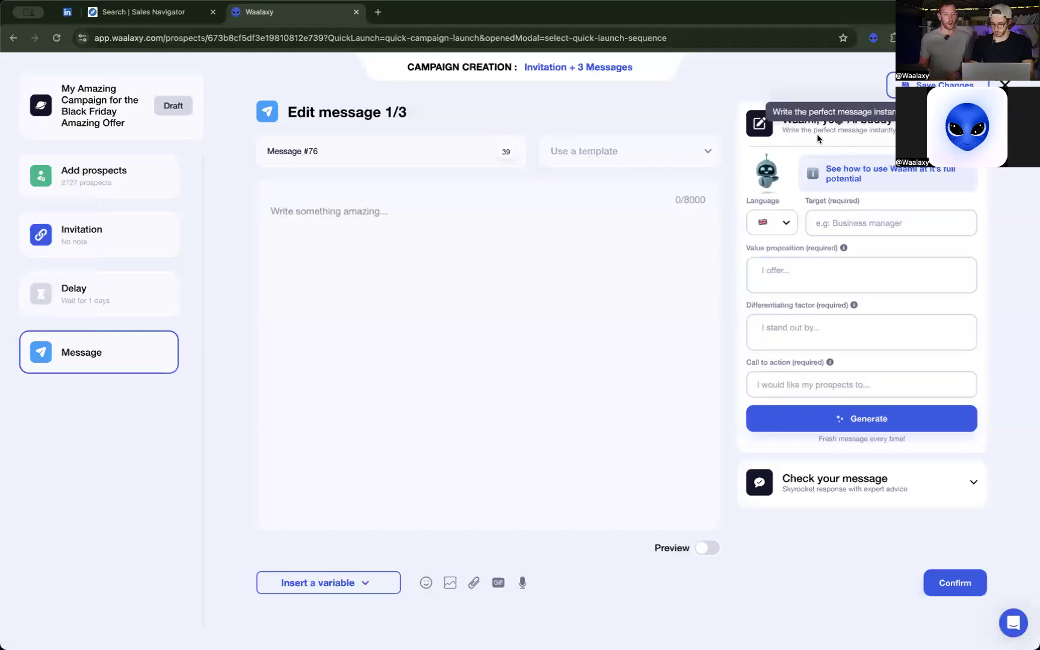
Choose English as the language for the Waami AI message assistant.
double_click(798, 118)
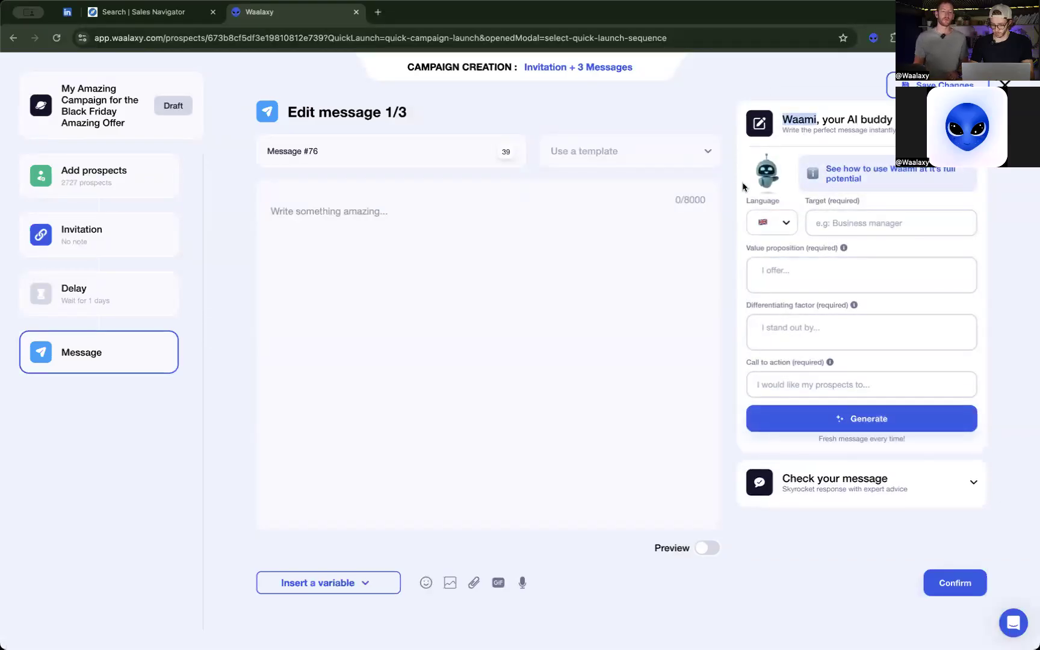
left_click(781, 224)
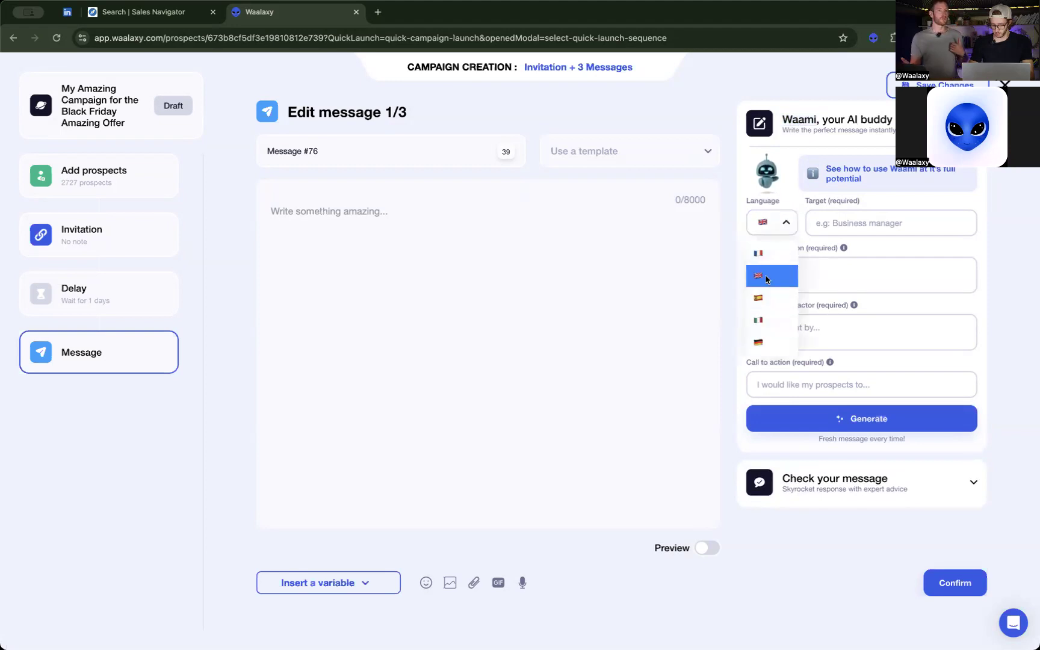
left_click(766, 275)
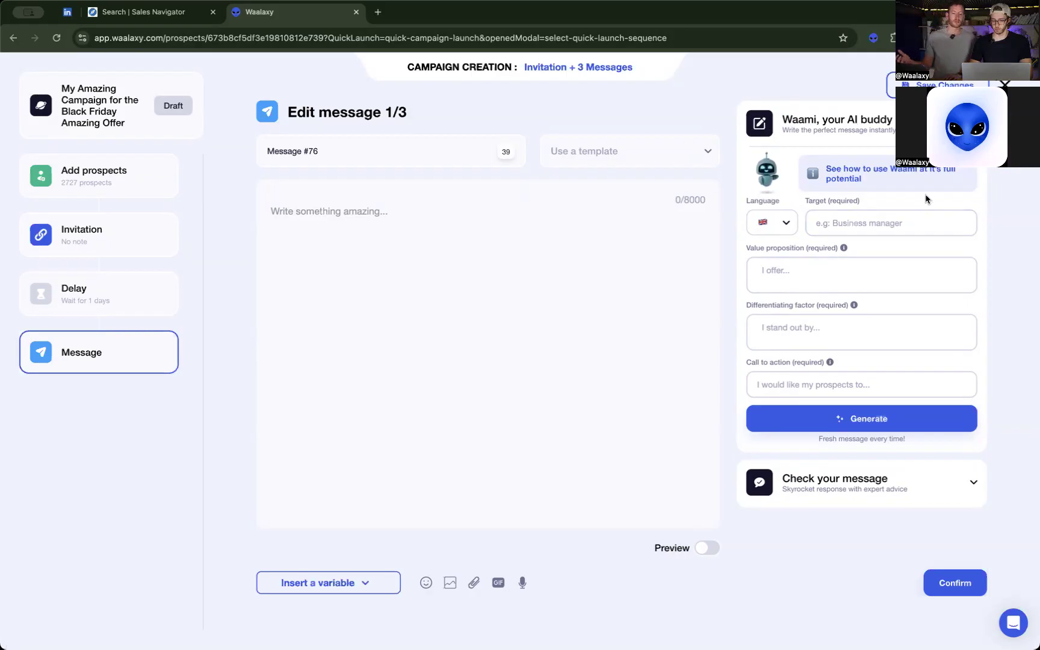
Set the AI assistant's target to "C-level in mid-size companies", reusing "C-level" from the LinkedIn profile headline.
left_click(853, 224)
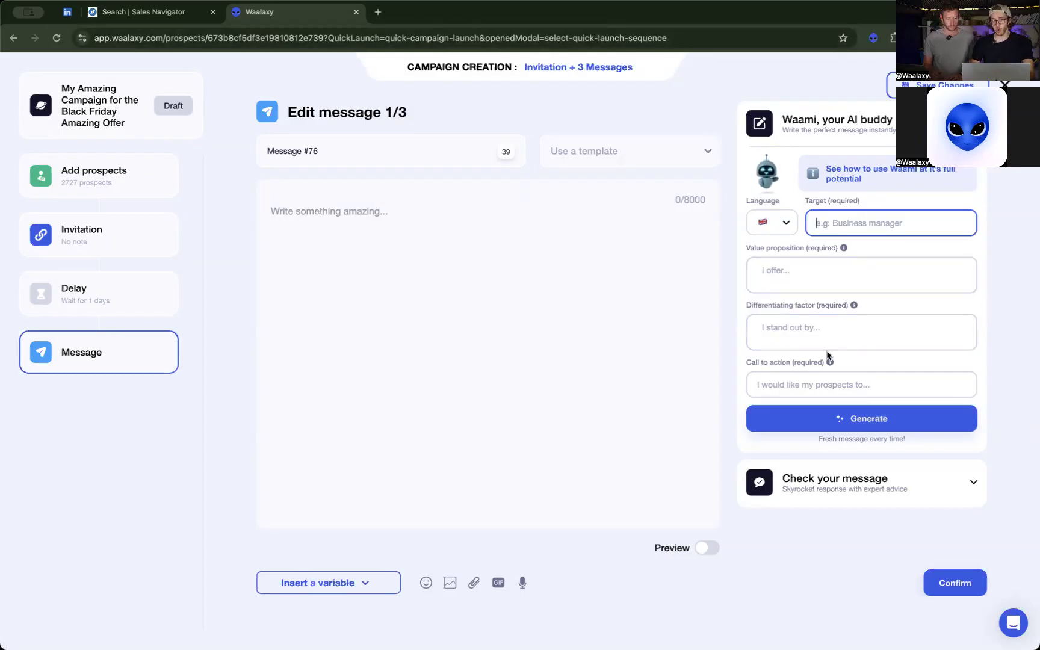
left_click(157, 19)
left_click(82, 13)
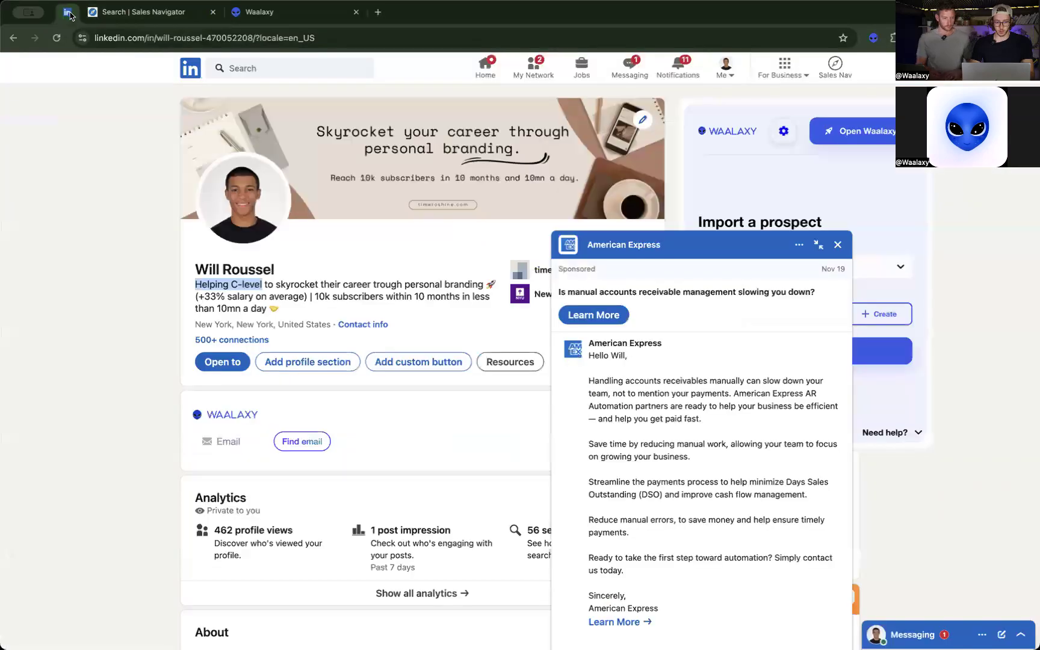
left_click(837, 245)
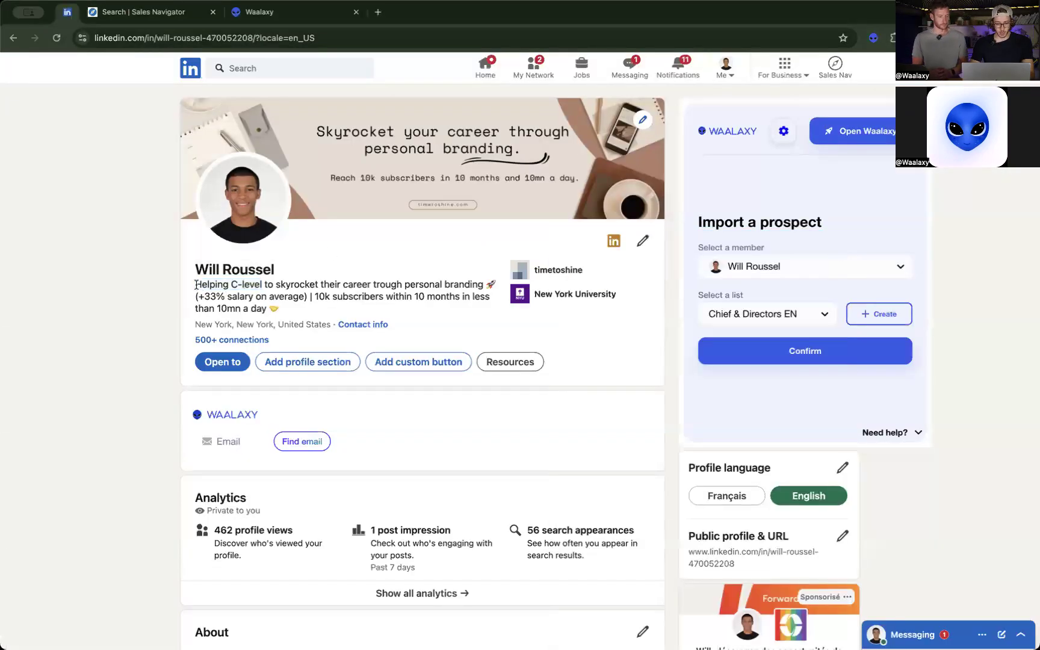
left_click_drag(198, 285, 345, 307)
left_click(344, 307)
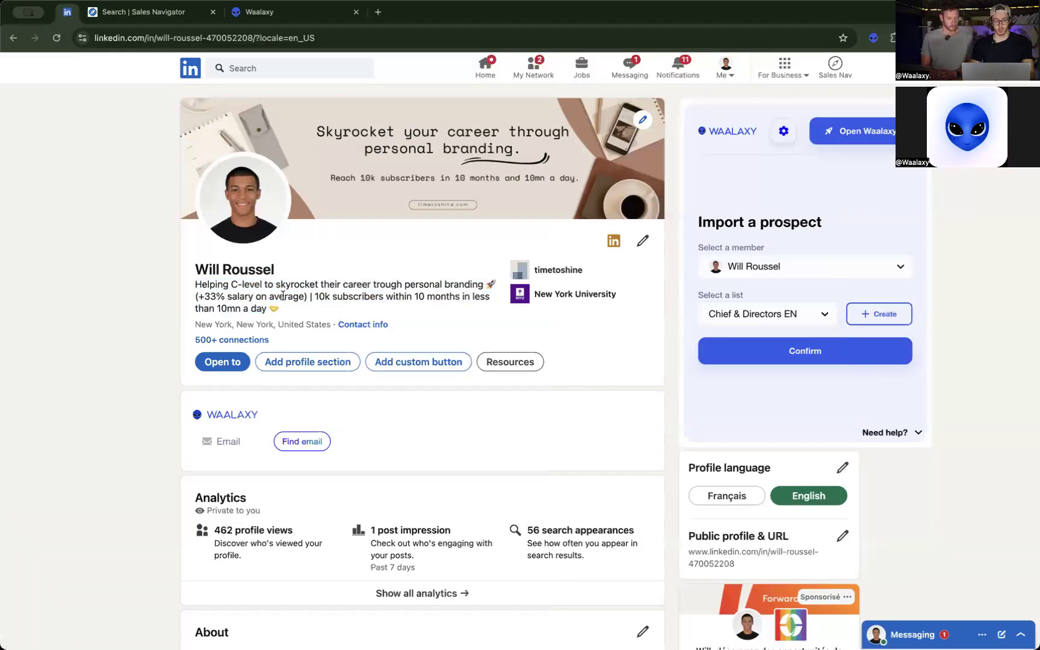
left_click_drag(195, 285, 263, 286)
key("super+c")
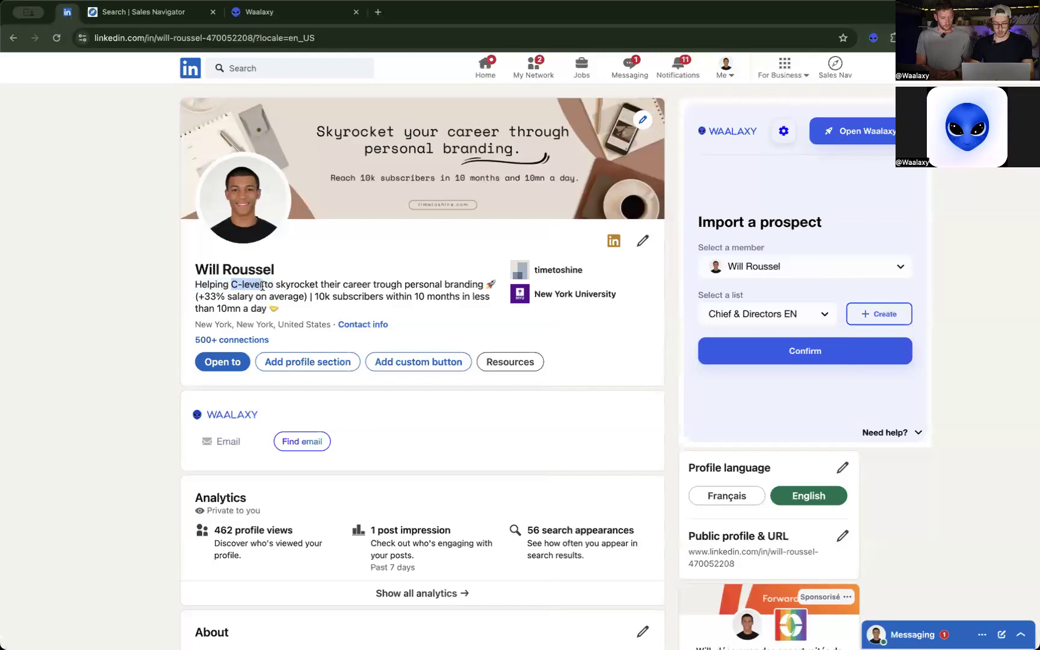
left_click(256, 12)
key("super+v")
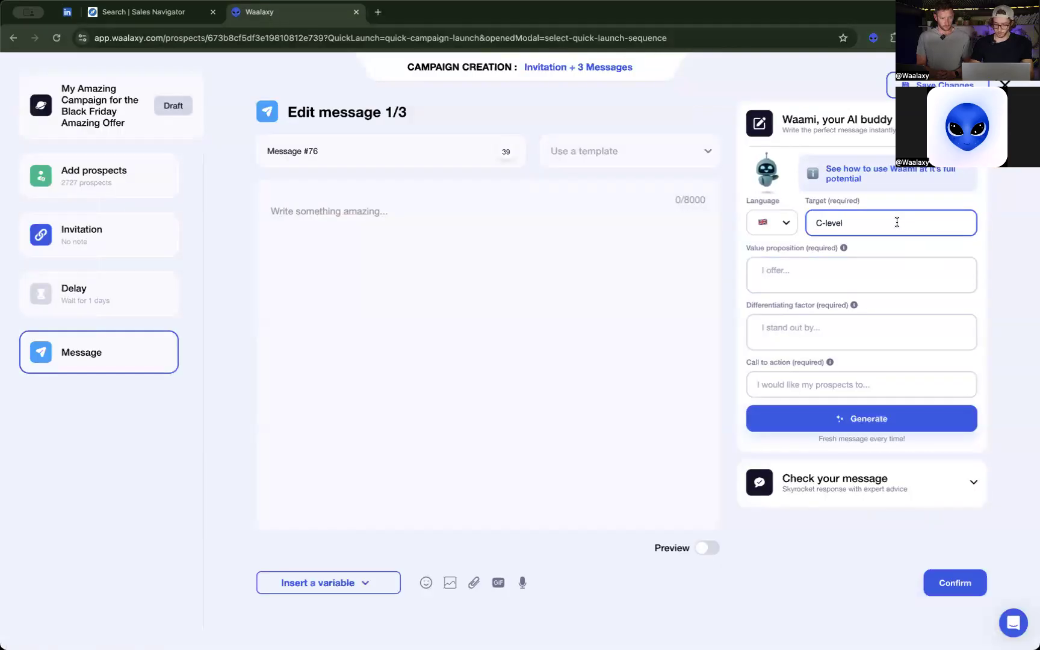
type("in ")
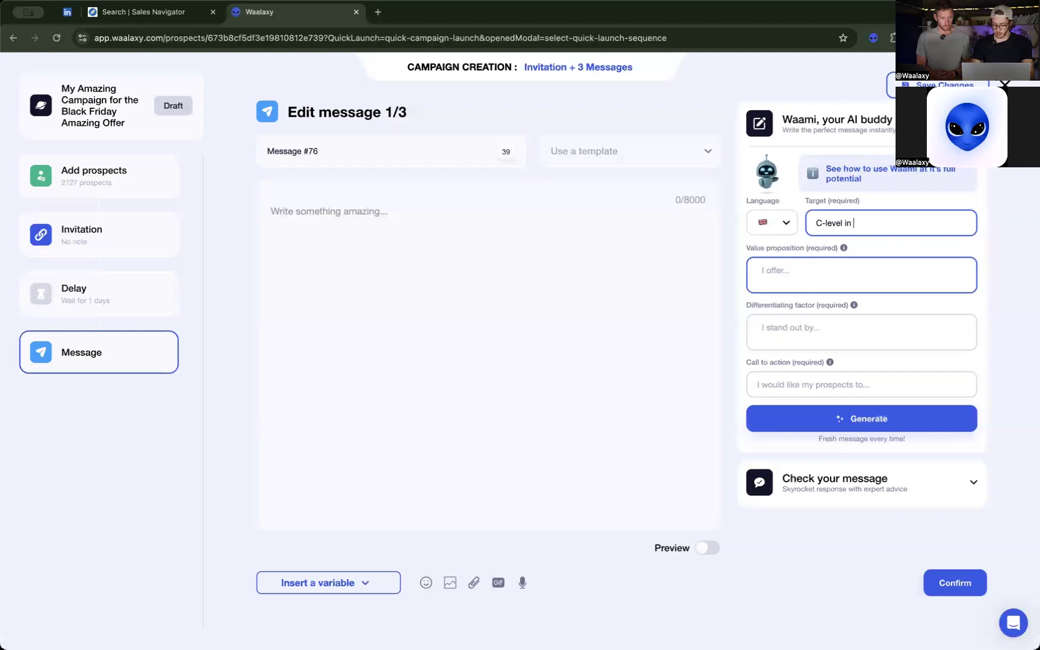
type("mid-size companies")
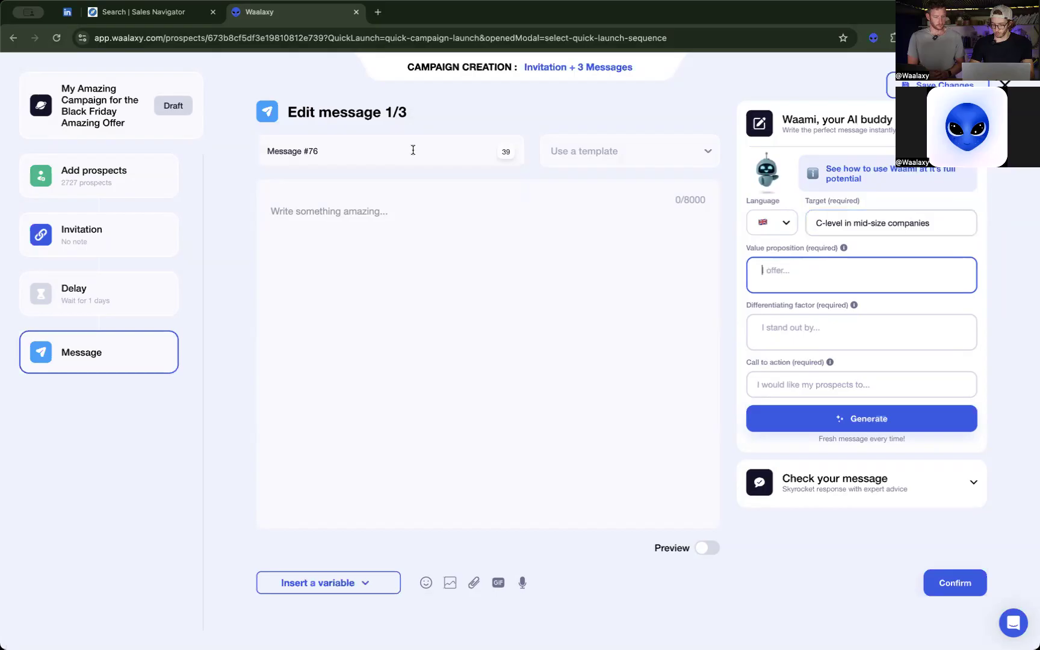
Close the Sales Navigator search and copy "to skyrocket their career trough personal branding" from the LinkedIn headline into the value proposition.
left_click(133, 11)
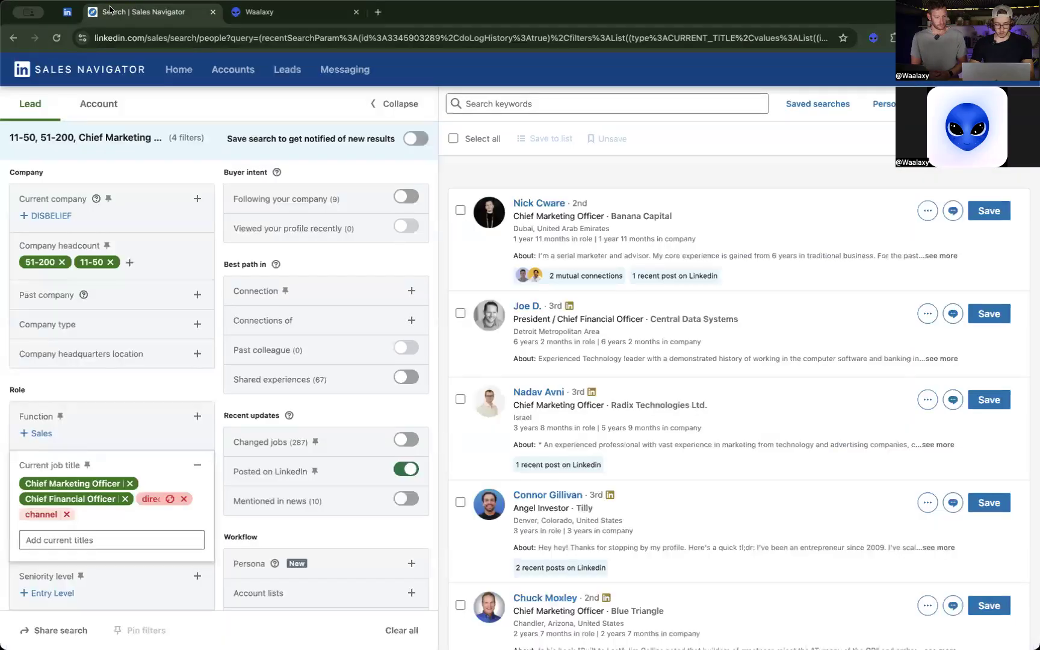
left_click(67, 12)
left_click(214, 12)
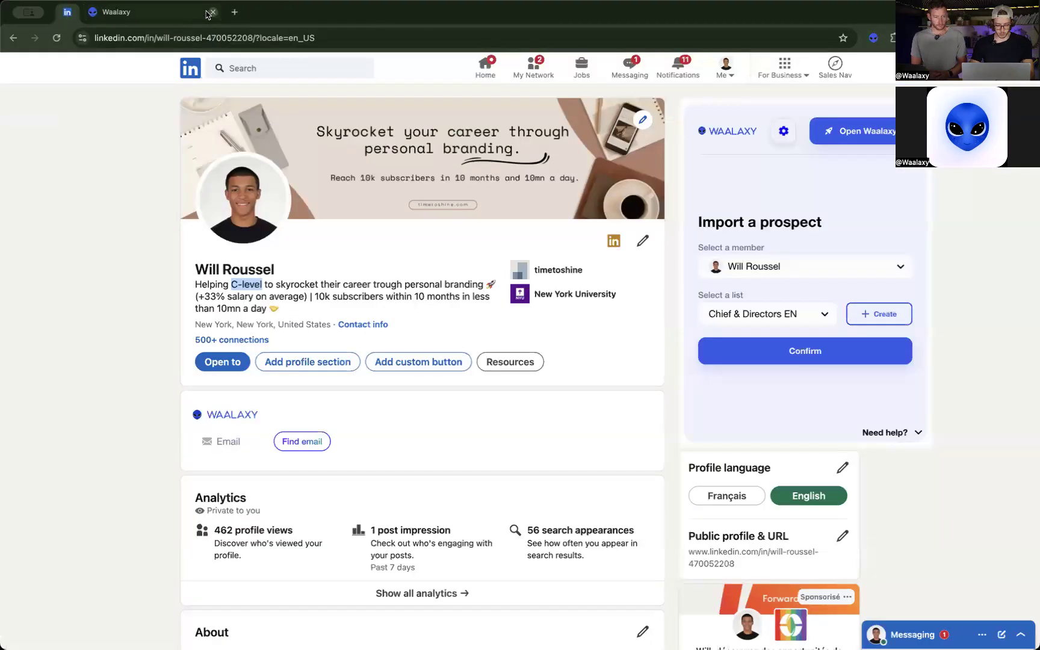
left_click(263, 284)
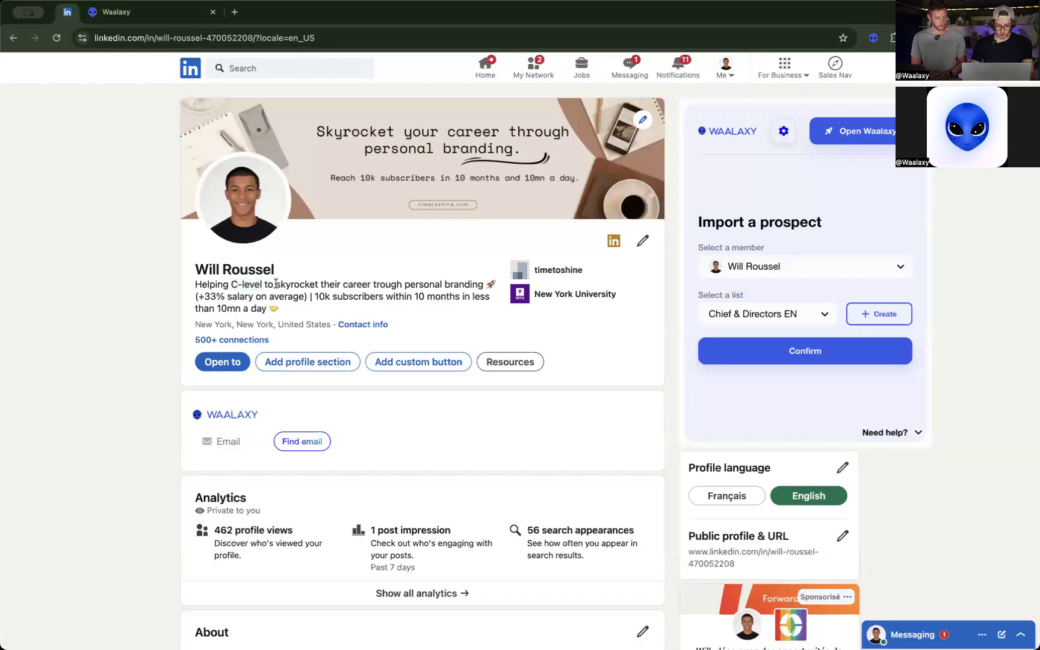
left_click_drag(265, 284, 484, 285)
key("super+c")
left_click(120, 12)
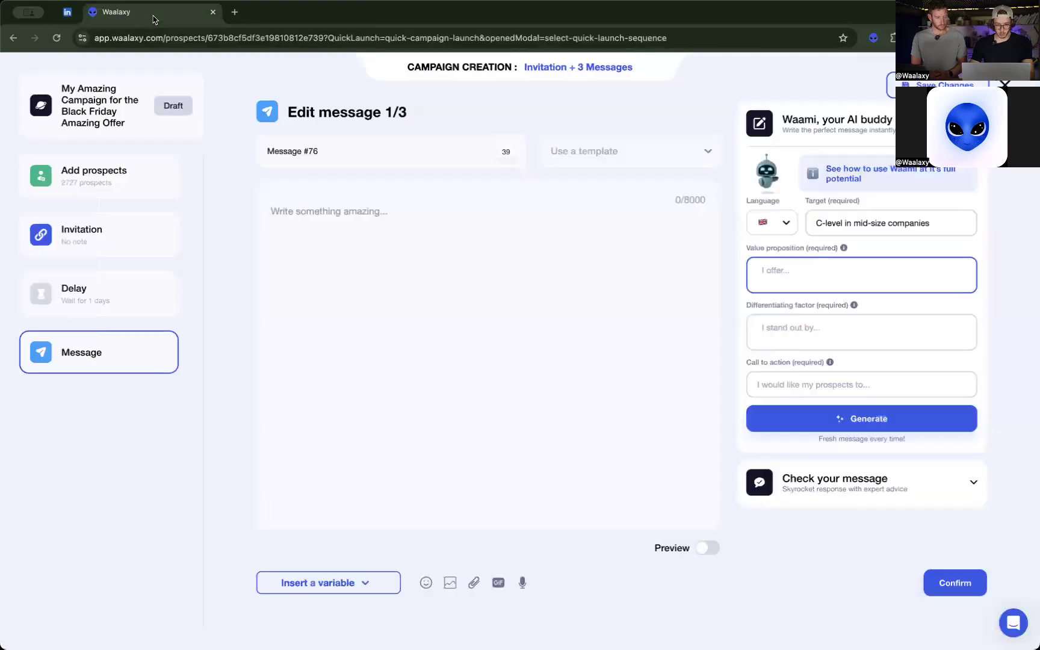
key("super+v")
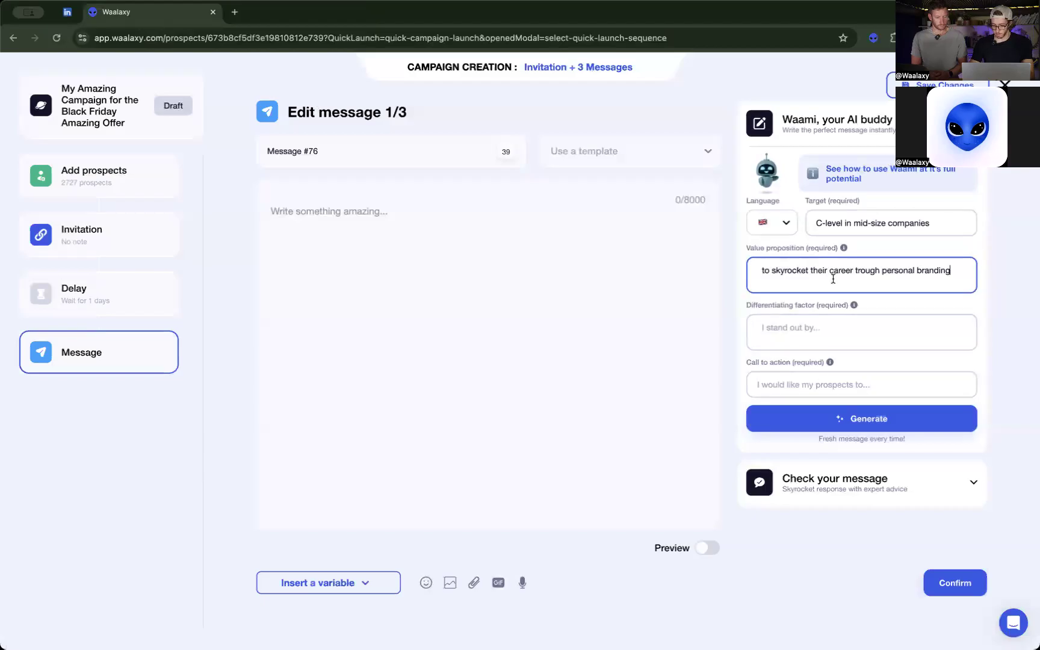
Copy "10k subscribers within 10 months in less than 10mn a day" from the LinkedIn headline into the differentiating factor.
left_click(67, 12)
left_click_drag(313, 298, 263, 310)
key("super+c")
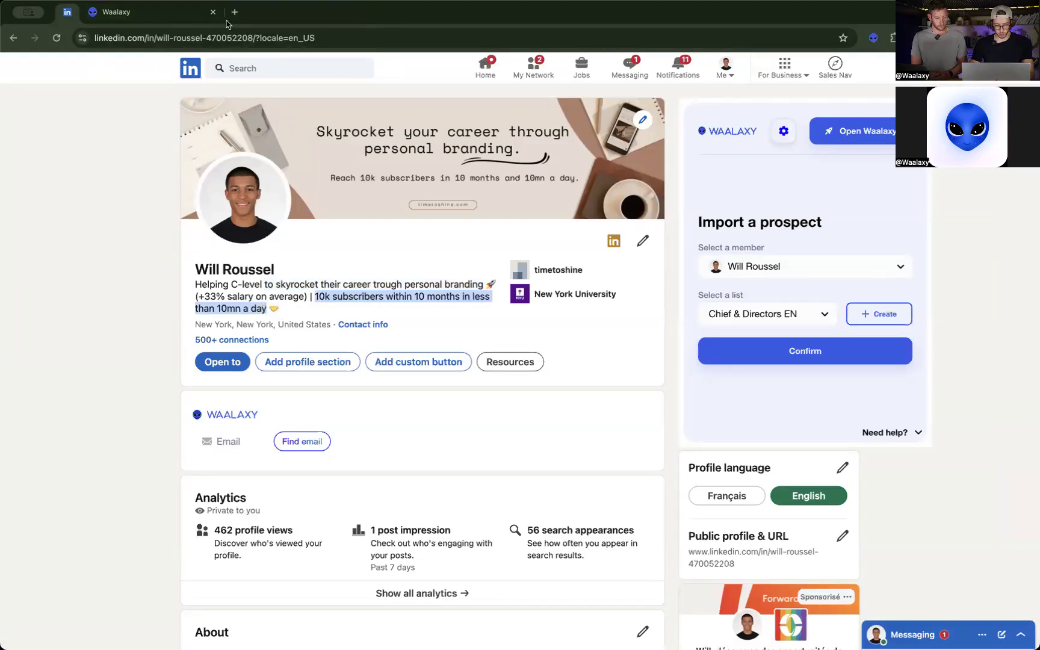
left_click(150, 12)
left_click(785, 332)
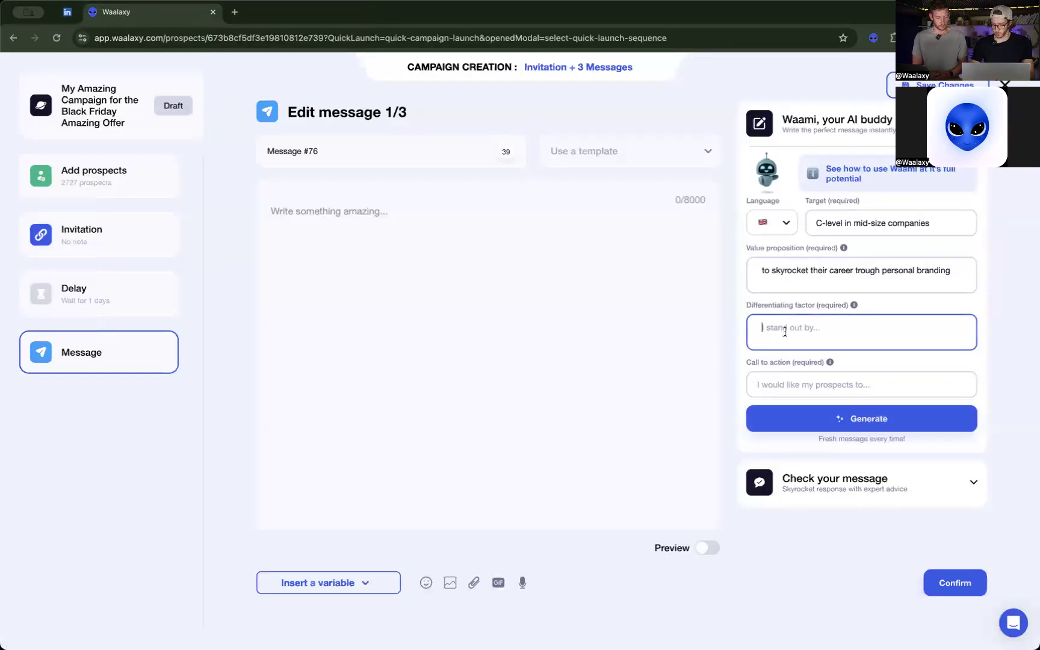
key("super+v")
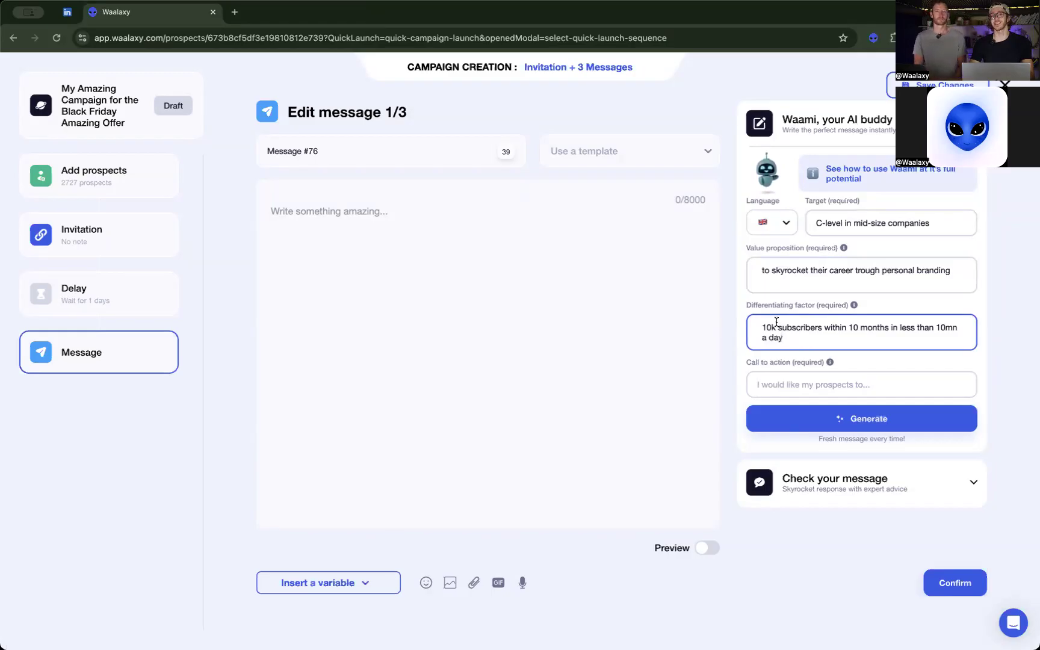
Set the call to action to "calendly link" and generate message 1/3 with the AI assistant.
left_click(784, 381)
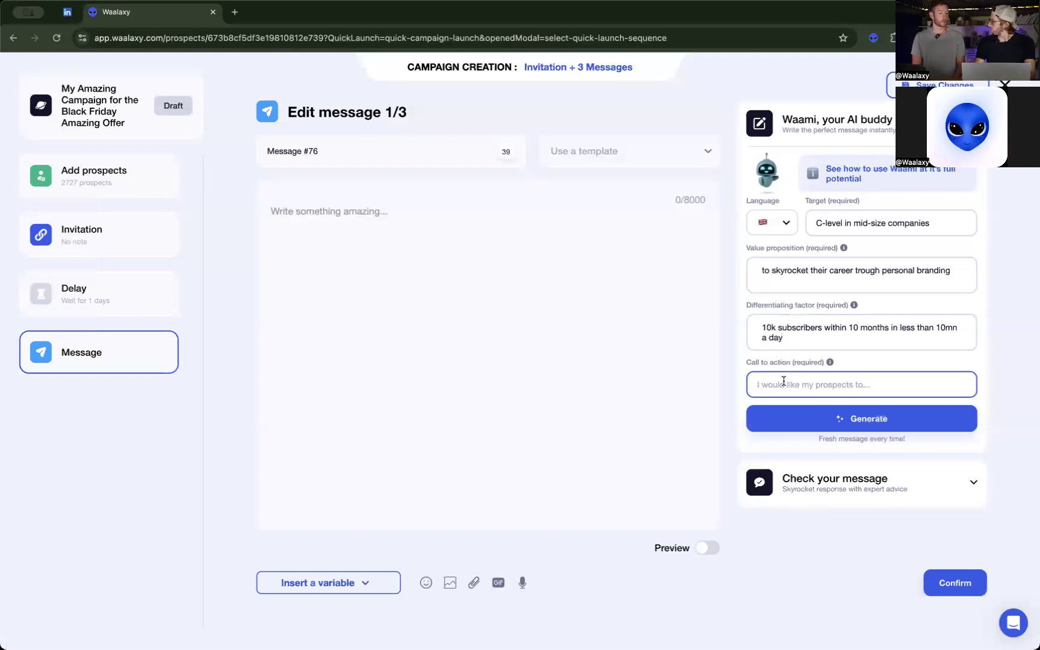
type("ca")
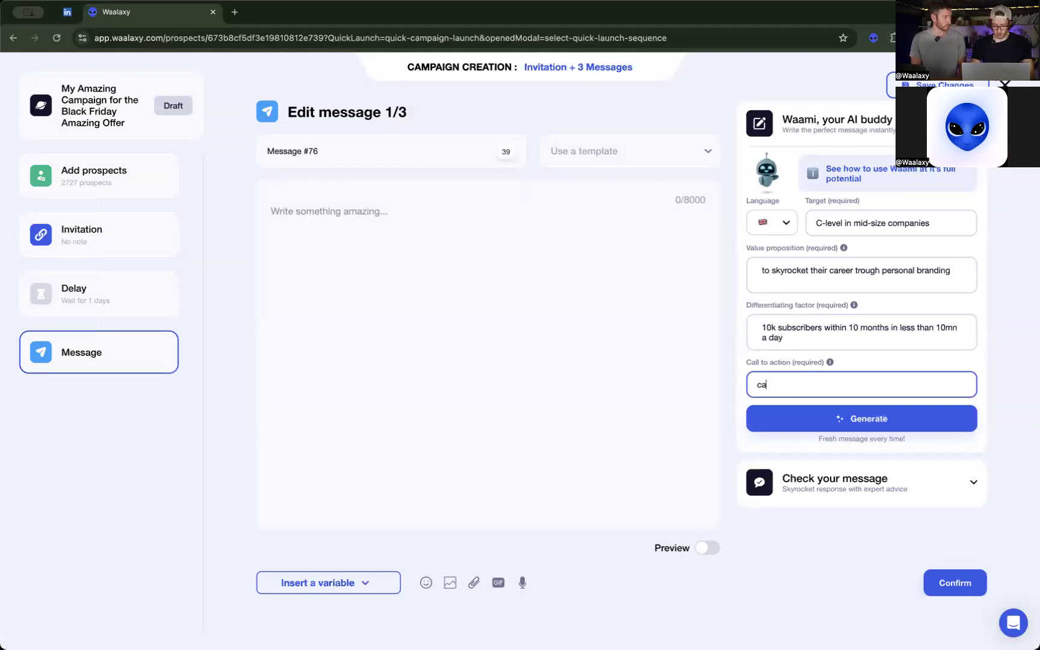
type("lendly link")
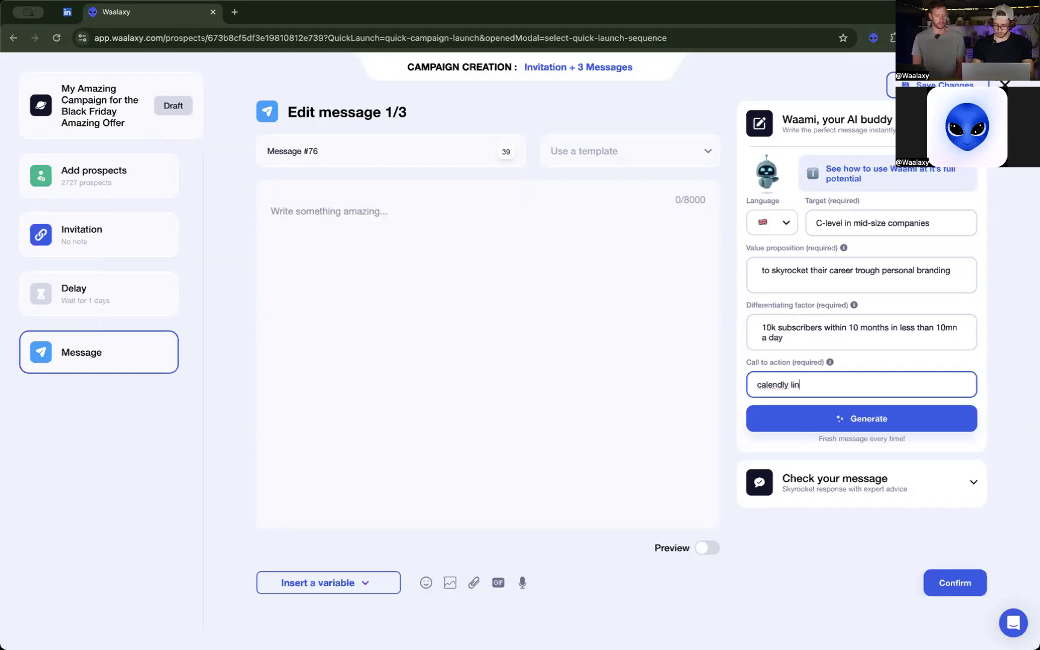
left_click(877, 419)
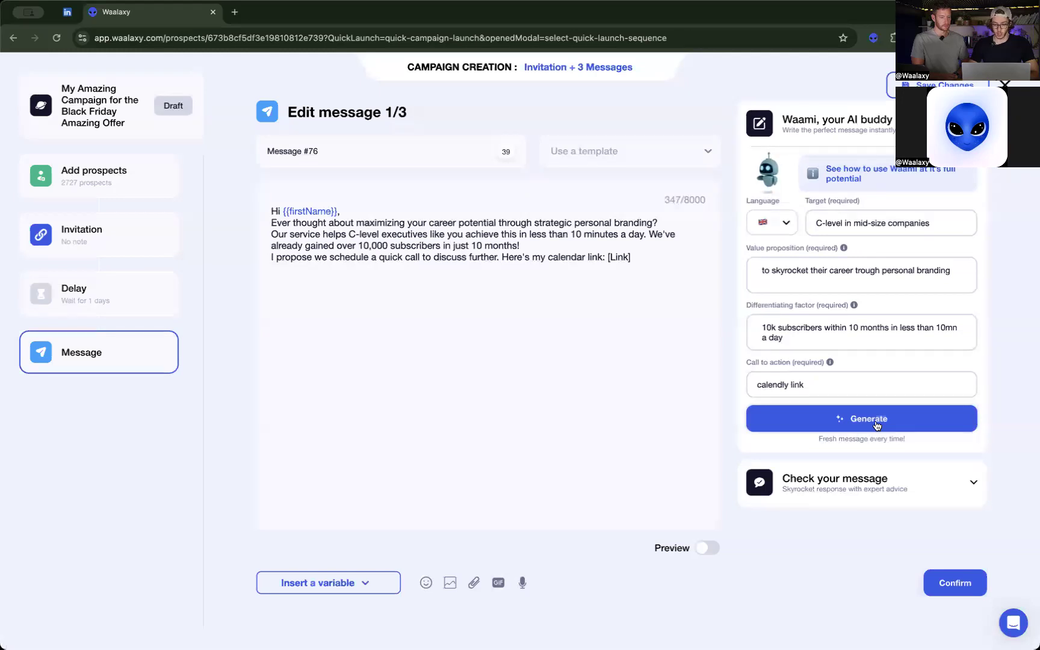
Turn on the preview of the generated message and separate its greeting and paragraphs with blank lines.
left_click(604, 316)
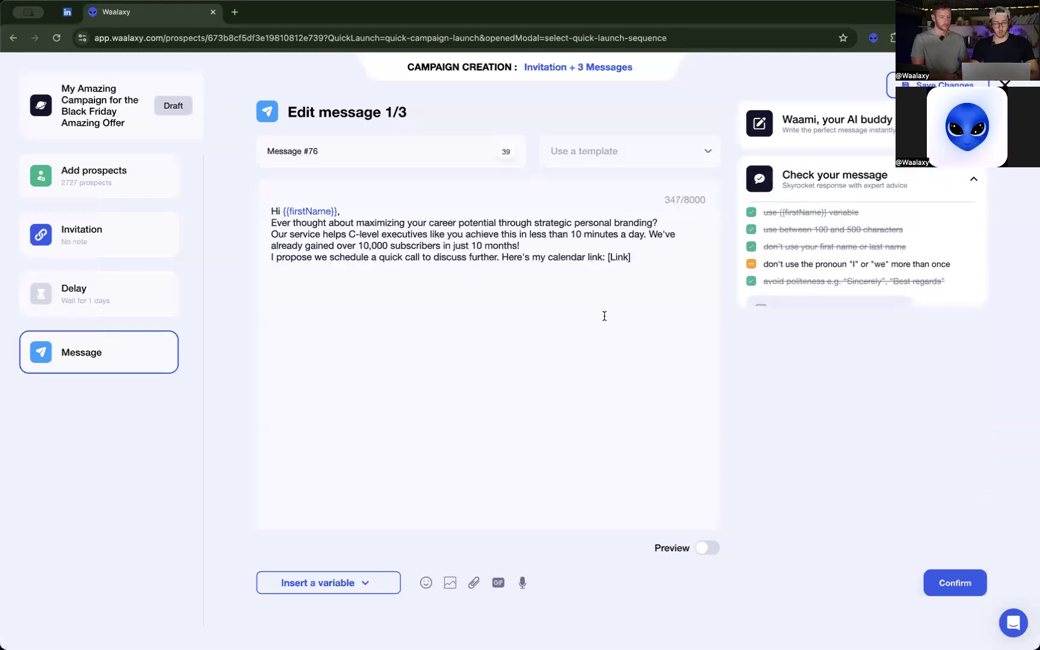
left_click(705, 548)
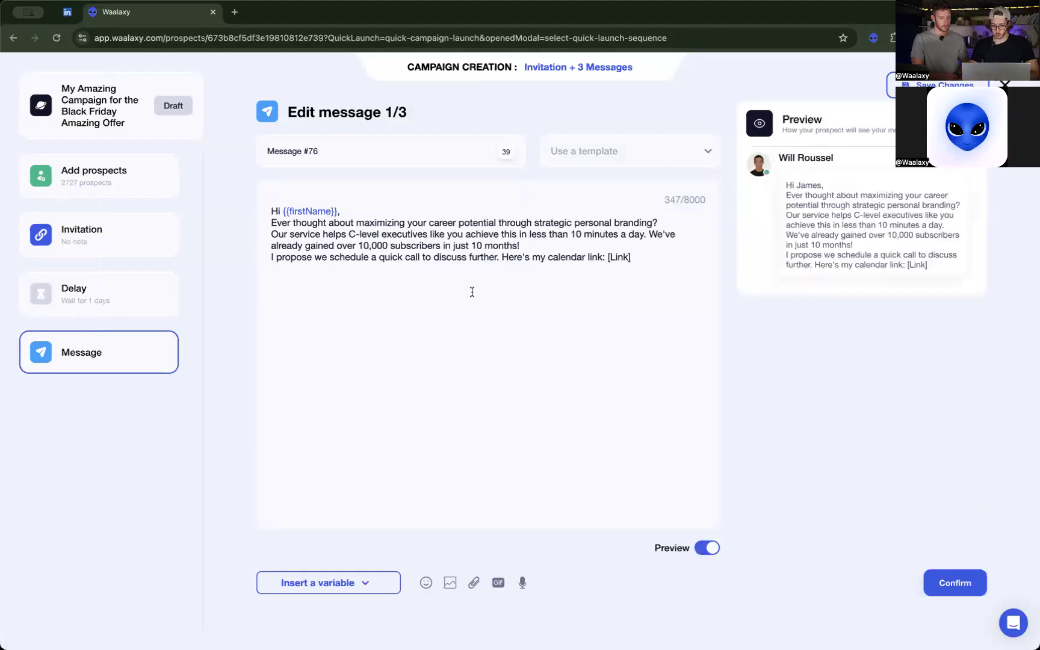
left_click(354, 212)
key("Return")
left_click(664, 227)
key("Return")
left_click(557, 269)
key("Return")
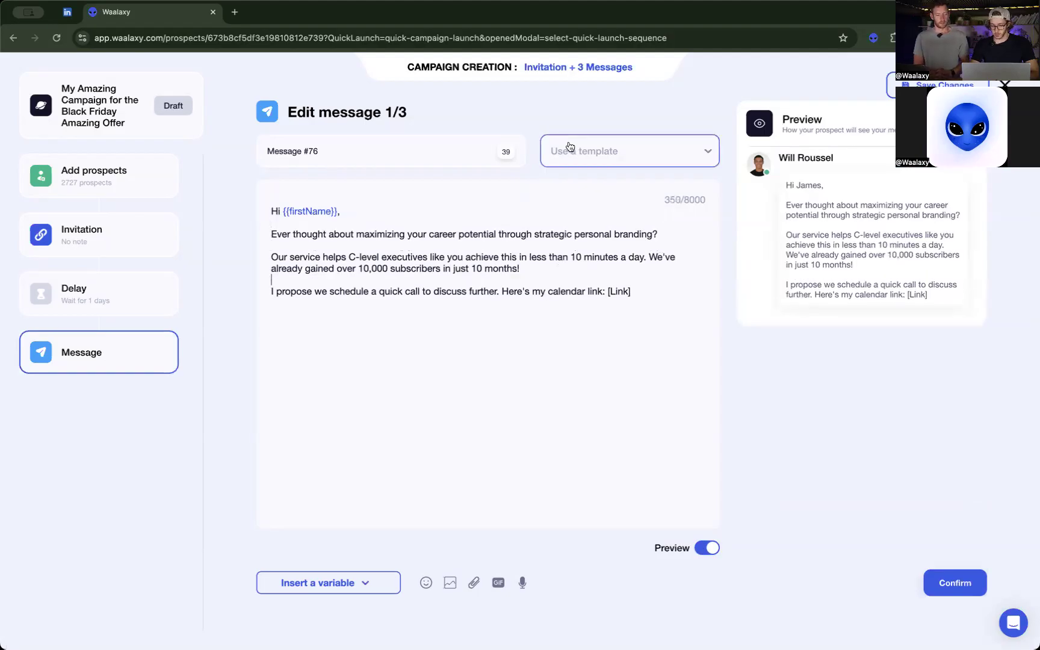
Replace the text of message 1/3 with the "EN Message 1 timetoshine" template and confirm the message.
left_click(635, 164)
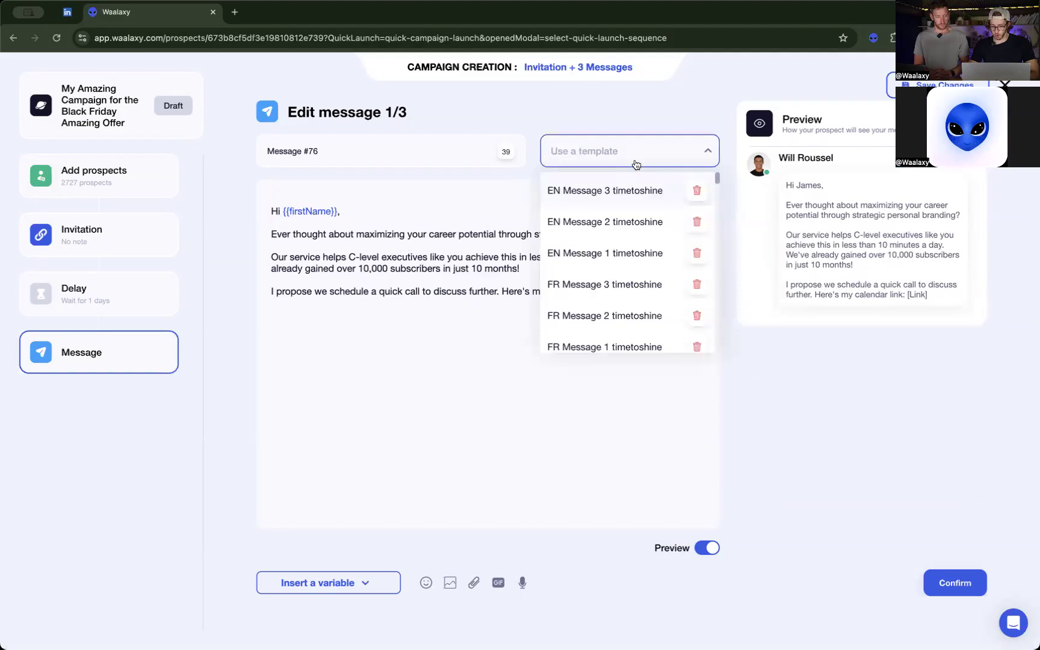
left_click(624, 251)
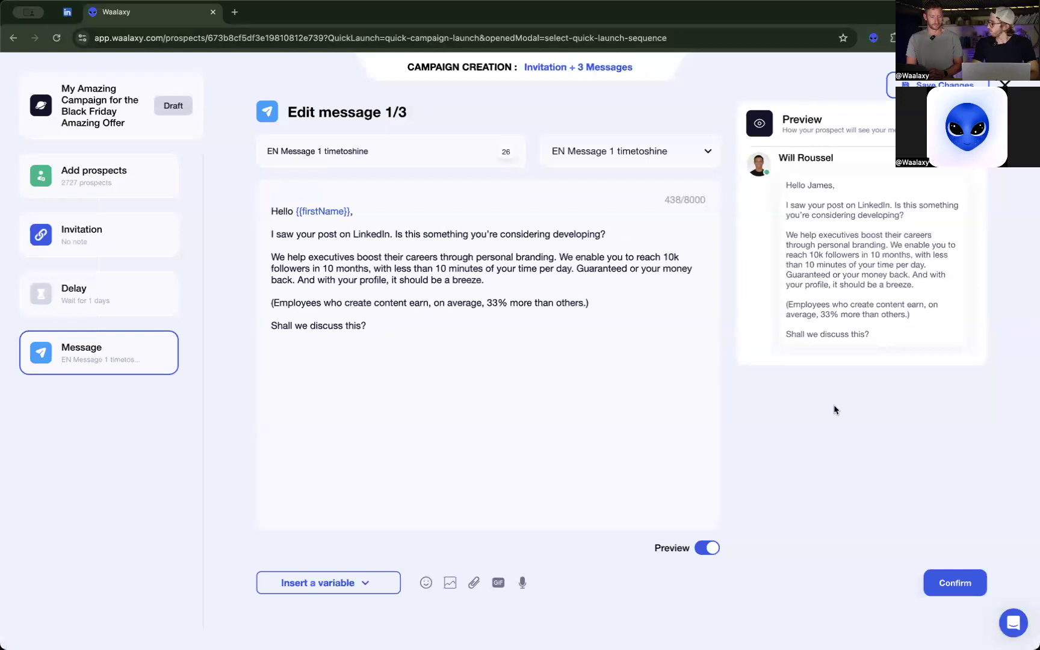
left_click(938, 585)
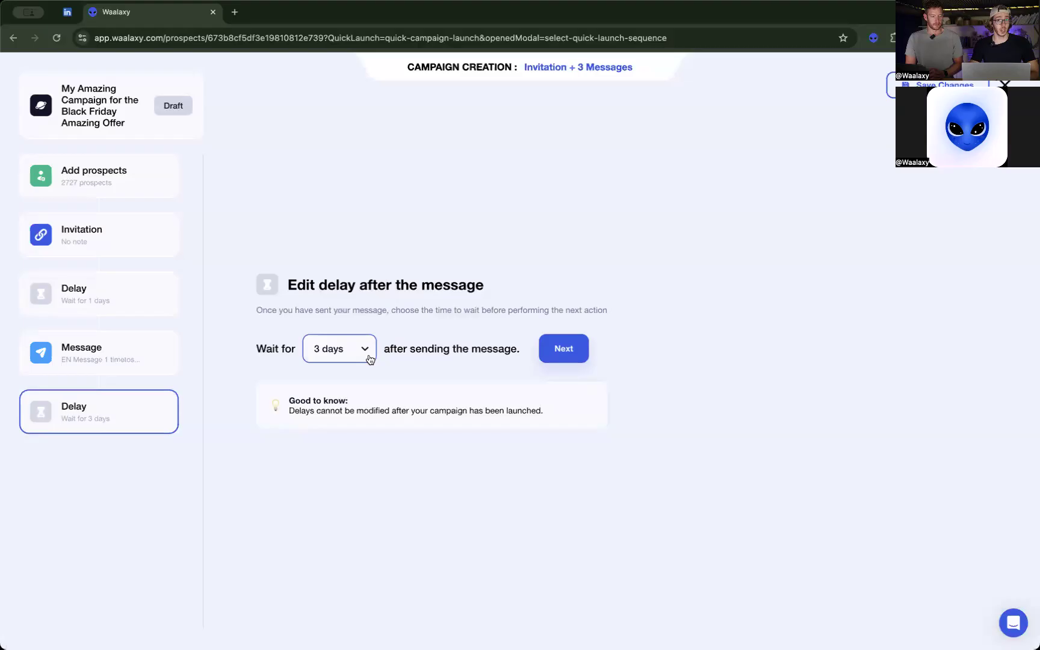
Set the delay after the first message to 2 days and continue to message 2/3.
left_click(351, 344)
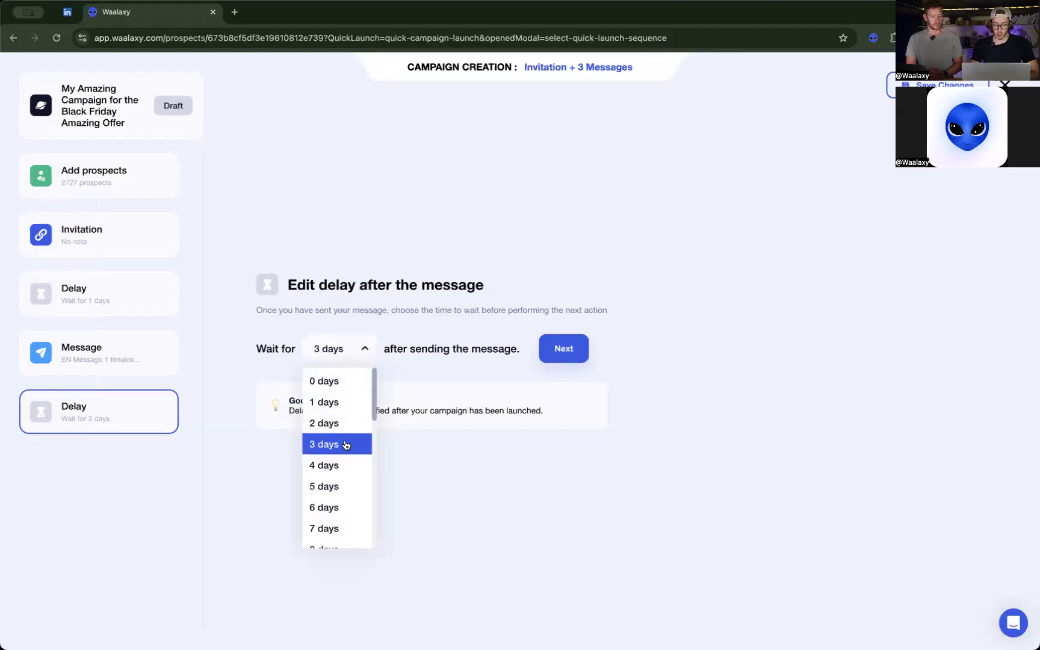
left_click(348, 423)
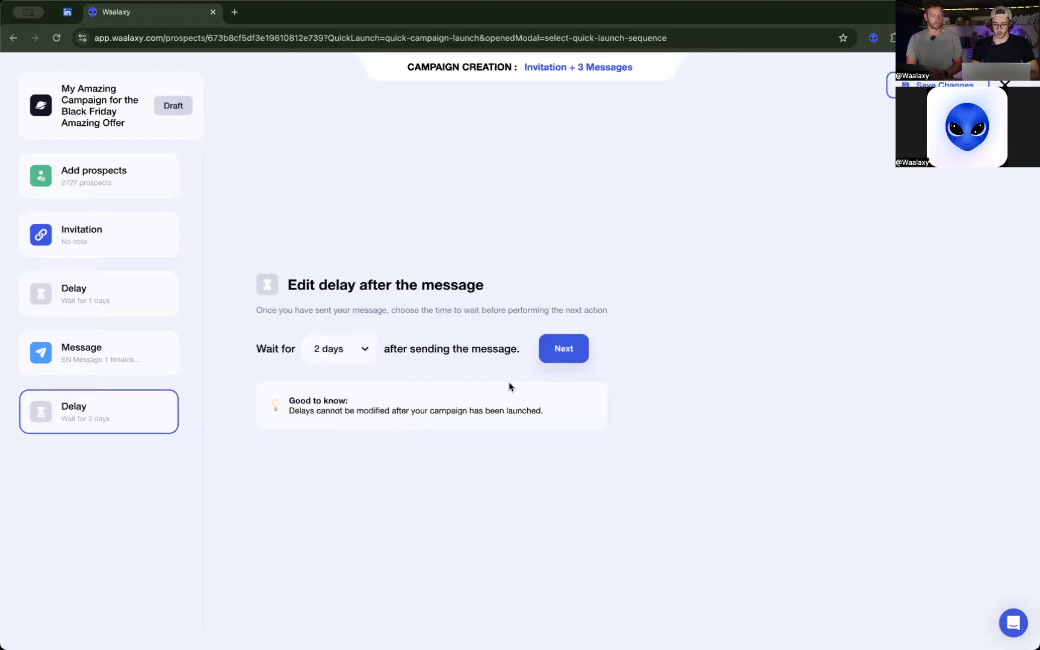
left_click(545, 360)
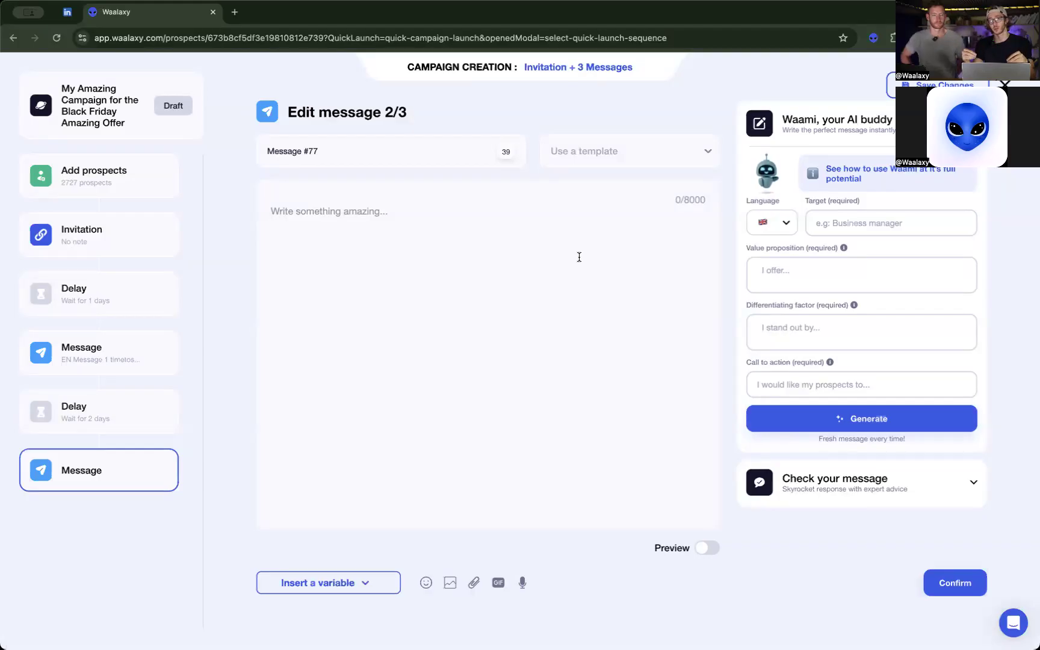
Load the "EN Message 2 timetoshine" template into message 2/3 and highlight its opening client reference.
left_click(656, 149)
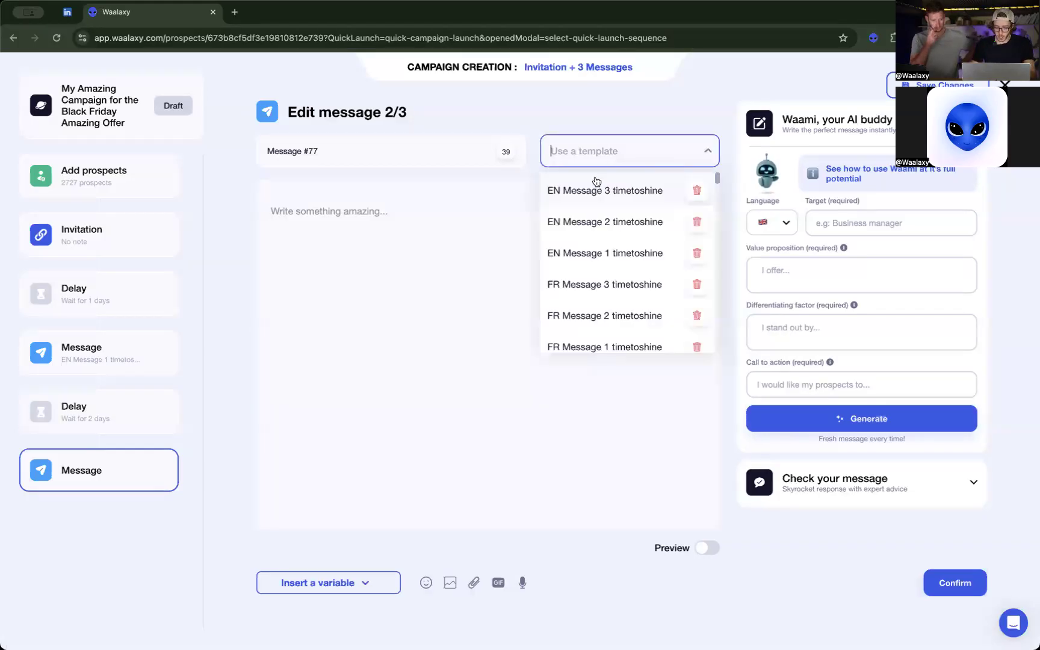
left_click(597, 220)
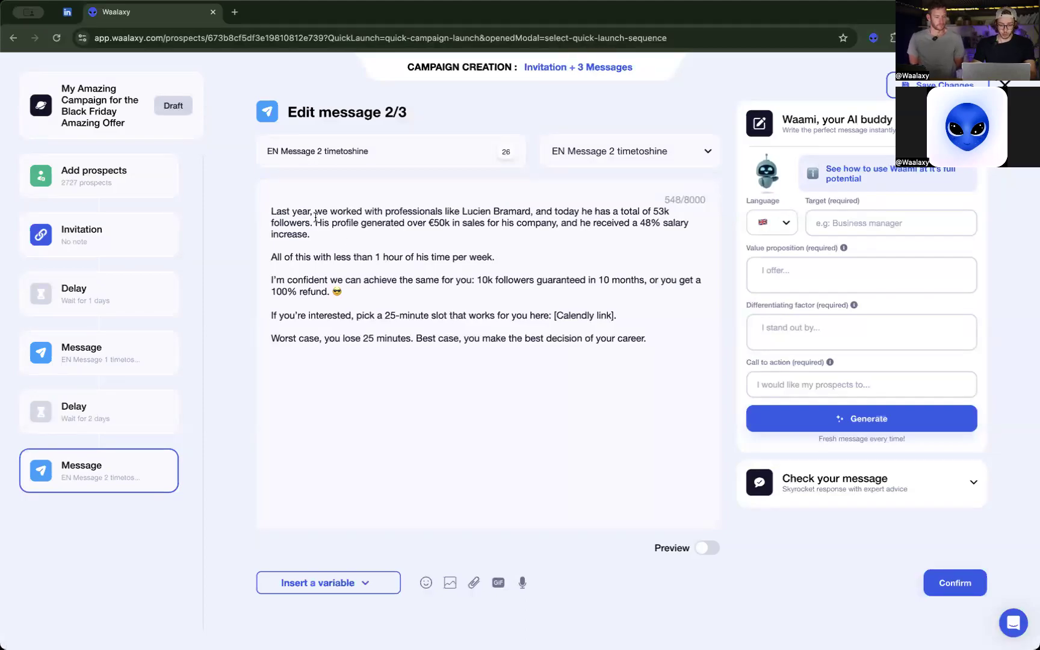
left_click_drag(314, 211, 531, 212)
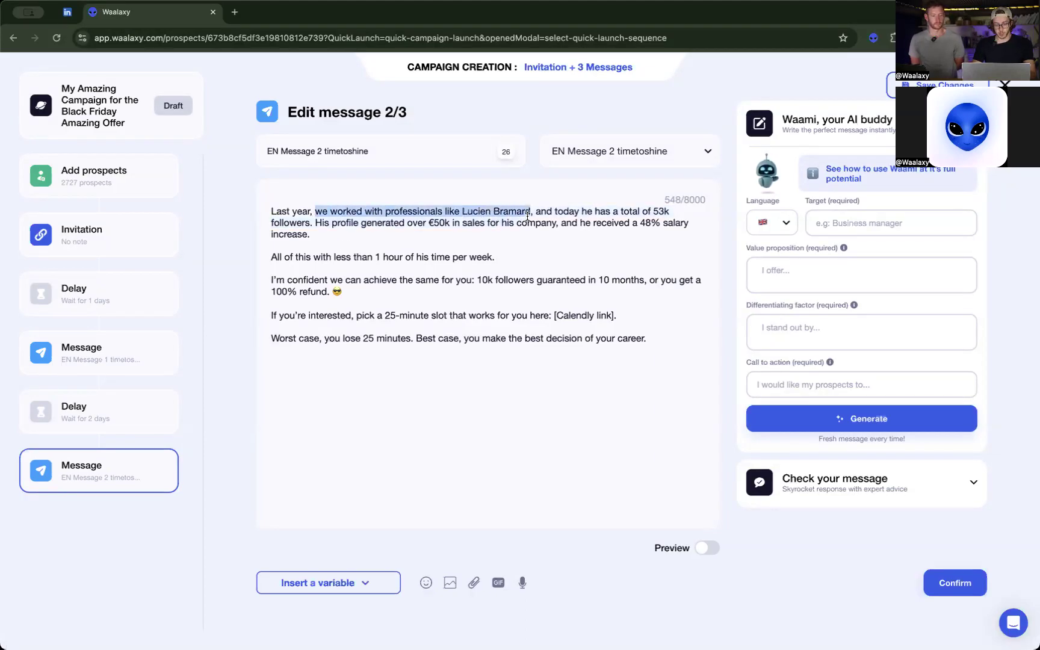
Highlight the follower and sales results in message 2/3, and the closing "Worst case" / "Best case" line.
left_click(547, 215)
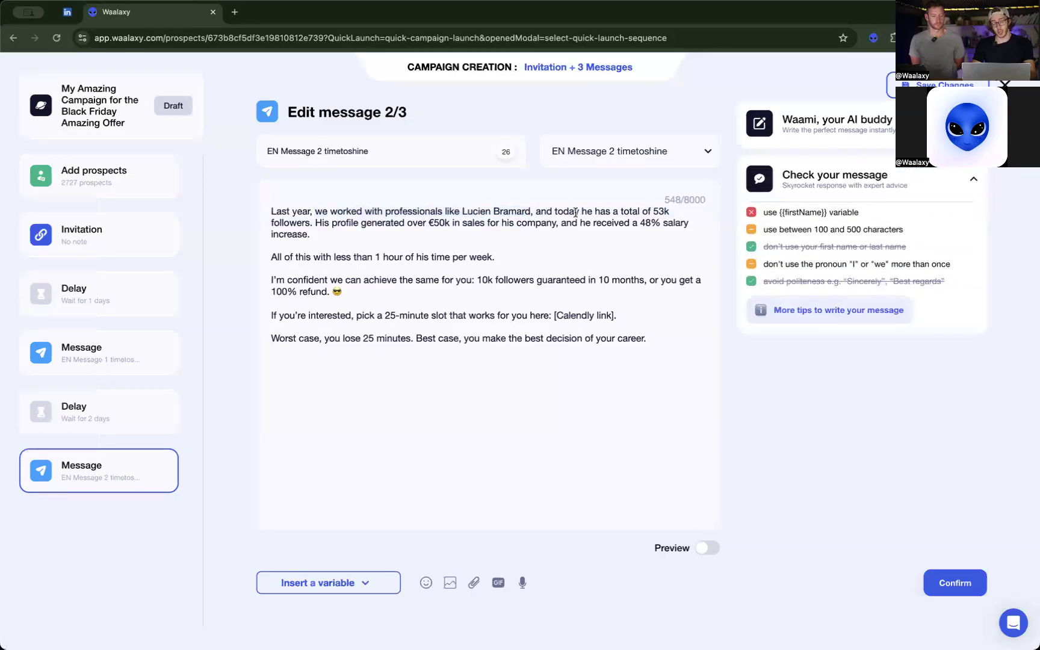
left_click_drag(588, 211, 415, 224)
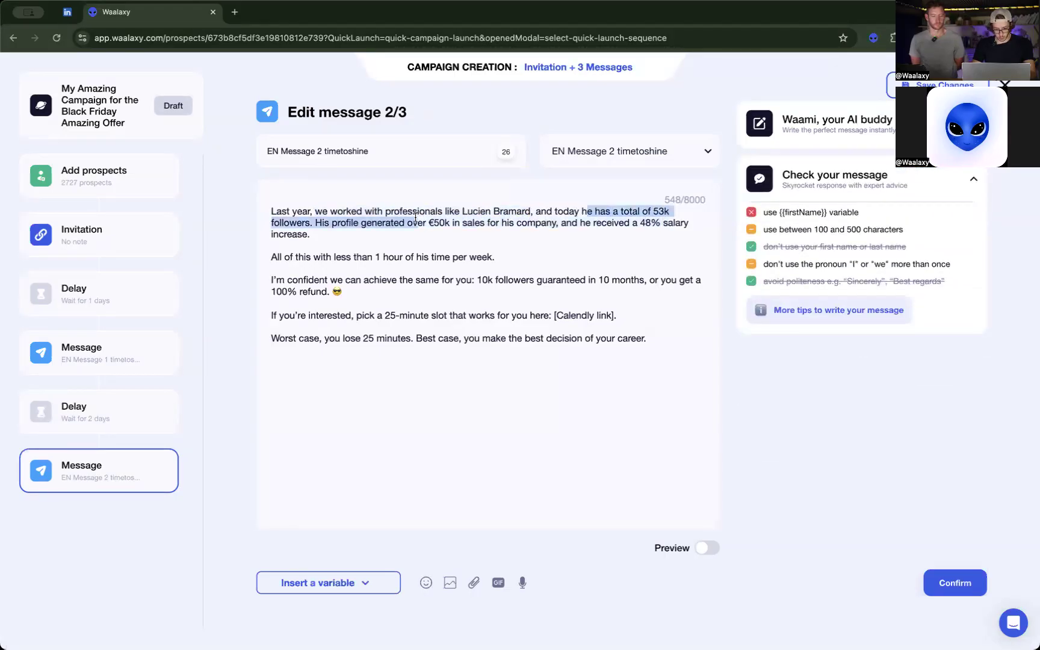
left_click(492, 236)
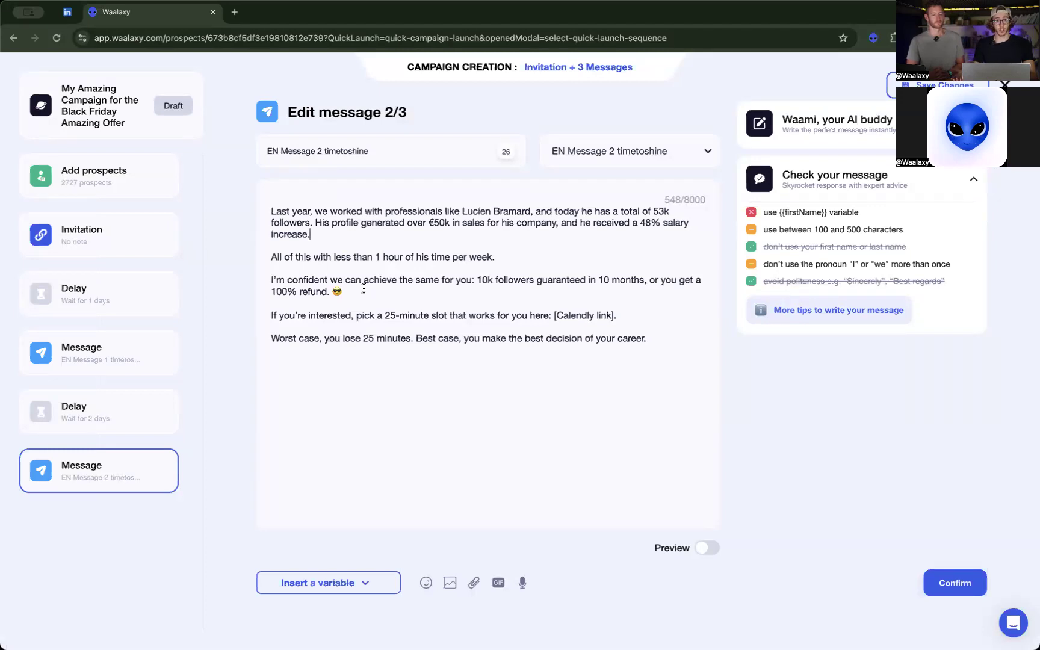
left_click_drag(271, 340, 648, 341)
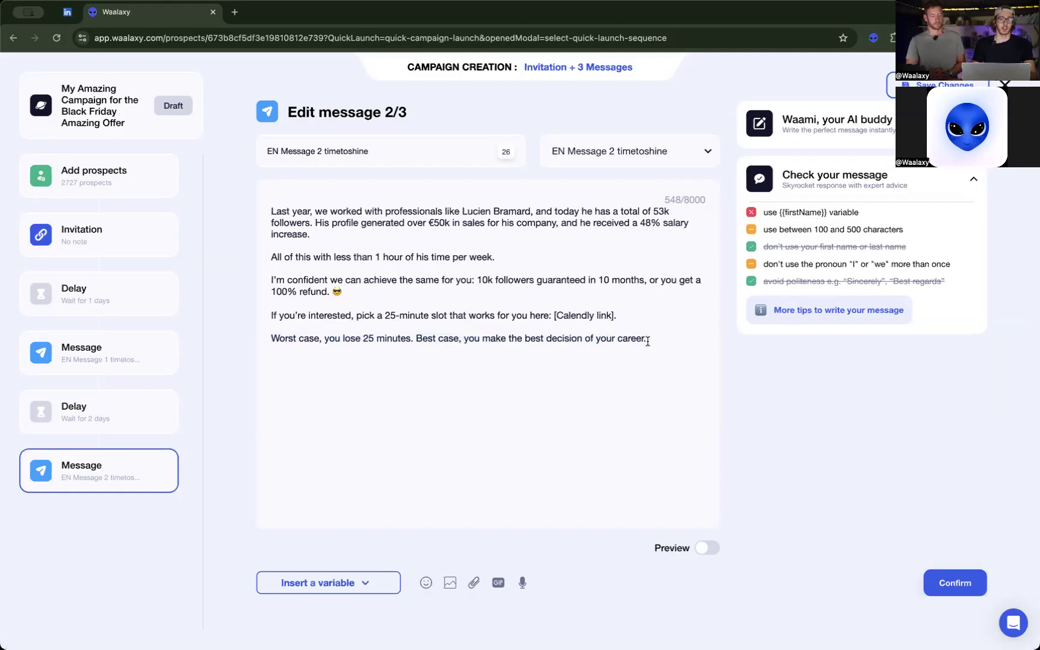
left_click_drag(647, 341, 493, 342)
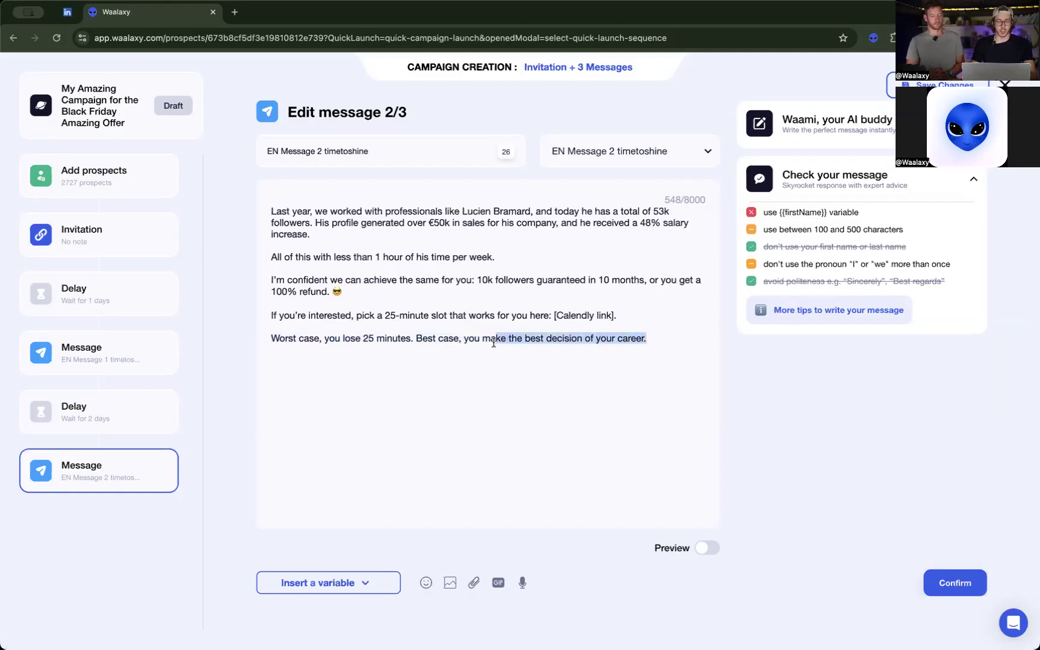
left_click(475, 345)
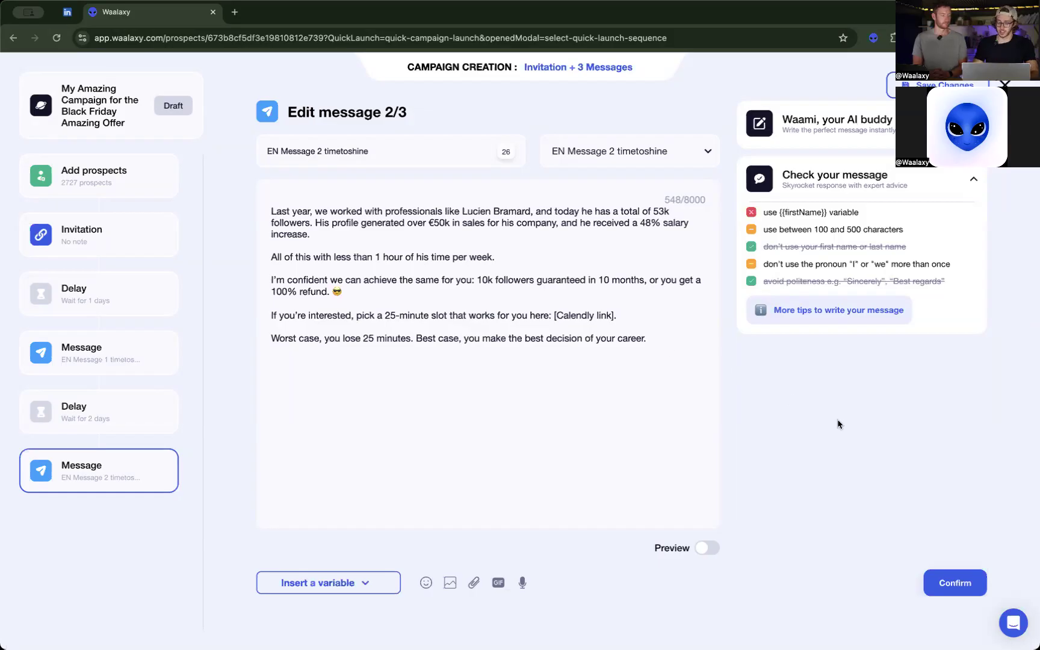
Confirm message 2/3 with a 5-day delay after it and load the "EN Message 3 timetoshine" template into message 3/3.
left_click(954, 582)
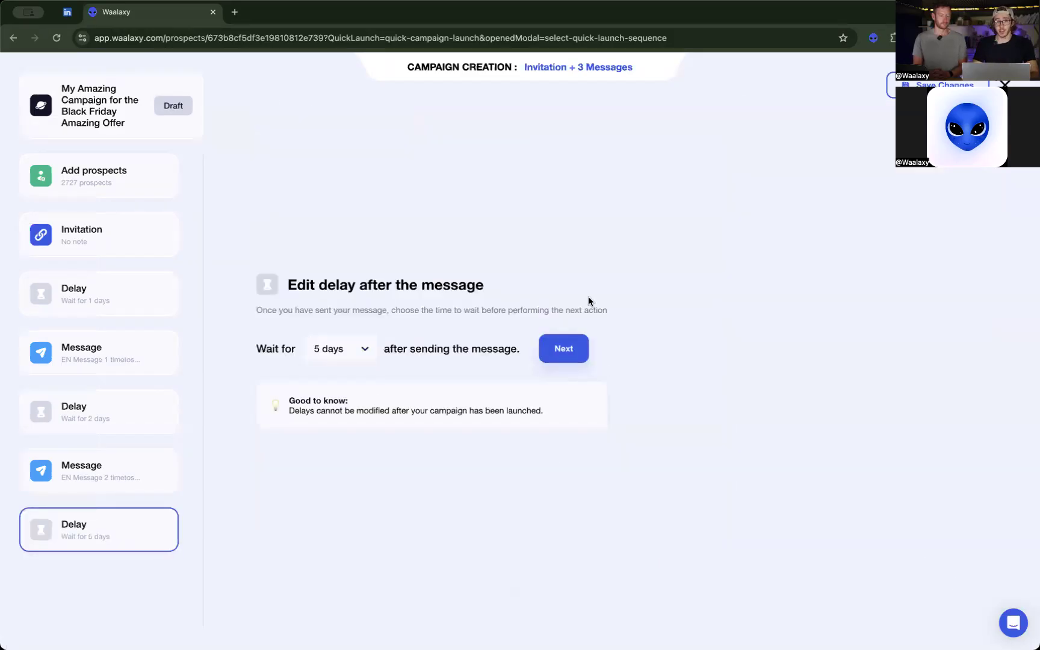
left_click(565, 350)
left_click(646, 157)
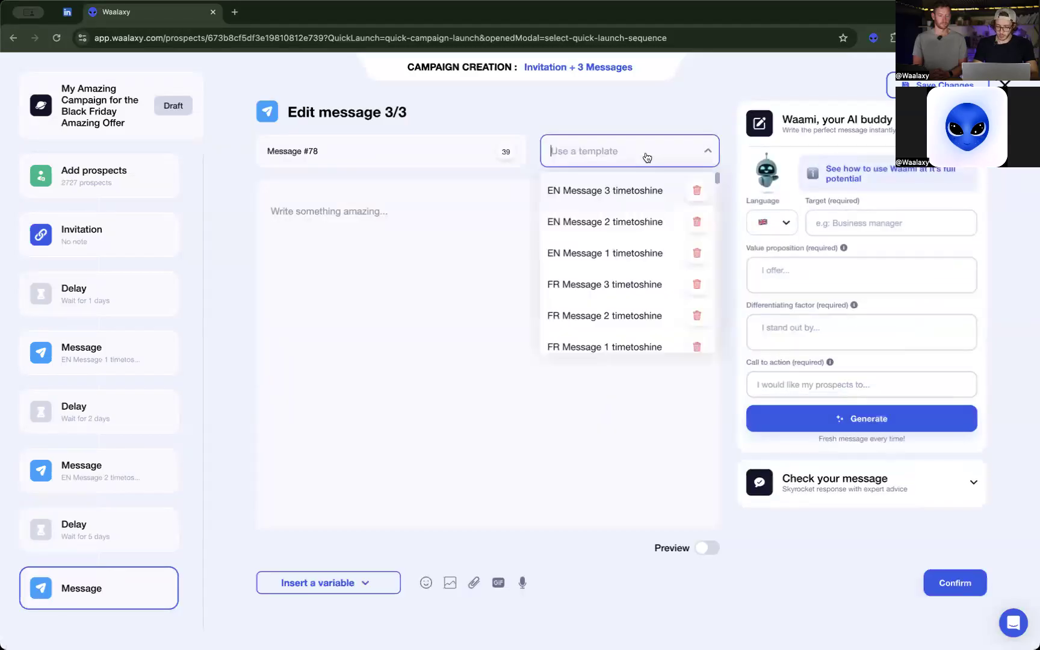
left_click(614, 183)
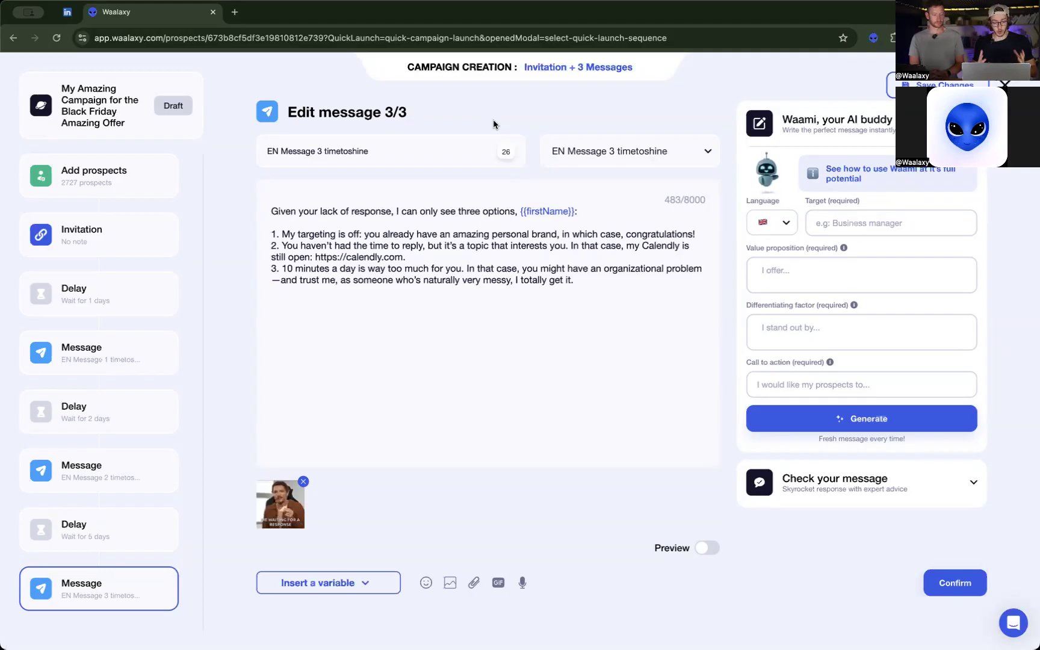
Review the text of message 3/3 by highlighting its opening line and each of the three numbered options.
left_click(344, 210)
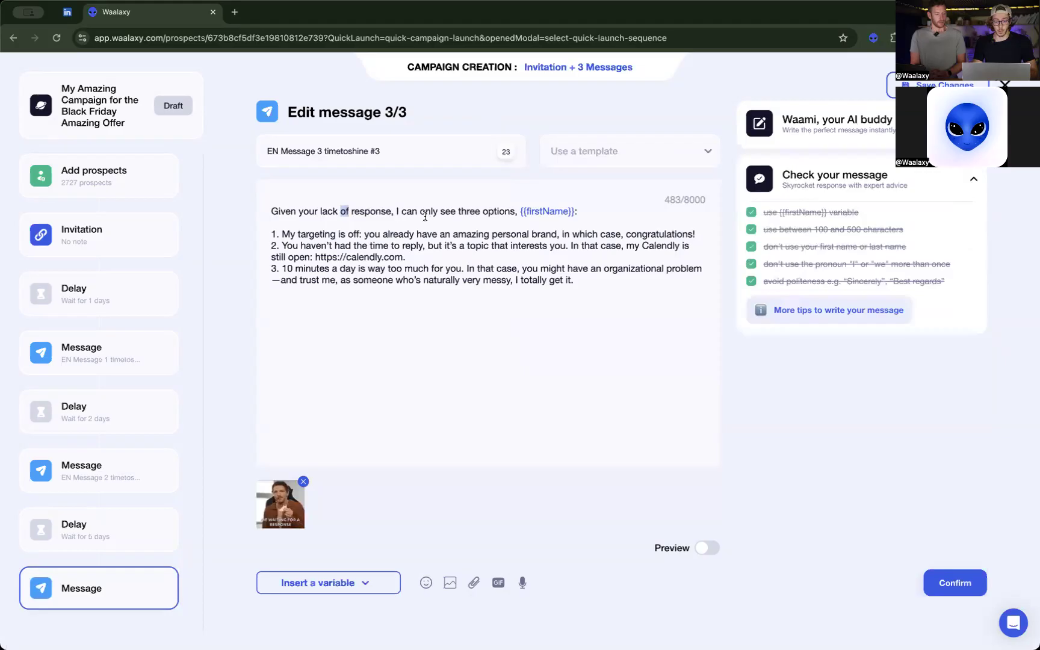
left_click_drag(413, 212, 520, 215)
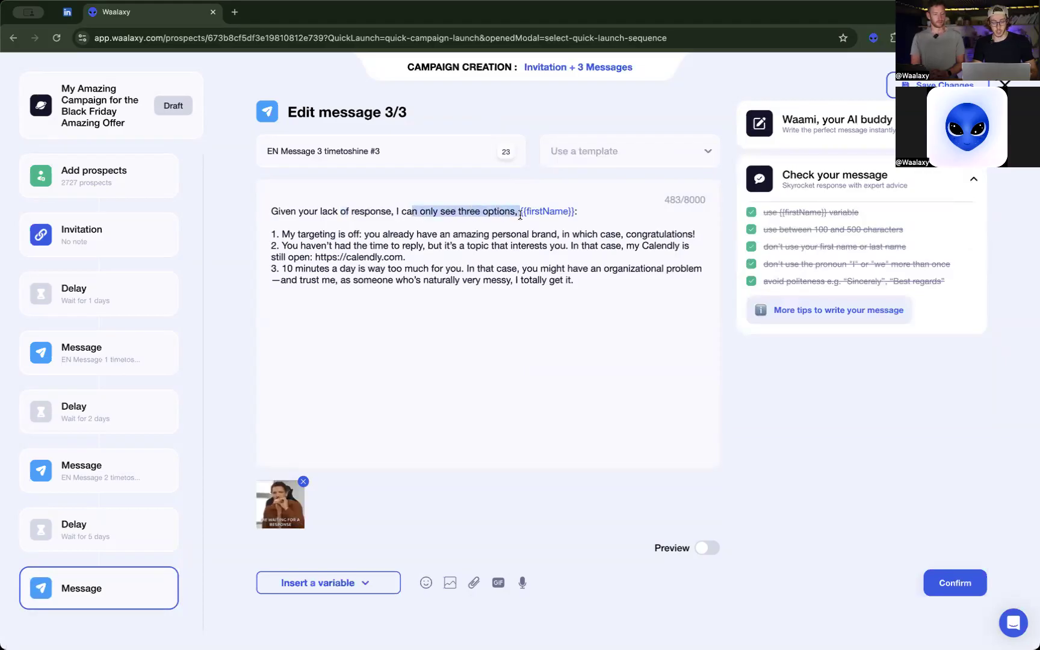
triple_click(475, 235)
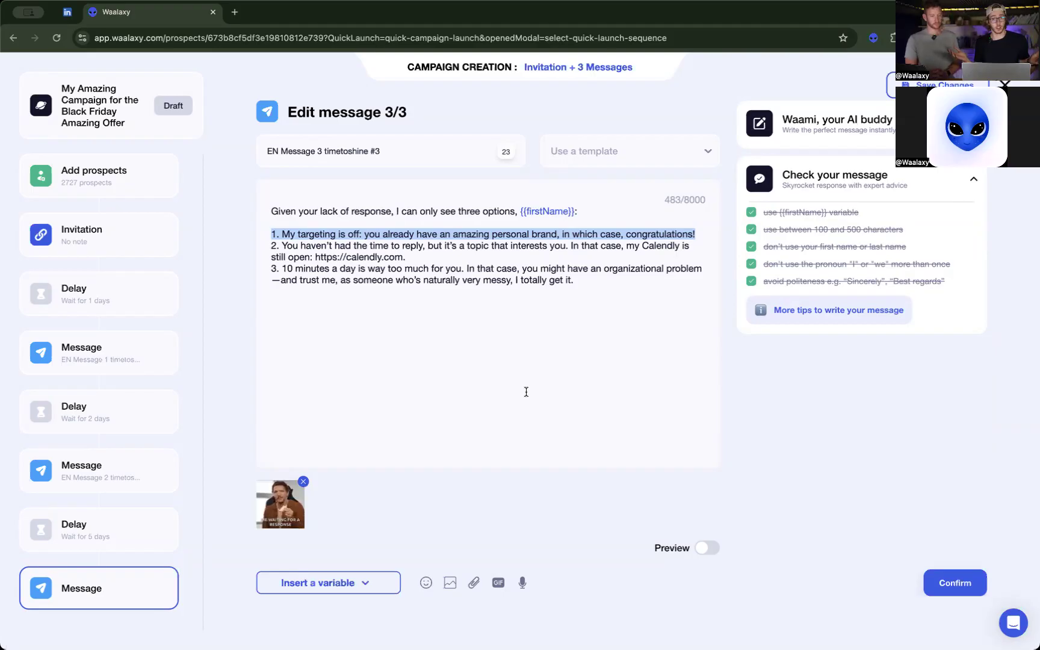
left_click(420, 247)
left_click_drag(428, 246, 281, 247)
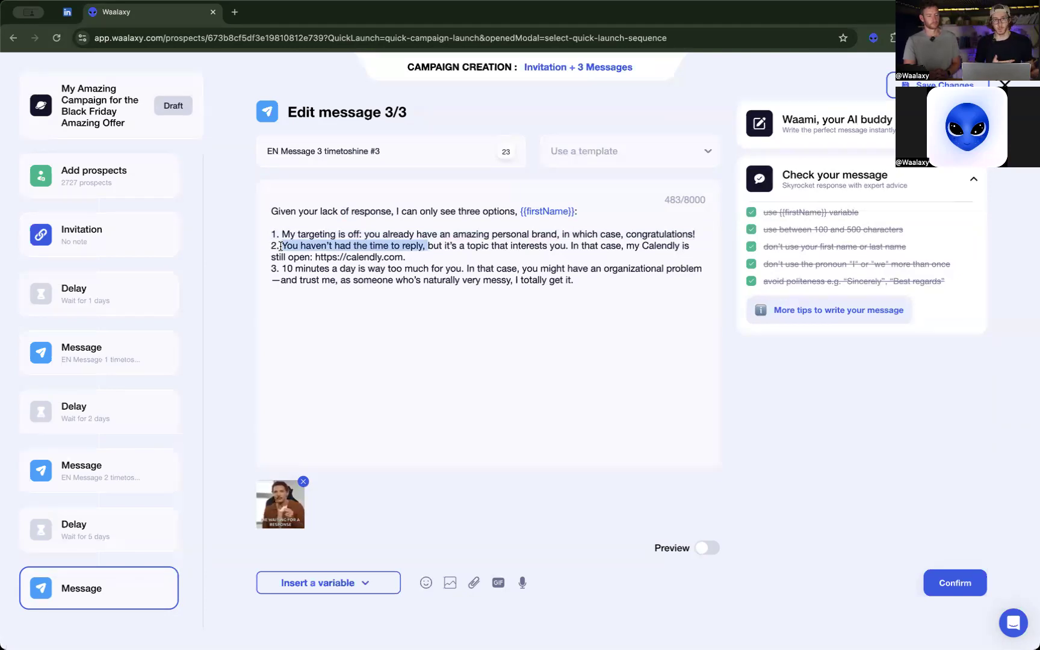
triple_click(431, 275)
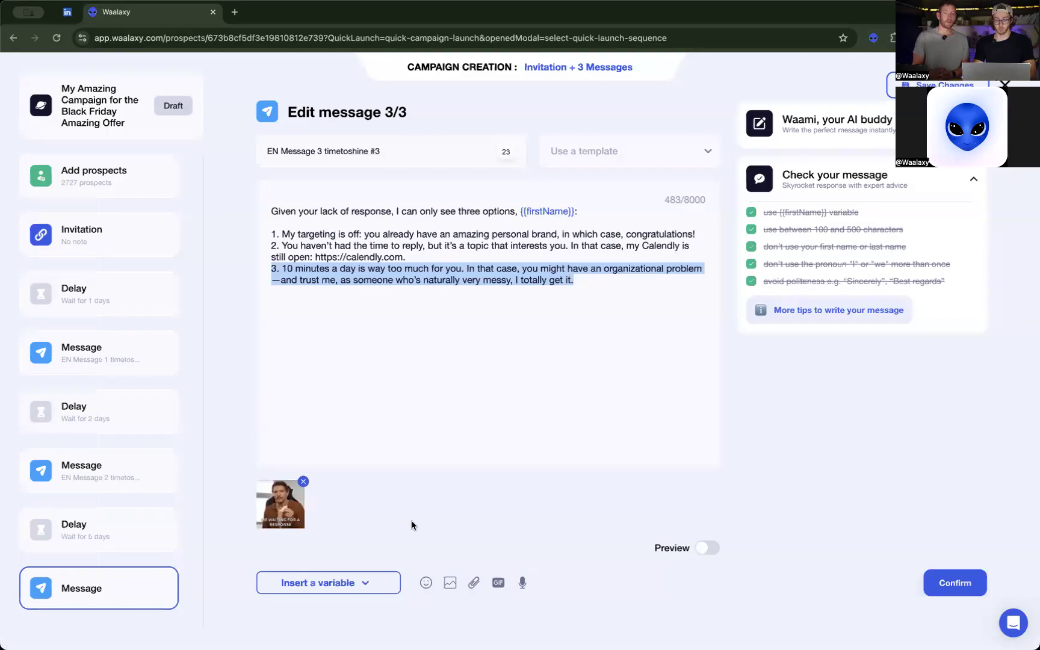
left_click(618, 301)
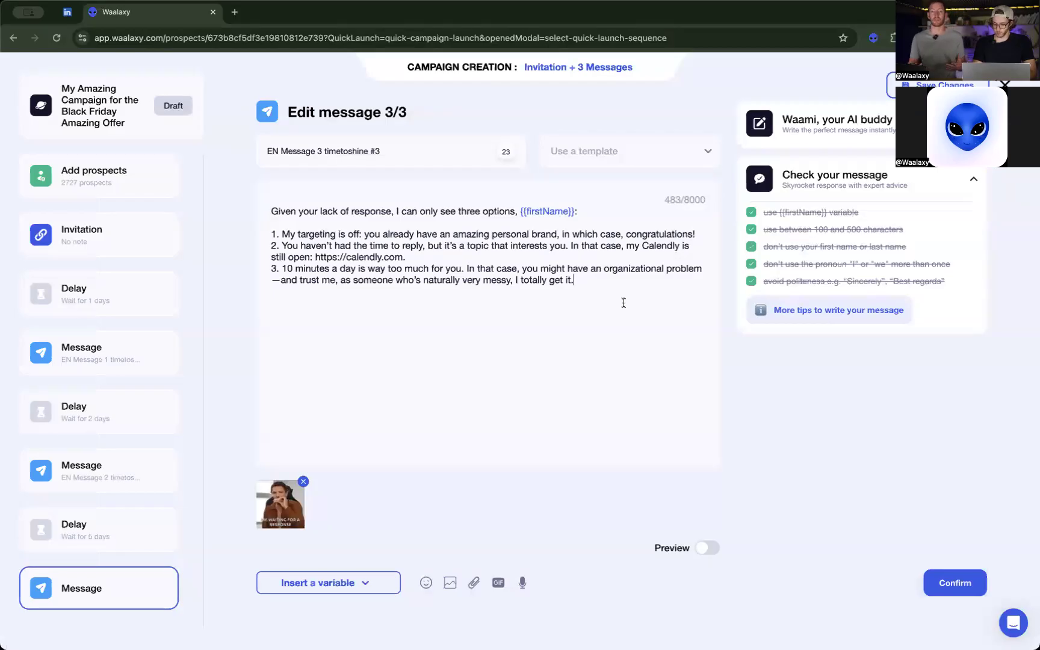
Preview message 3/3 with its GIF, confirm it and launch the campaign.
left_click(707, 548)
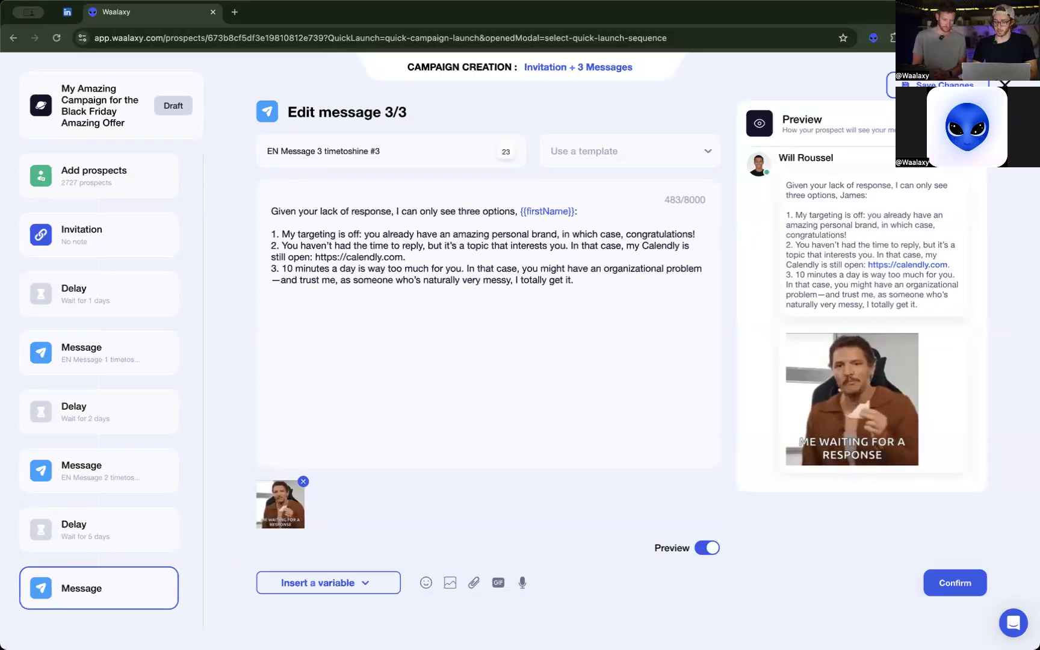
left_click(954, 583)
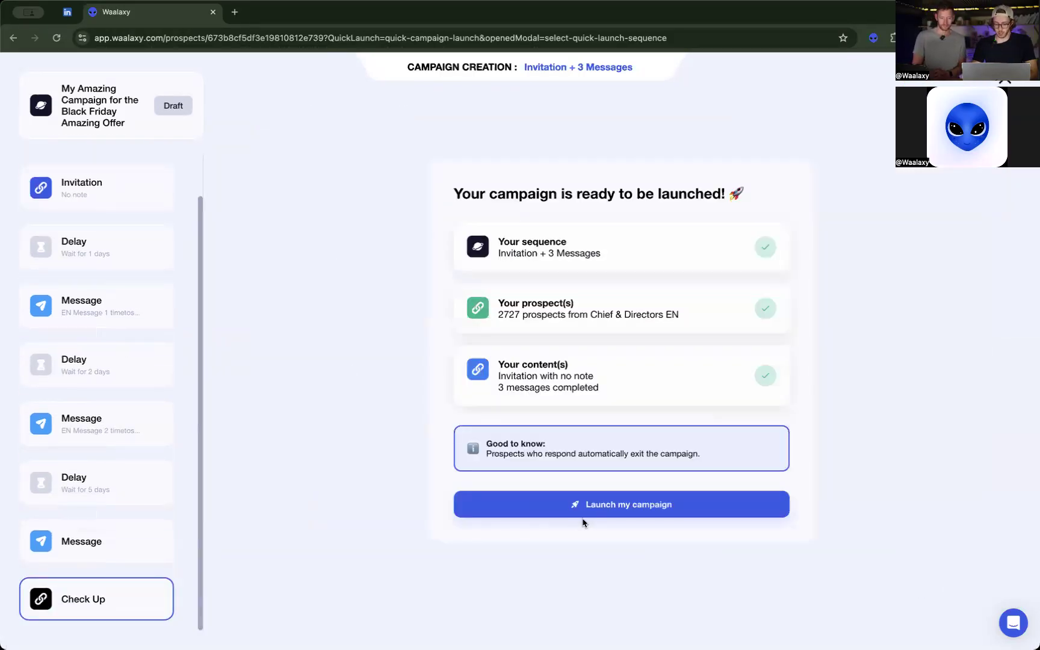
left_click(614, 505)
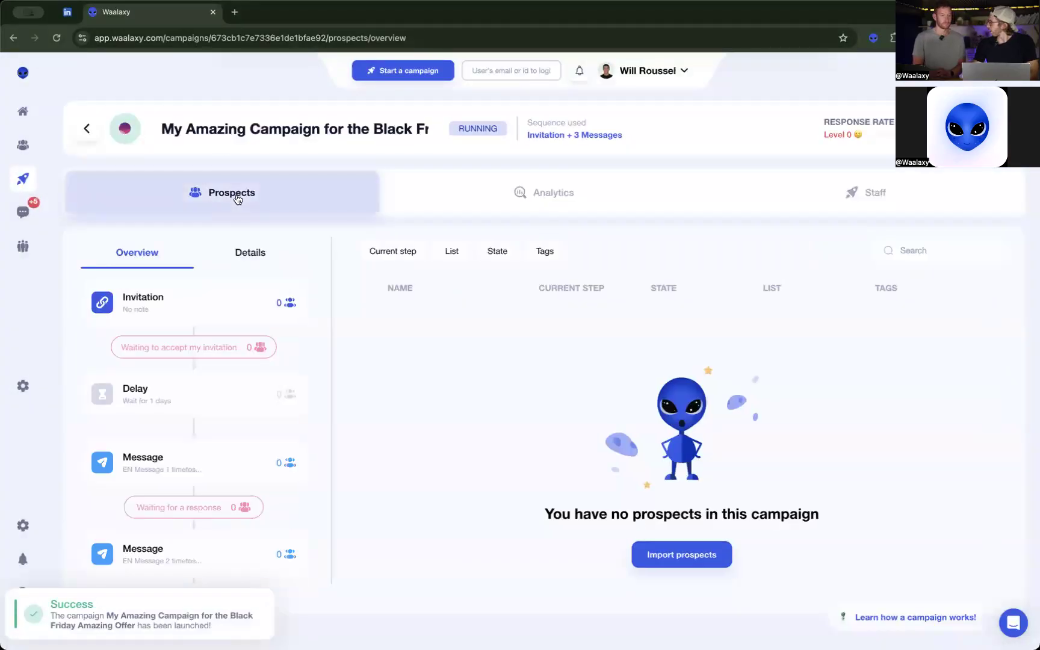
Examine the LinkedIn analytics of the newly launched Black Friday campaign.
left_click(465, 198)
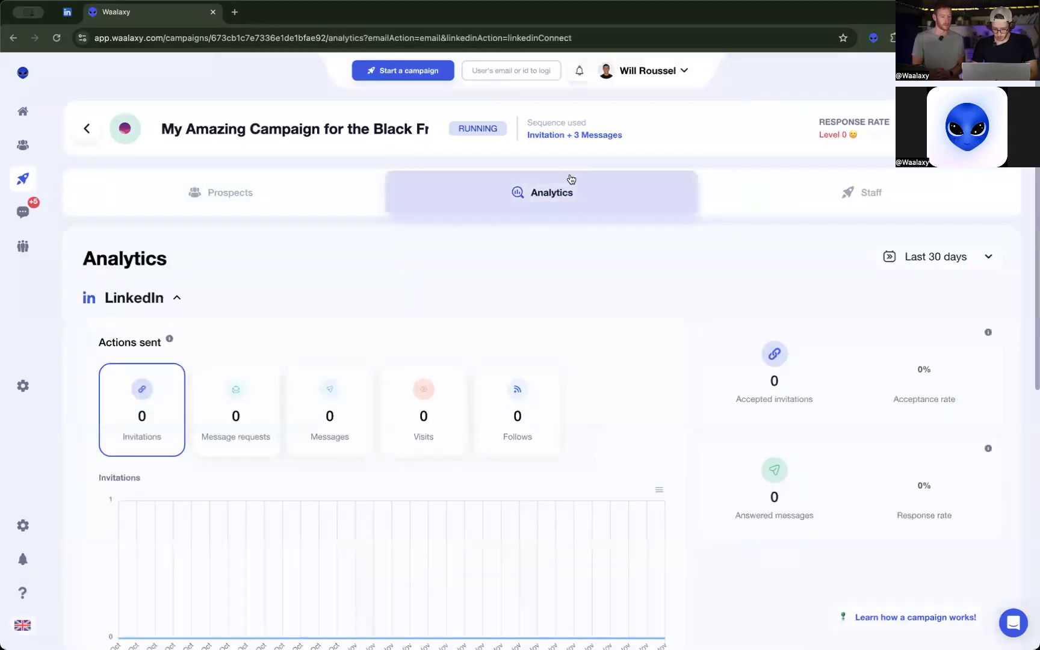
scroll(564, 260, "down", 1)
scroll(563, 260, "down", 2)
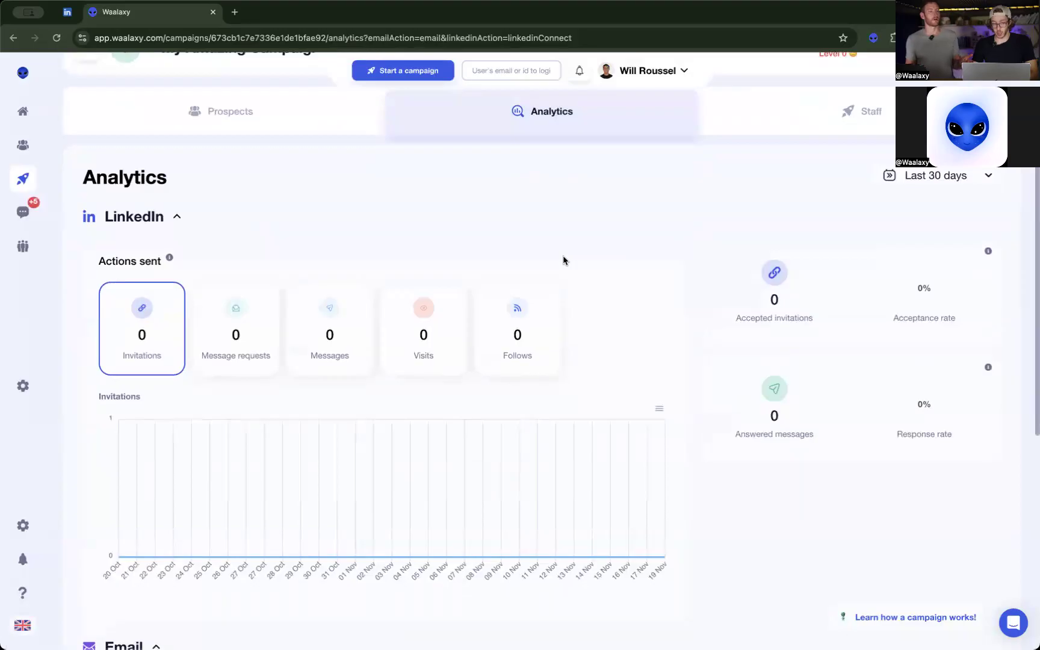
scroll(563, 260, "down", 3)
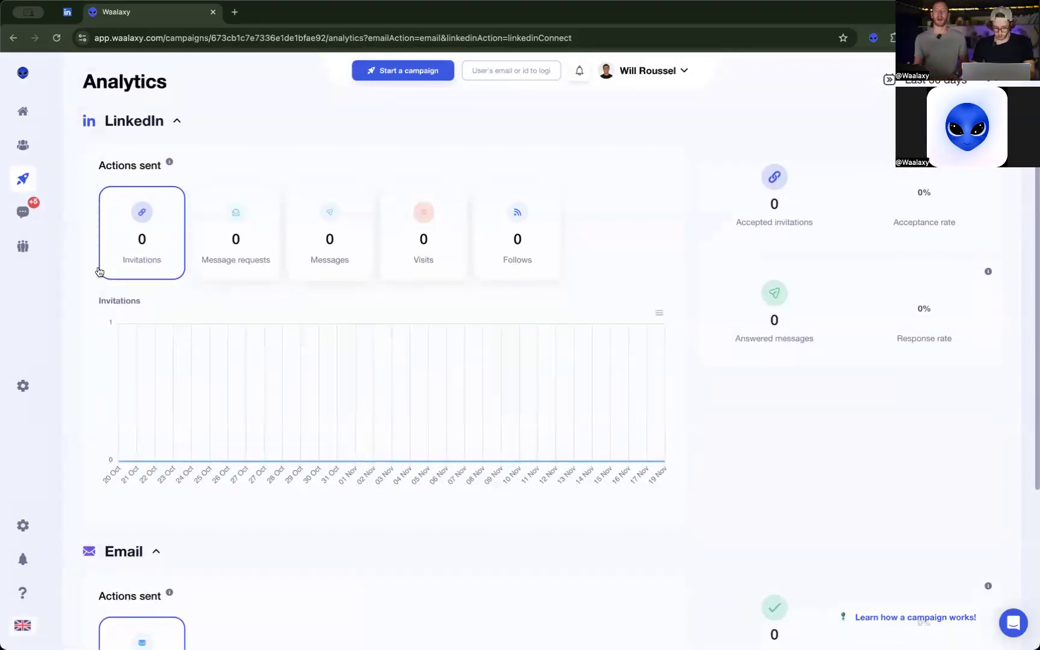
scroll(553, 253, "up", 5)
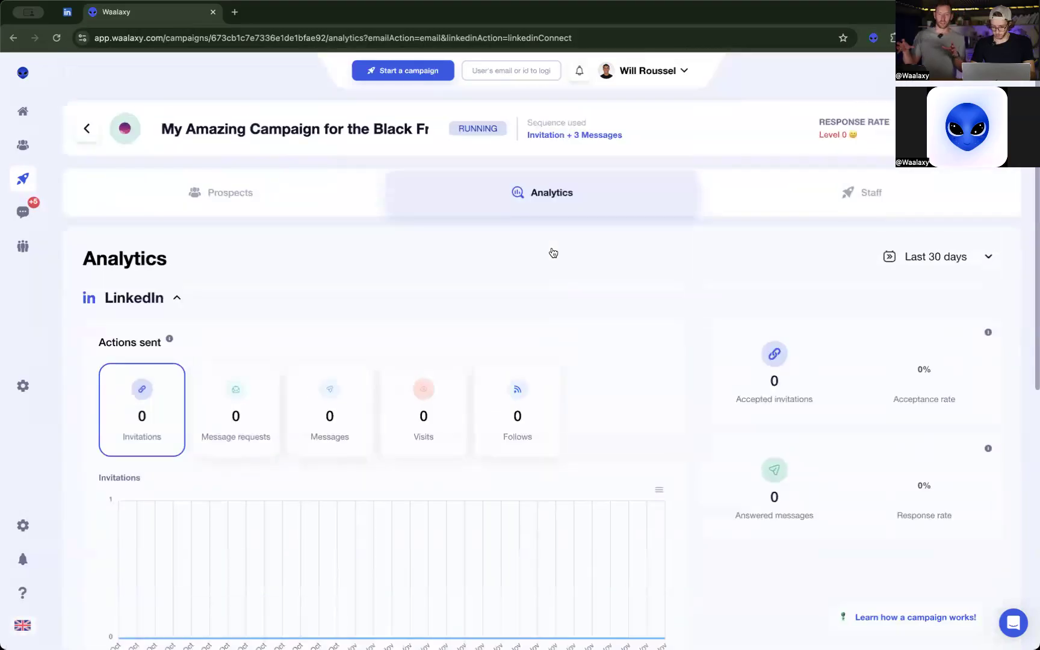
Open the other running campaign, "Invitation + 3 Messages", and examine its LinkedIn and email analytics.
left_click(23, 179)
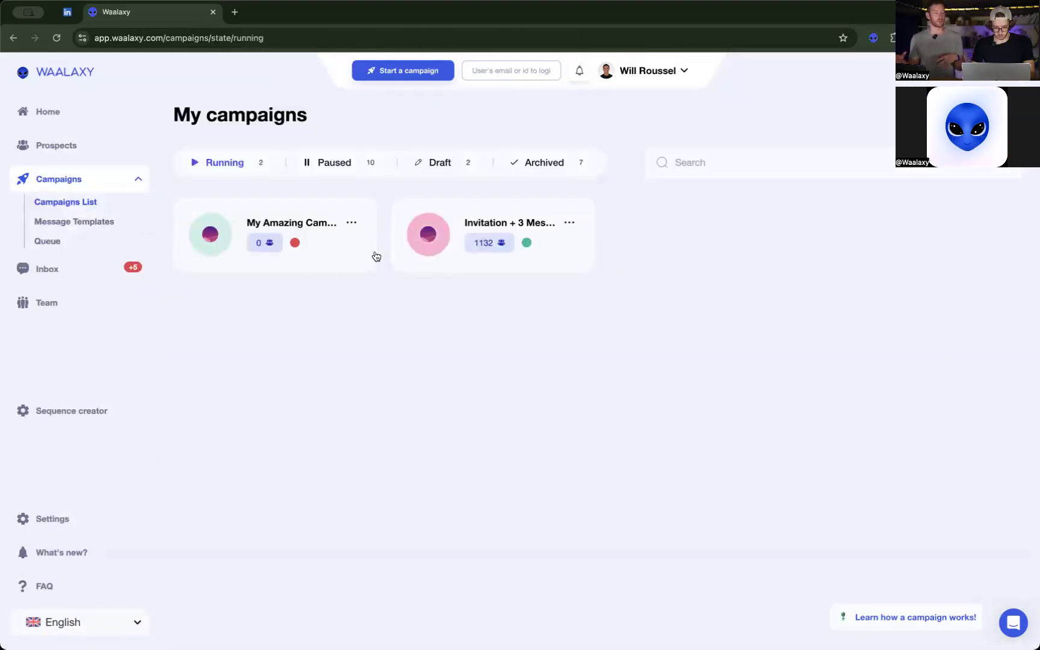
left_click(479, 226)
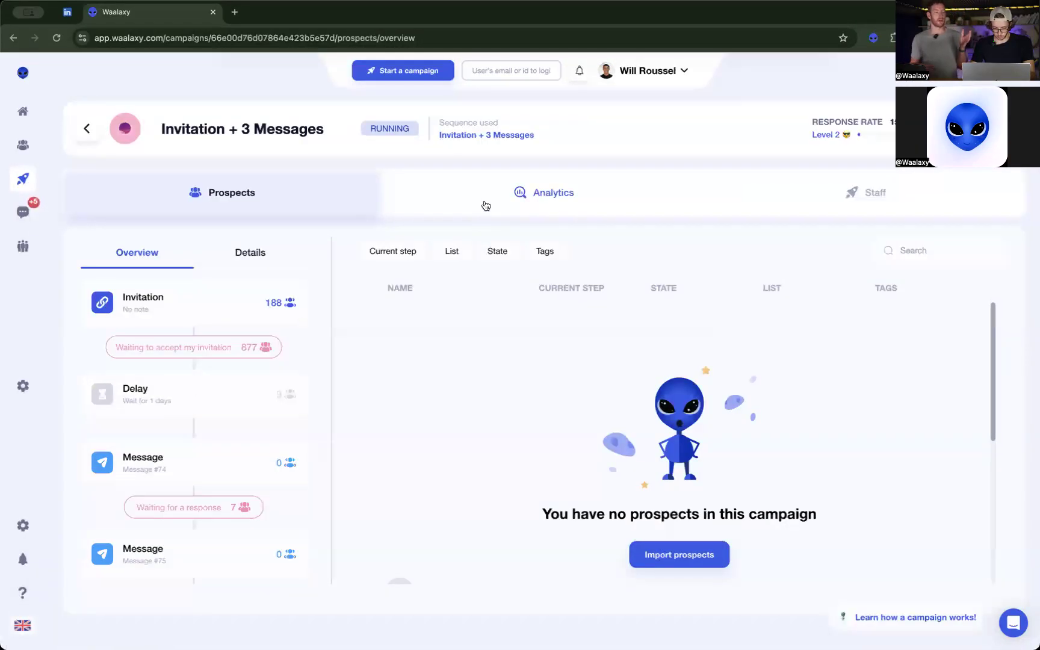
left_click(485, 205)
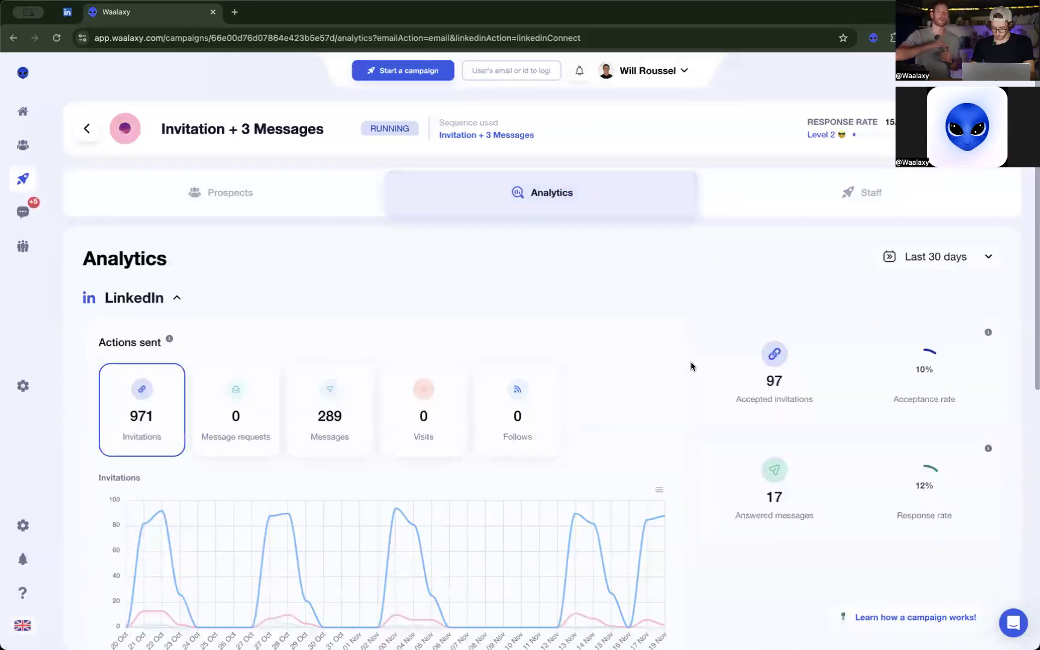
scroll(686, 365, "down", 3)
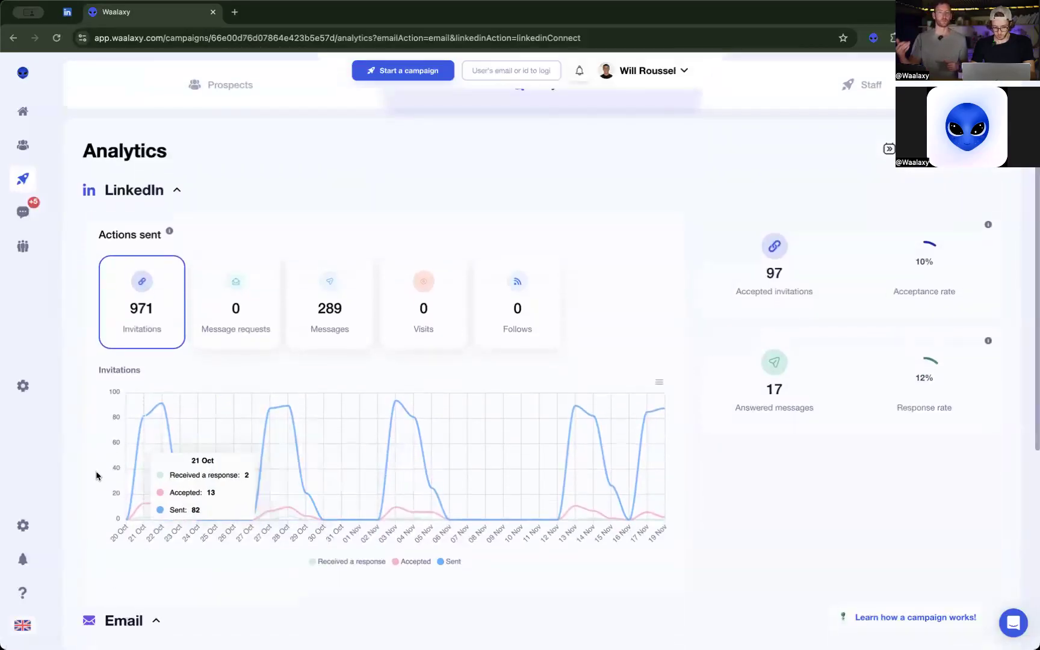
scroll(672, 521, "down", 1)
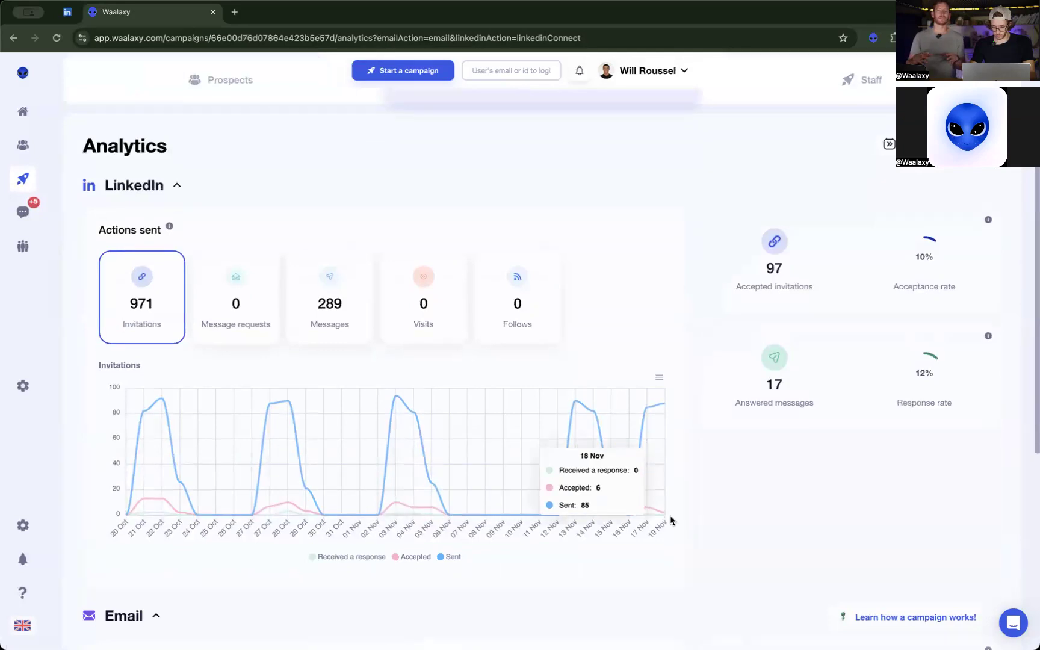
scroll(672, 521, "down", 8)
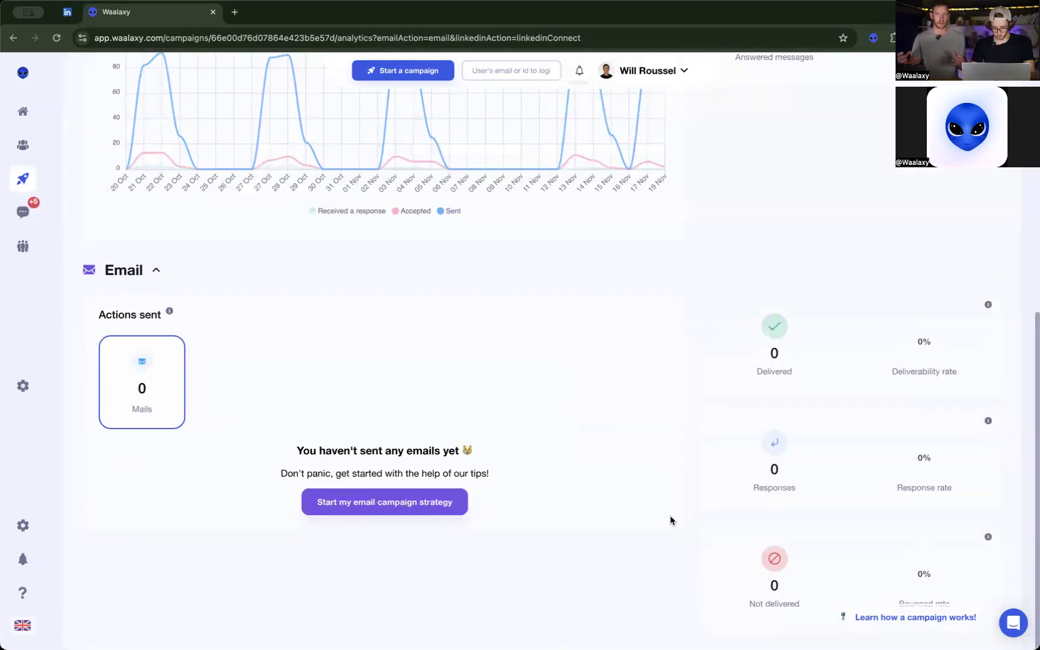
Go back to the Black Friday campaign from the campaigns list and view its analytics for the last 30 days.
left_click(26, 177)
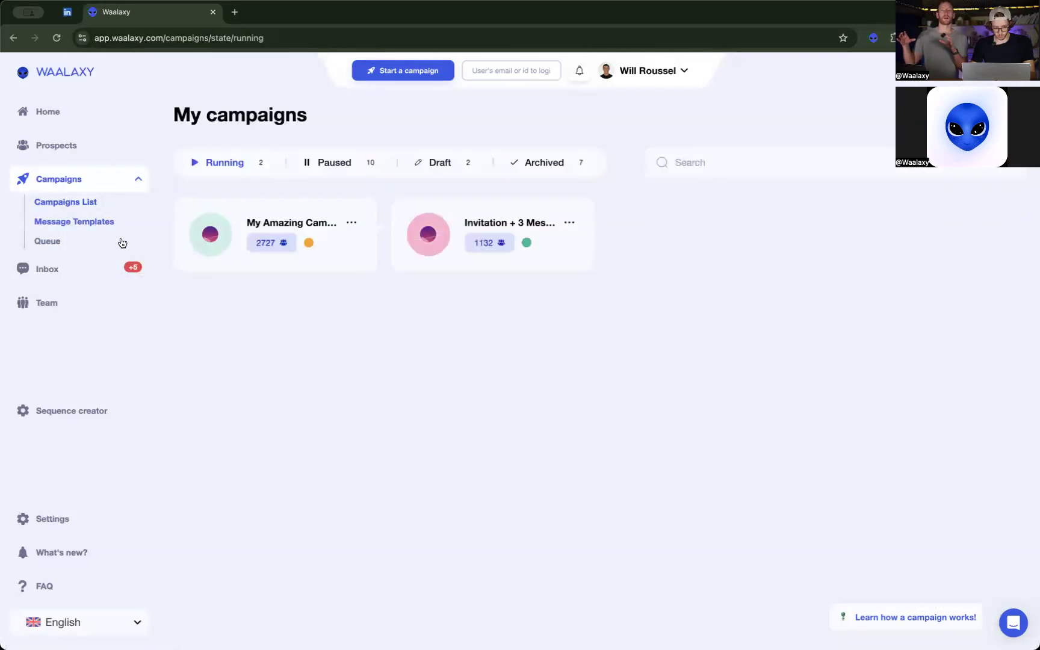
left_click(277, 221)
left_click(548, 201)
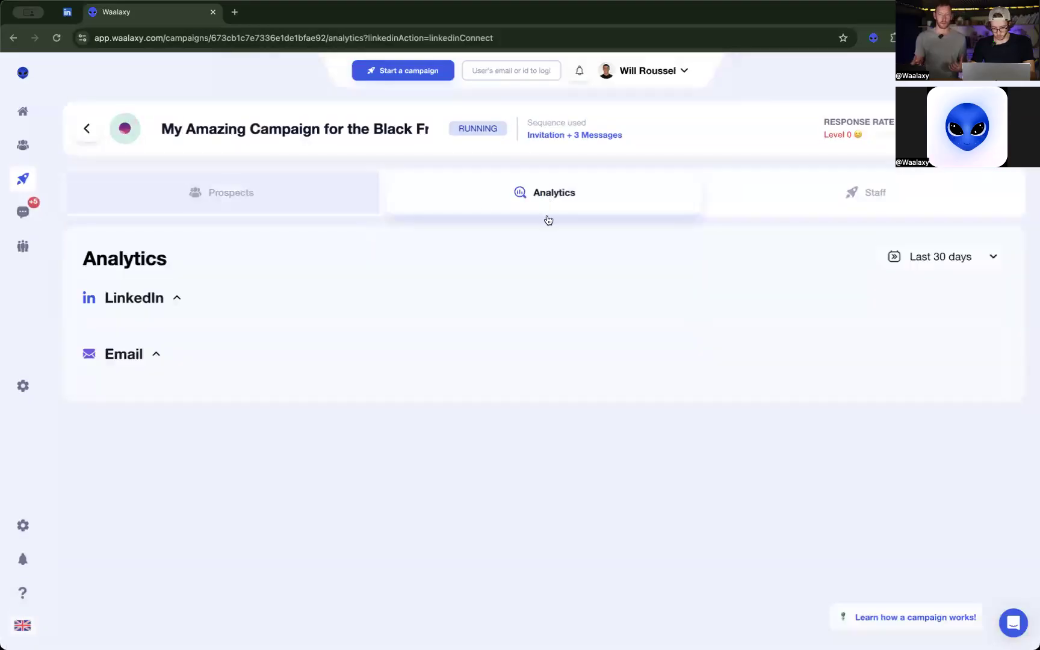
scroll(658, 366, "down", 2)
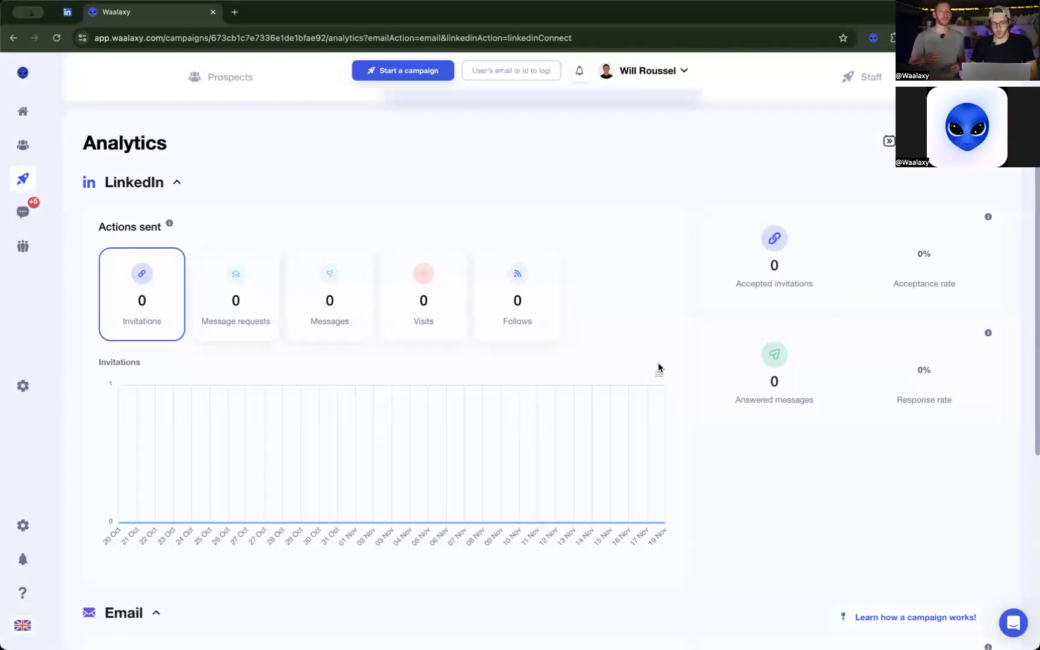
Check the queued LinkedIn actions and daily quotas, and reopen the Black Friday campaign's prospects overview.
mouse_move(27, 176)
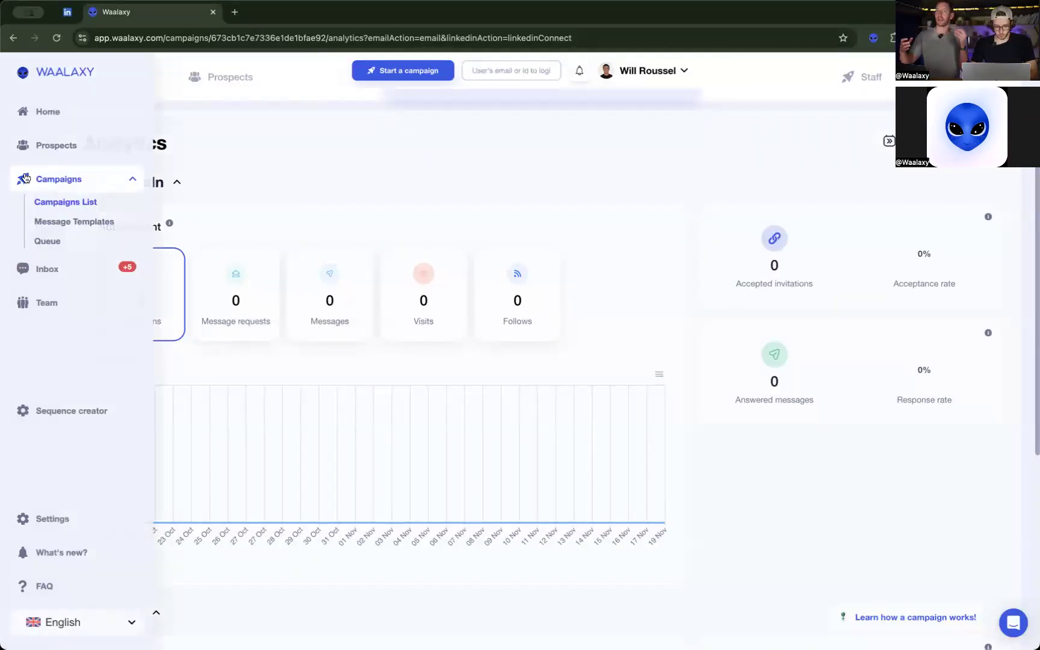
left_click(50, 242)
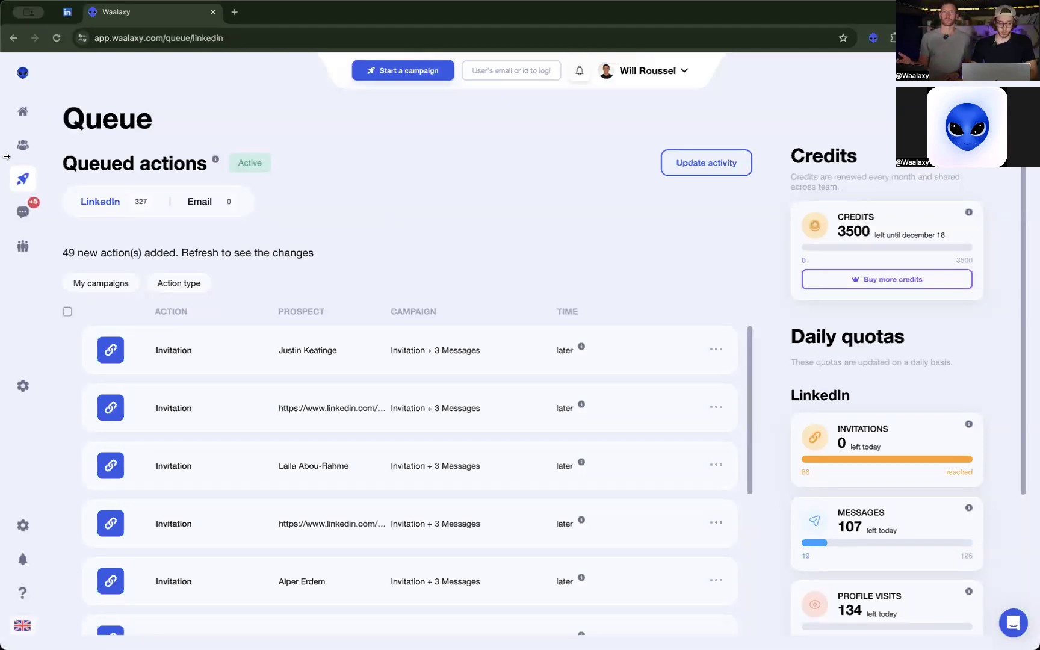
mouse_move(35, 184)
left_click(48, 202)
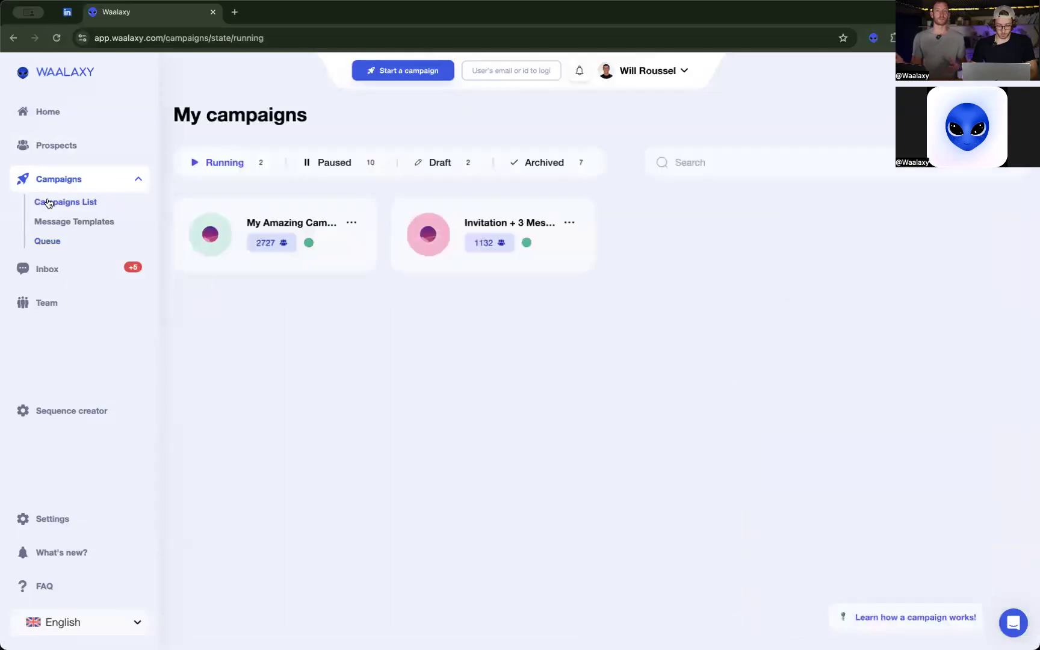
left_click(292, 222)
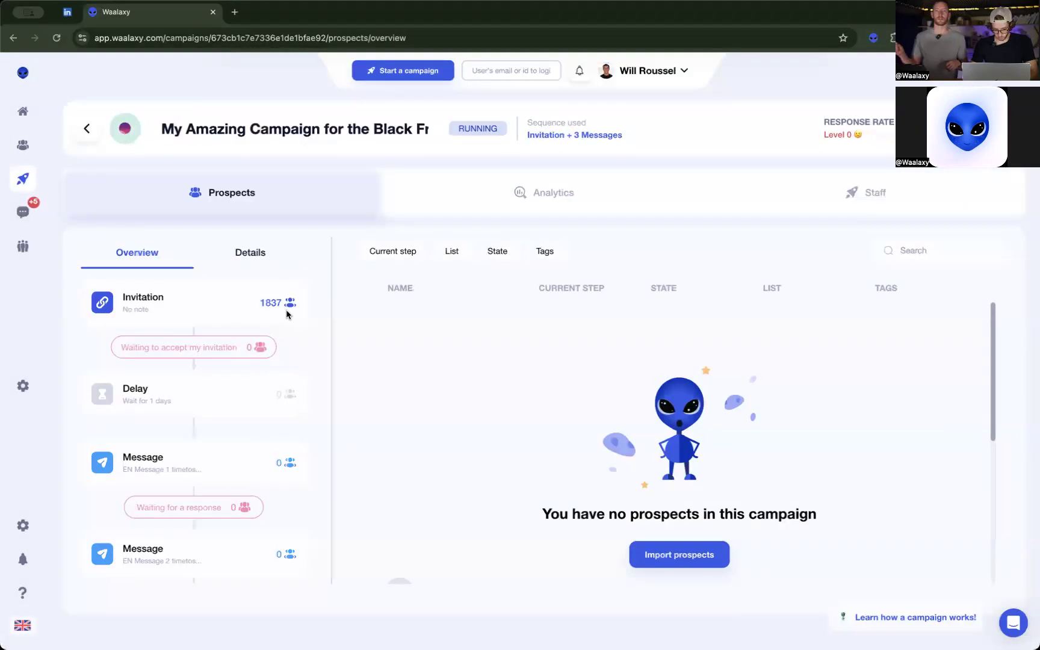
Open the running "Invitation + 3 Messages" campaign, examine its prospects overview by sequence step and the details view, and return to the campaigns list.
left_click(24, 184)
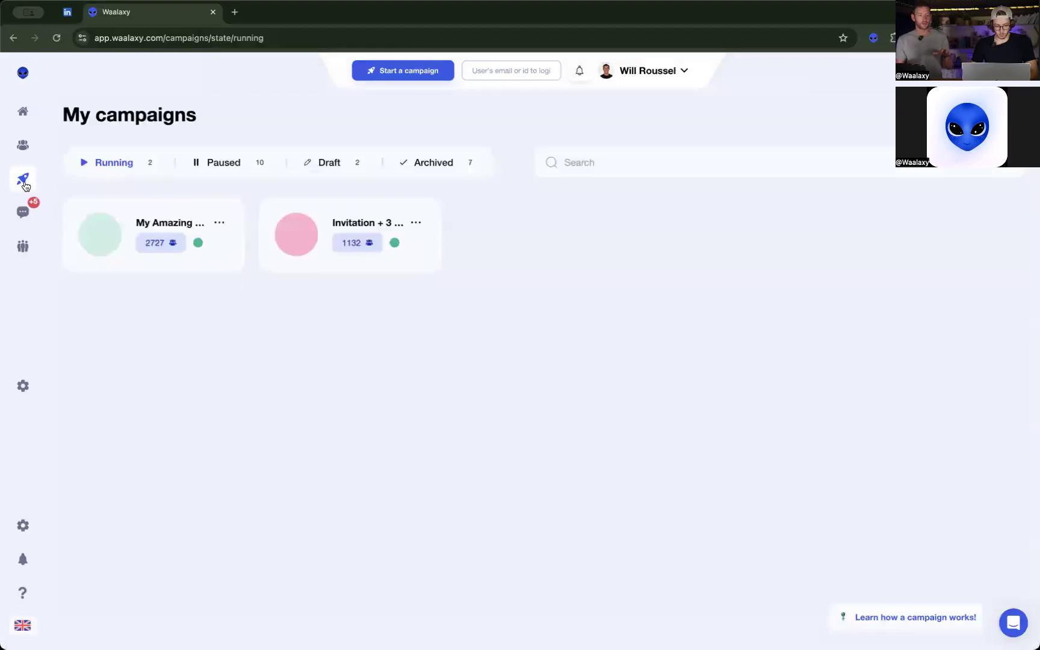
left_click(472, 218)
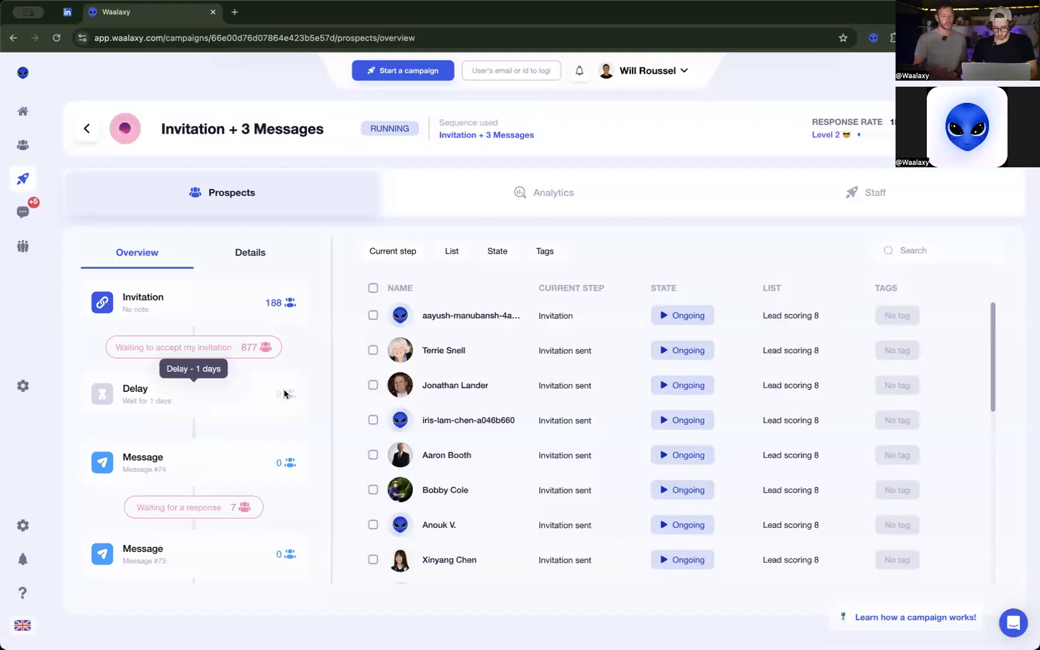
mouse_move(246, 354)
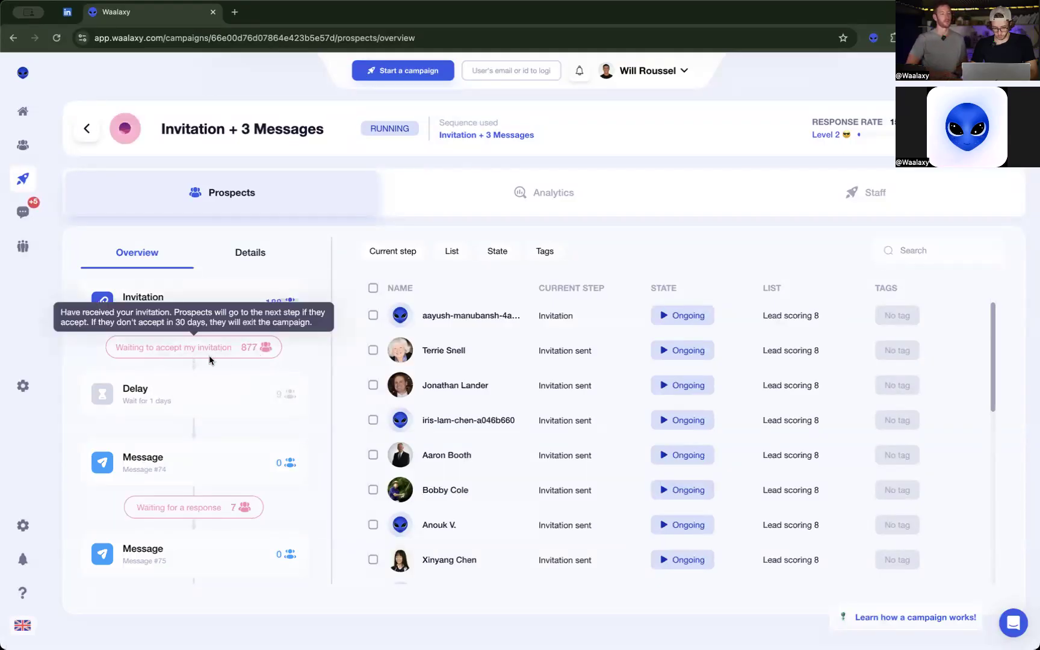
scroll(302, 369, "down", 1)
scroll(301, 369, "down", 5)
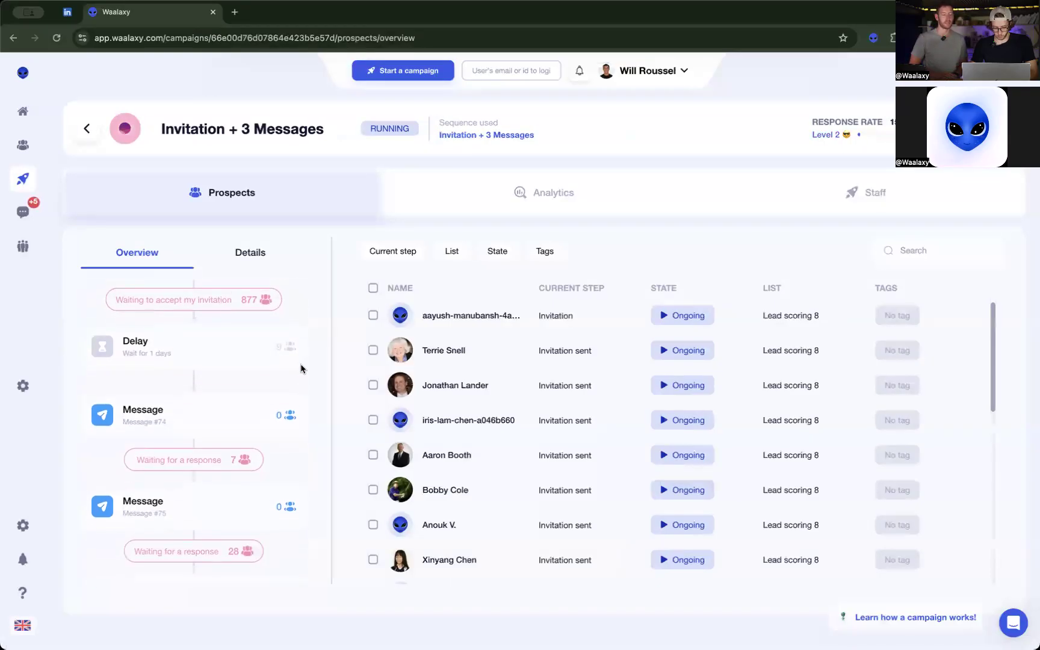
scroll(301, 369, "down", 1)
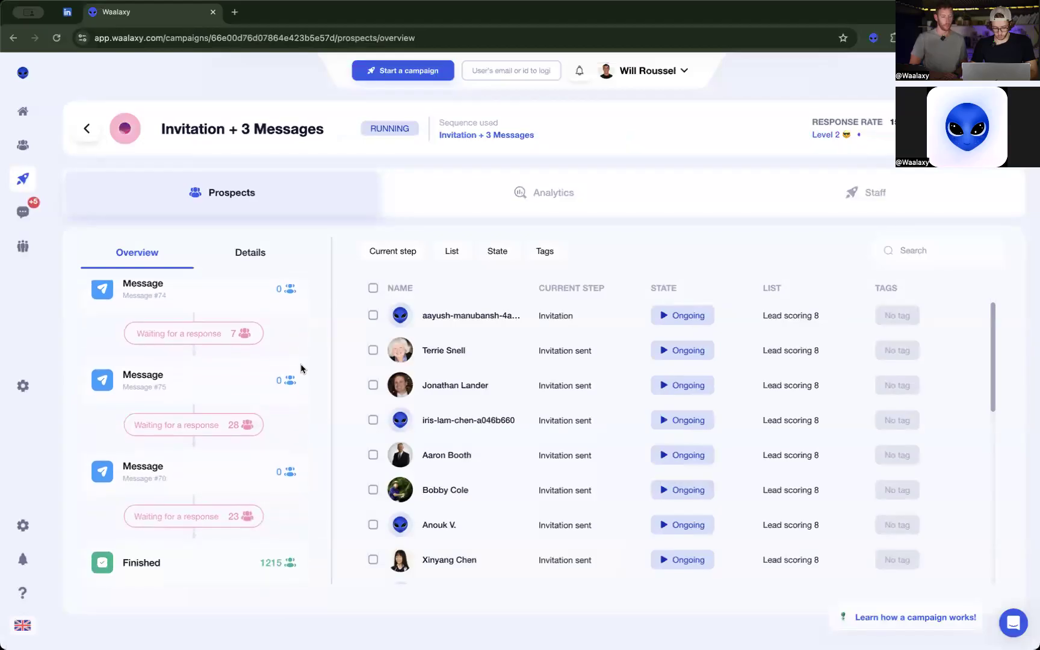
scroll(302, 369, "up", 7)
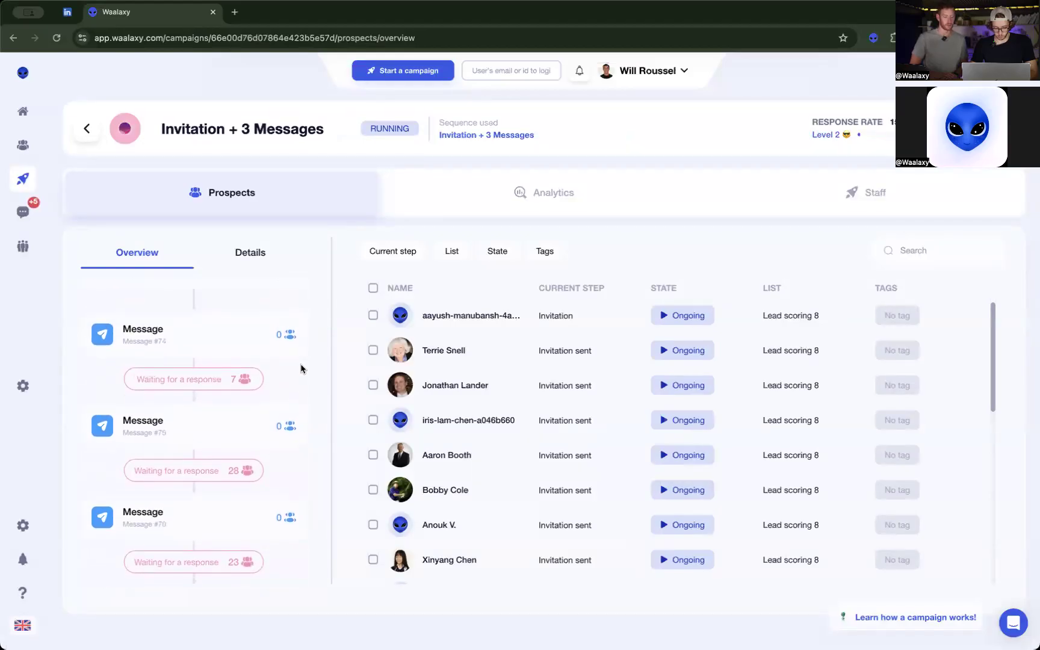
left_click(237, 260)
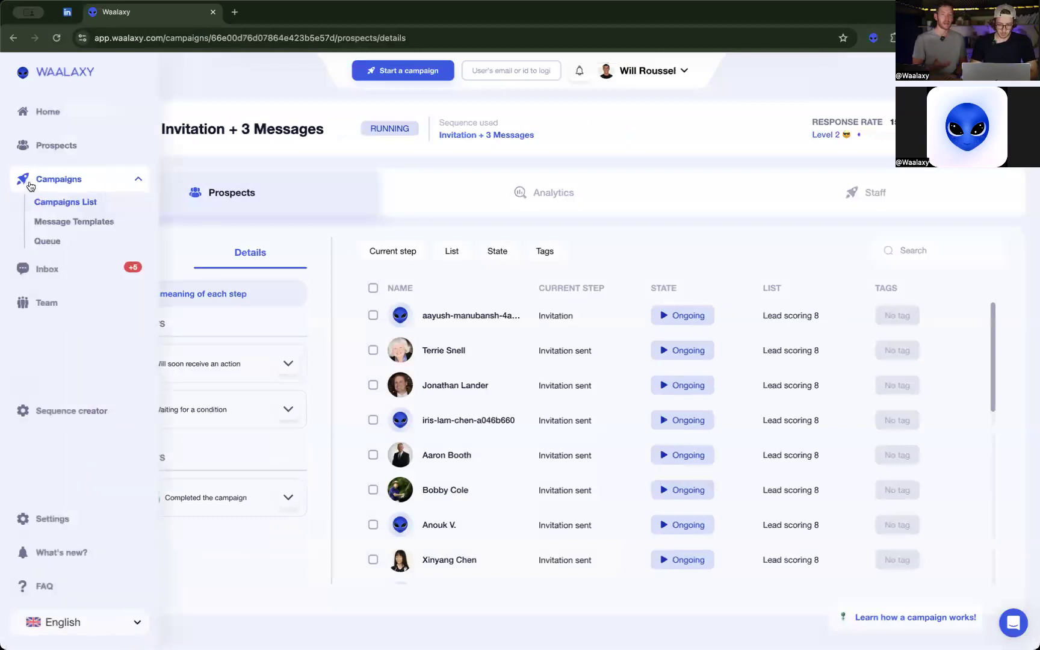
left_click(30, 186)
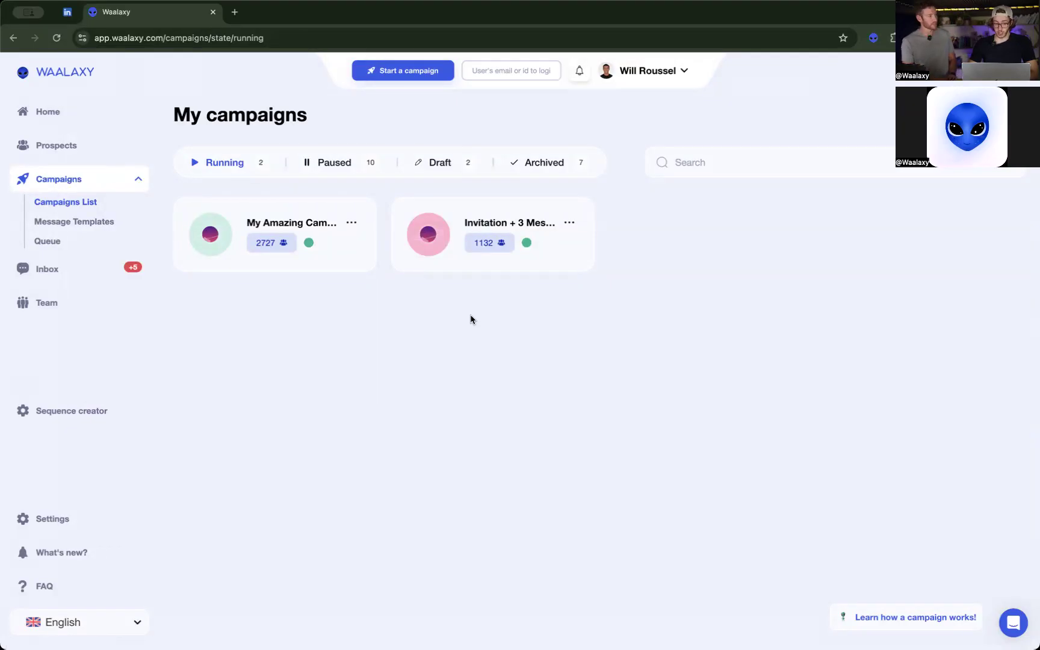
Open the inbox, filter the discussions to unread ones, and view the first and fourth conversations.
left_click(83, 276)
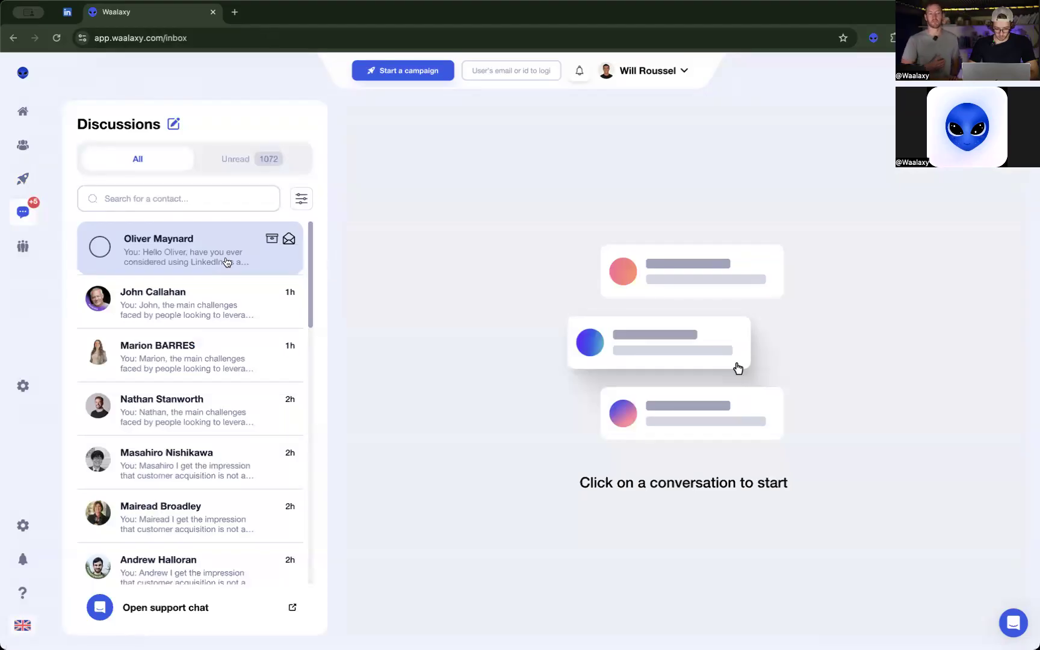
scroll(226, 262, "down", 3)
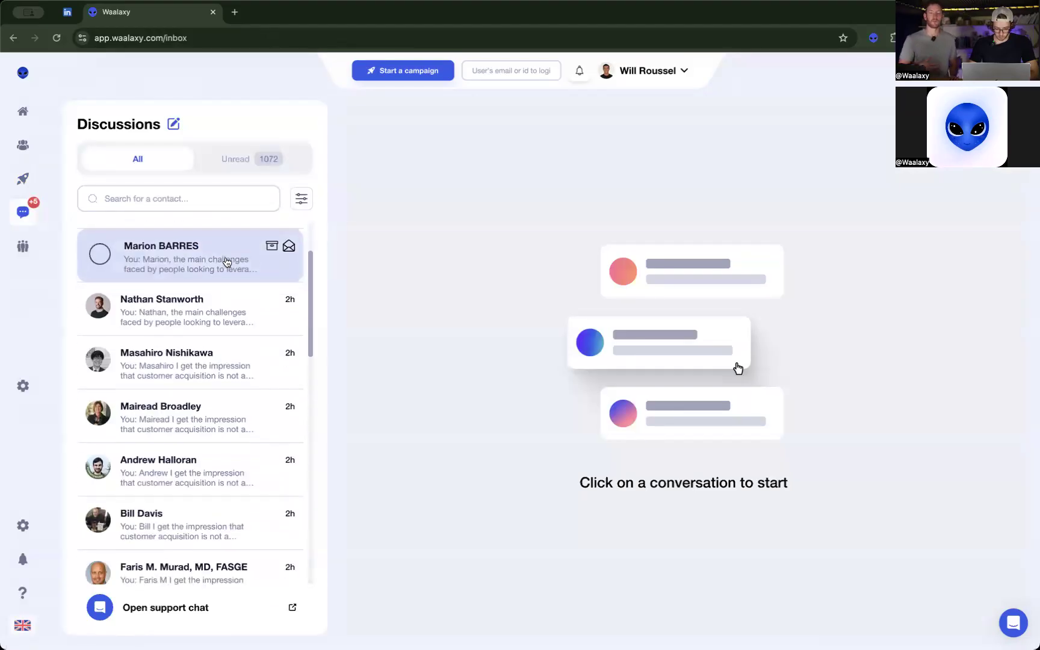
left_click(234, 151)
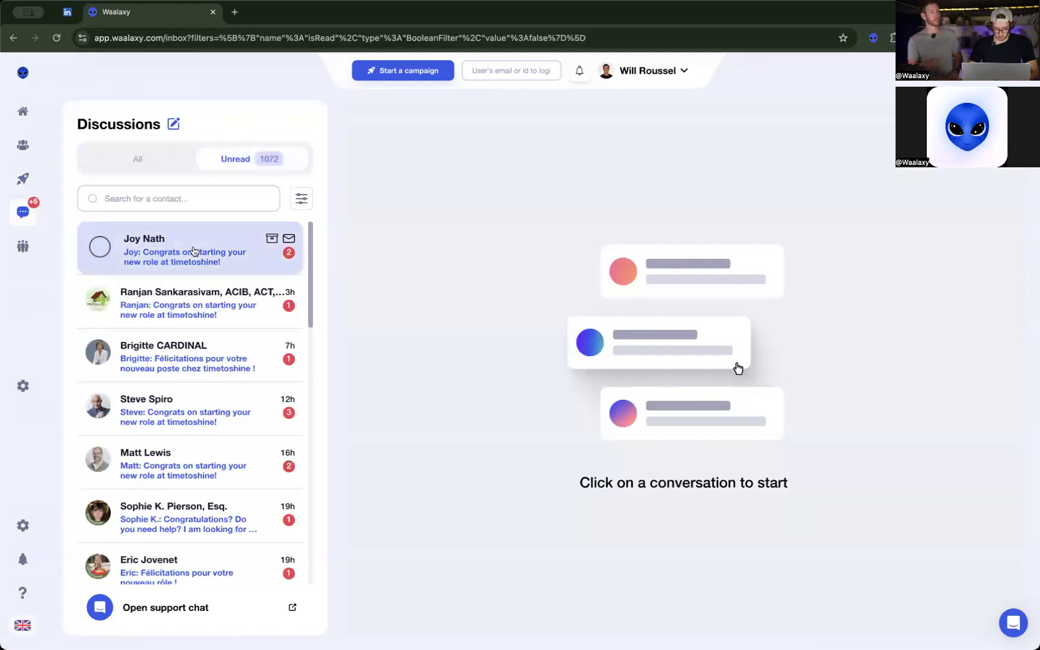
left_click(193, 251)
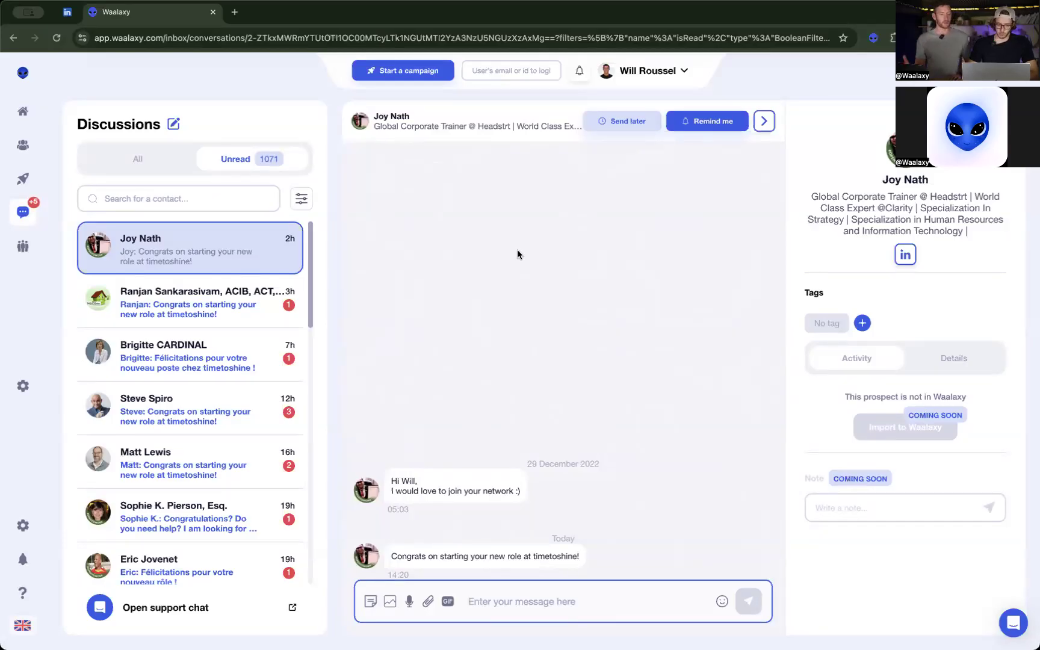
left_click(196, 415)
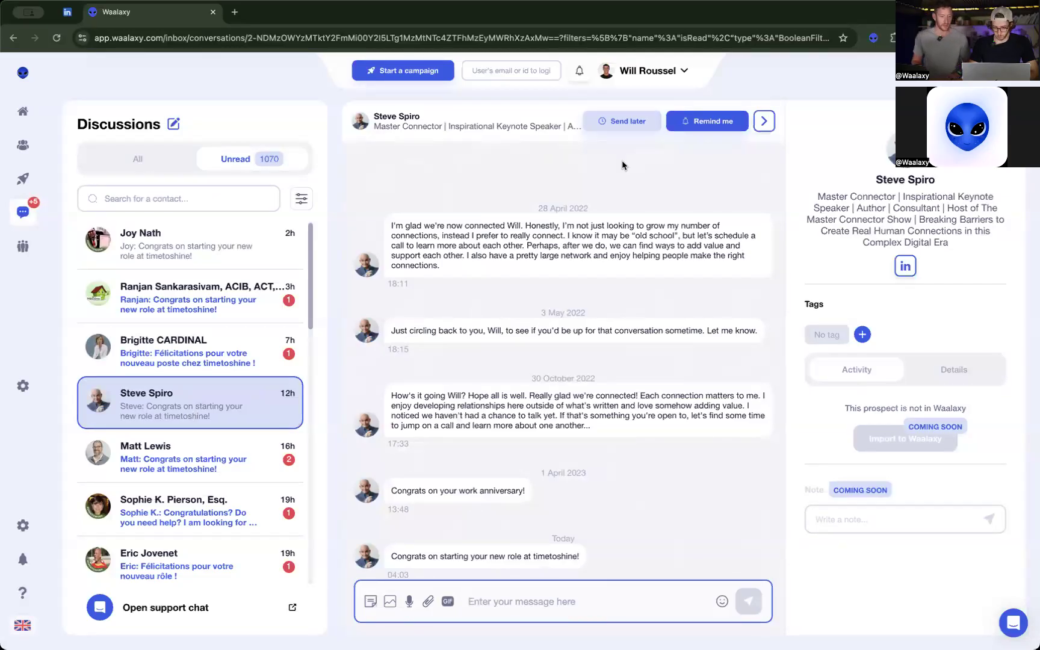
Start scheduling a message for later in the open conversation with the text "My amazing message".
left_click(631, 127)
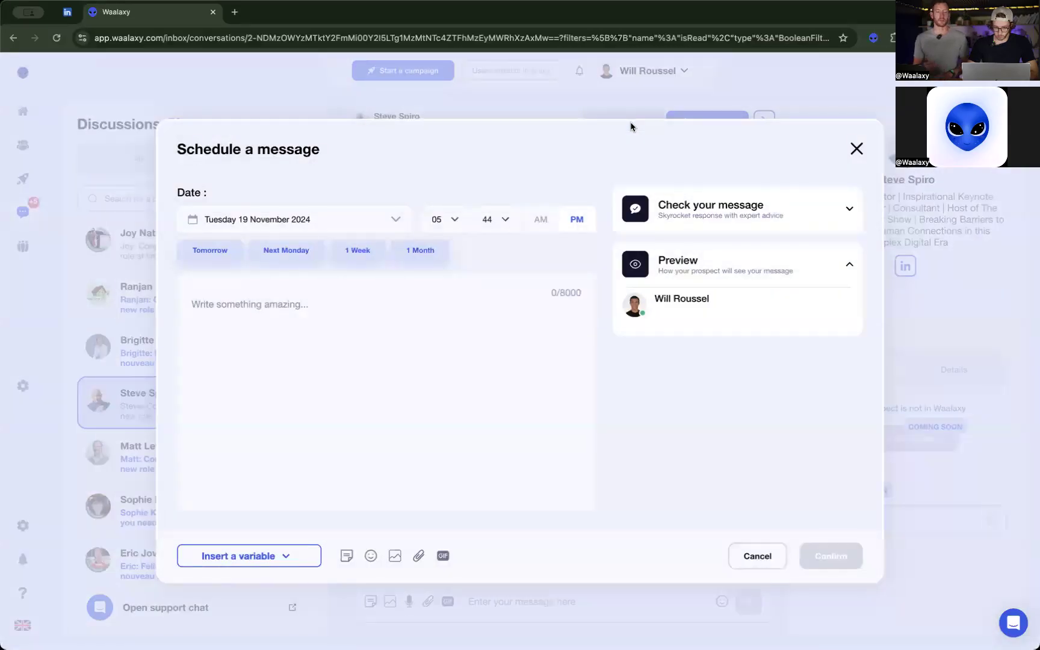
left_click(377, 349)
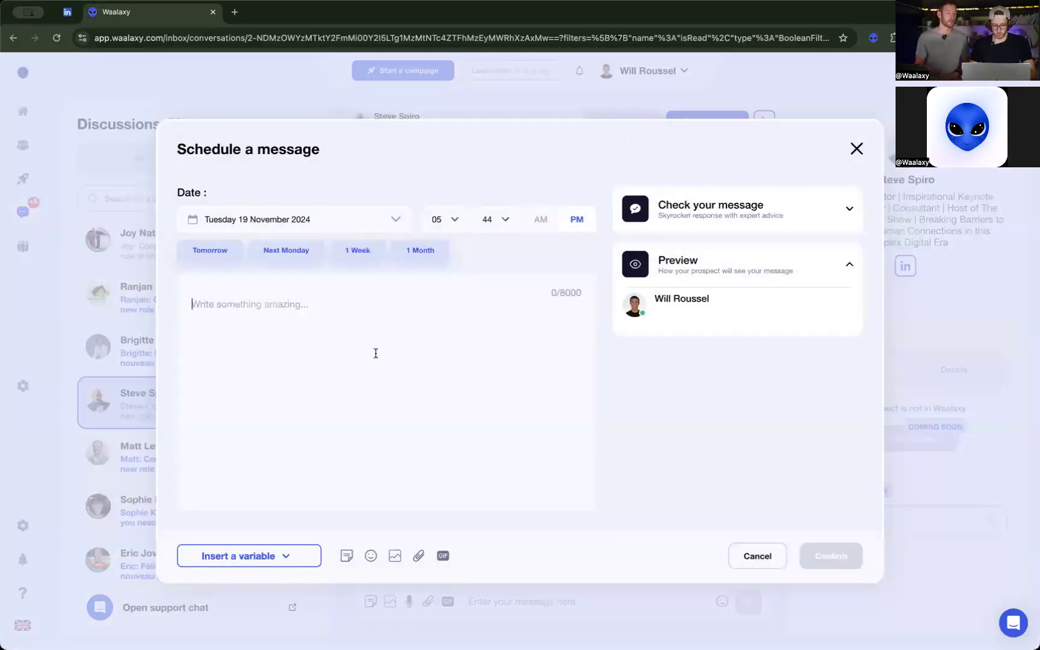
type("My amazi")
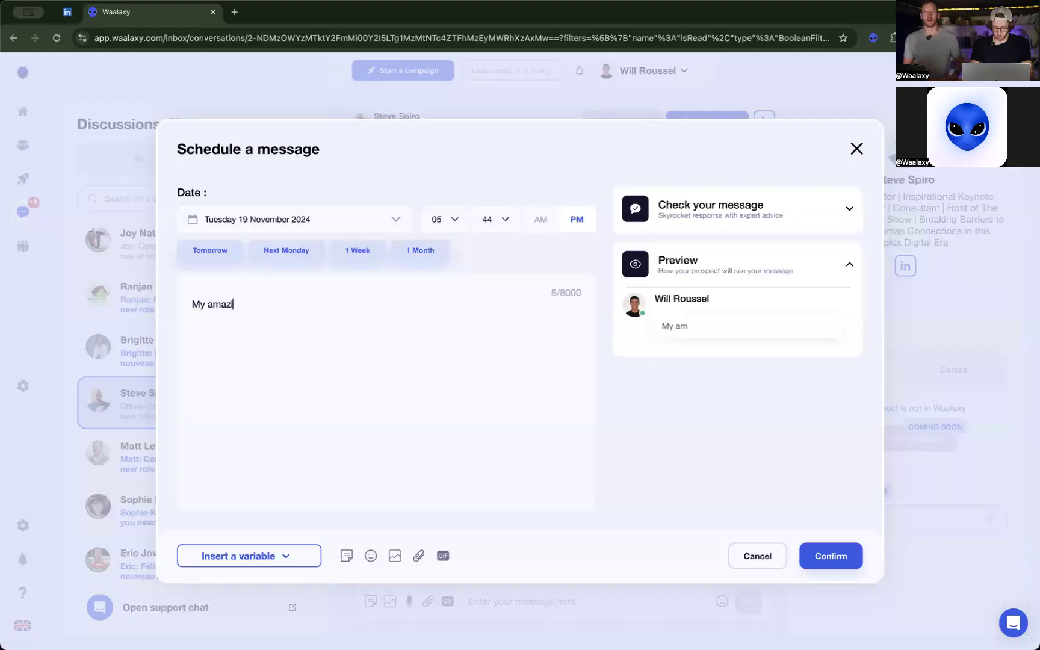
type("ng message")
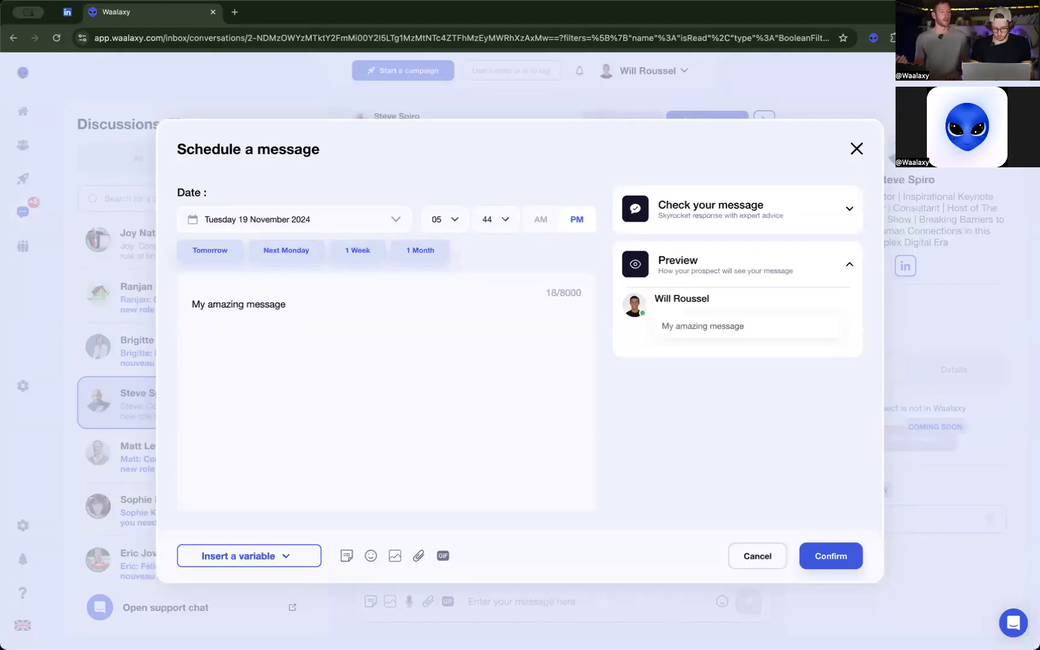
type(" fo")
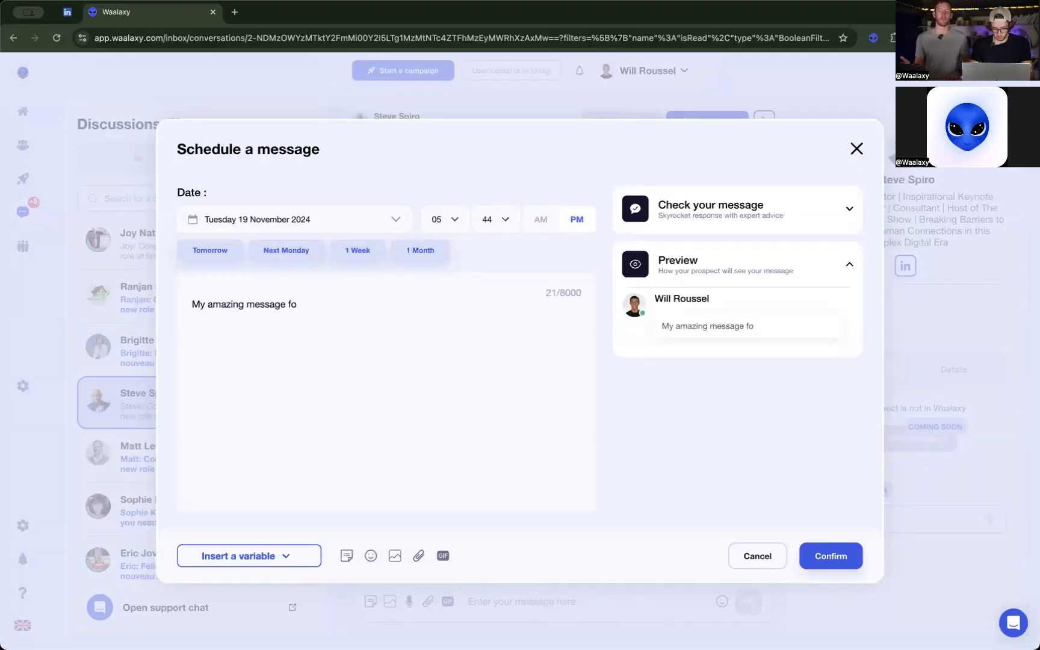
key("BackSpace")
key("BackSpace")
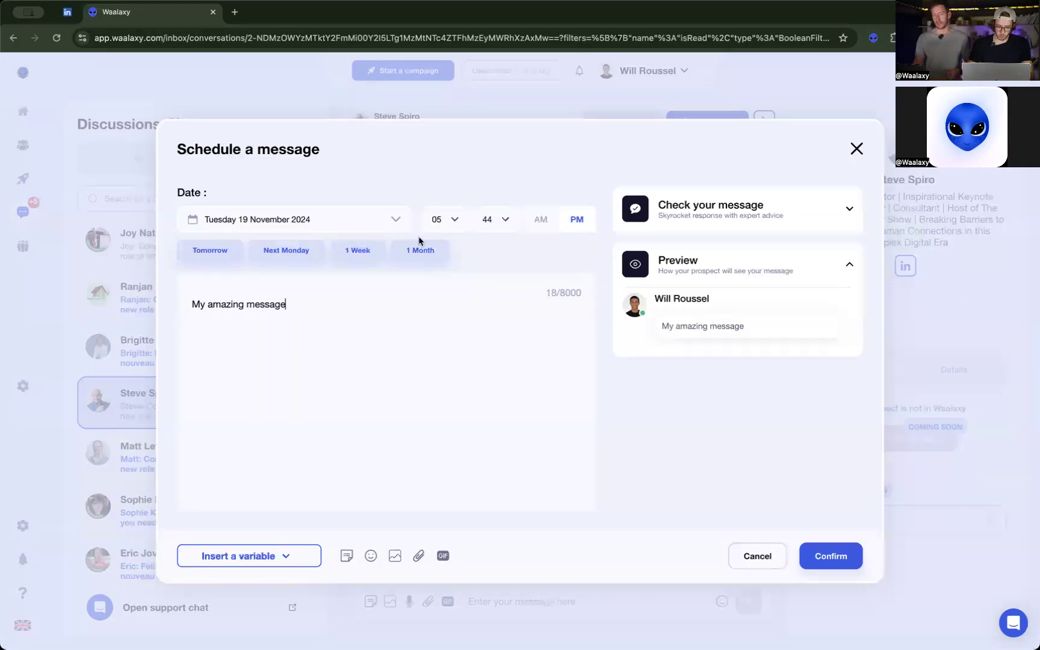
Set the scheduled message's date to Saturday 28 December 2024 and discard the draft without scheduling it.
left_click(350, 230)
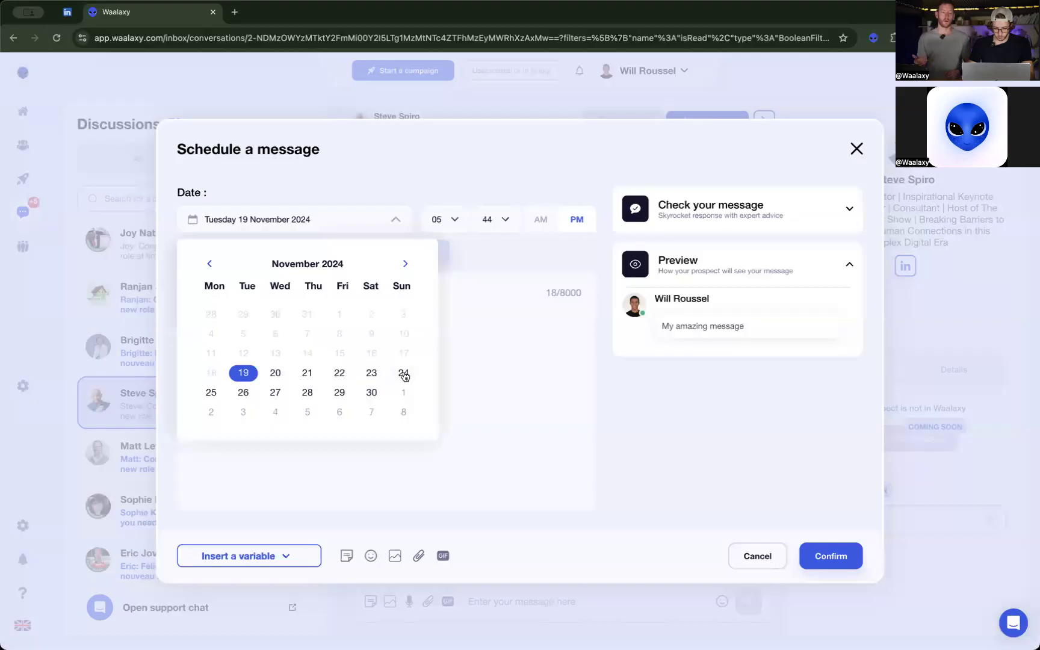
left_click(405, 264)
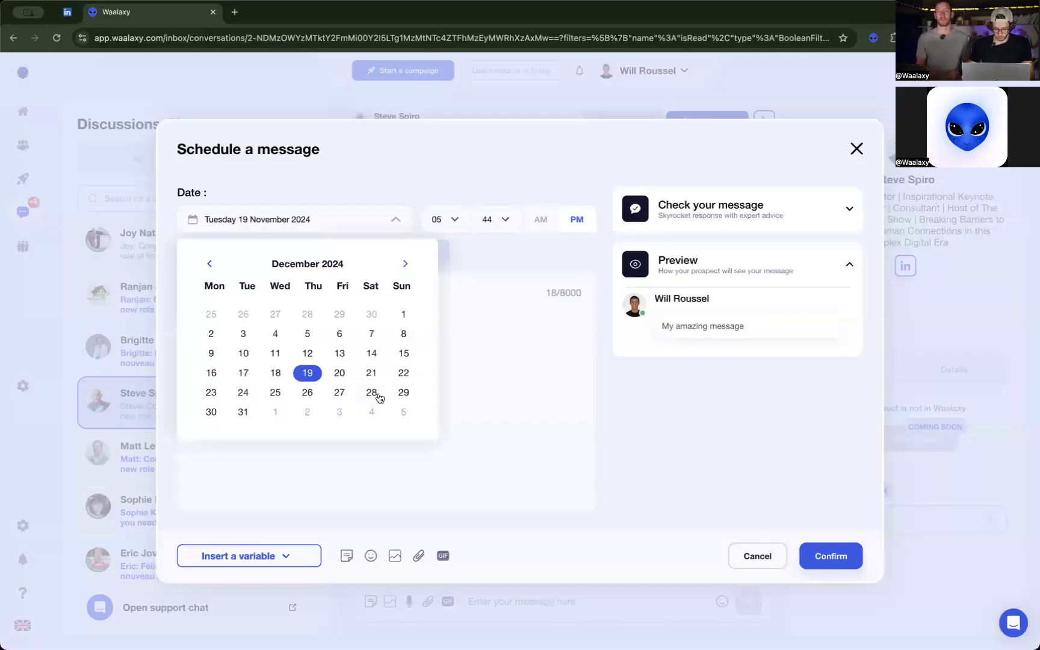
left_click(373, 393)
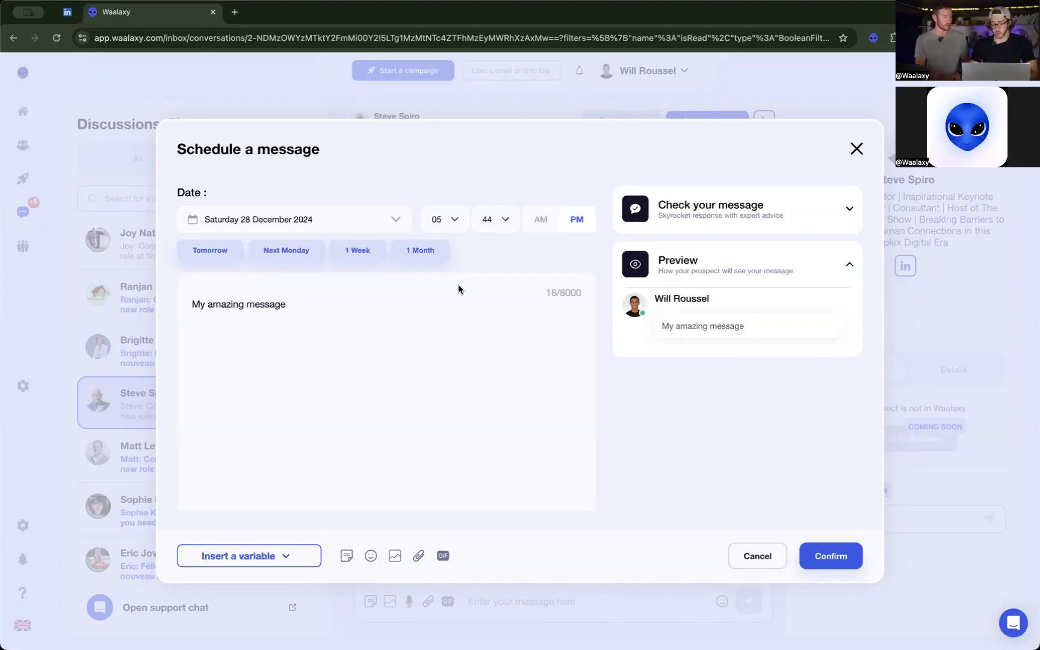
left_click(856, 149)
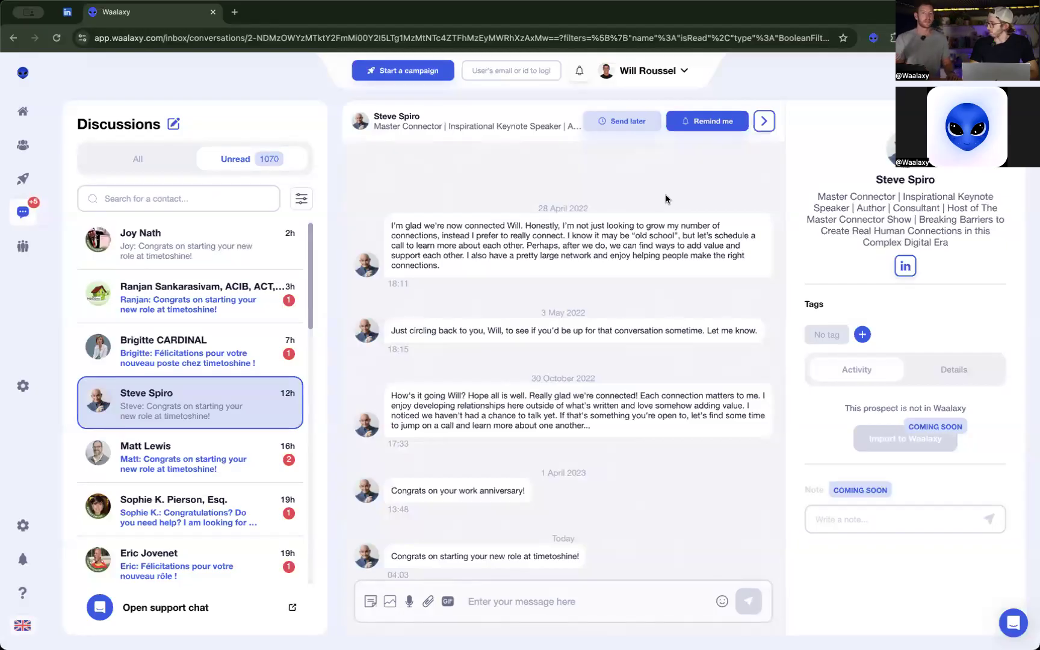
Create a saved reply named "Templates" with the text "This is my brand new template!".
left_click(371, 602)
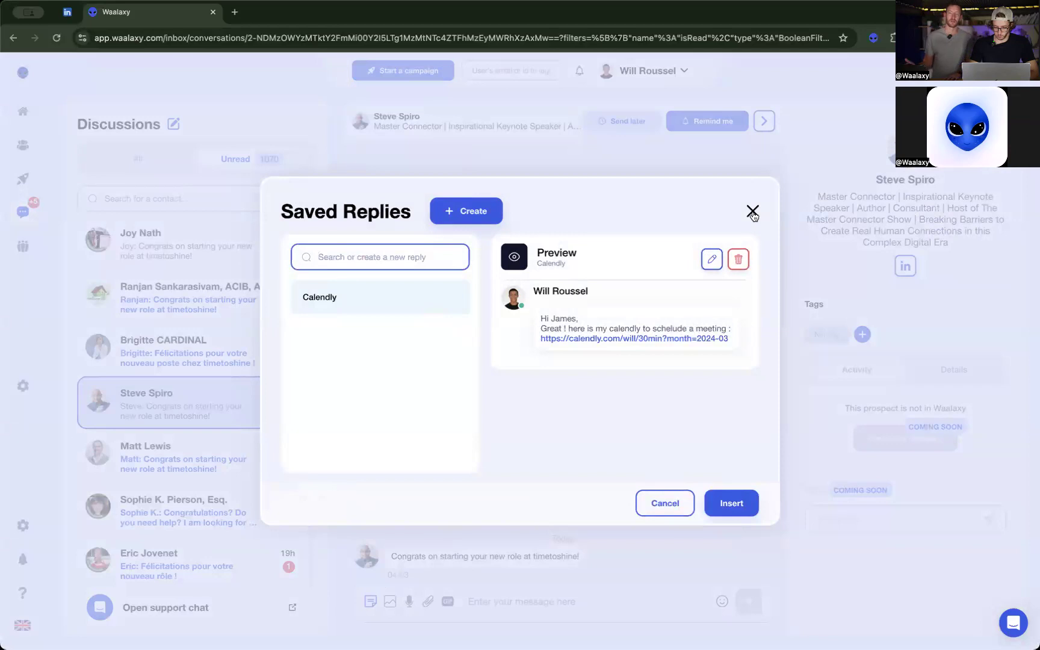
left_click(473, 211)
left_click(430, 260)
type("This is my brand new template!")
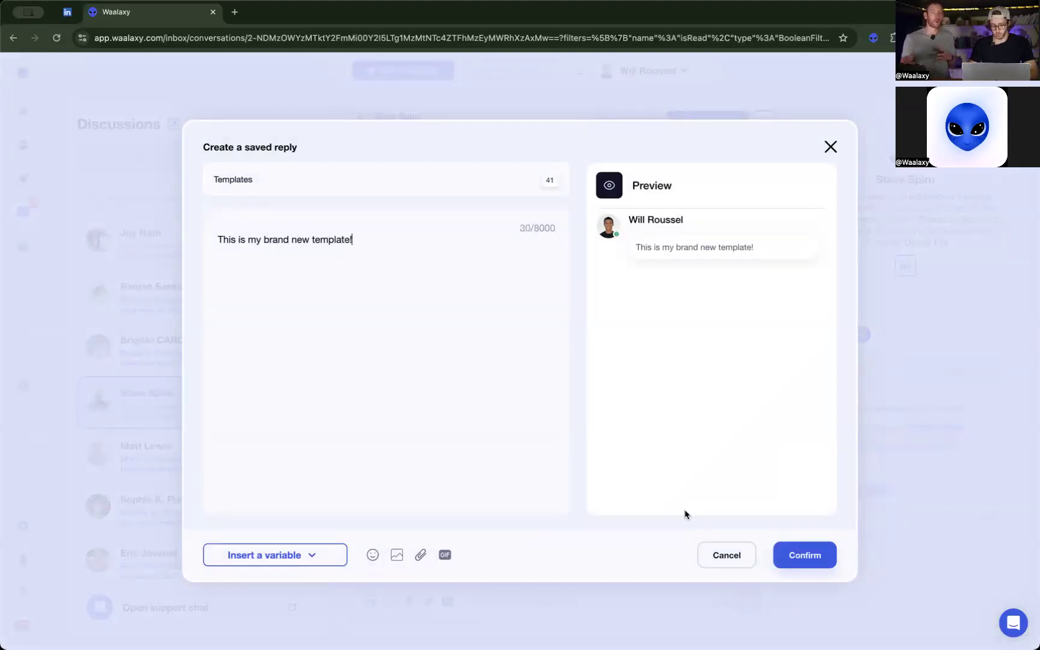
Search GIFs for "black friday", add the red neon Black Friday GIF to the saved reply, save it and return to the conversation.
left_click(445, 554)
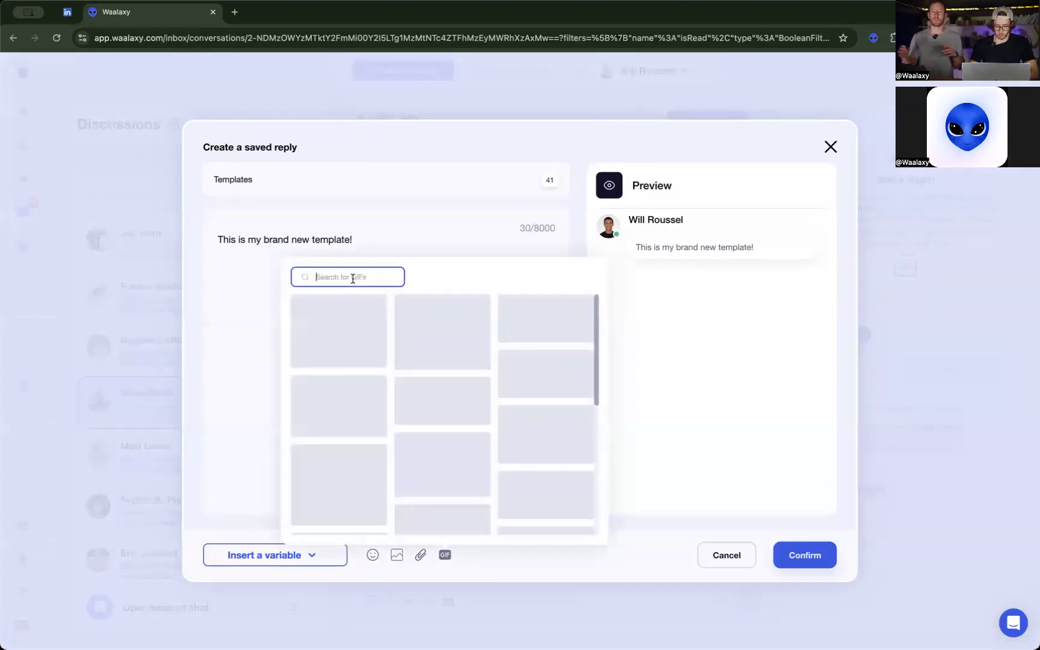
type("black friday")
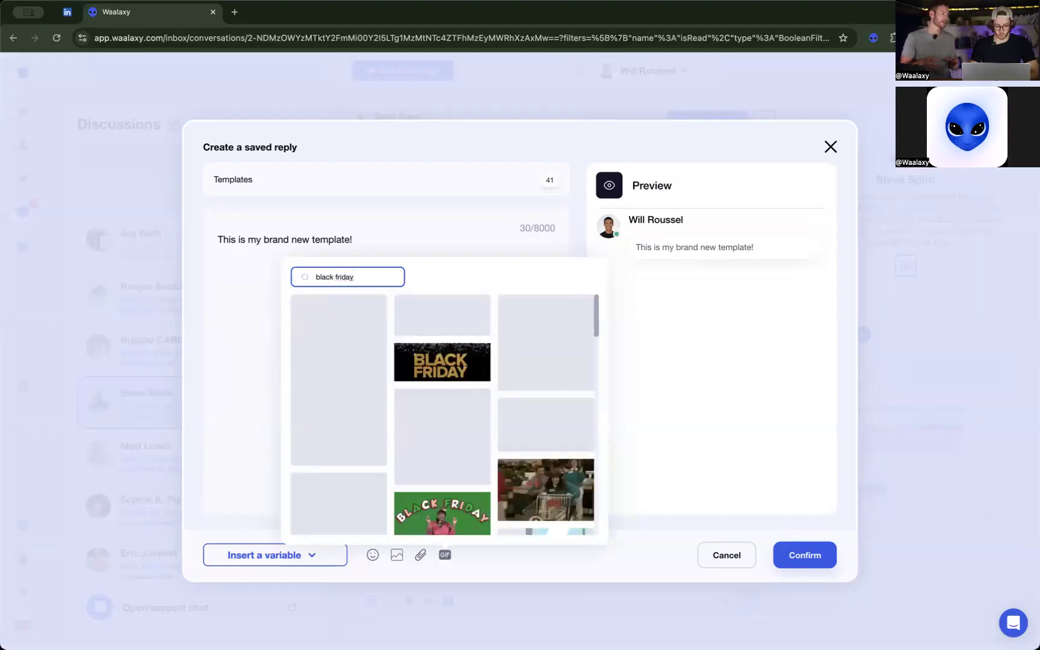
left_click(428, 313)
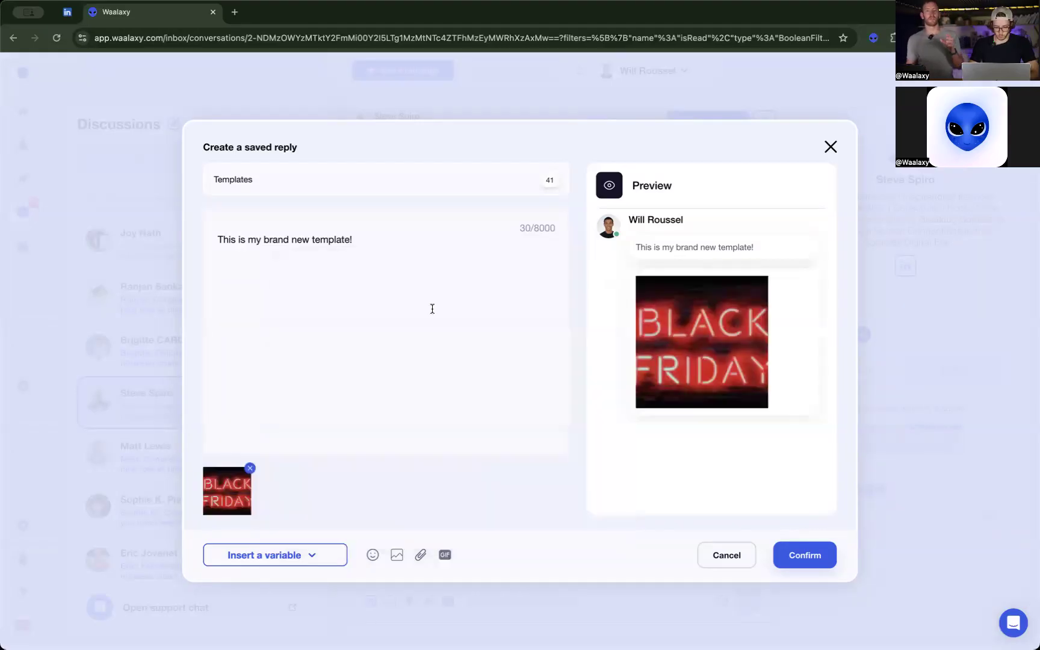
left_click(797, 554)
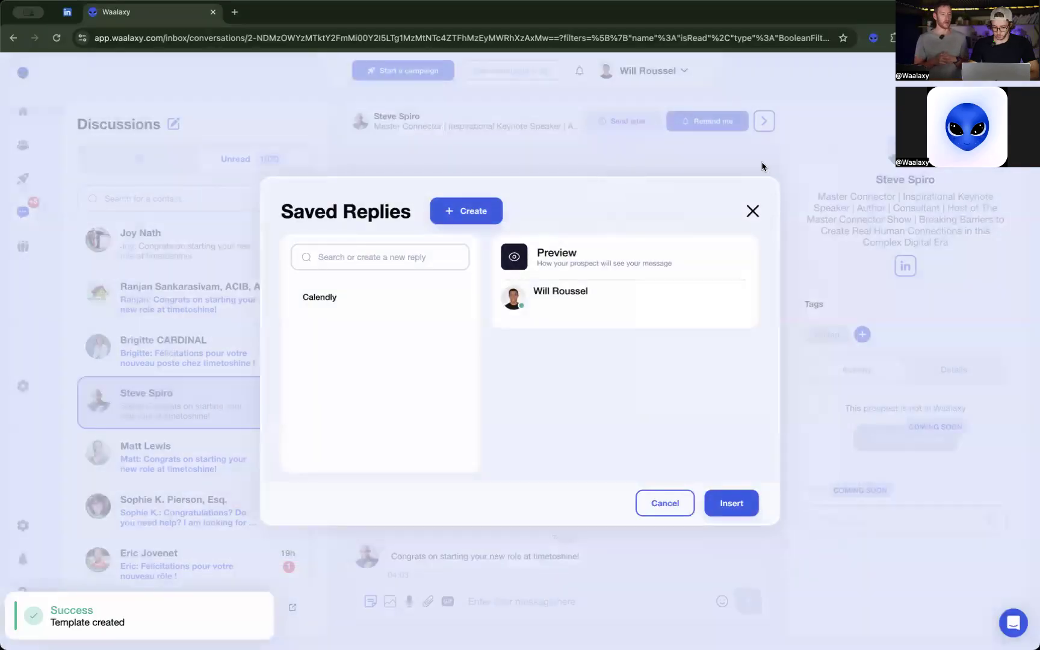
left_click(752, 211)
left_click(371, 600)
left_click(438, 595)
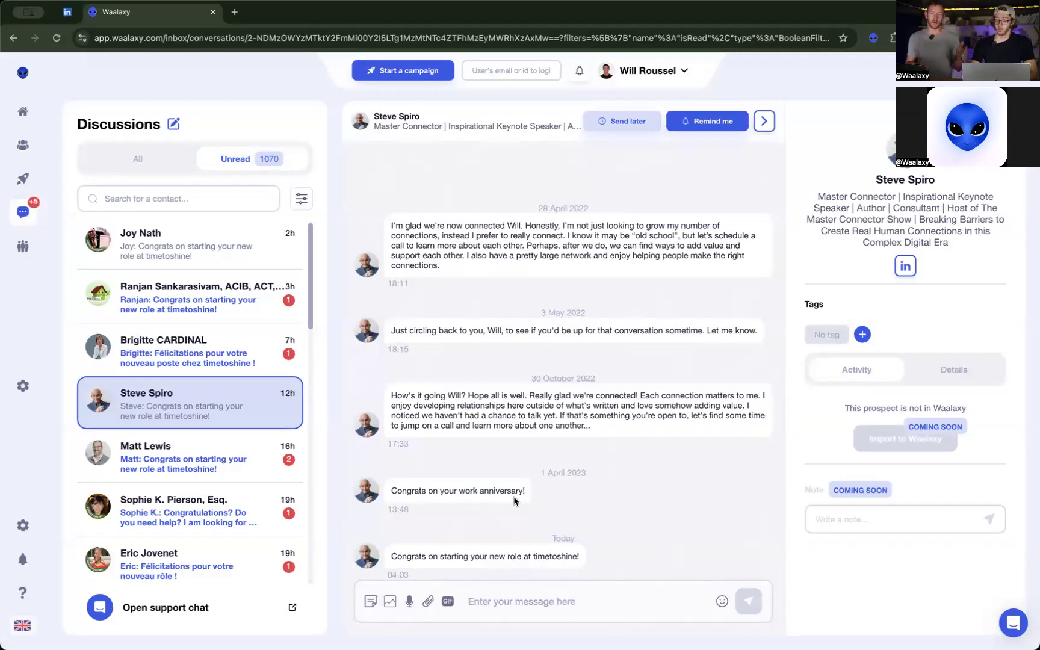
Switch to LinkedIn messaging, view the Waalaxy templates from the conversation below the sponsored one, and filter the conversations to unread.
left_click(67, 13)
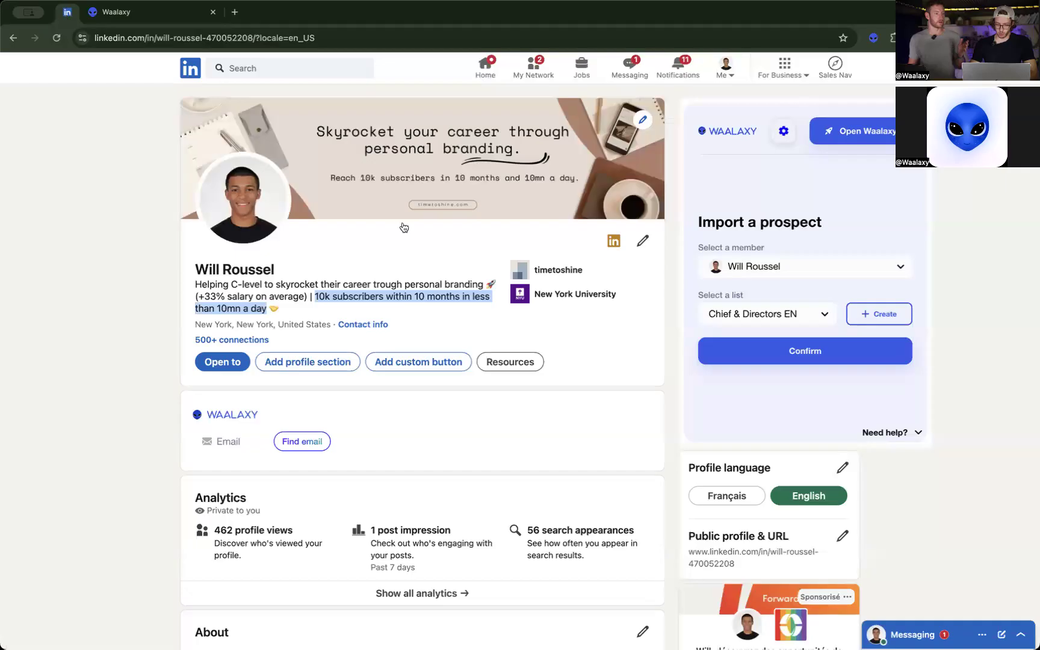
left_click(629, 67)
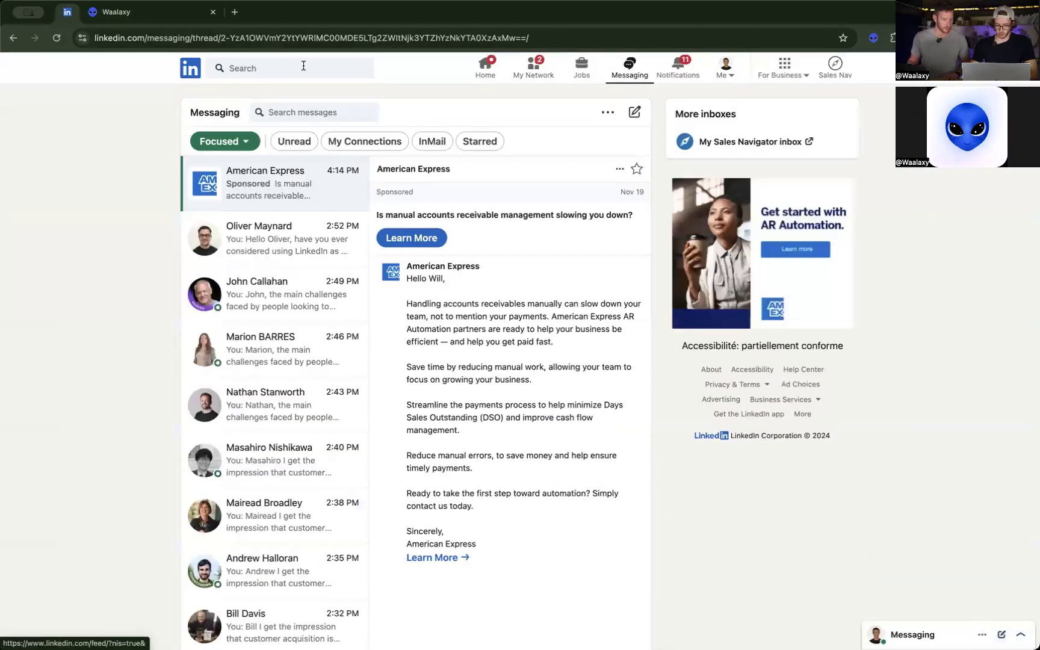
left_click(282, 223)
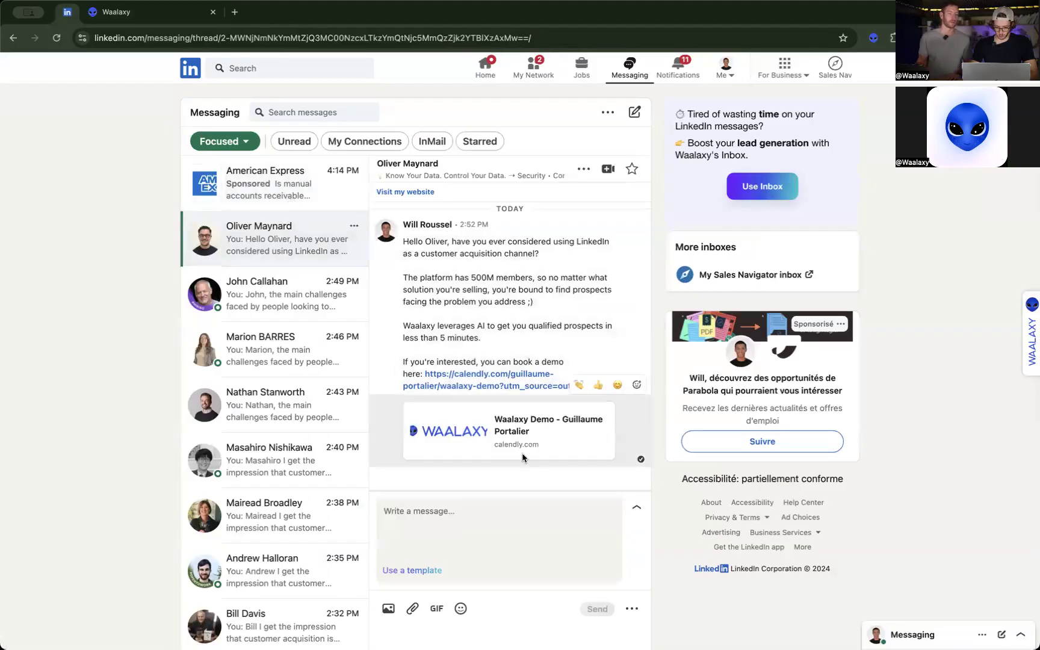
left_click(421, 572)
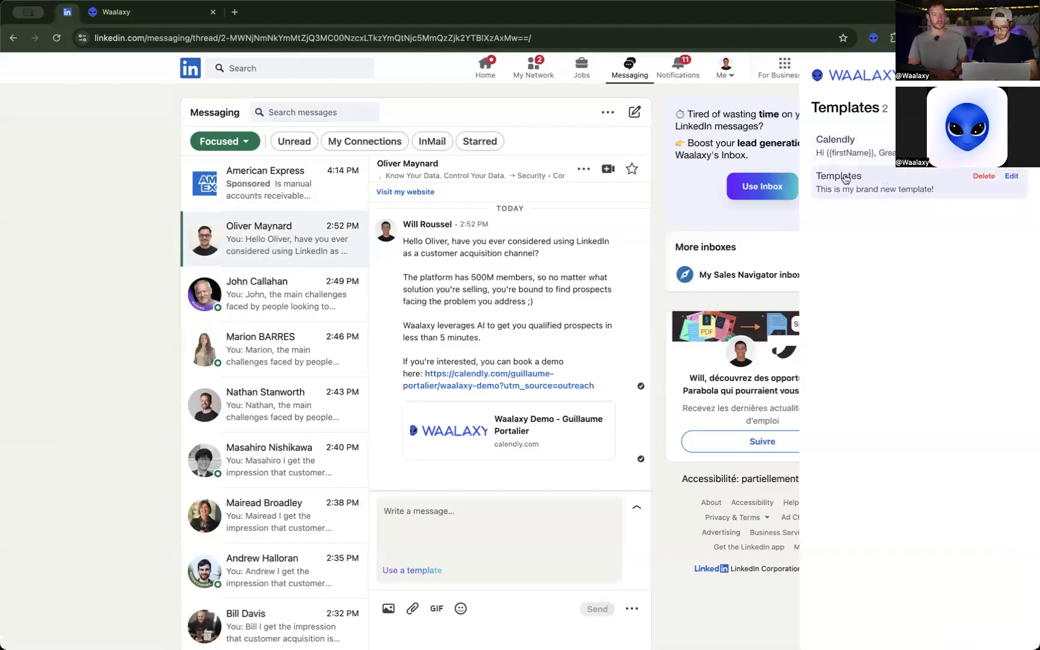
left_click(295, 142)
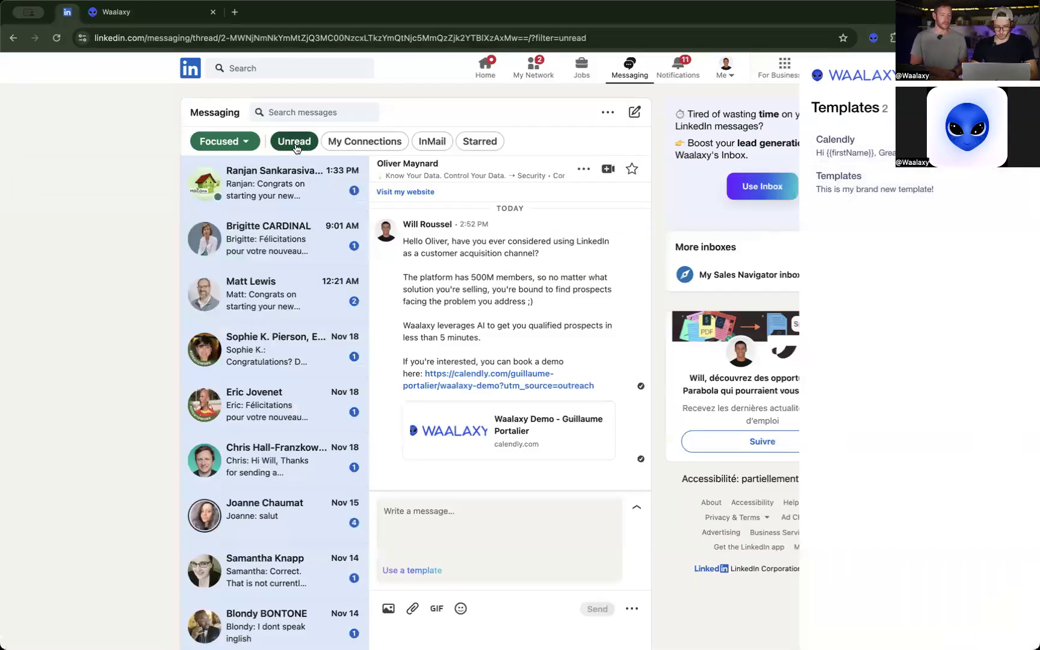
Open the third unread conversation, dismiss the Waalaxy templates and bring them up again for this contact.
left_click(304, 289)
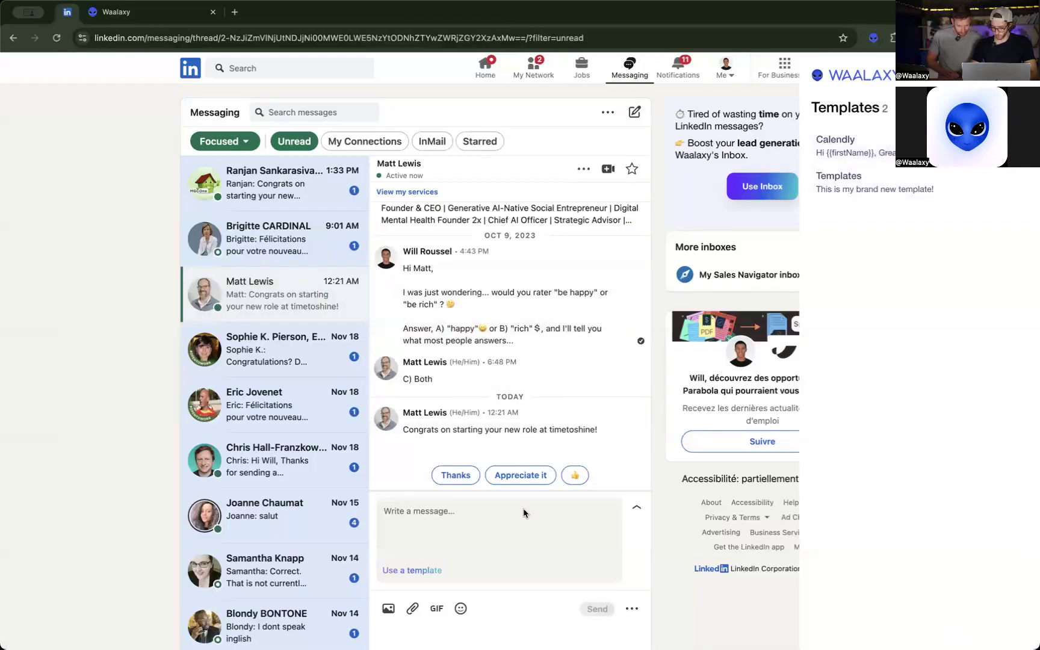
left_click(472, 550)
left_click(1022, 74)
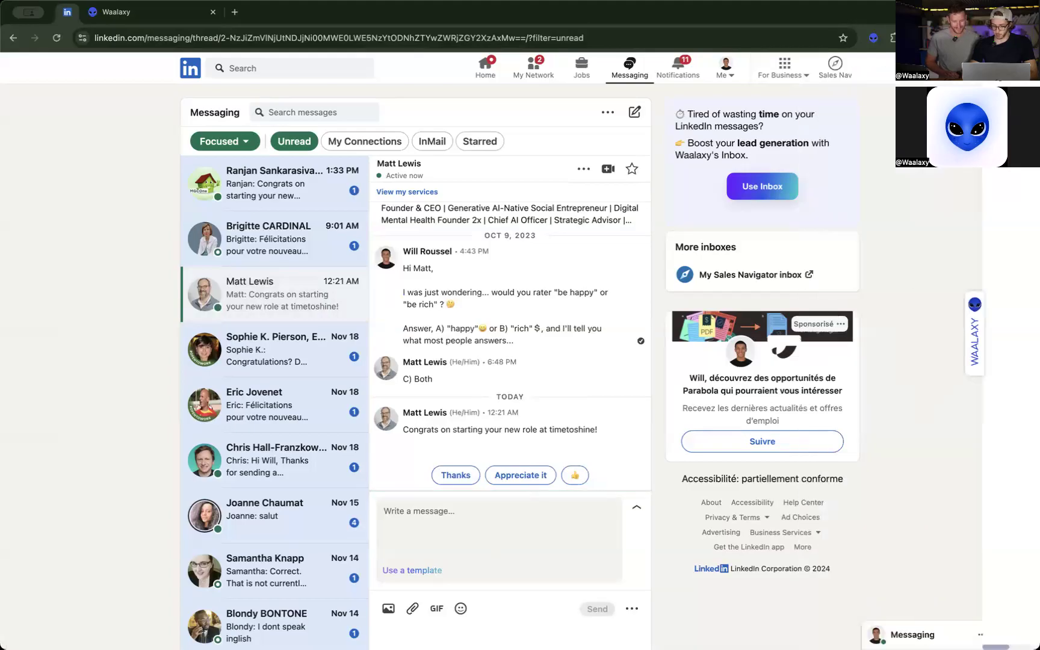
left_click(391, 570)
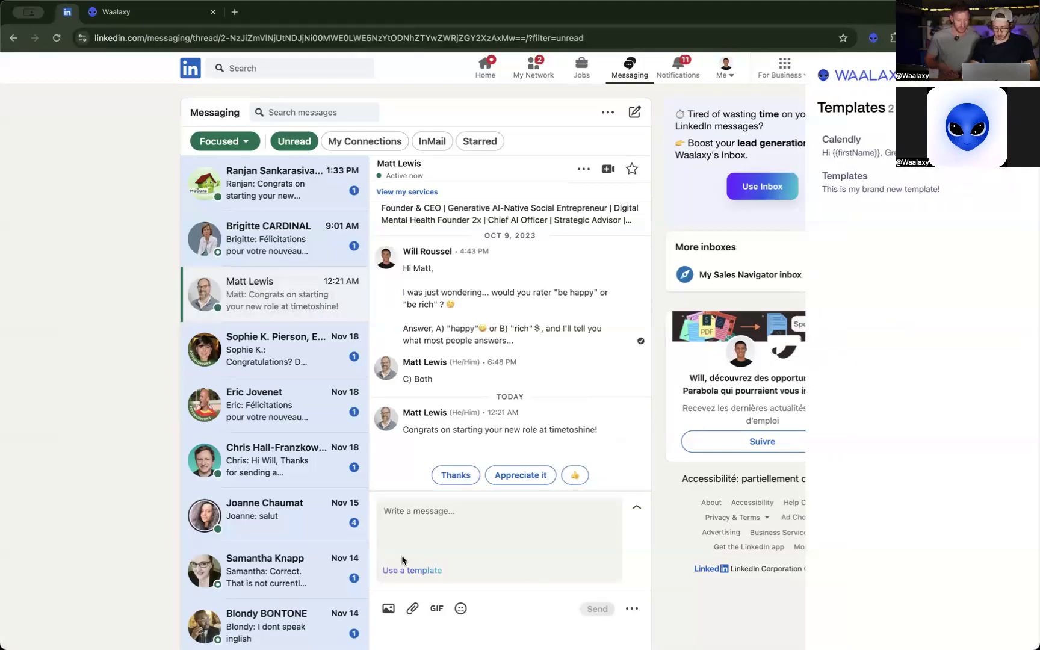
Write the reply "Hey!" with "As promised I'm reaching out" on a second line and open its Send later settings.
left_click(416, 509)
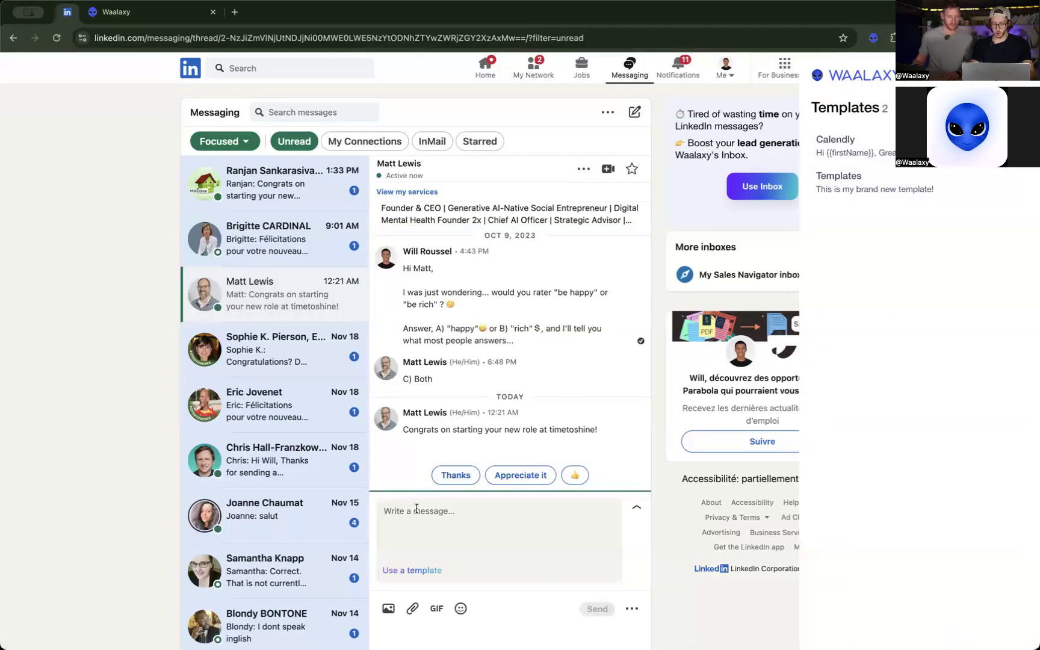
type("Hey!")
key("Return")
type("As promise")
type("d I'm r")
type("eaching o")
type("ut t")
key("BackSpace")
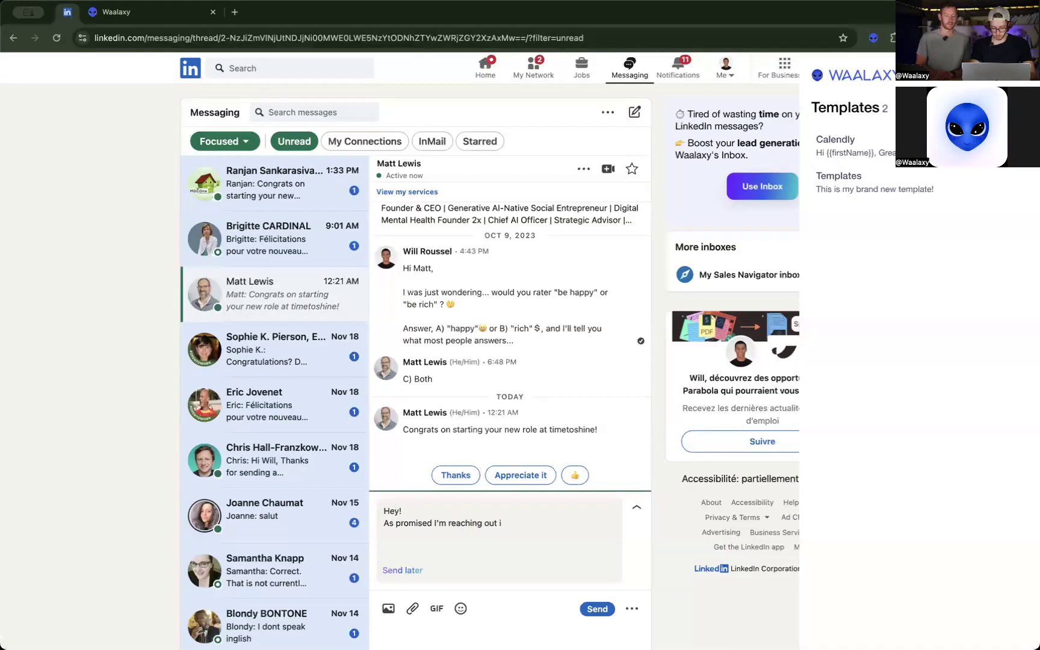
left_click(415, 568)
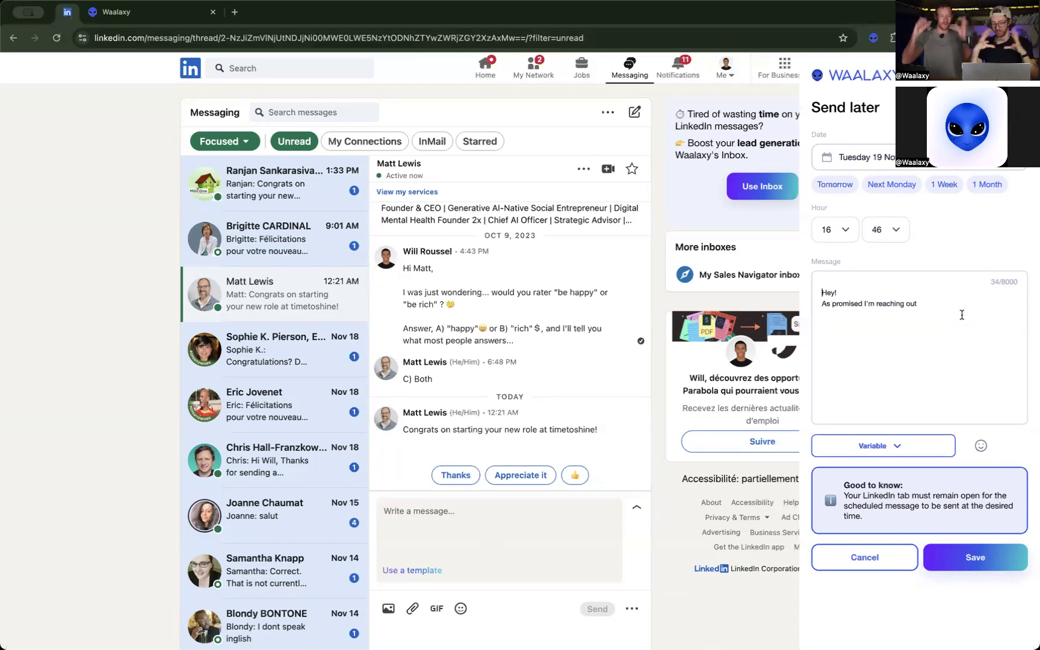
Switch to Waalaxy, go to the home page and browse all sequences for a new campaign.
left_click(162, 17)
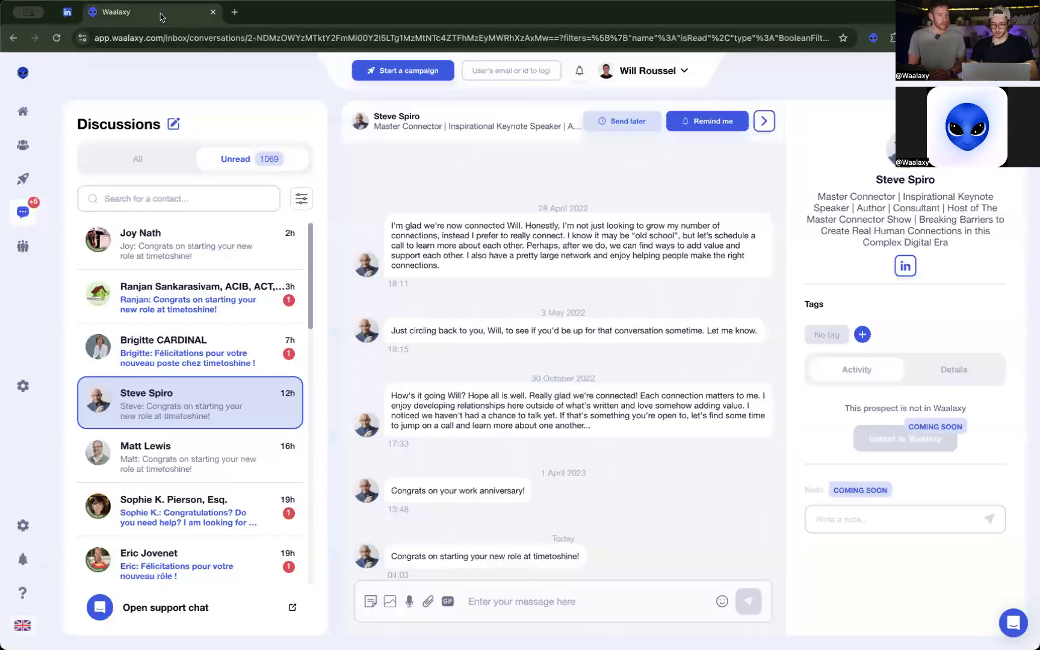
left_click(39, 114)
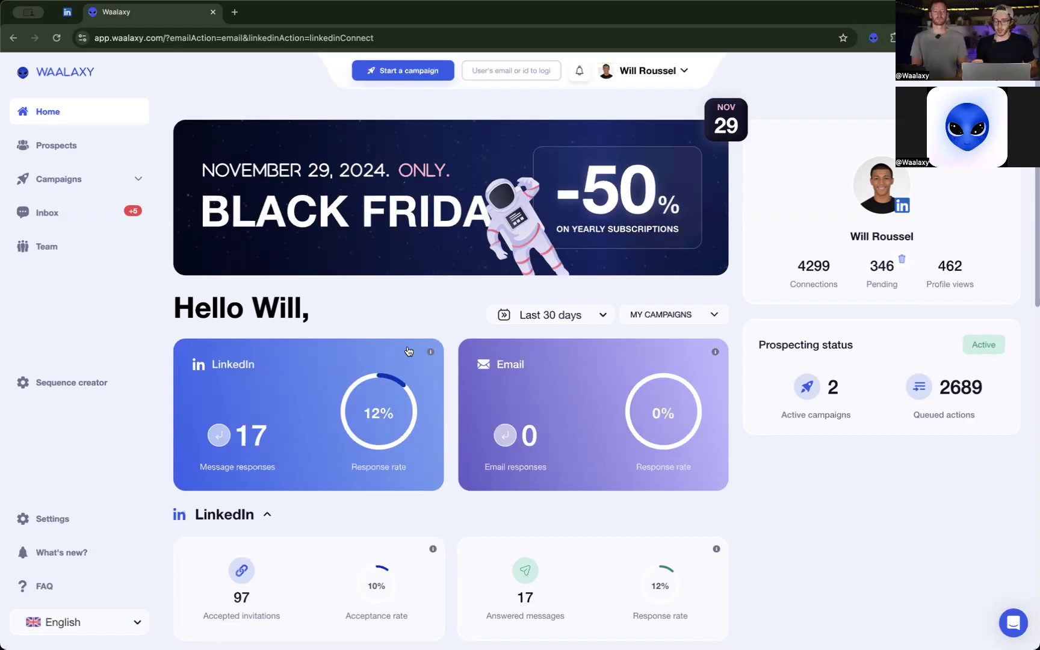
left_click(388, 75)
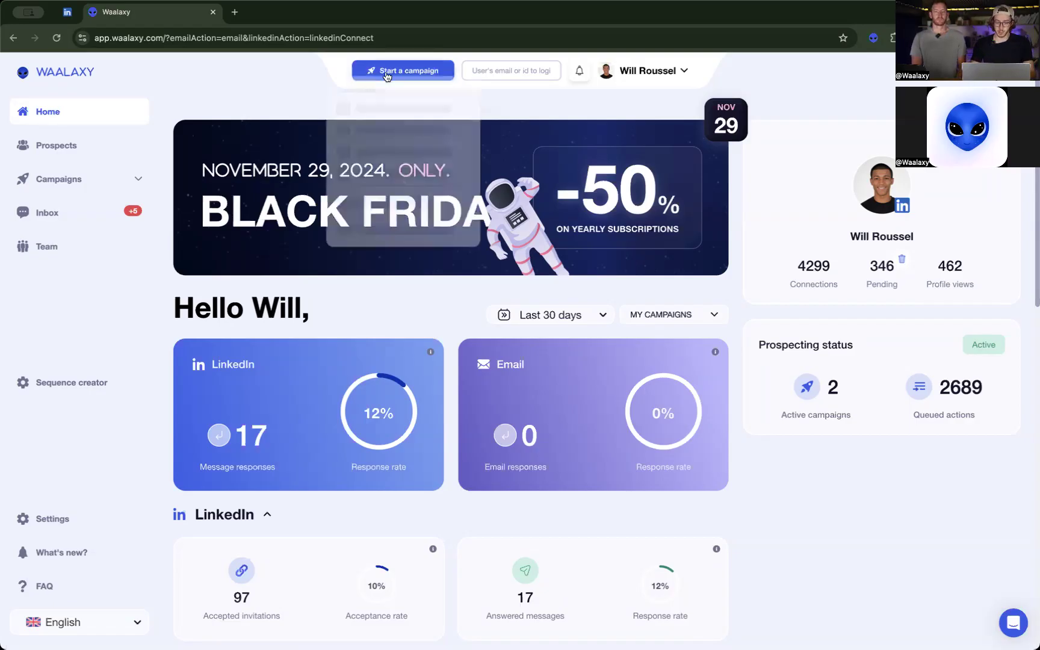
left_click(396, 241)
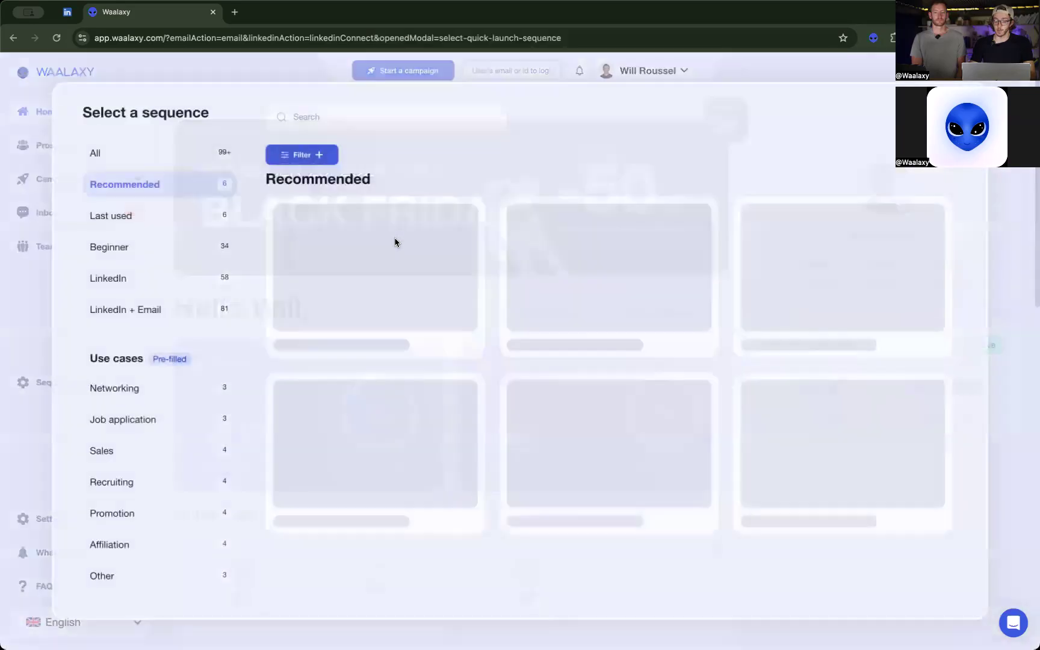
Filter the campaign sequences to those that include an invitation and 2 messages.
left_click(320, 156)
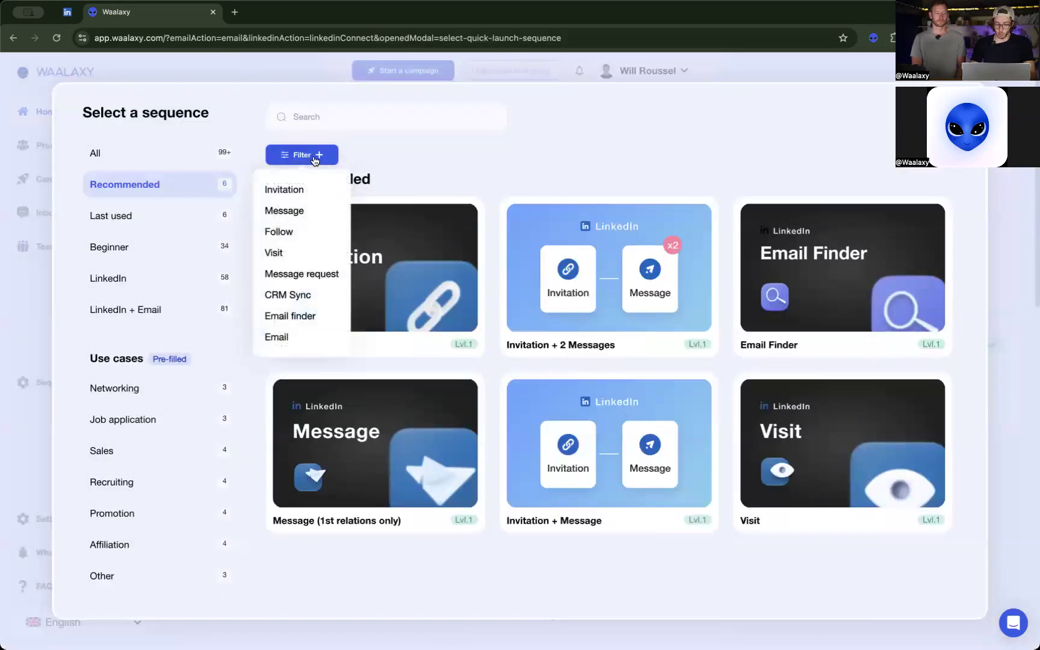
left_click(280, 193)
left_click(308, 204)
left_click(312, 251)
left_click(398, 184)
left_click(402, 233)
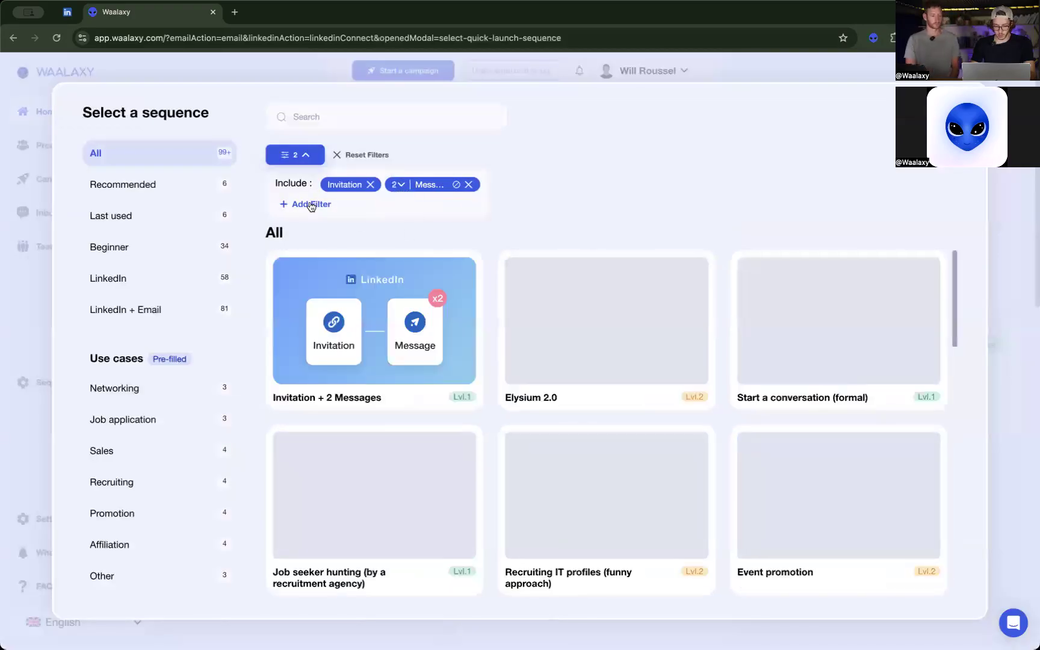
Add an Email condition to the sequence filters and set it to 2 emails.
left_click(305, 204)
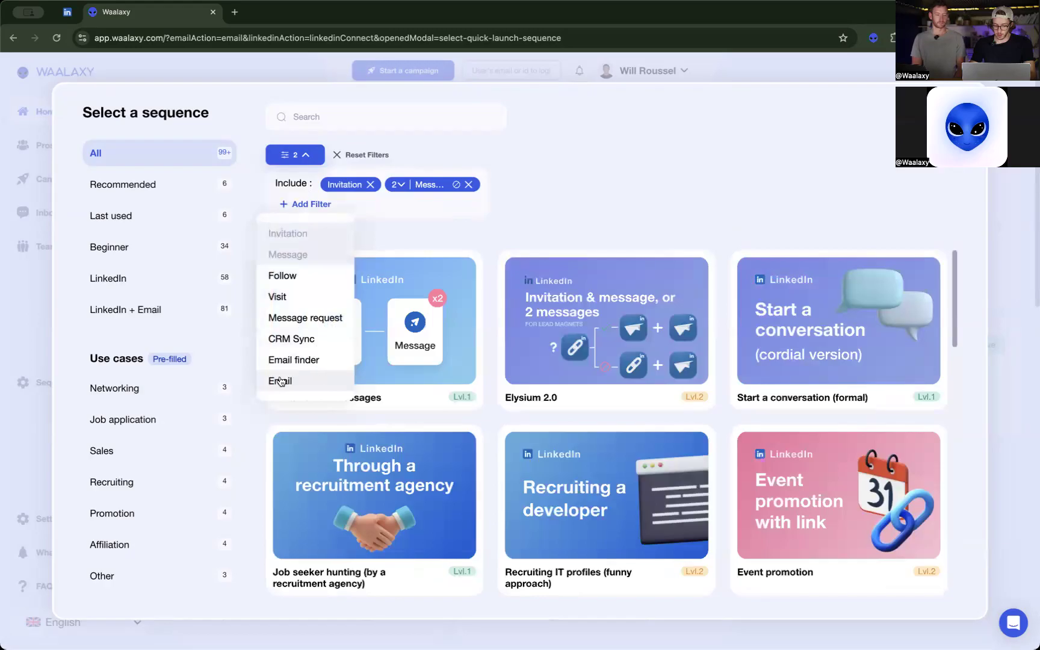
left_click(300, 381)
left_click(503, 185)
left_click(498, 234)
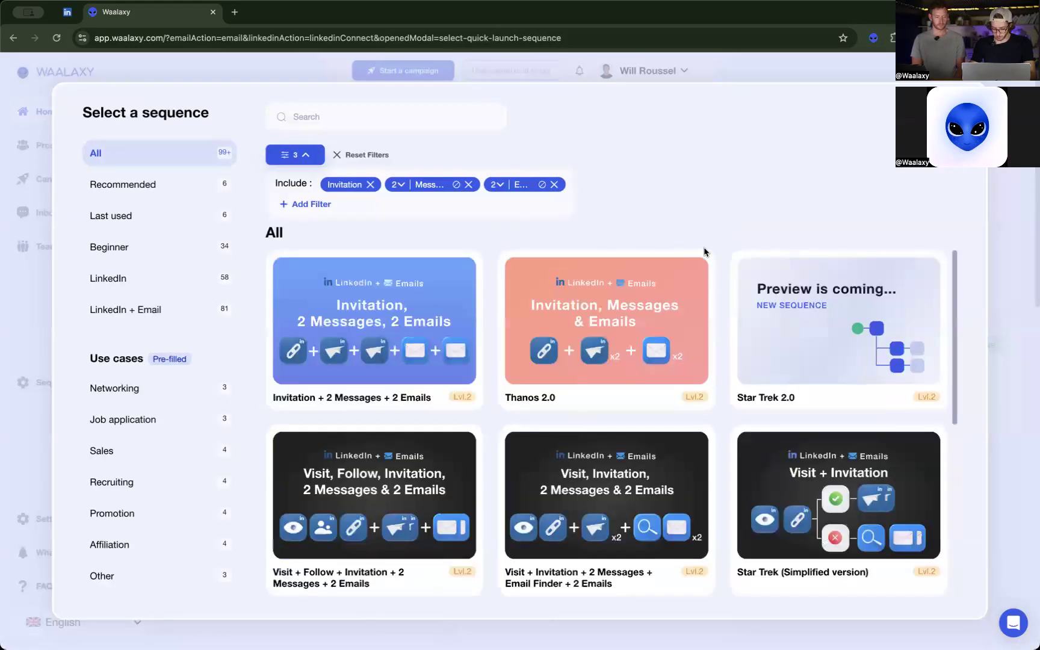
Preview the Star Trek 2.0 sequence, examine its accepted-invitation and pending-invitation branches, and return to the templates.
left_click(799, 378)
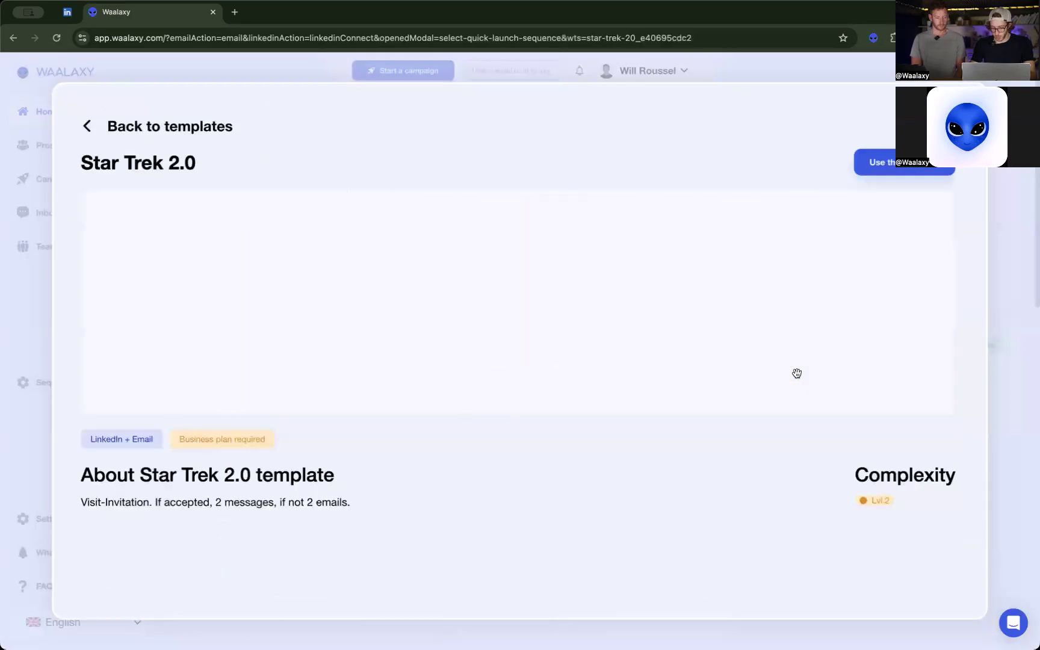
mouse_move(642, 349)
left_mouse_down()
mouse_move(638, 367)
mouse_move(631, 360)
left_mouse_up()
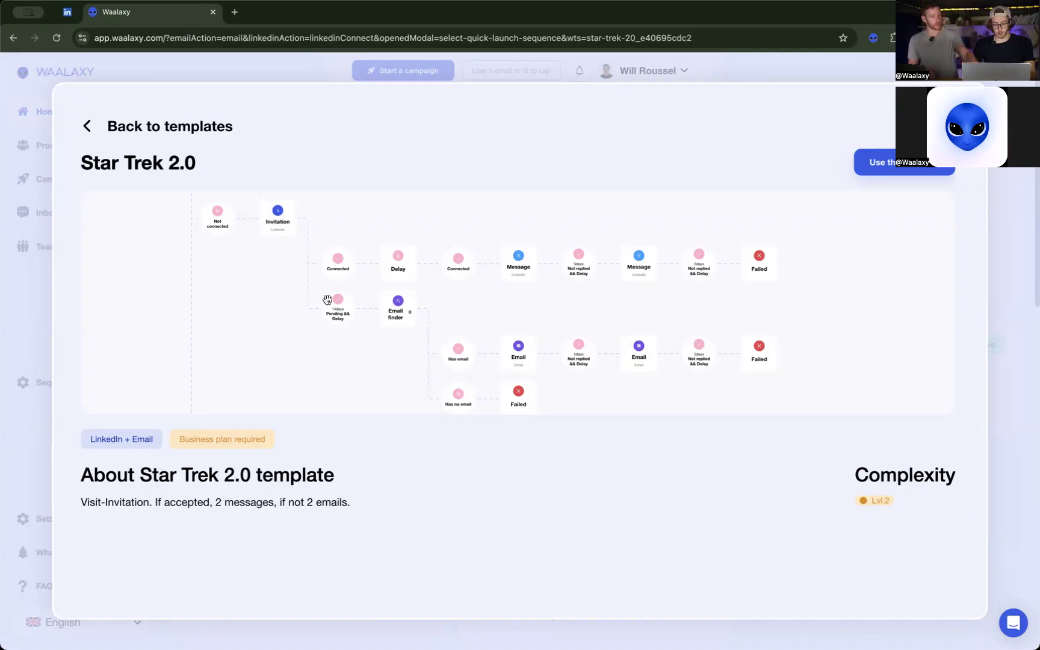
scroll(327, 298, "up", 3)
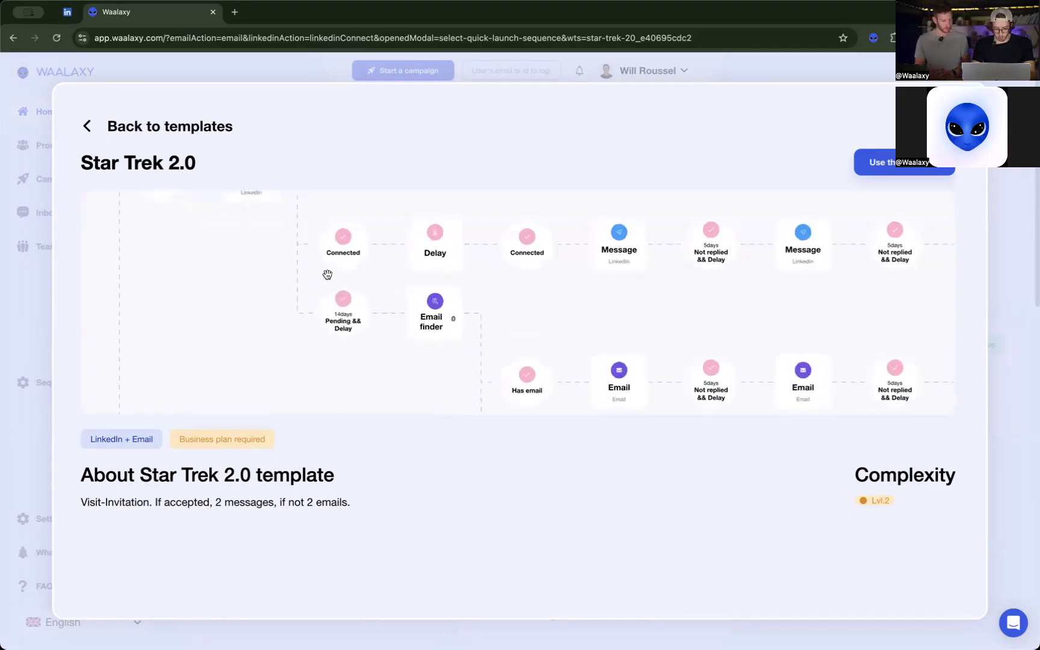
scroll(327, 277, "up", 3)
scroll(327, 275, "down", 5)
left_click_drag(327, 274, 417, 332)
left_click_drag(298, 298, 236, 261)
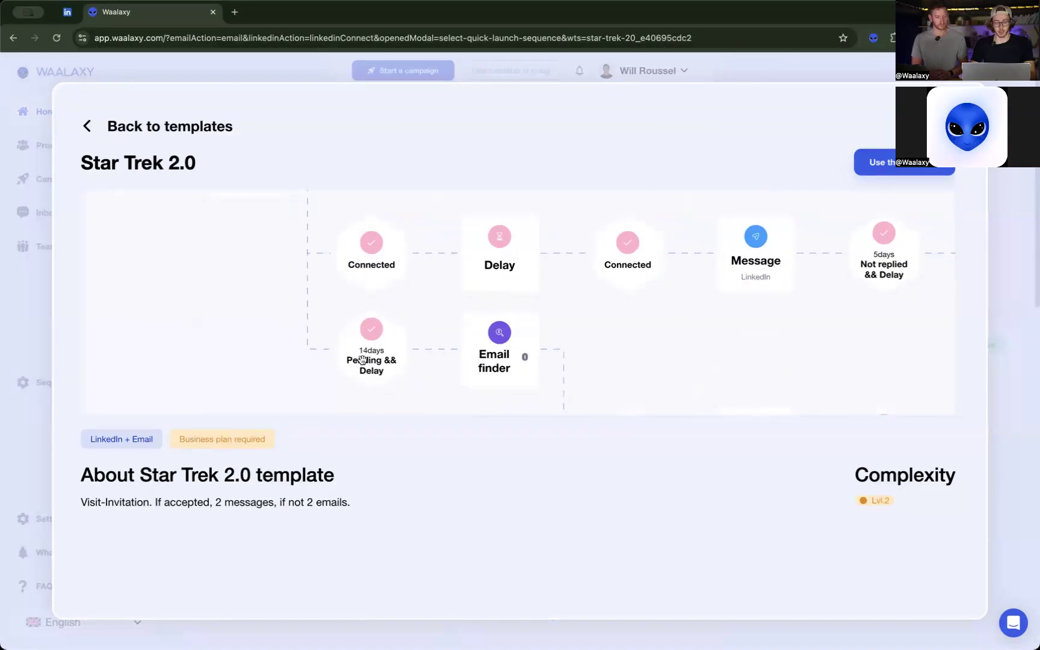
left_click_drag(590, 353, 512, 314)
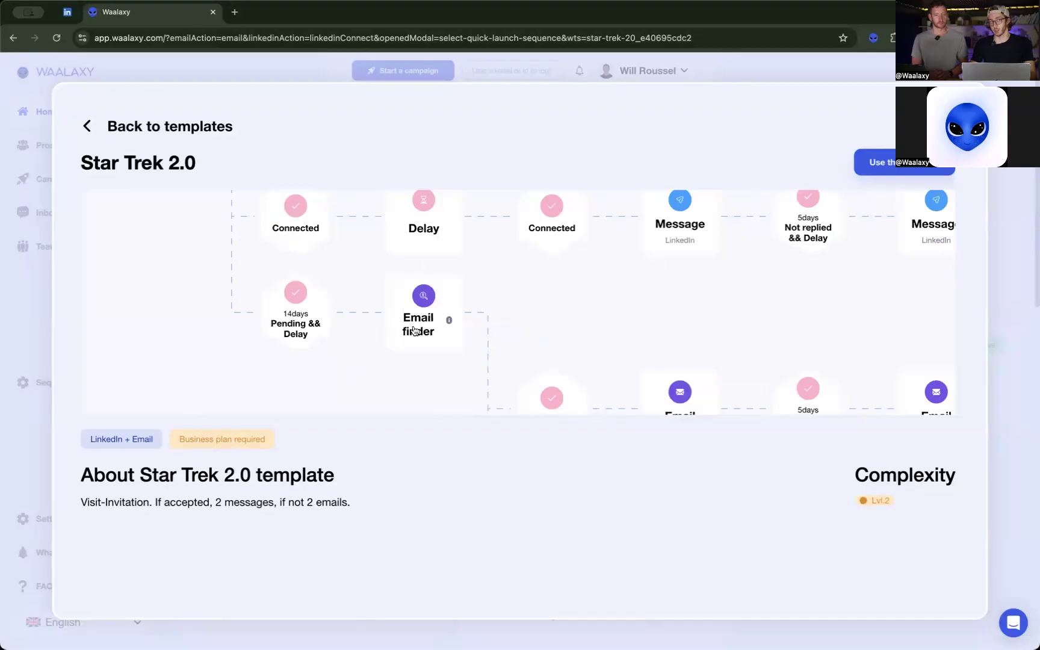
left_click_drag(550, 325, 392, 287)
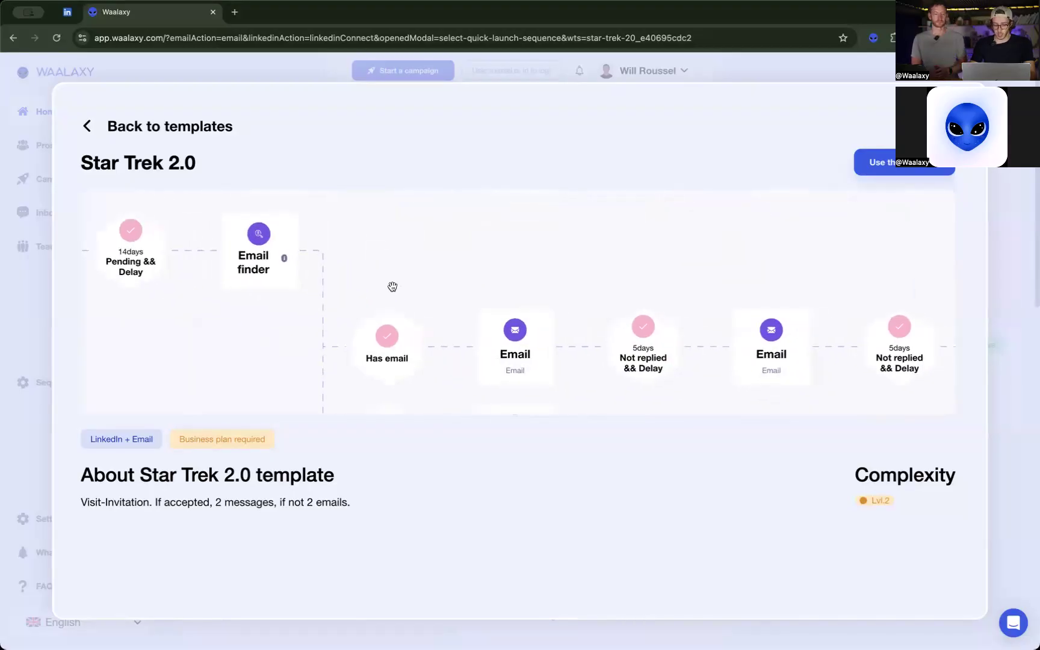
left_click(182, 127)
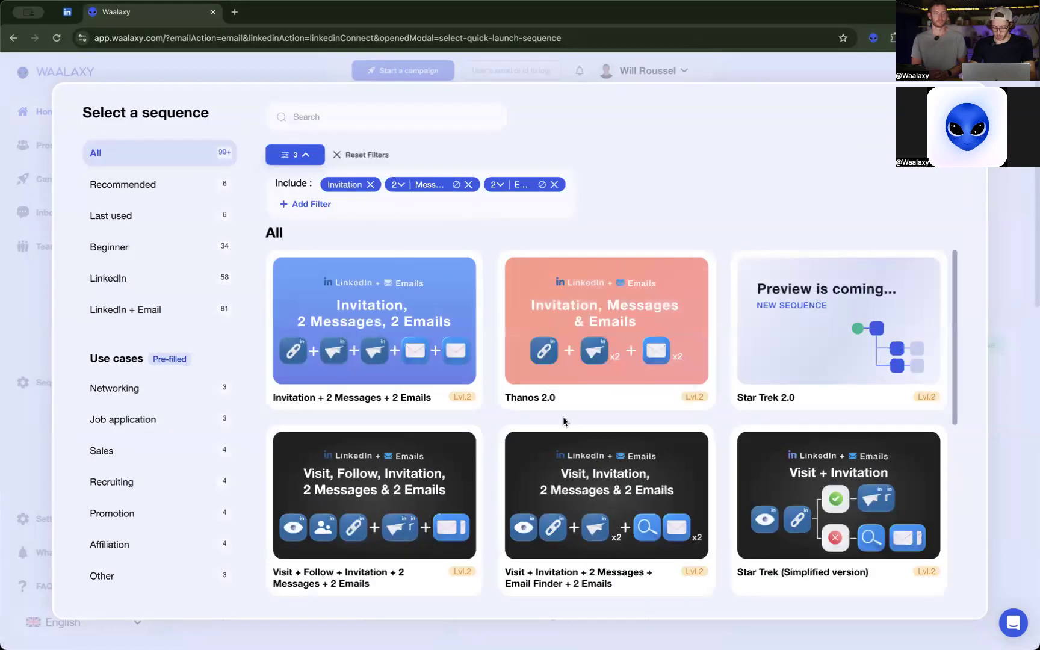
Look through the filtered sequences and reduce the Email condition to 1 email.
scroll(564, 421, "down", 10)
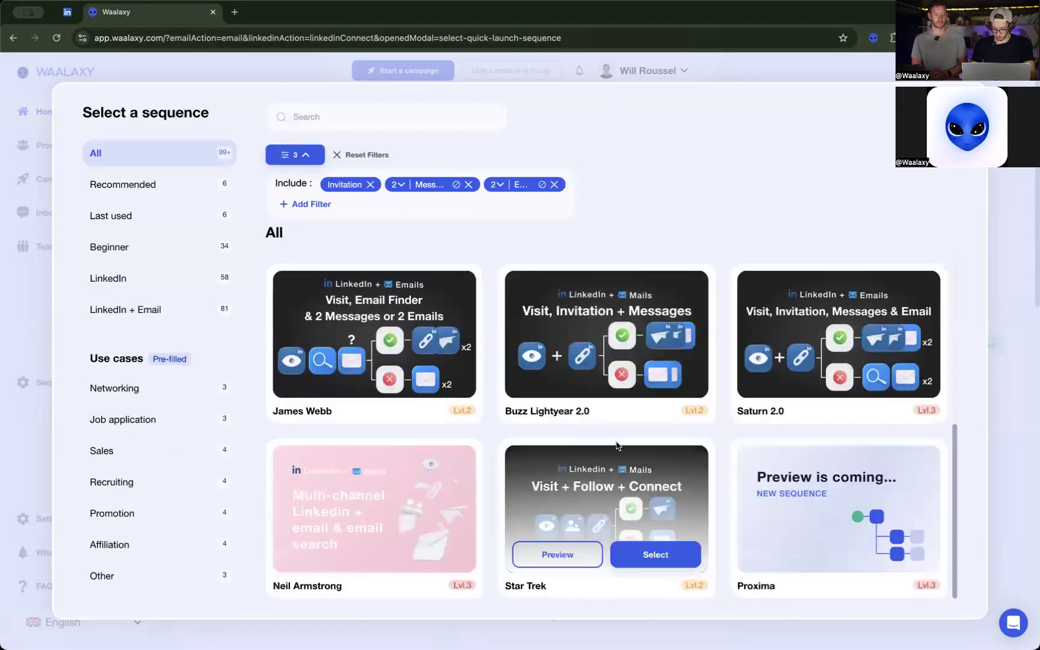
scroll(421, 331, "up", 10)
left_click(501, 187)
left_click(497, 212)
Preview the Saturn (Simplified version) sequence, examine its message, Email finder and email steps, and close the sequence selection.
scroll(497, 331, "down", 1)
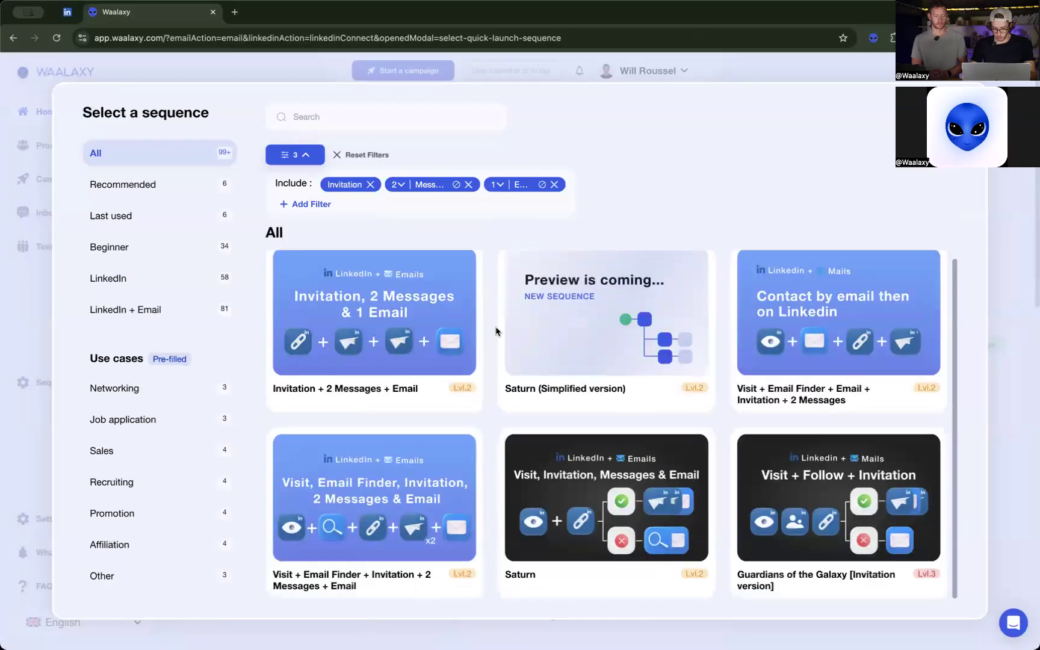
left_click(546, 358)
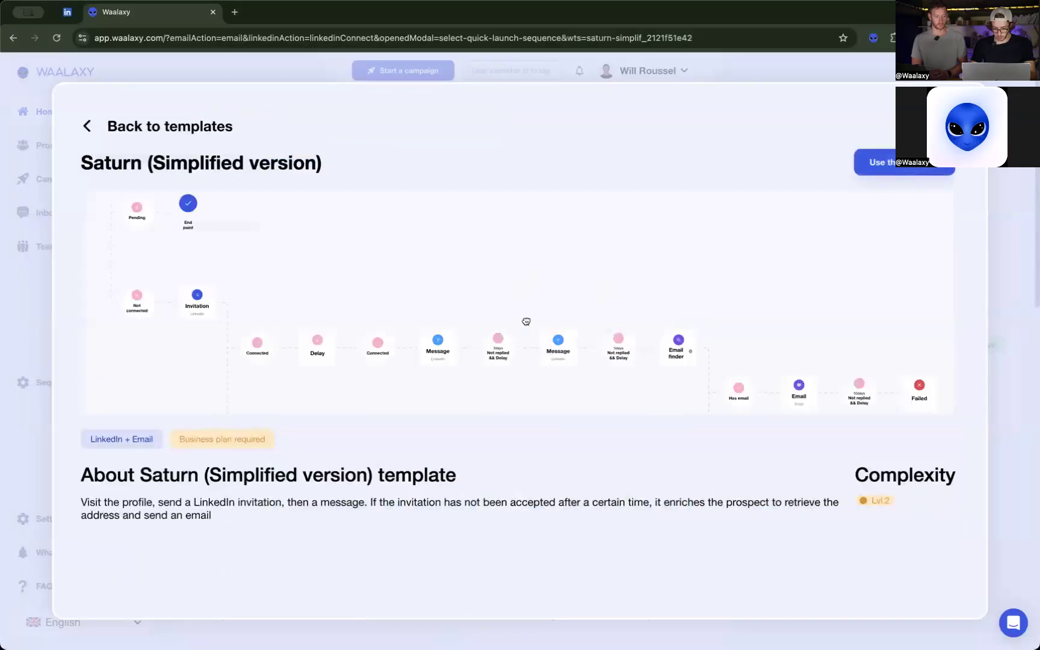
scroll(526, 321, "down", 4)
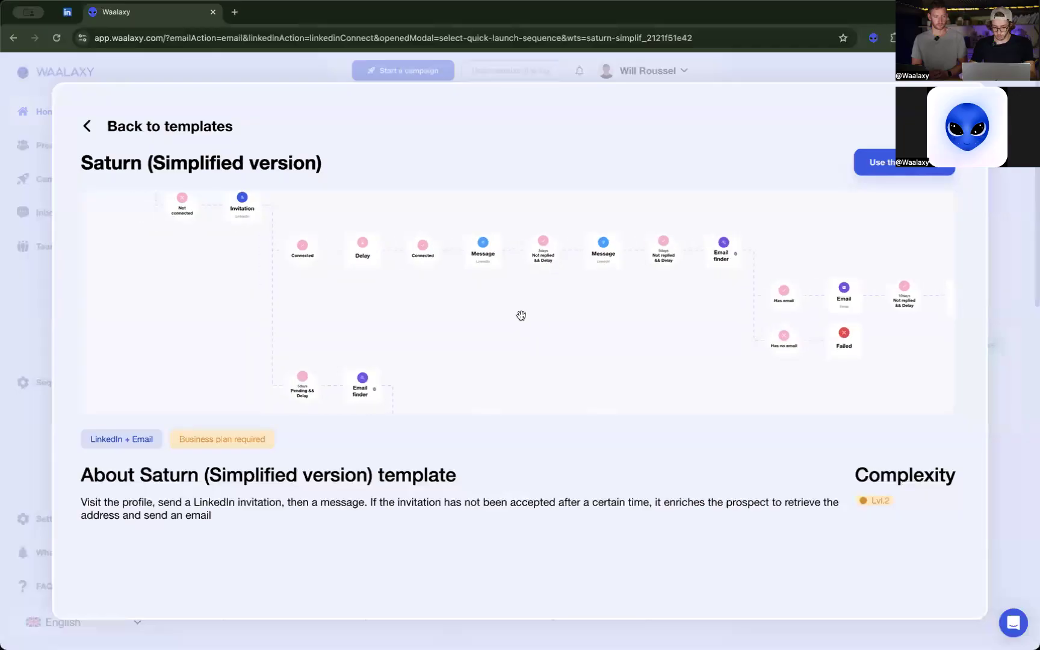
scroll(521, 315, "up", 4)
scroll(521, 316, "up", 2)
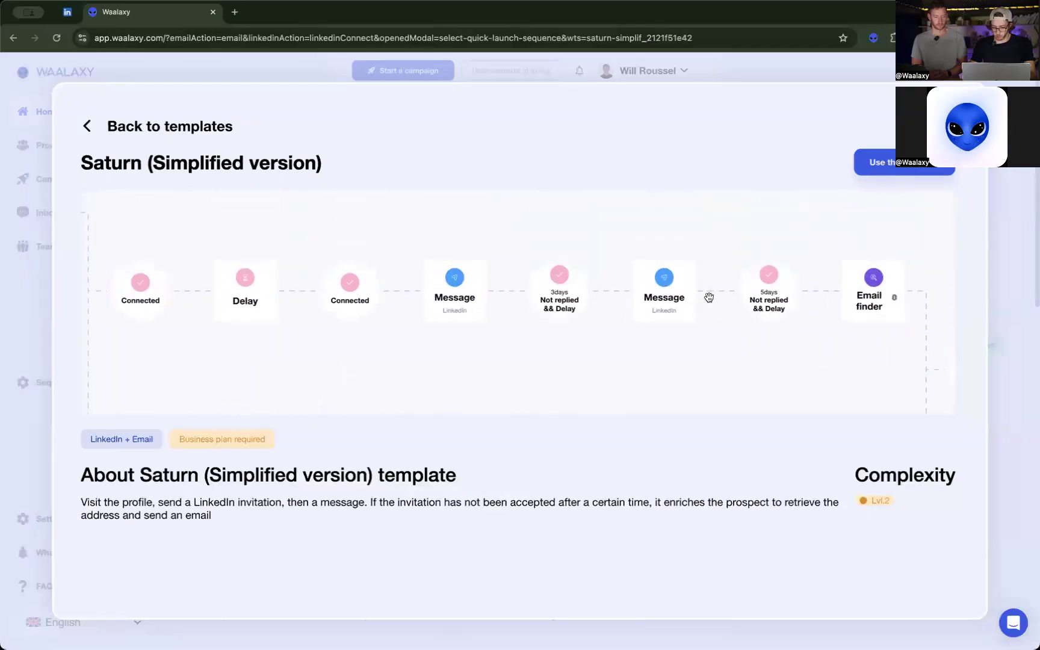
left_click_drag(771, 311, 331, 310)
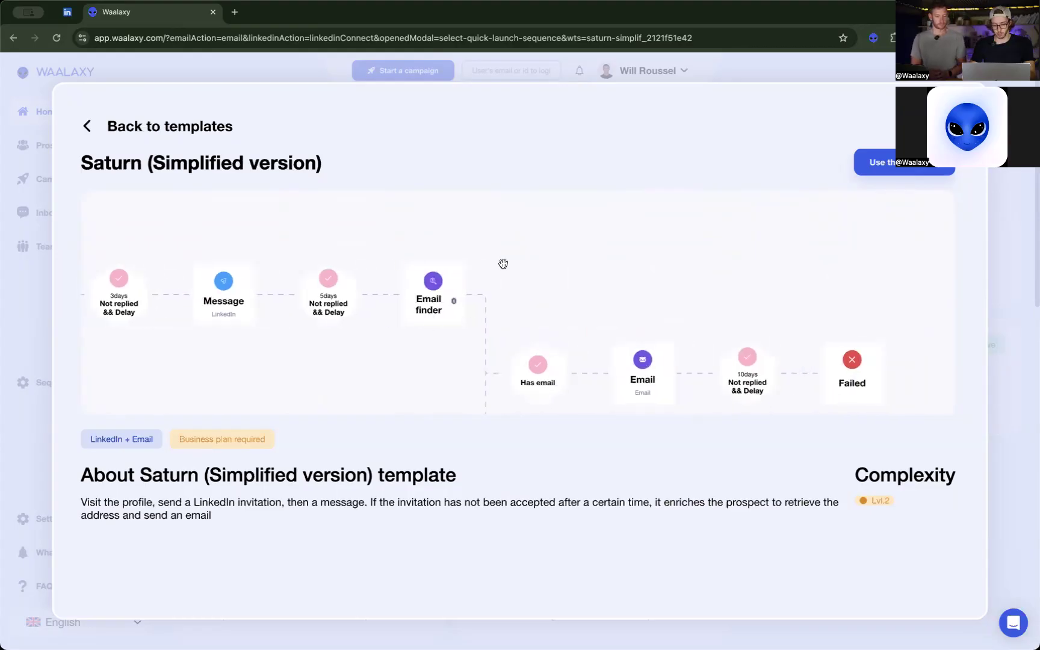
left_click_drag(601, 349, 614, 299)
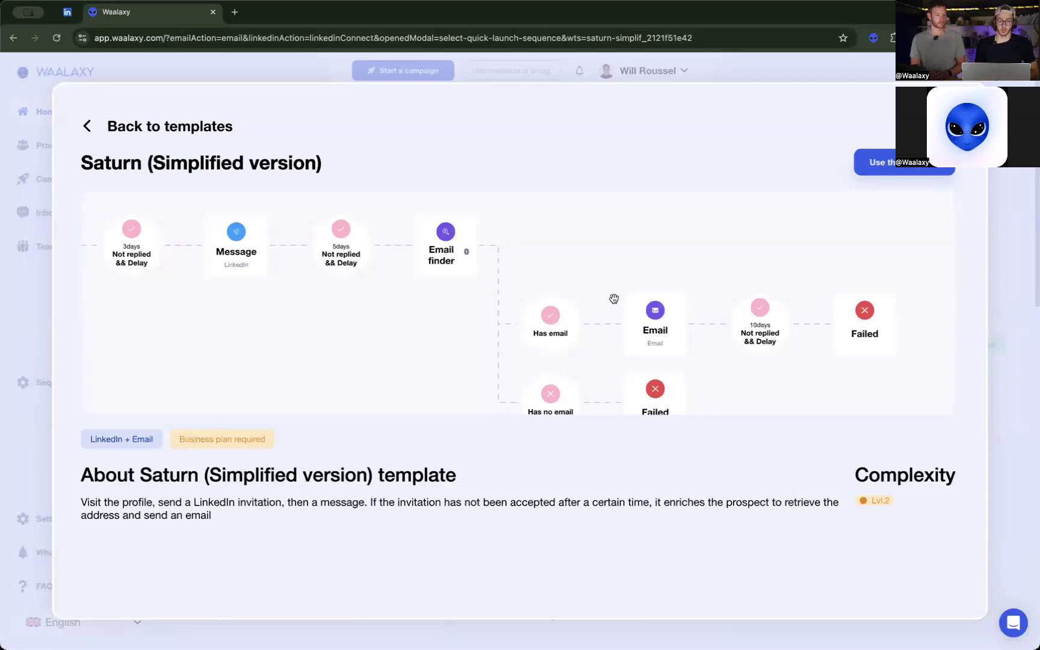
left_click(140, 129)
left_click(211, 77)
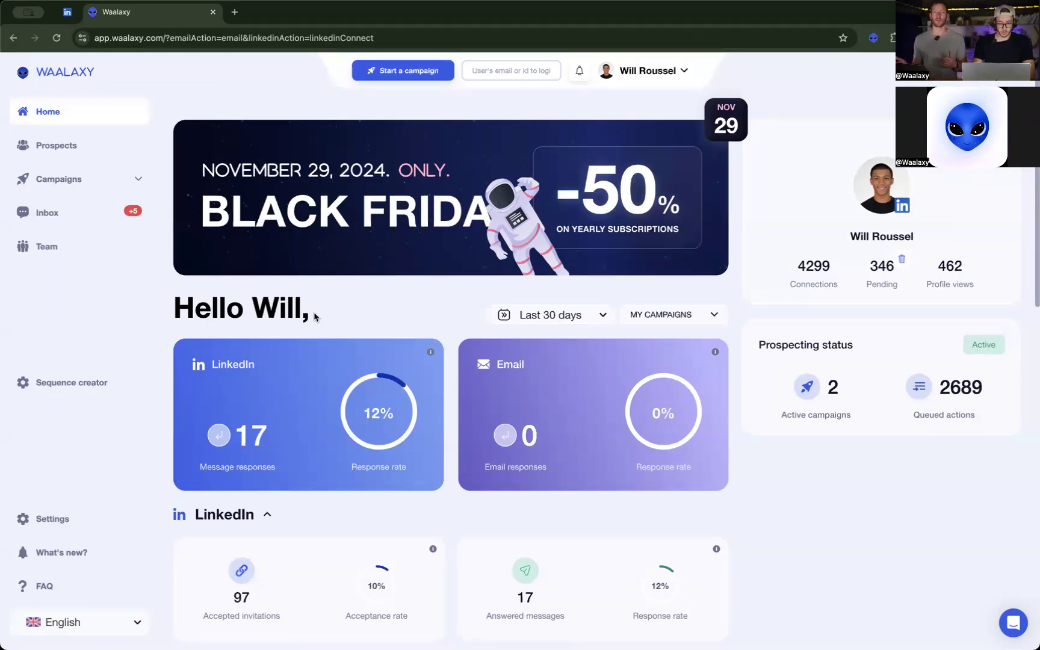
Check the quick launch options for campaigns, dismiss them and view the CRM sync page in the settings.
left_click(401, 72)
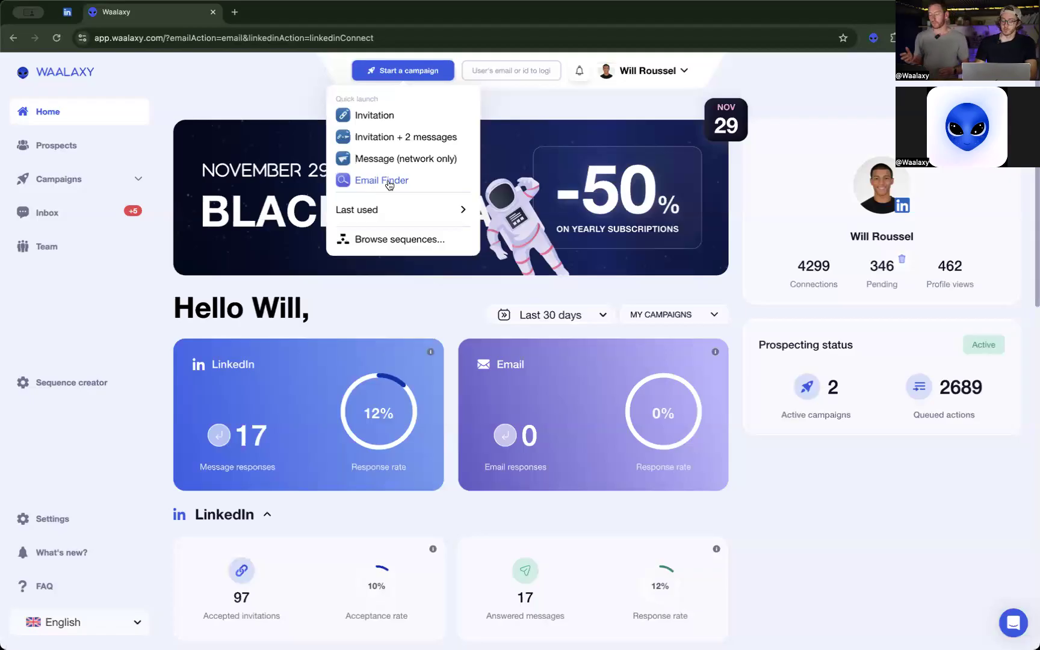
left_click(223, 56)
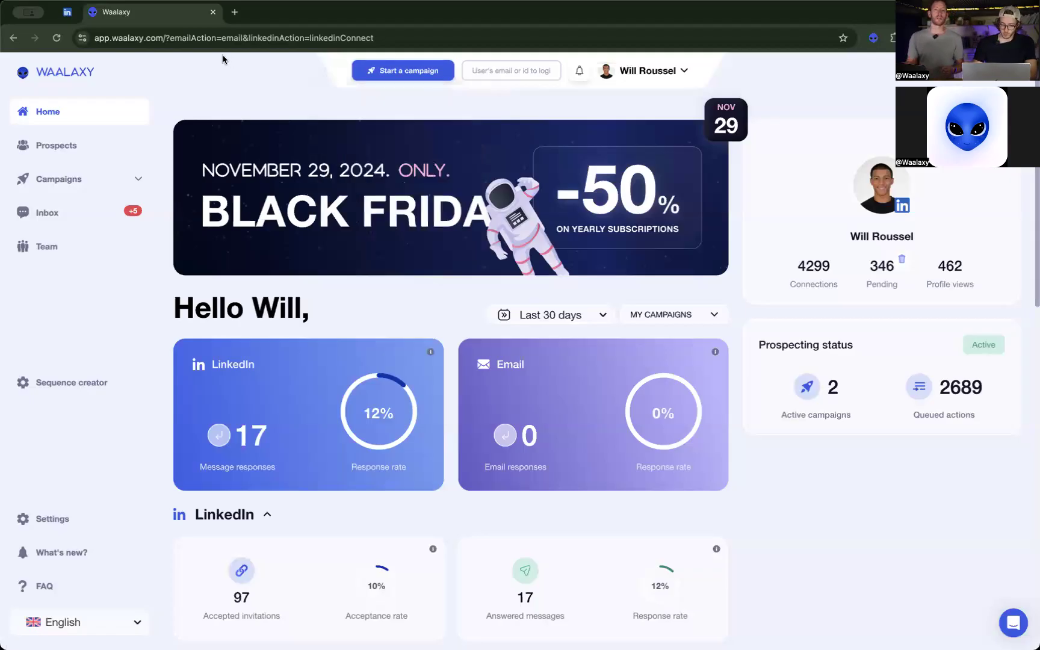
left_click(52, 523)
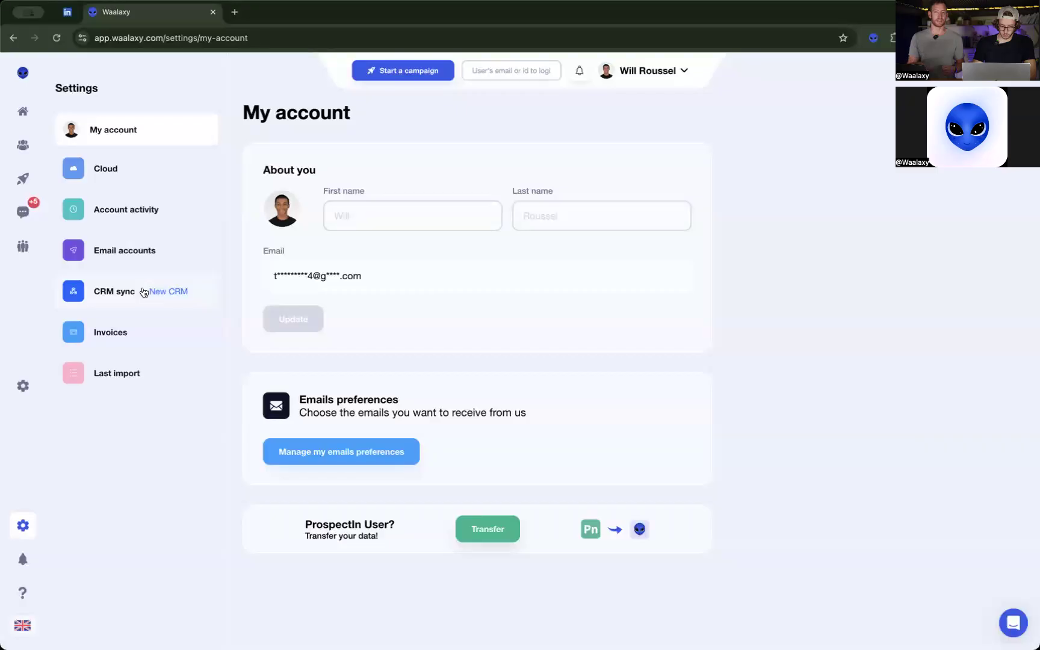
left_click(145, 292)
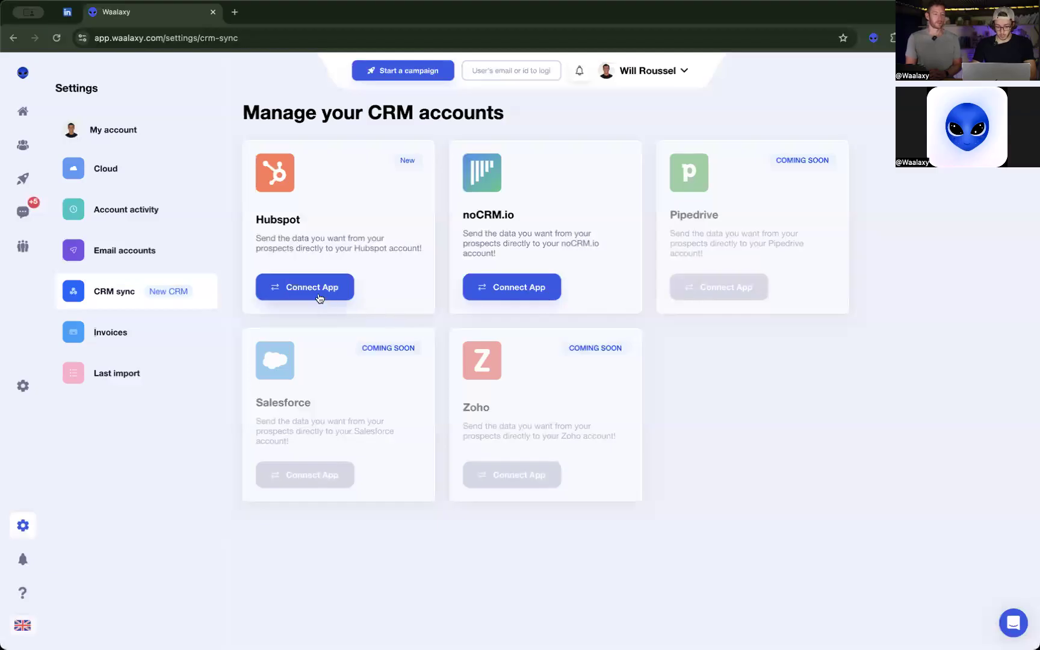
Browse the campaign sequences and filter them to those that include CRM Sync.
left_click(411, 71)
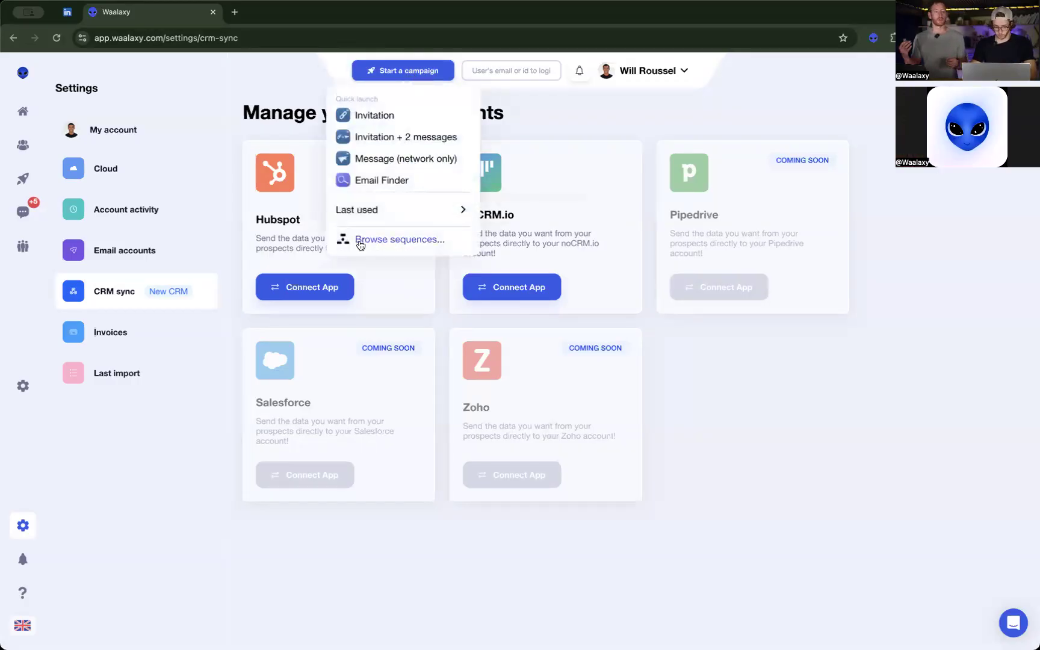
left_click(402, 239)
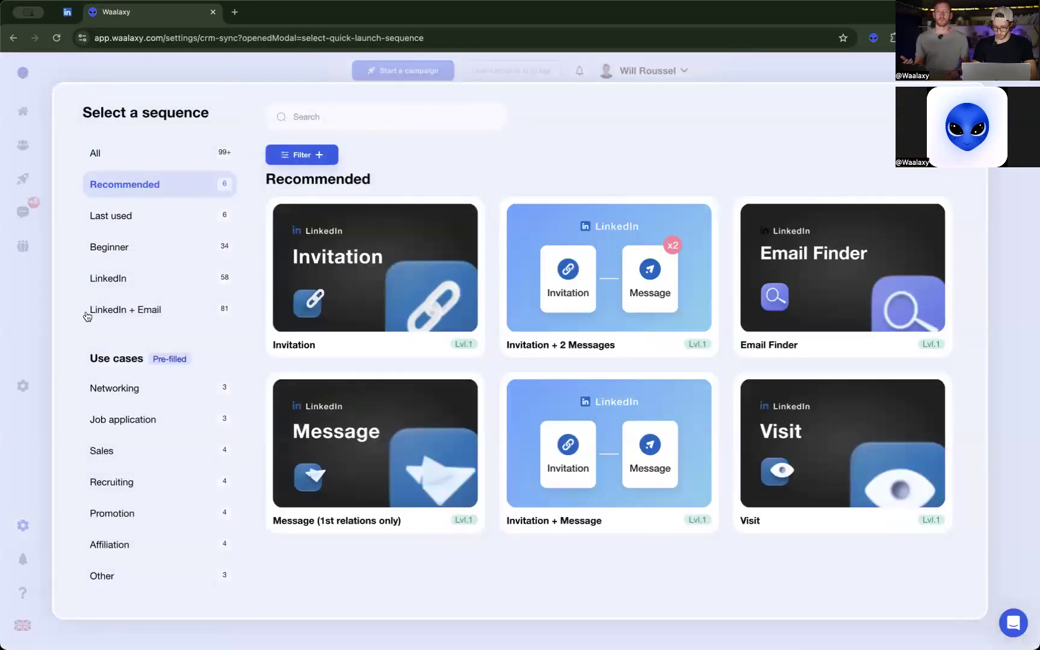
left_click(287, 156)
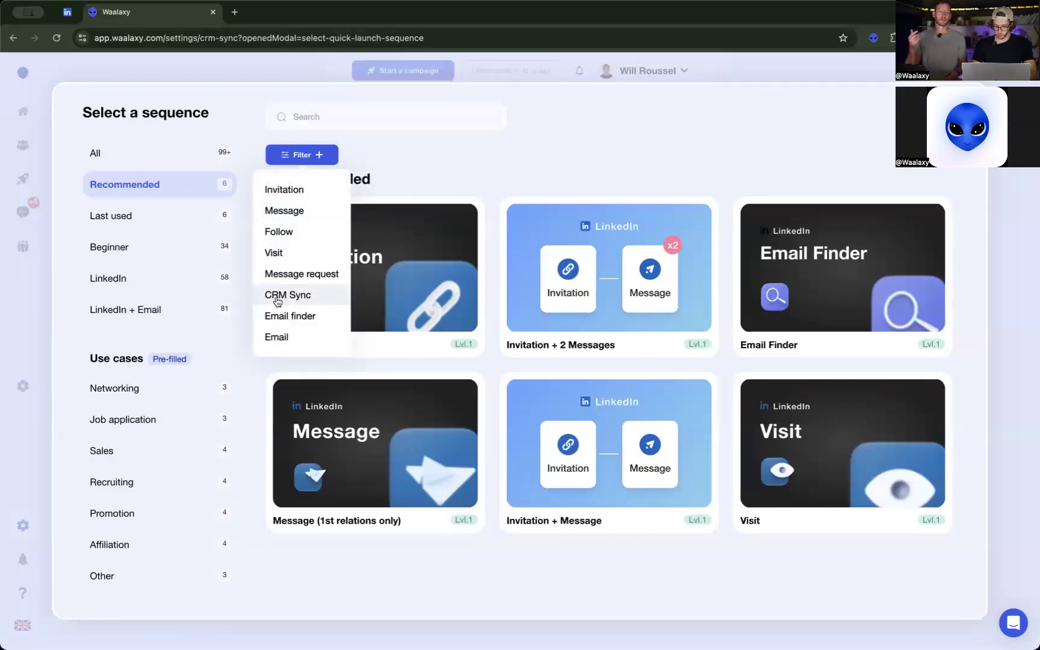
left_click(322, 300)
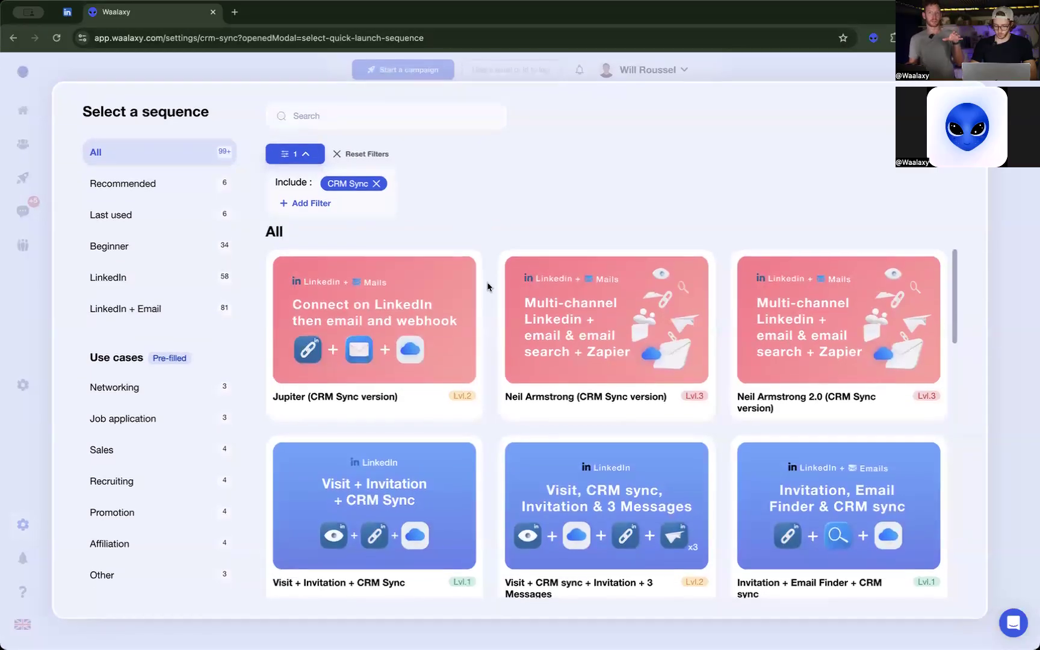
Look through the sequences with CRM Sync down to Email Finder + CRM sync and close the sequence selection.
scroll(487, 289, "down", 5)
scroll(488, 303, "down", 3)
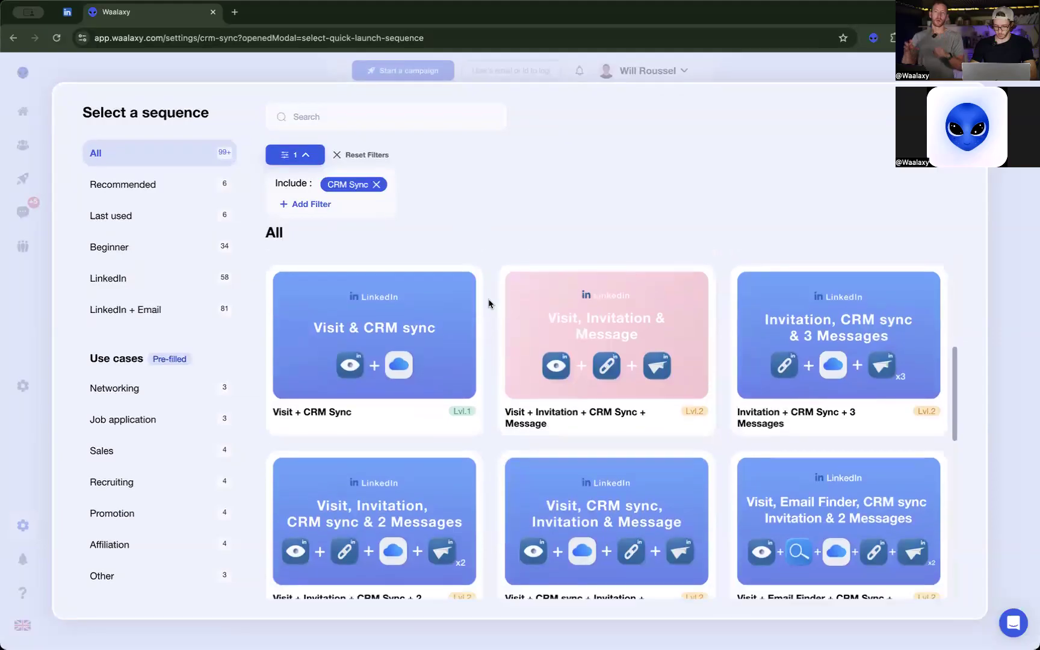
scroll(488, 303, "down", 3)
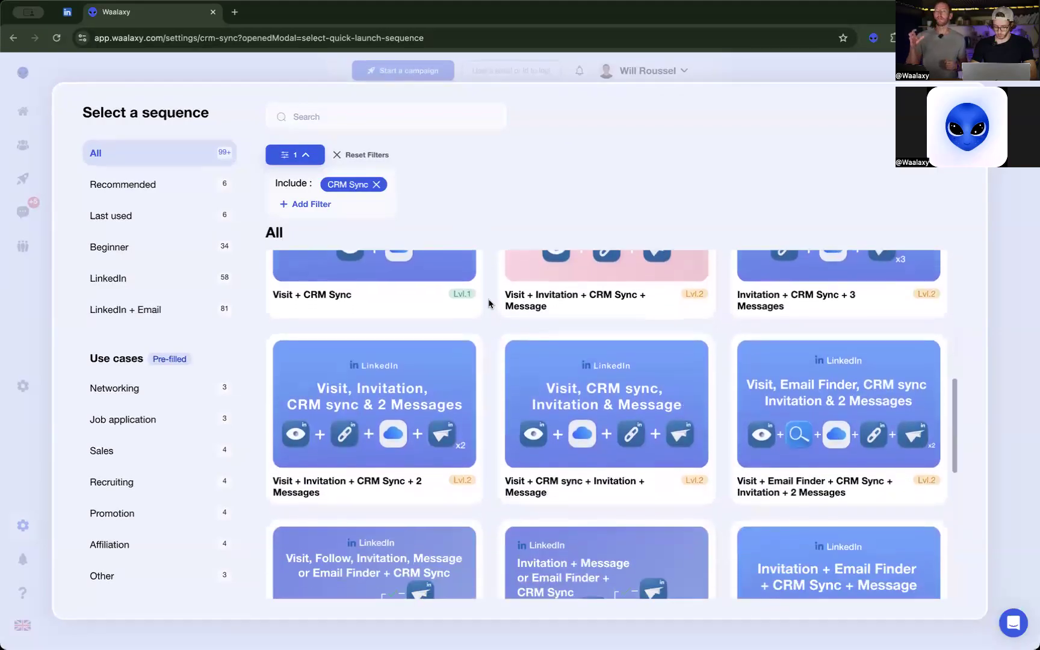
scroll(488, 303, "down", 7)
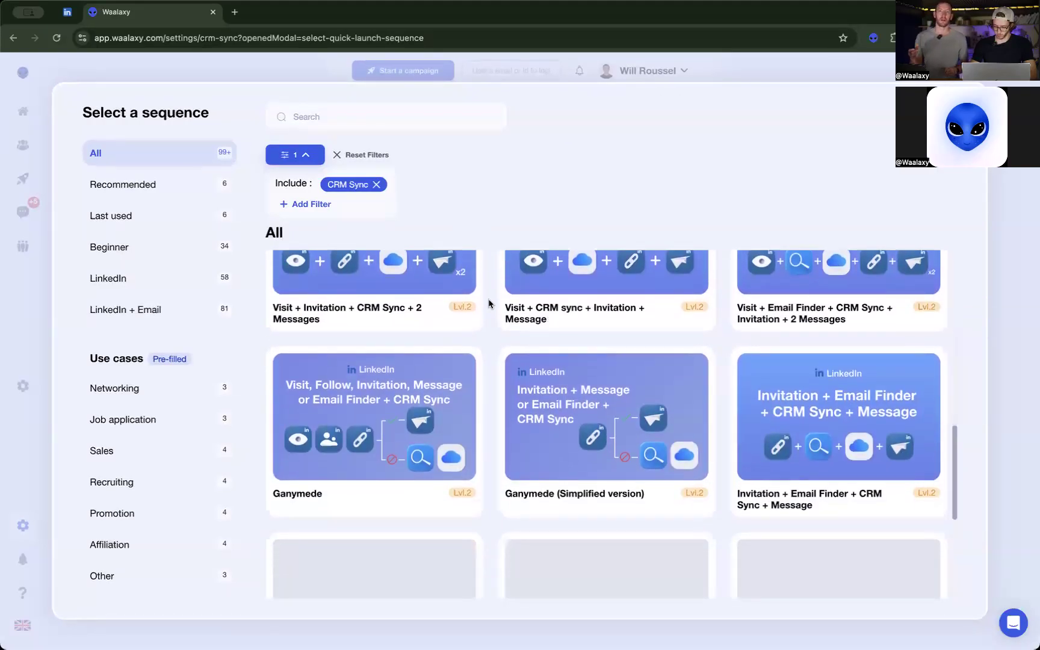
scroll(489, 303, "down", 1)
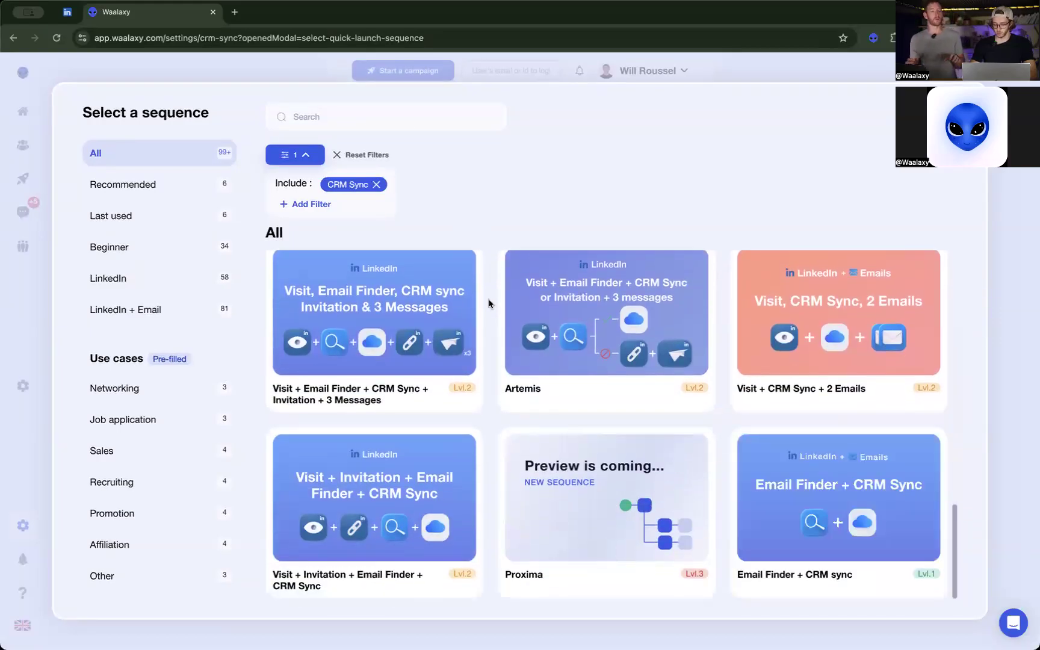
mouse_move(820, 507)
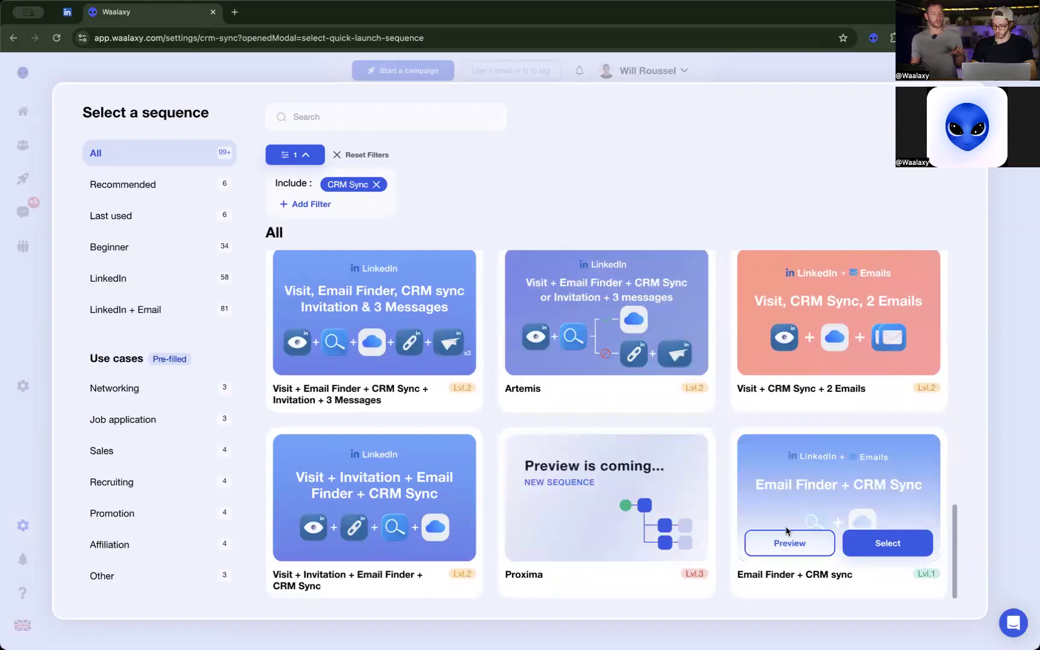
left_click(1002, 349)
Open the running Black Friday campaign in edit mode and examine its CRM sync on reply step.
left_click(26, 178)
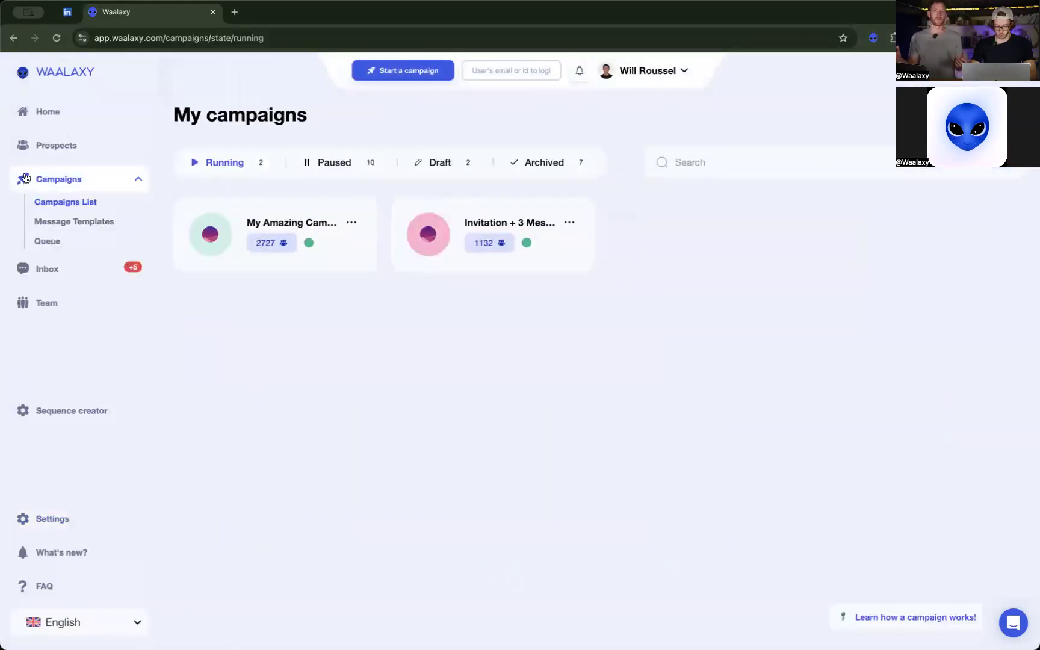
left_click(272, 224)
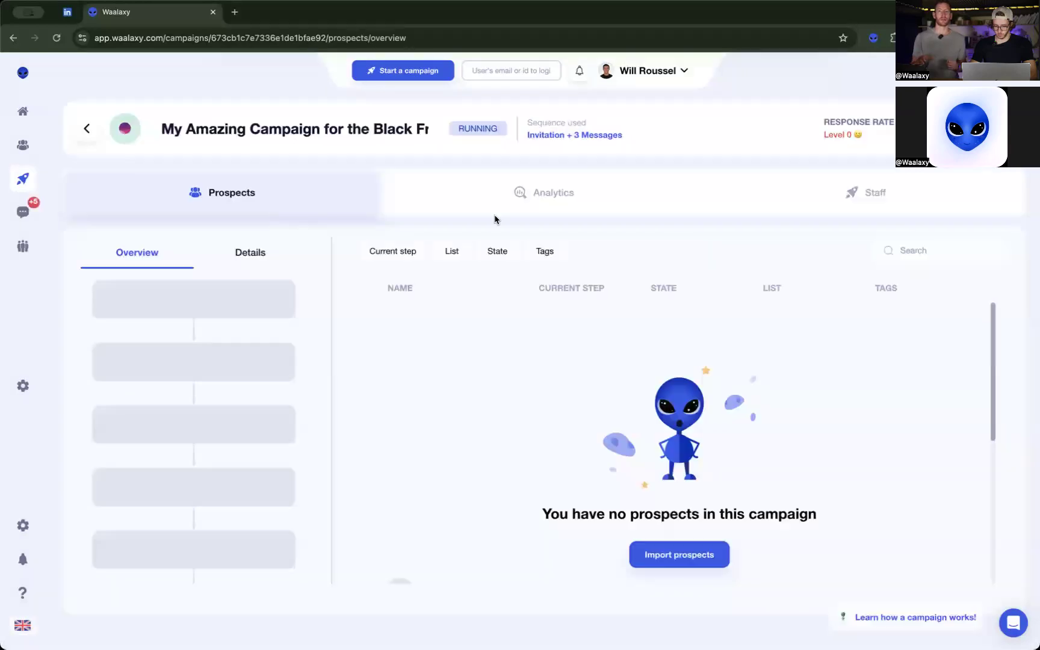
left_click(1001, 129)
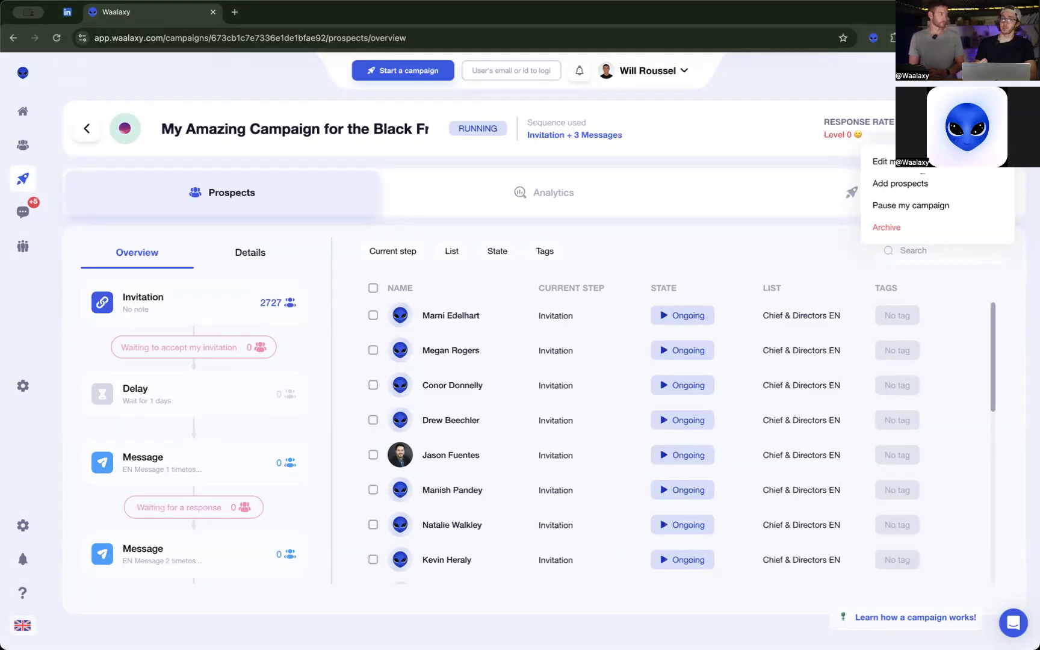
left_click(921, 164)
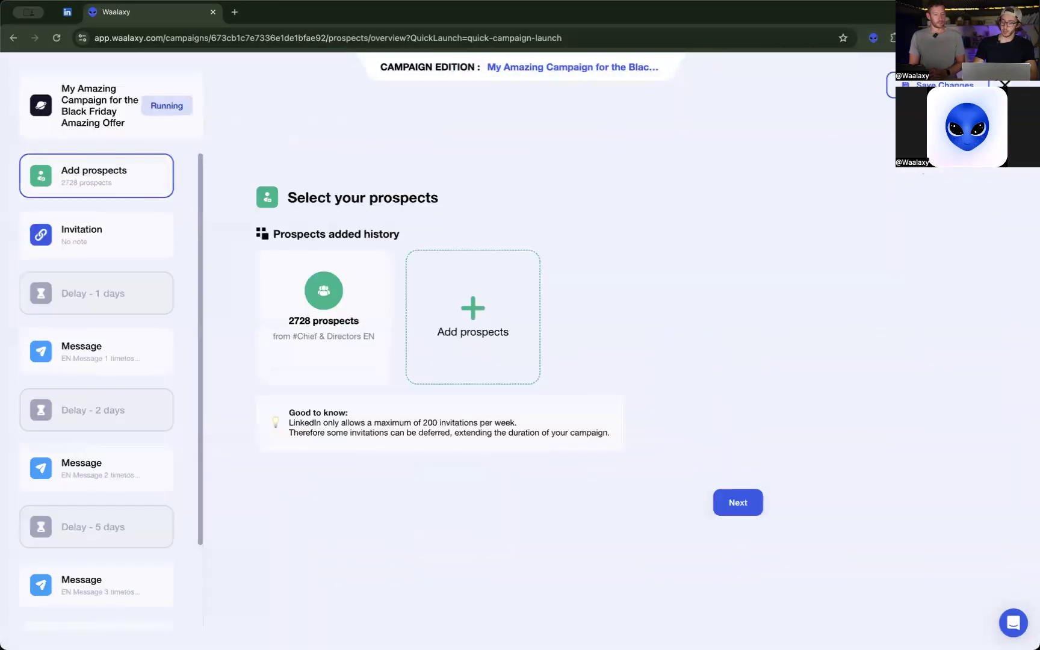
scroll(145, 247, "down", 3)
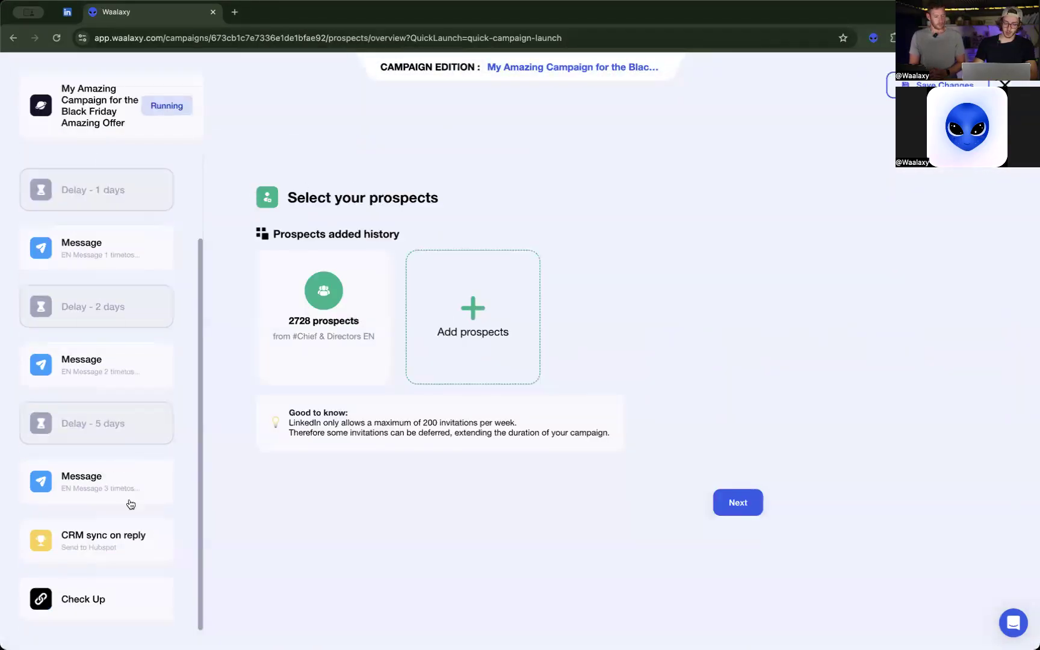
left_click(46, 543)
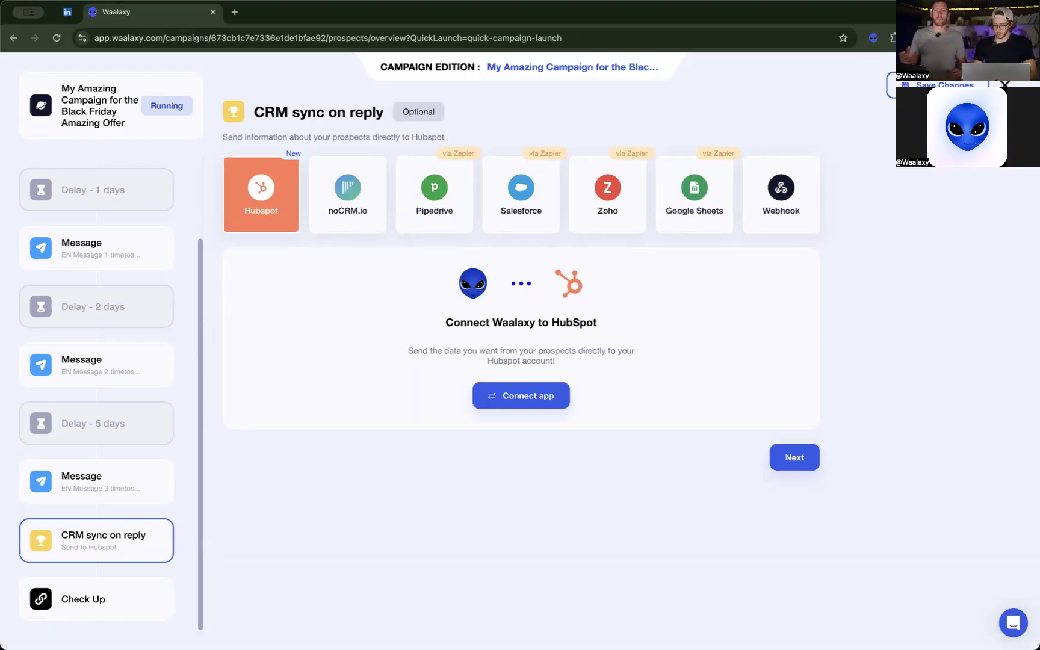
View the home dashboard and open the Team page with its member list.
mouse_move(21, 149)
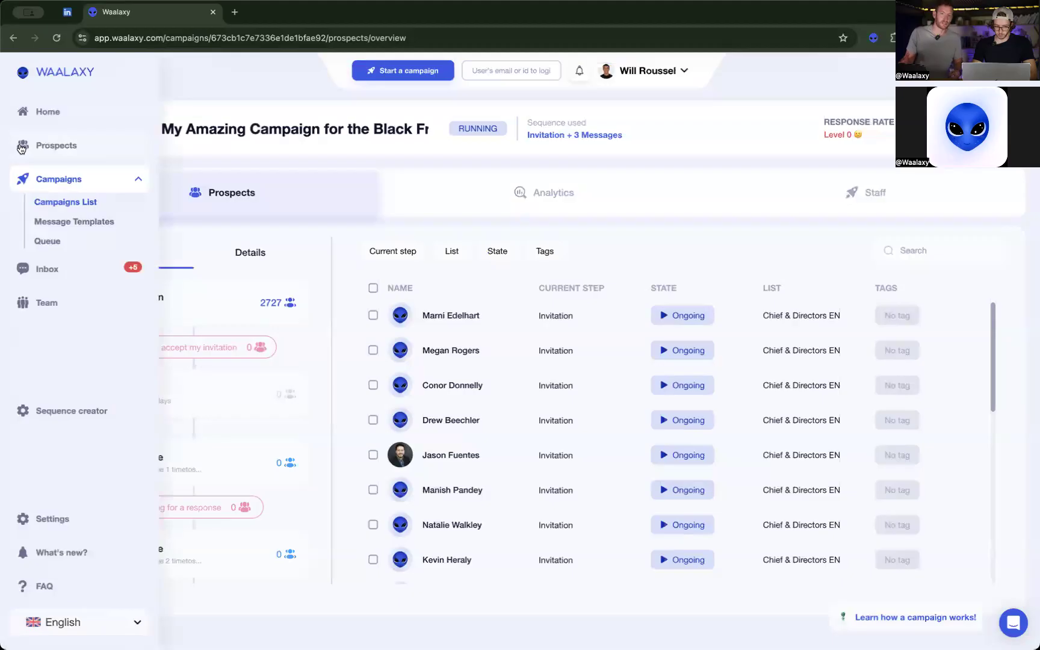
left_click(32, 114)
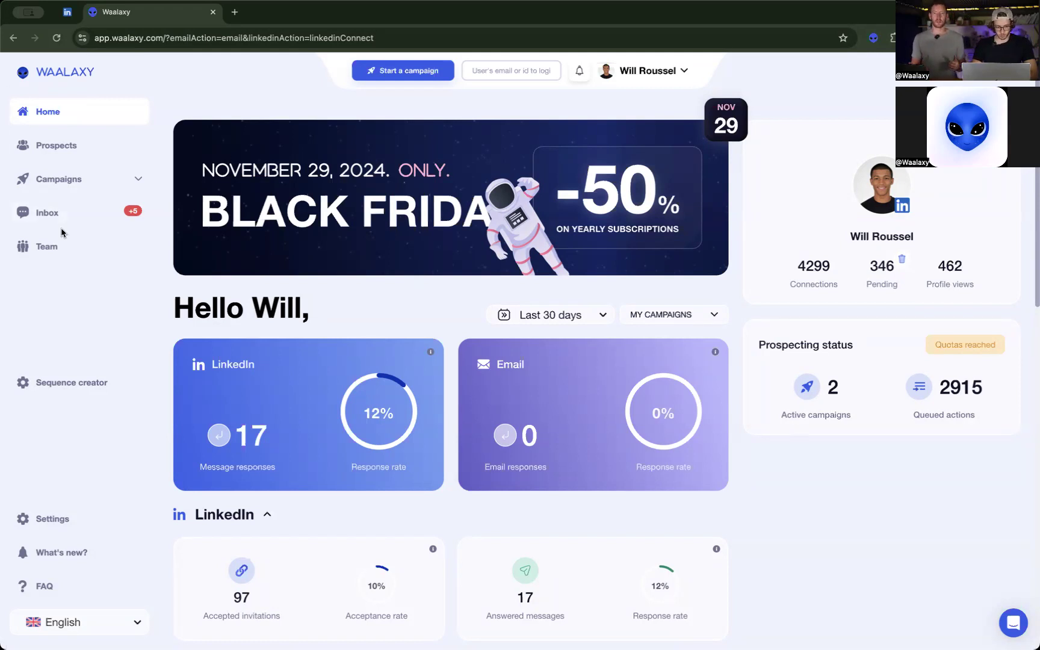
left_click(123, 254)
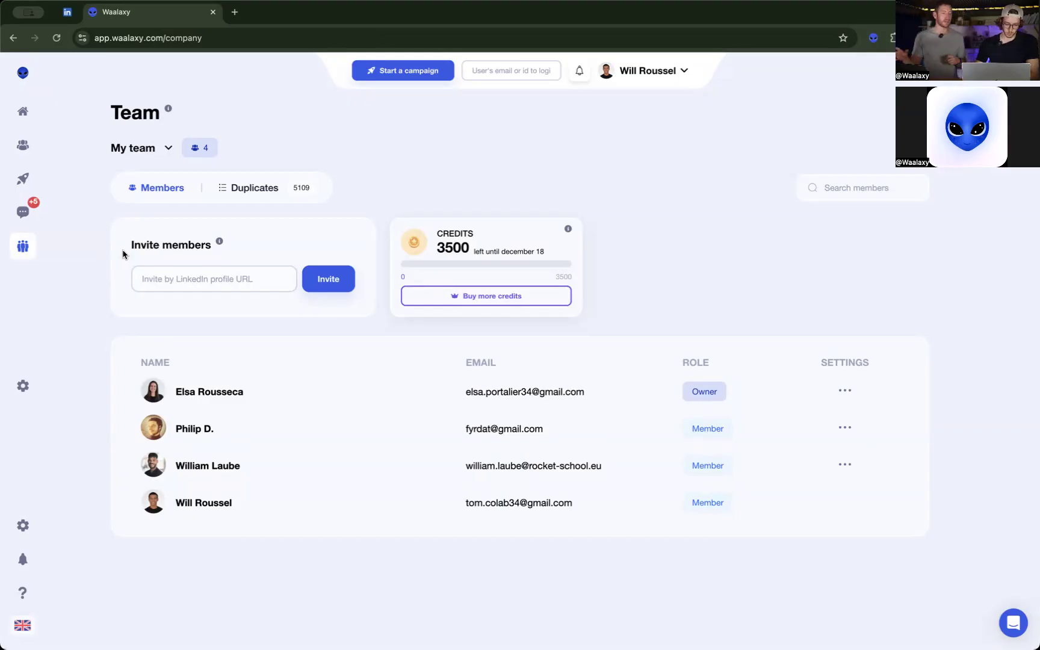
mouse_move(33, 116)
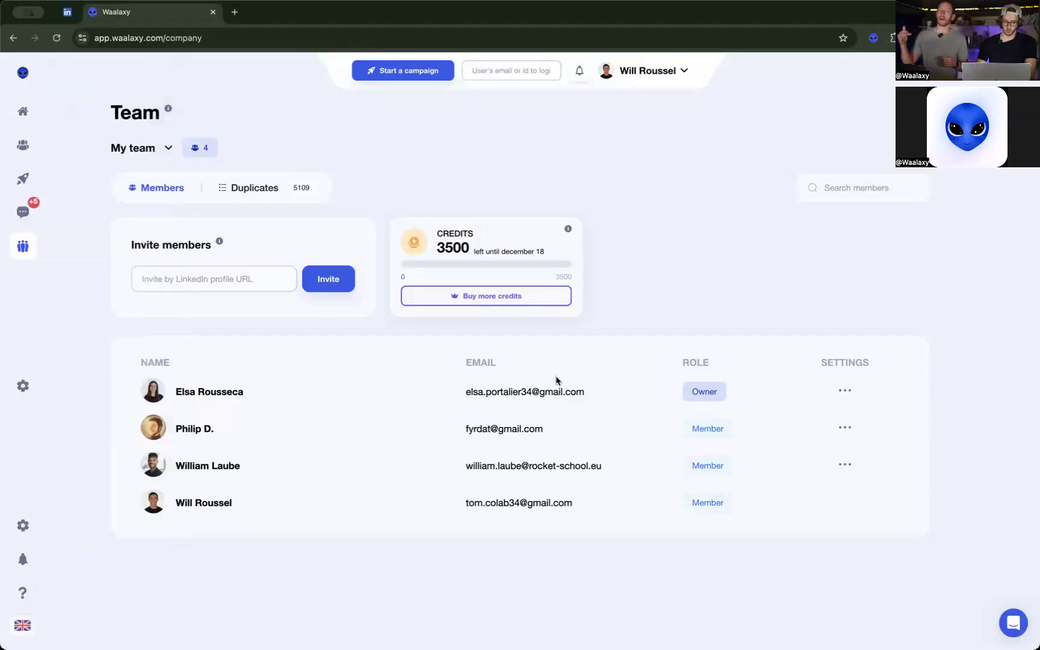
Access the app as the team member with the Owner role.
left_click(846, 394)
left_click(846, 394)
left_click(846, 395)
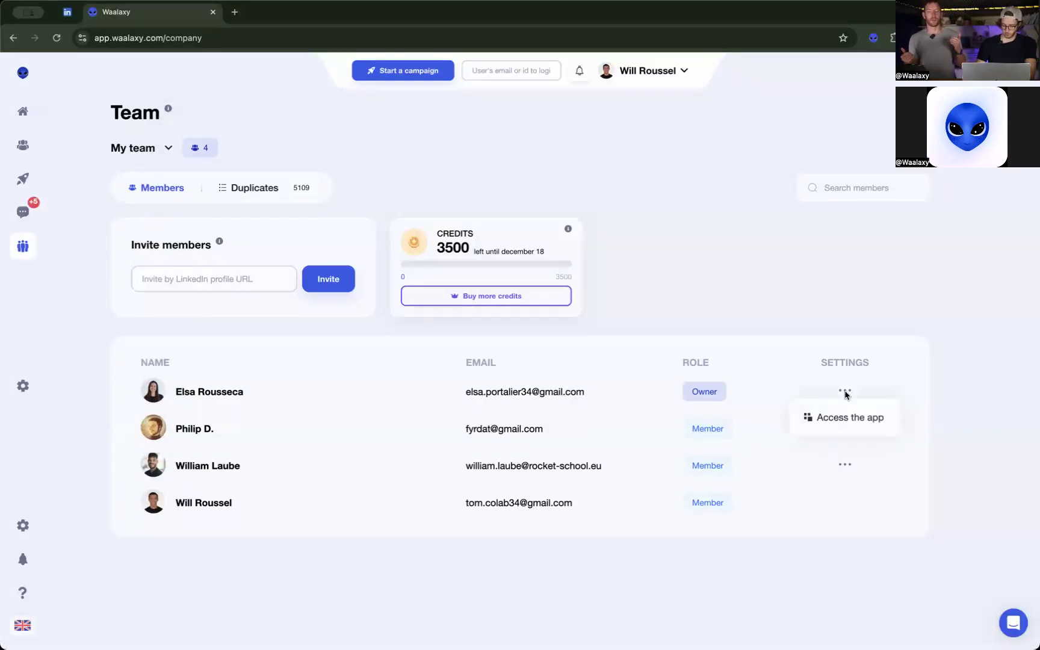
left_click(833, 422)
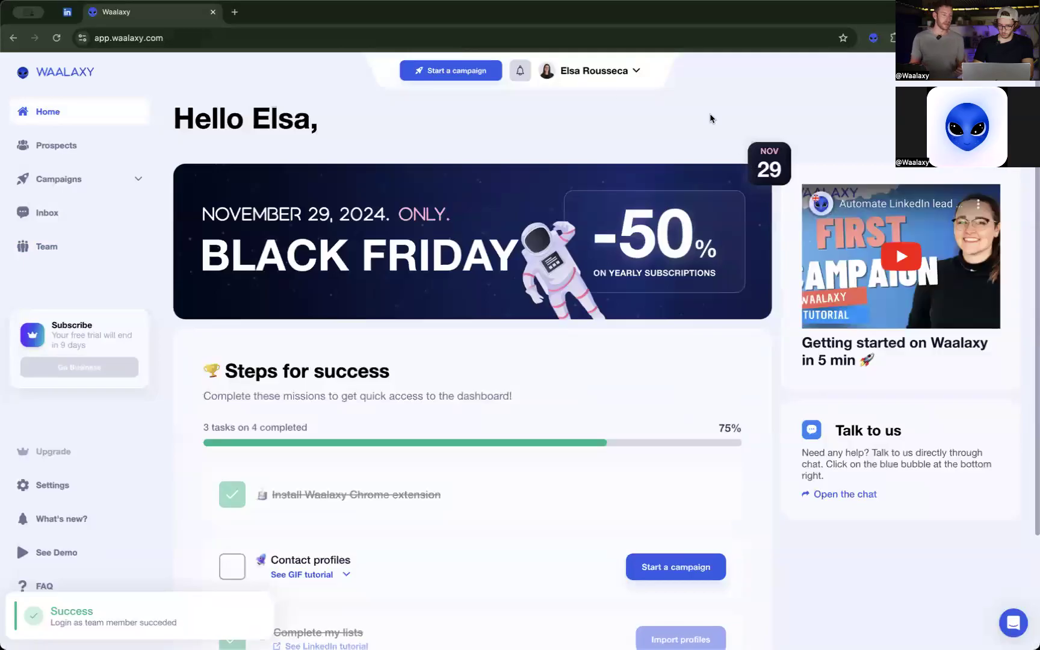
Check the owner account's prospect lists and running campaigns and return to its home page.
left_click(95, 150)
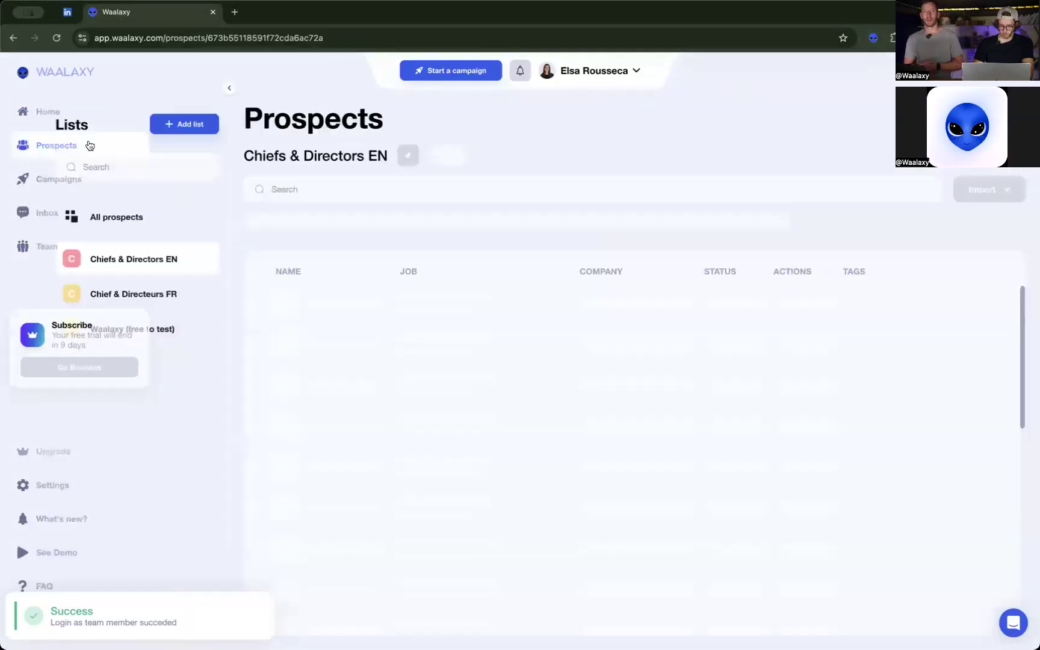
left_click(30, 177)
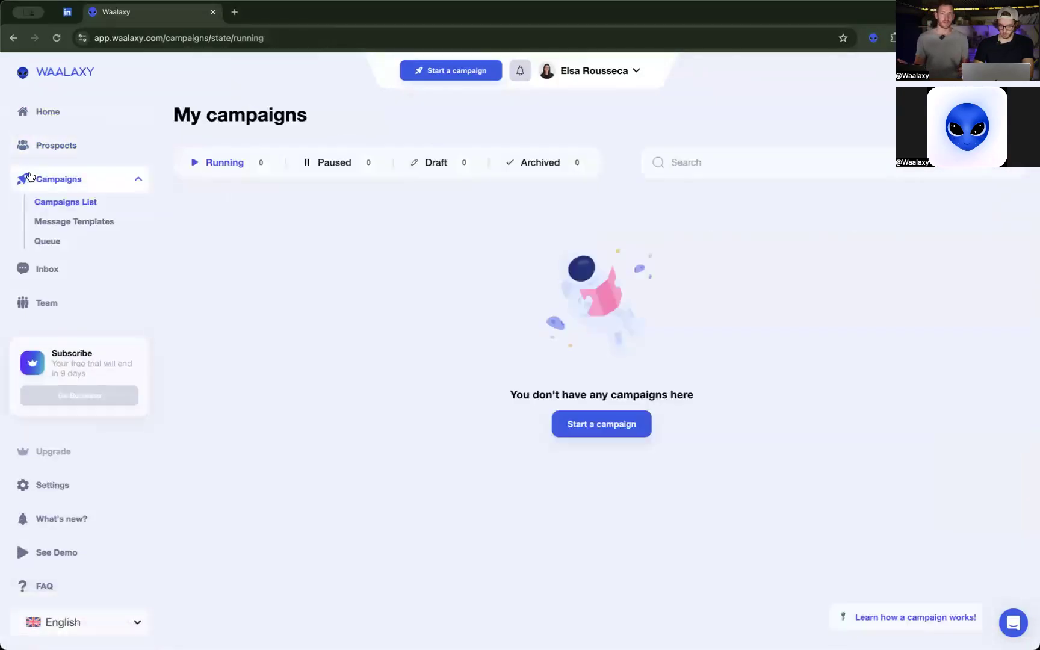
left_click(41, 110)
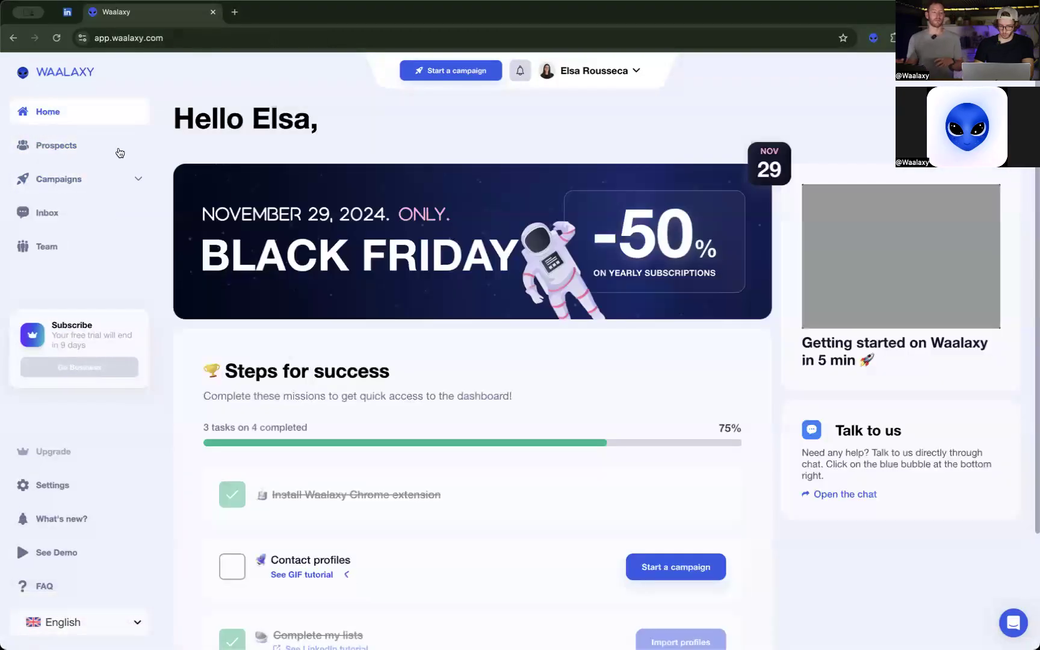
Switch back from the team owner's account to the original account and reopen the Team page.
left_click(595, 73)
left_click(604, 334)
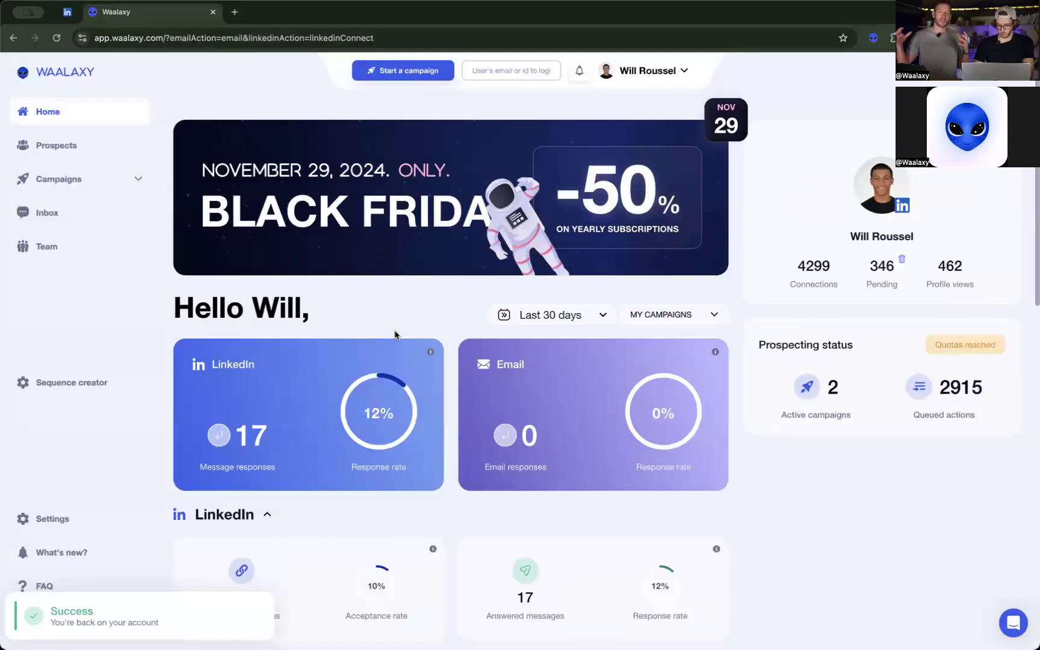
left_click(53, 251)
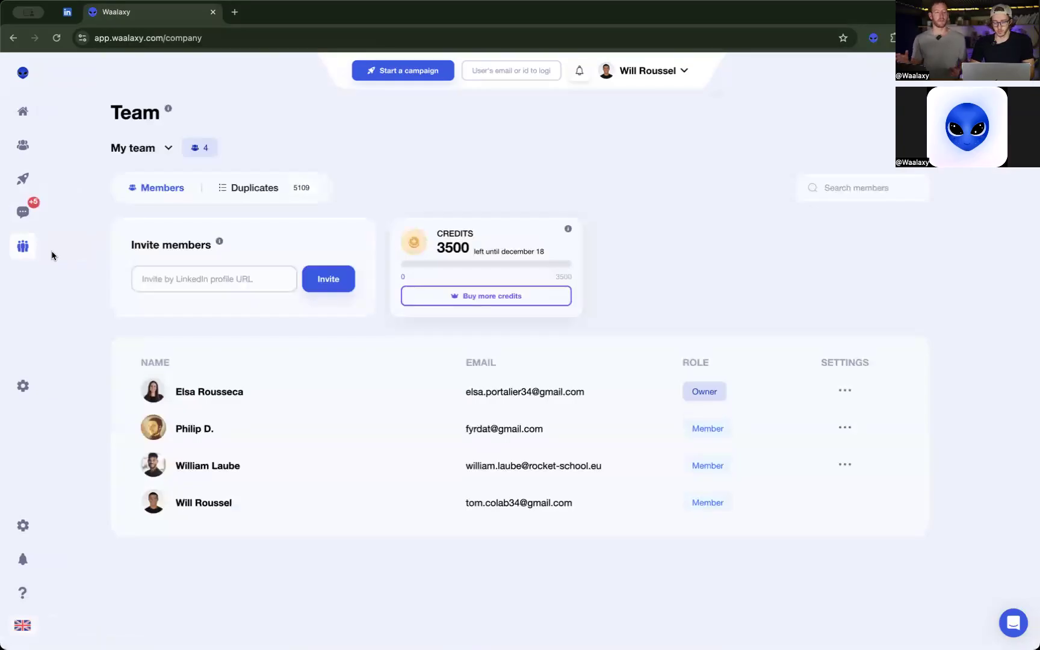